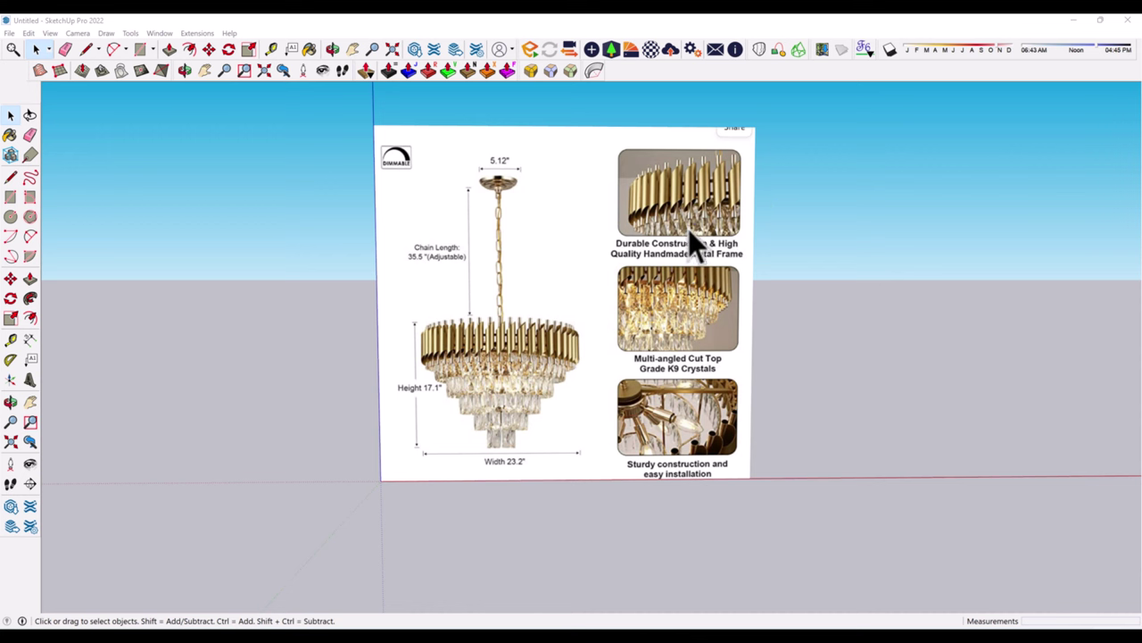
# - Trace a rectangle with the Line tool over the chandelier body on the reference image
pyautogui.scroll(1, 688, 228)
pyautogui.scroll(1, 653, 428)
pyautogui.scroll(1, 469, 193)
pyautogui.scroll(-1, 439, 303)
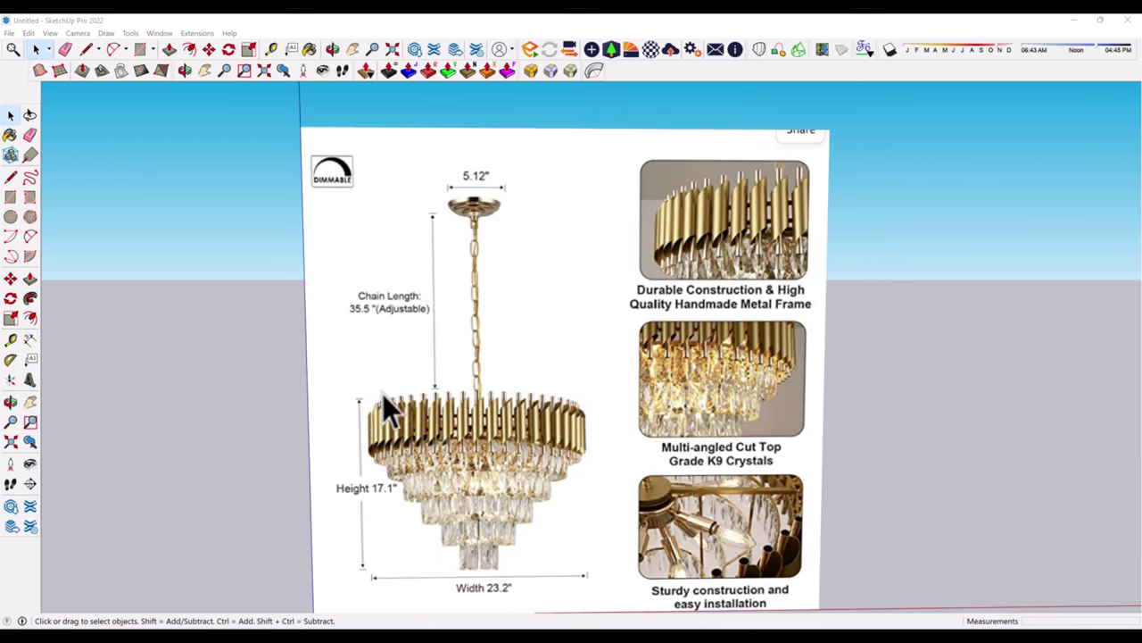
pyautogui.scroll(-1, 429, 399)
pyautogui.click(11, 179)
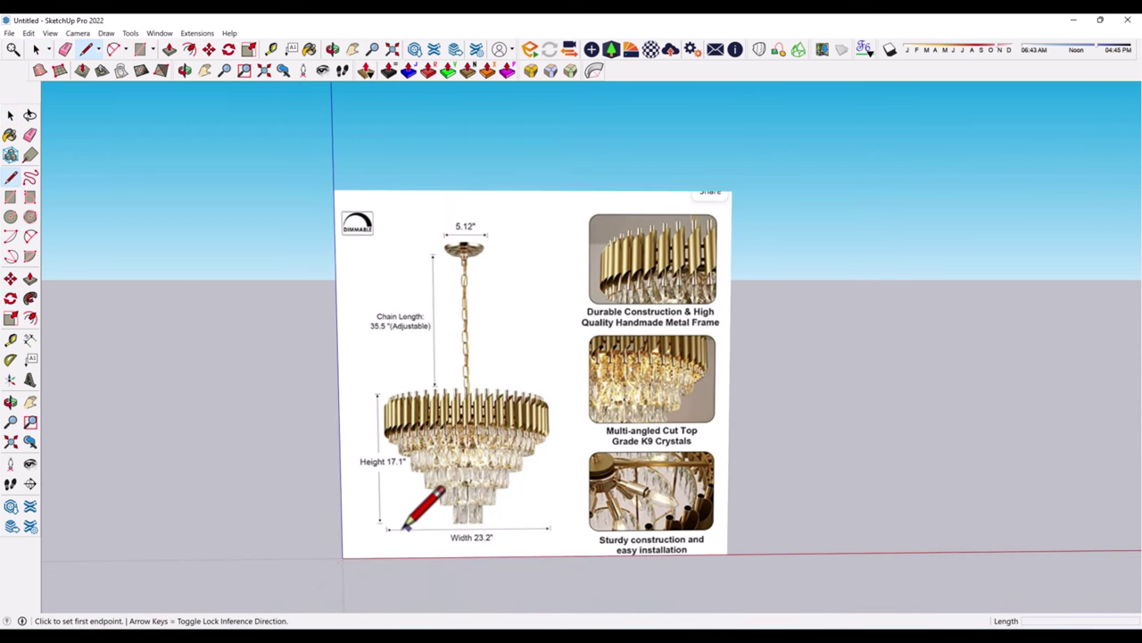
pyautogui.click(379, 539)
pyautogui.write('17.1')
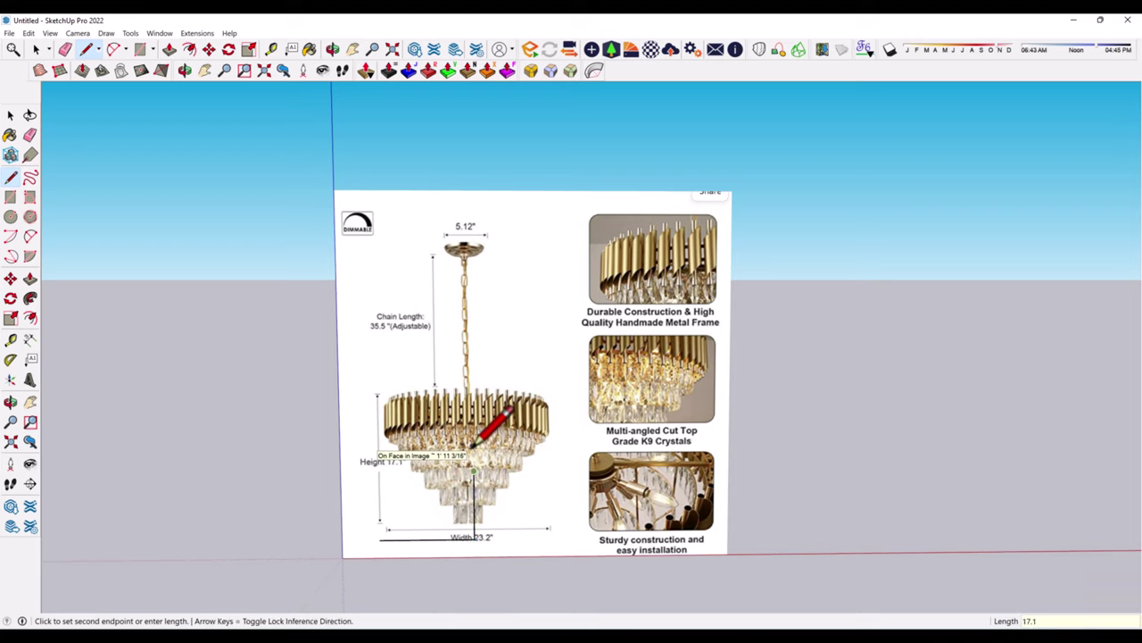
pyautogui.click(473, 471)
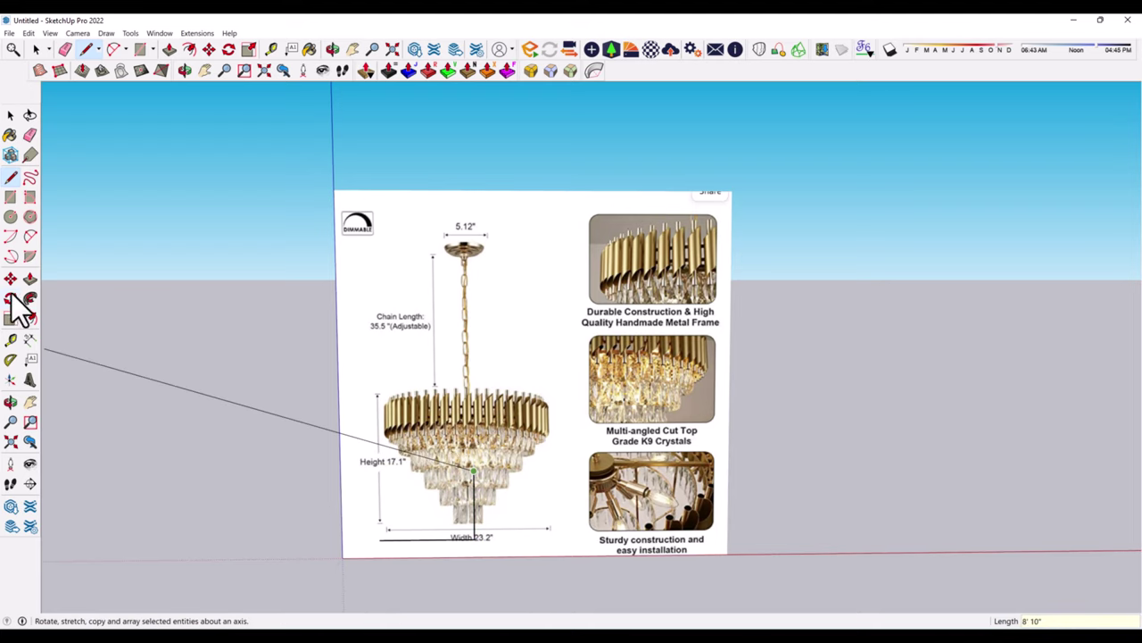
pyautogui.click(379, 471)
pyautogui.click(380, 539)
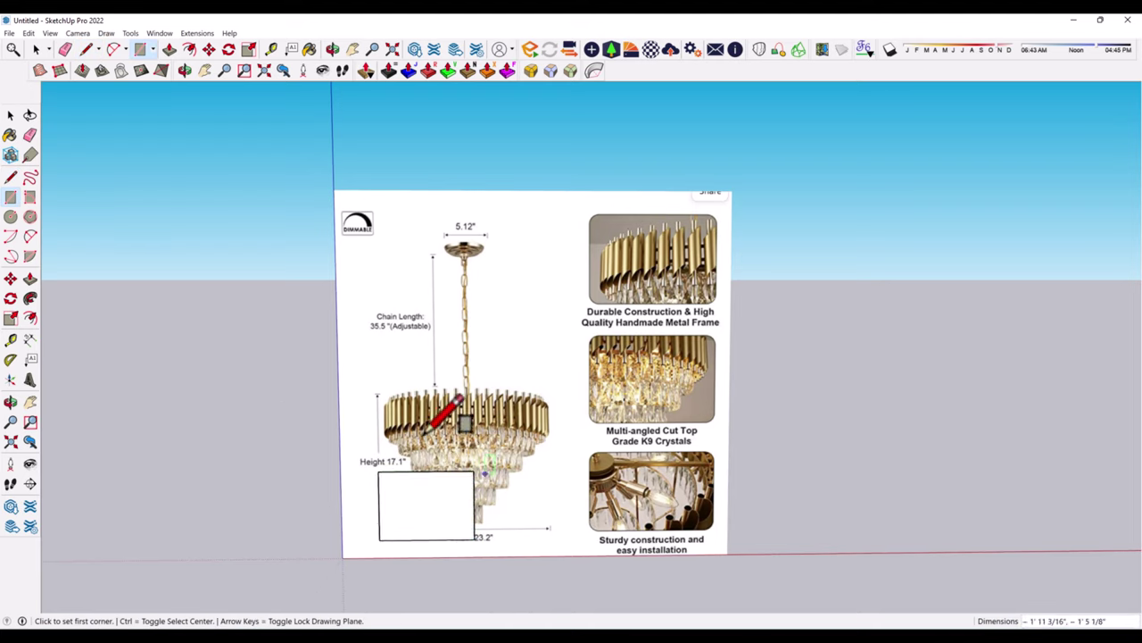
# - Draw the chain line up from the rectangle's top to a short crossbar
pyautogui.click(11, 179)
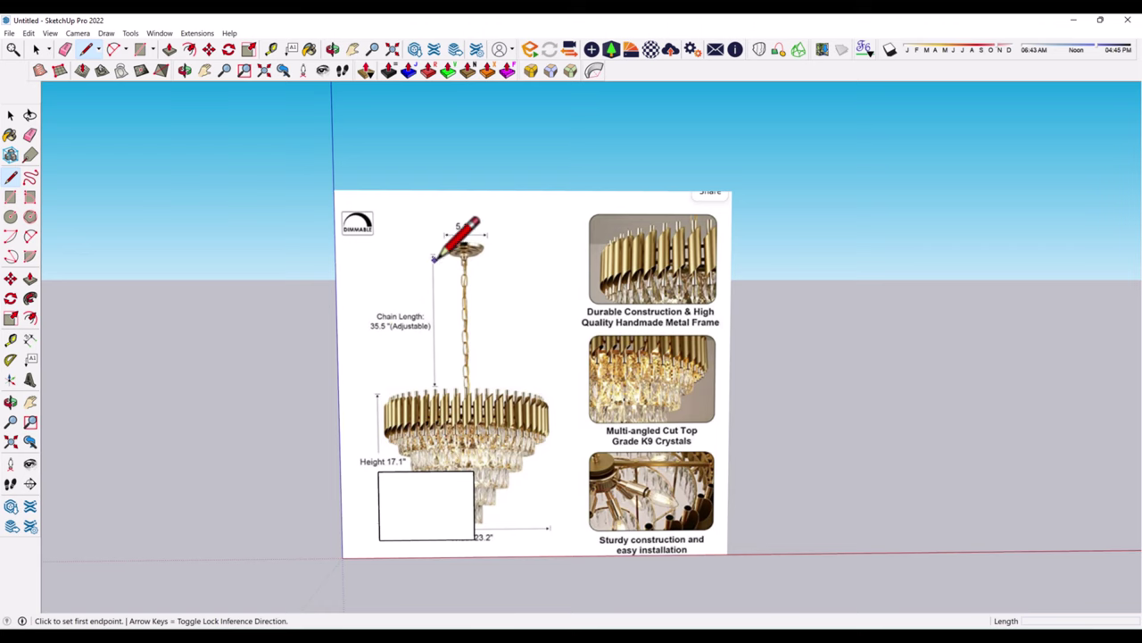
pyautogui.click(426, 471)
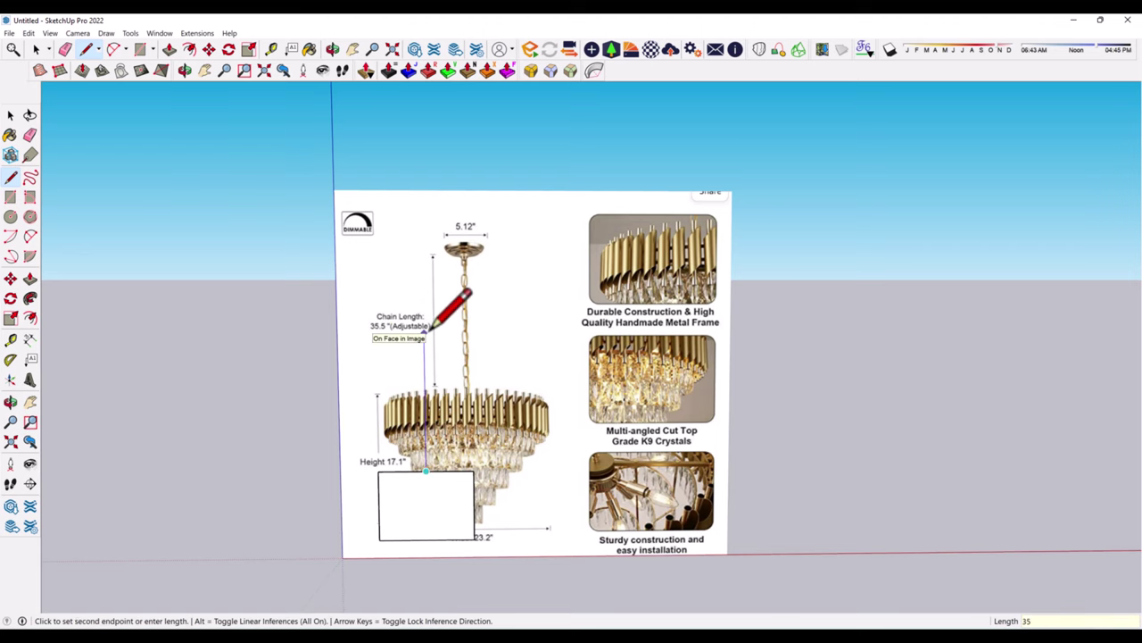
pyautogui.scroll(1, 447, 214)
pyautogui.scroll(3, 446, 223)
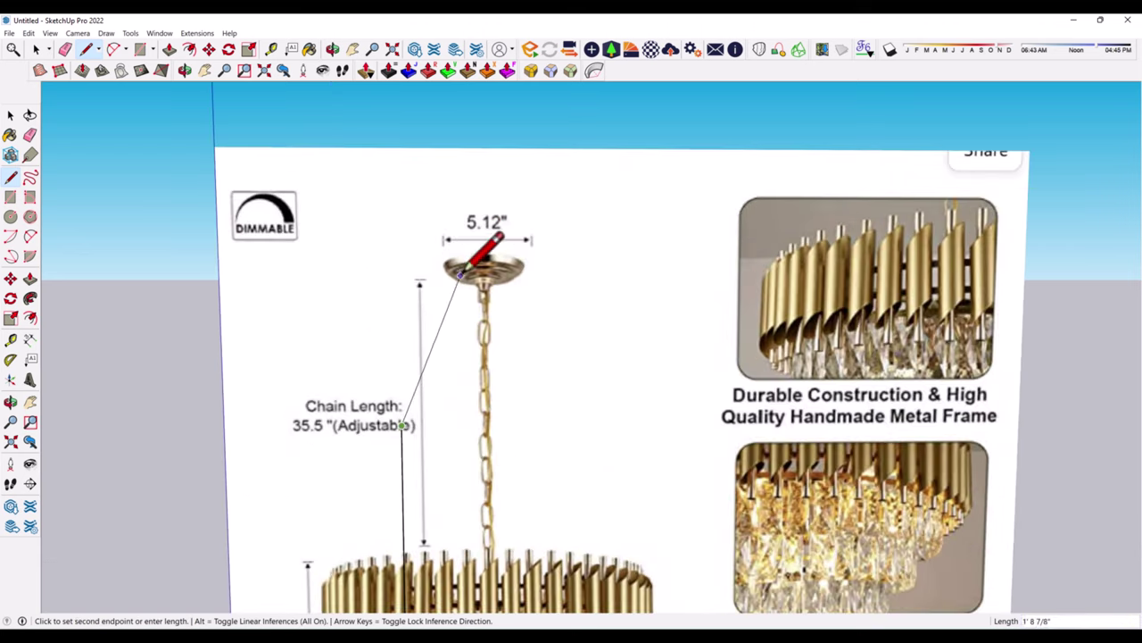
pyautogui.click(408, 359)
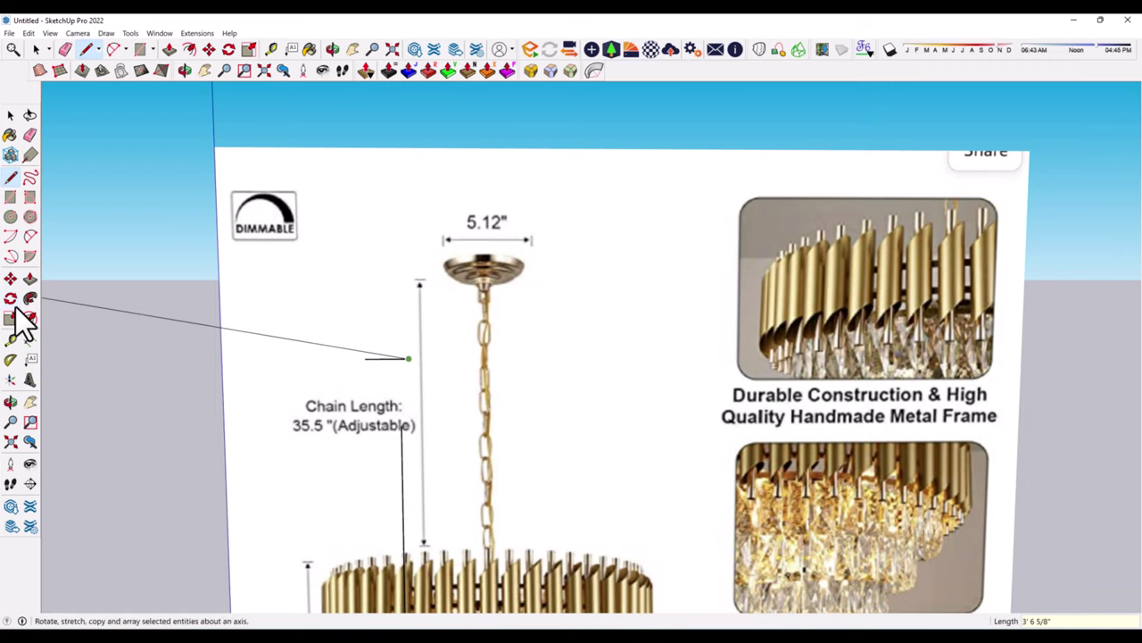
# - Window-select the traced rectangle and chain lines
pyautogui.click(10, 279)
pyautogui.click(10, 114)
pyautogui.click(11, 279)
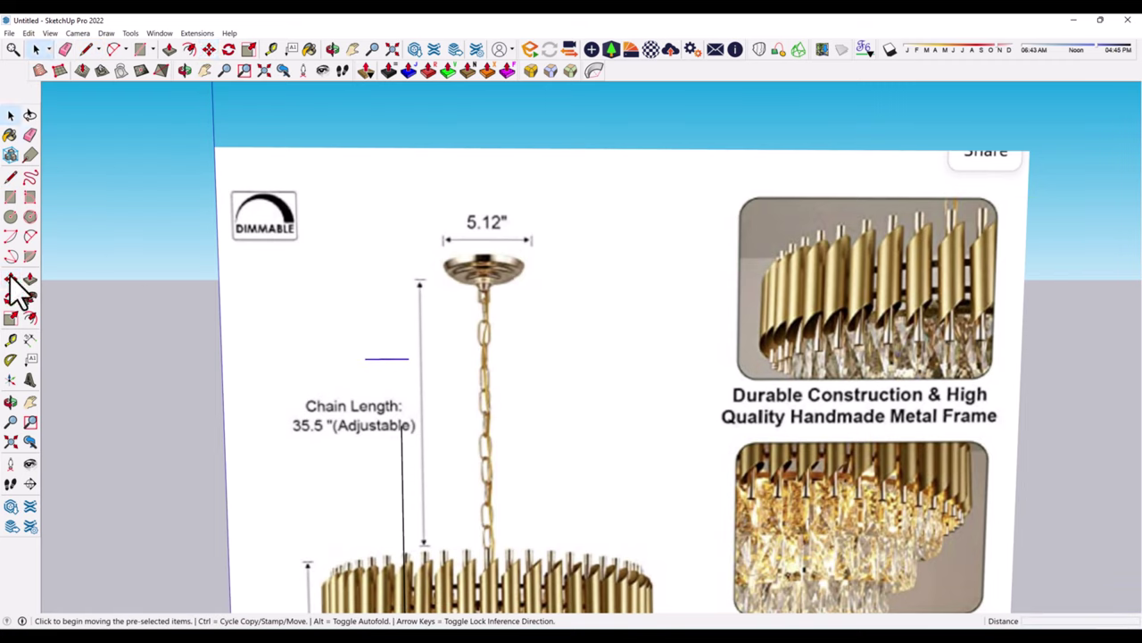
pyautogui.scroll(-2, 357, 352)
pyautogui.scroll(-1, 351, 349)
pyautogui.click(10, 114)
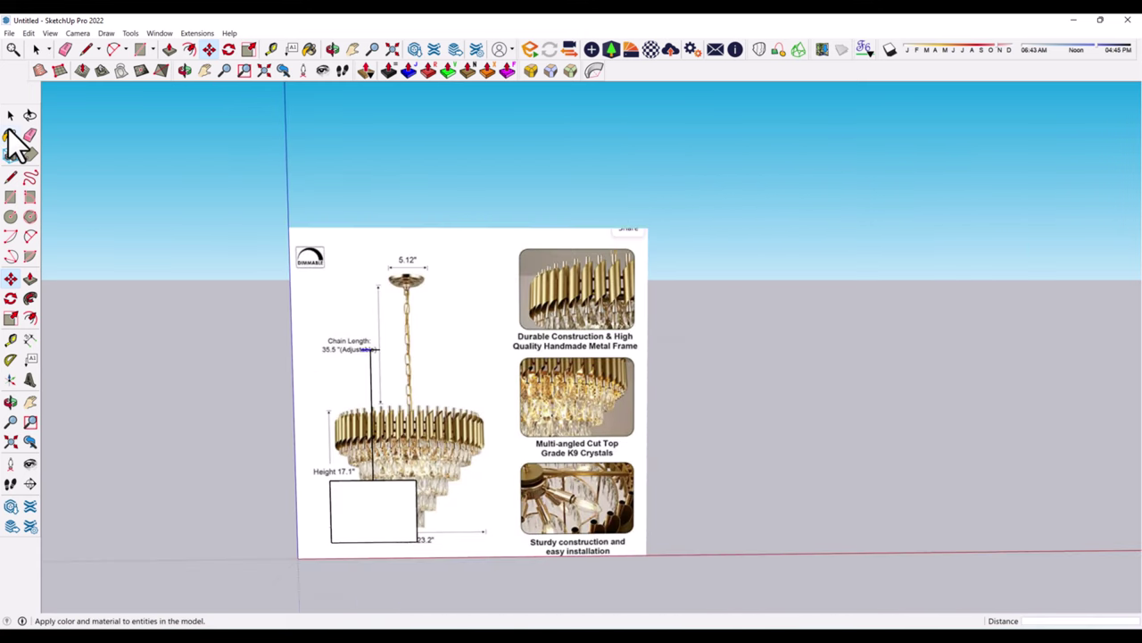
pyautogui.moveTo(225, 308); pyautogui.dragTo(486, 623)
# - Move the selected outline to the left of the reference image
pyautogui.click(10, 279)
pyautogui.scroll(-2, 535, 352)
pyautogui.click(462, 402)
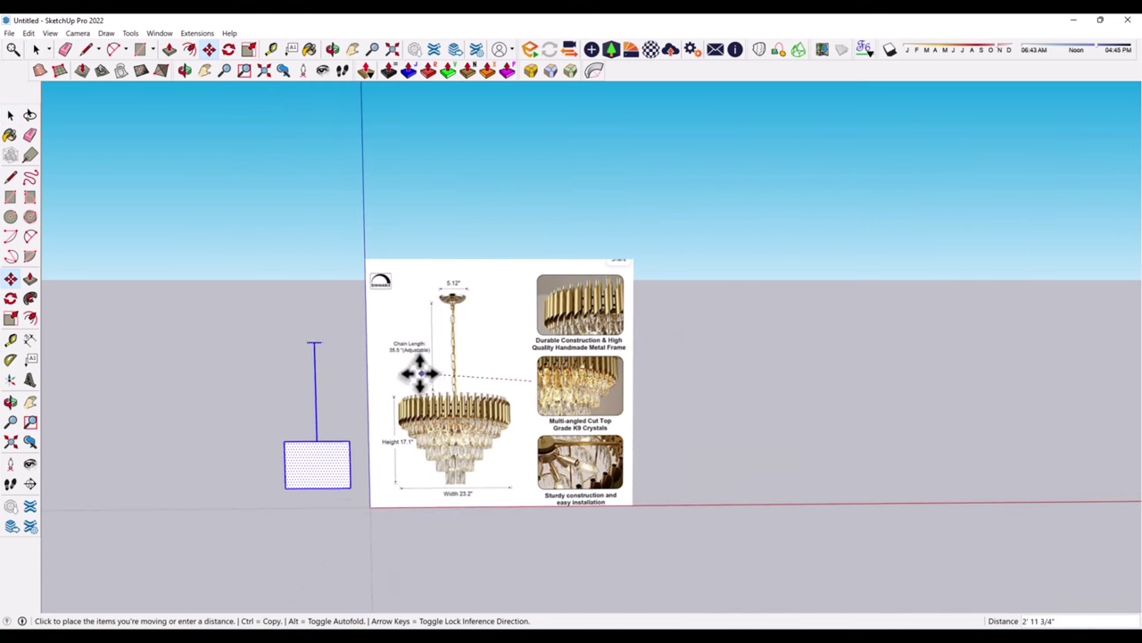
pyautogui.click(348, 402)
pyautogui.scroll(1, 419, 377)
pyautogui.scroll(2, 419, 377)
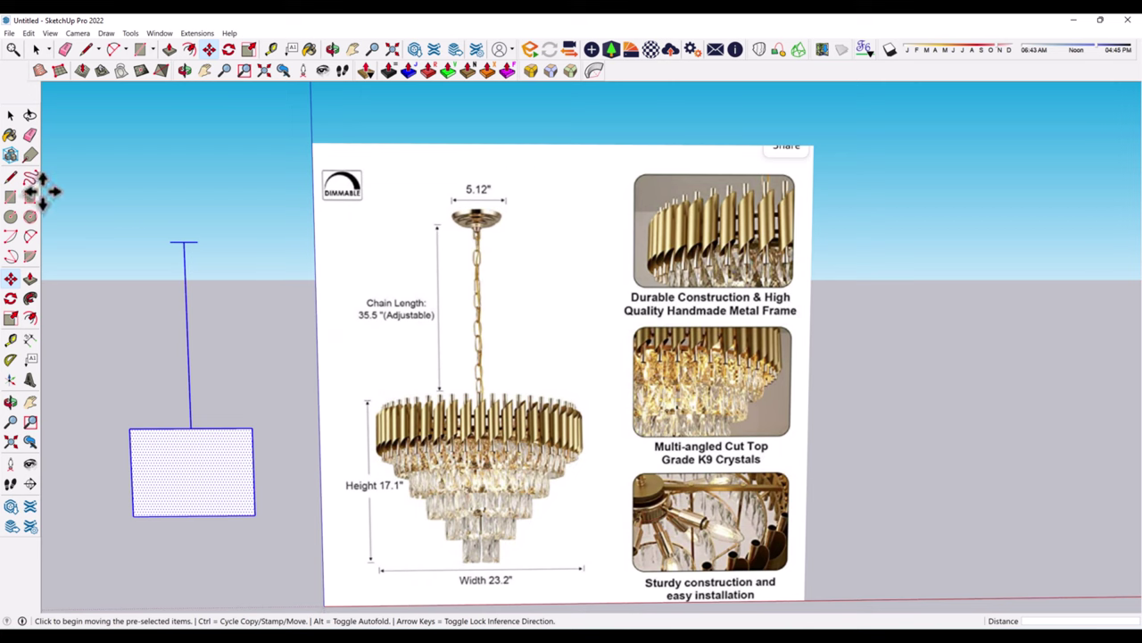
# - Start a line anchored at the rectangle's top-left corner
pyautogui.click(29, 178)
pyautogui.click(10, 177)
pyautogui.scroll(2, 482, 335)
pyautogui.scroll(-1, 502, 330)
pyautogui.scroll(1, 148, 353)
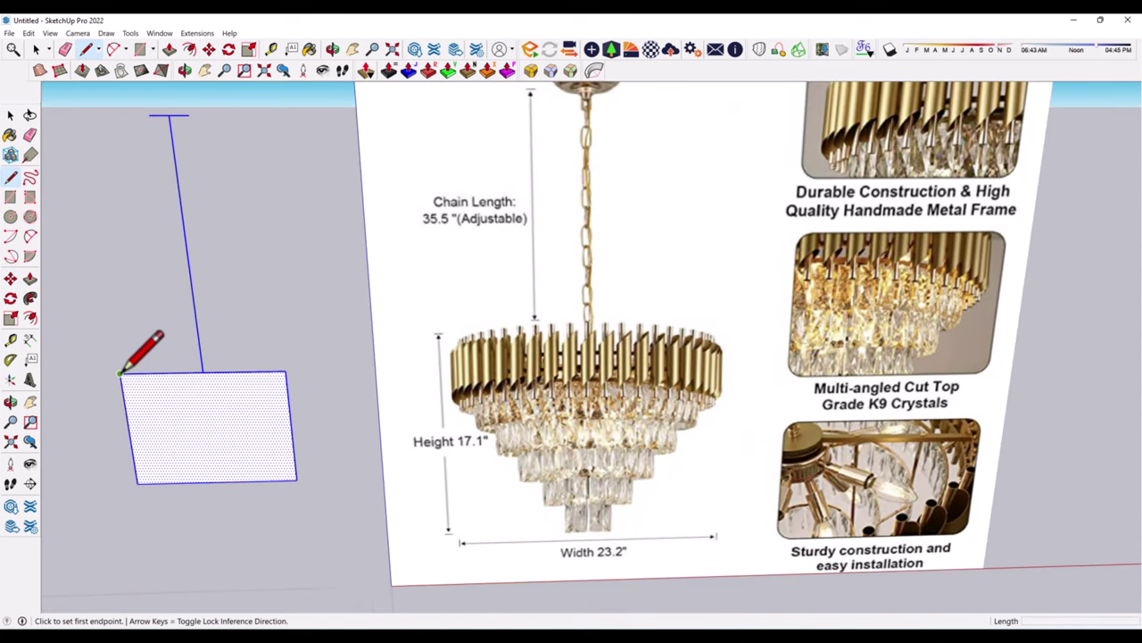
pyautogui.click(134, 373)
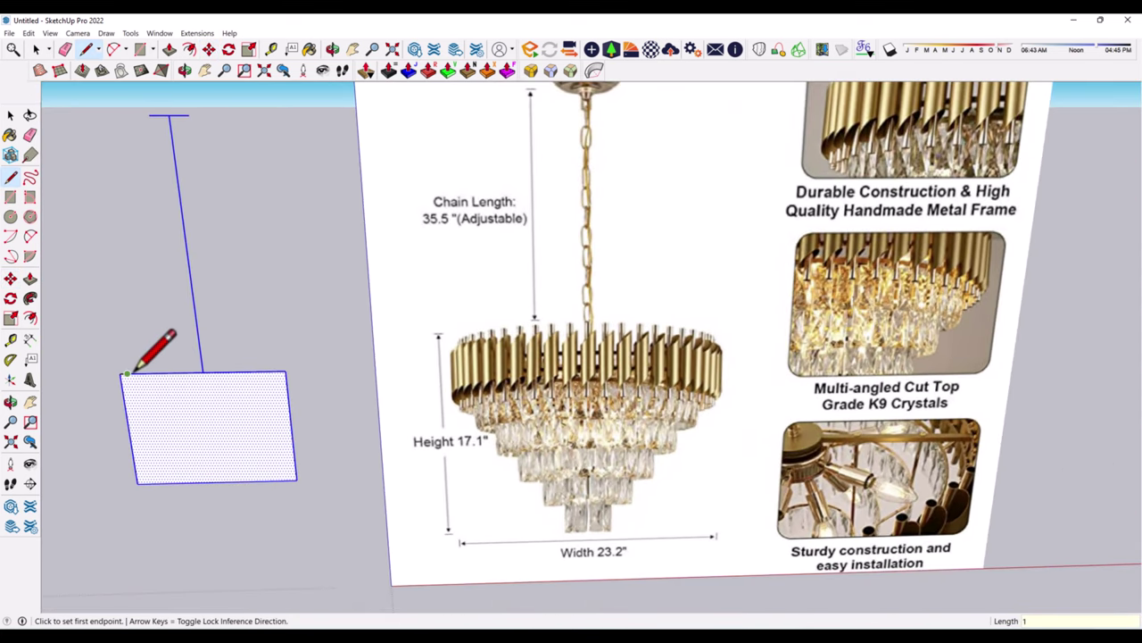
pyautogui.click(126, 374)
pyautogui.scroll(-1, 130, 392)
pyautogui.scroll(-1, 130, 393)
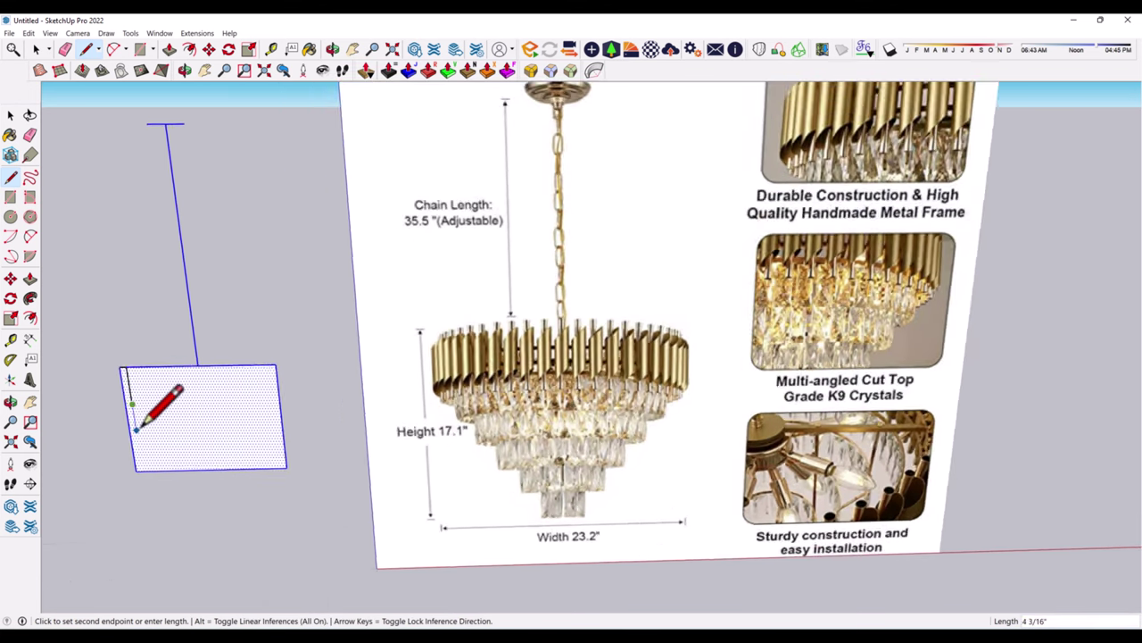
# - Cancel that line and draw short vertical marks at the rectangle's left and right ends
pyautogui.moveTo(158, 395); pyautogui.dragTo(153, 357, button='middle')
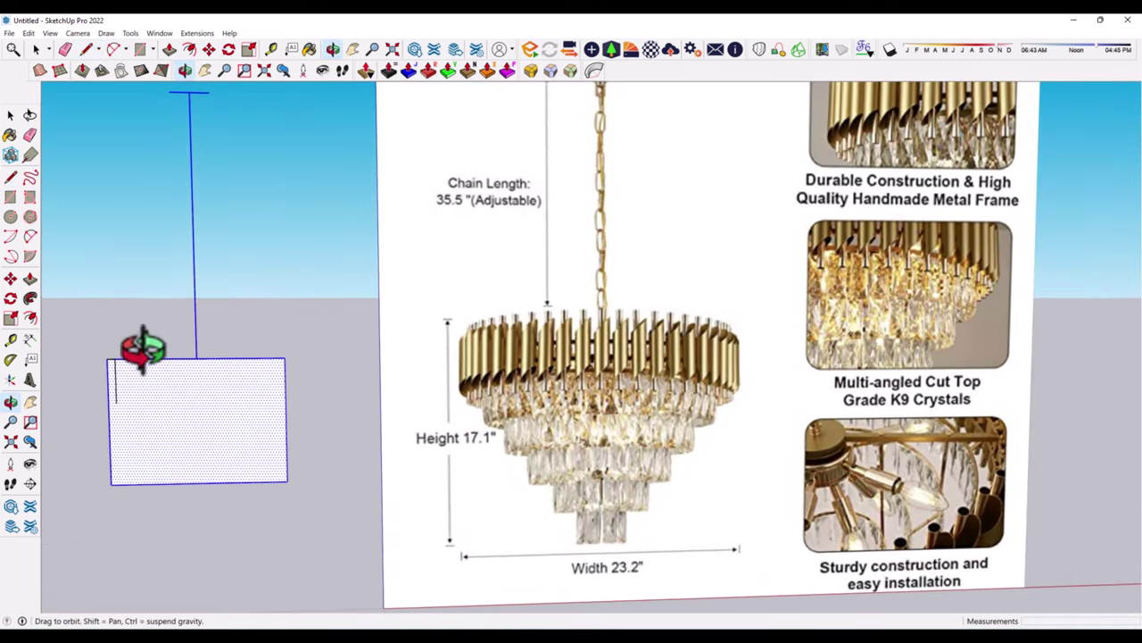
pyautogui.scroll(1, 153, 357)
pyautogui.press('Escape')
pyautogui.write('5')
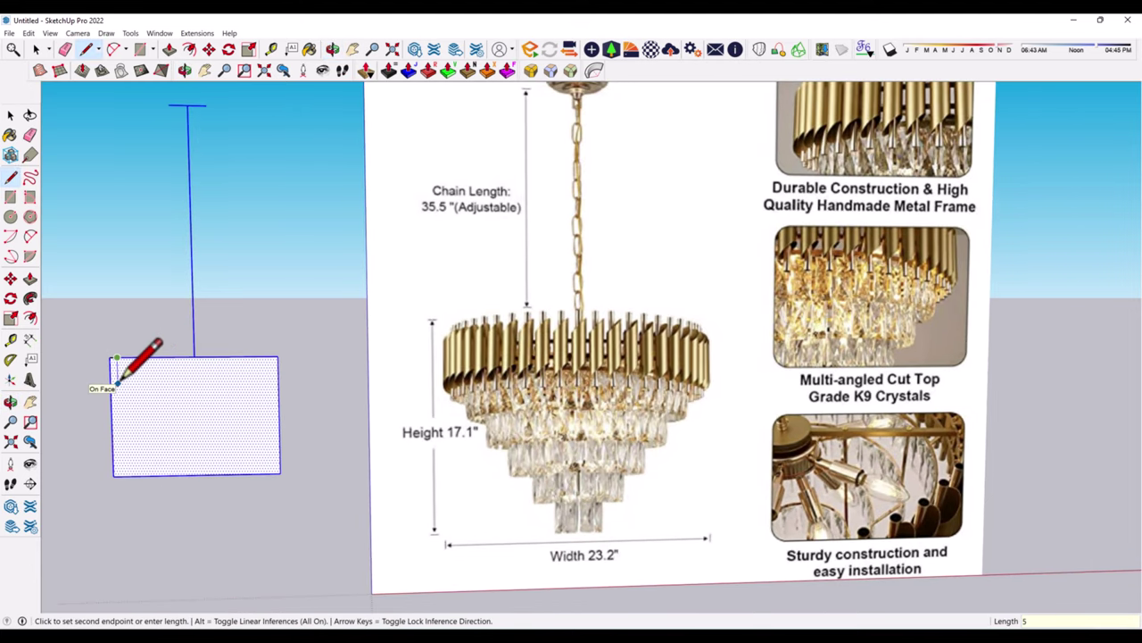
pyautogui.click(117, 390)
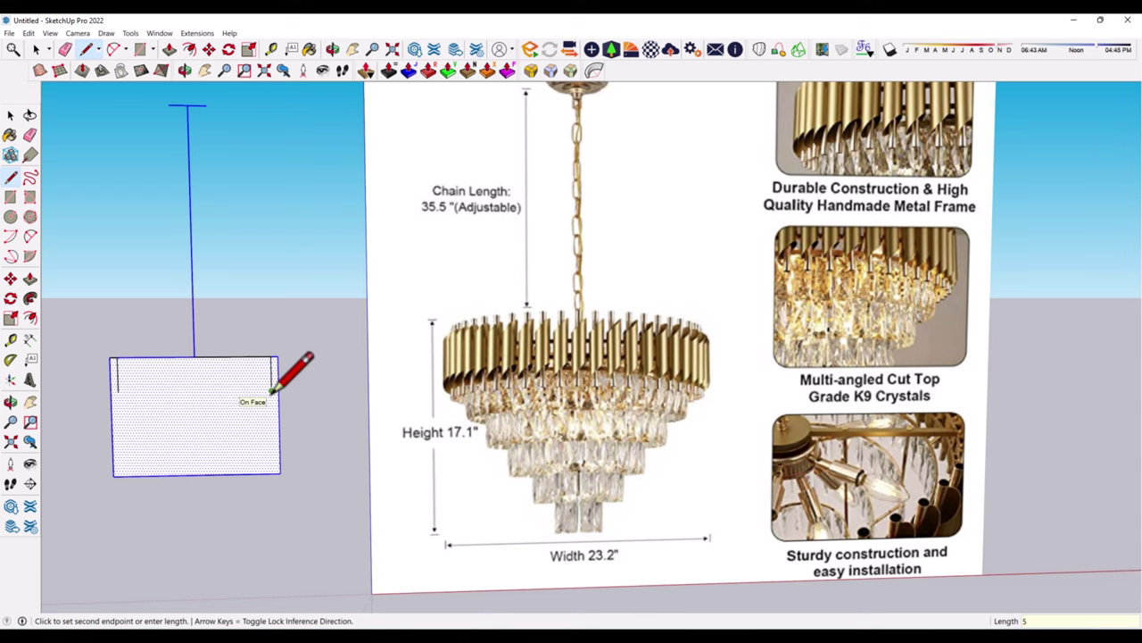
pyautogui.click(272, 391)
# - Clear the selection and paste a copy of the outline
pyautogui.click(10, 115)
pyautogui.scroll(-2, 236, 326)
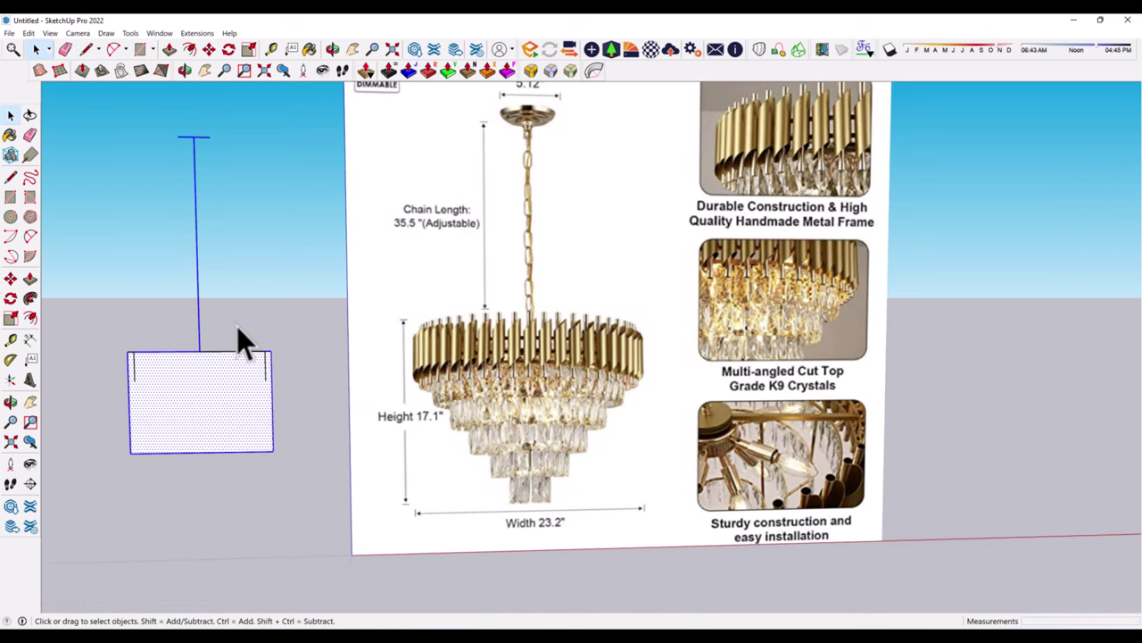
pyautogui.click(317, 402)
pyautogui.scroll(-3, 303, 365)
pyautogui.scroll(1, 277, 383)
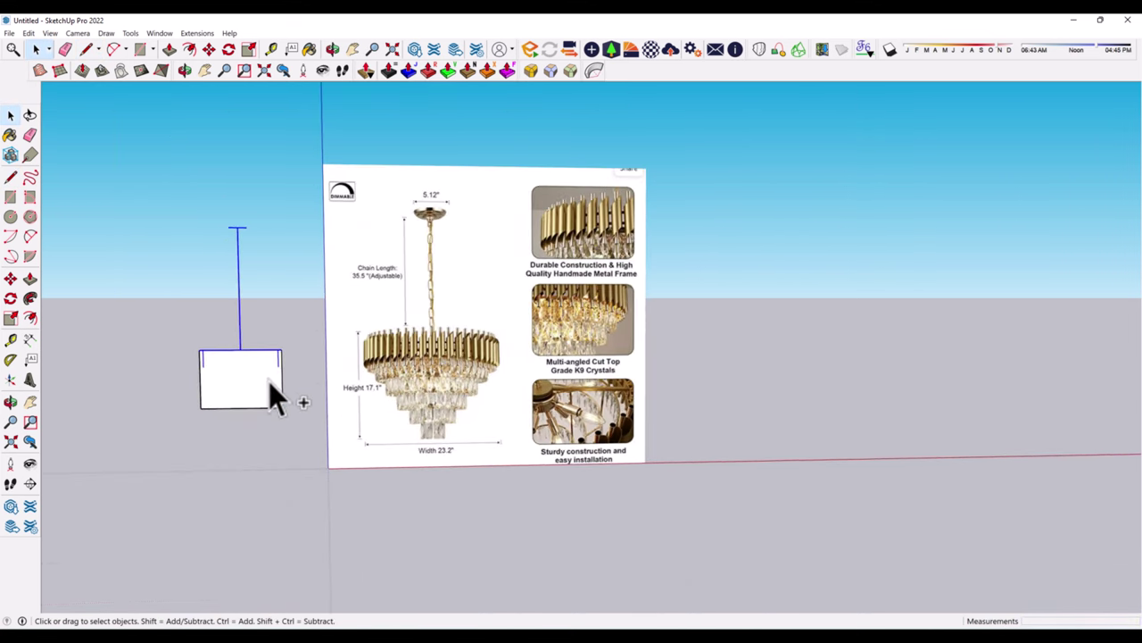
pyautogui.hotkey('ctrl', 'v')
pyautogui.scroll(-2, 229, 382)
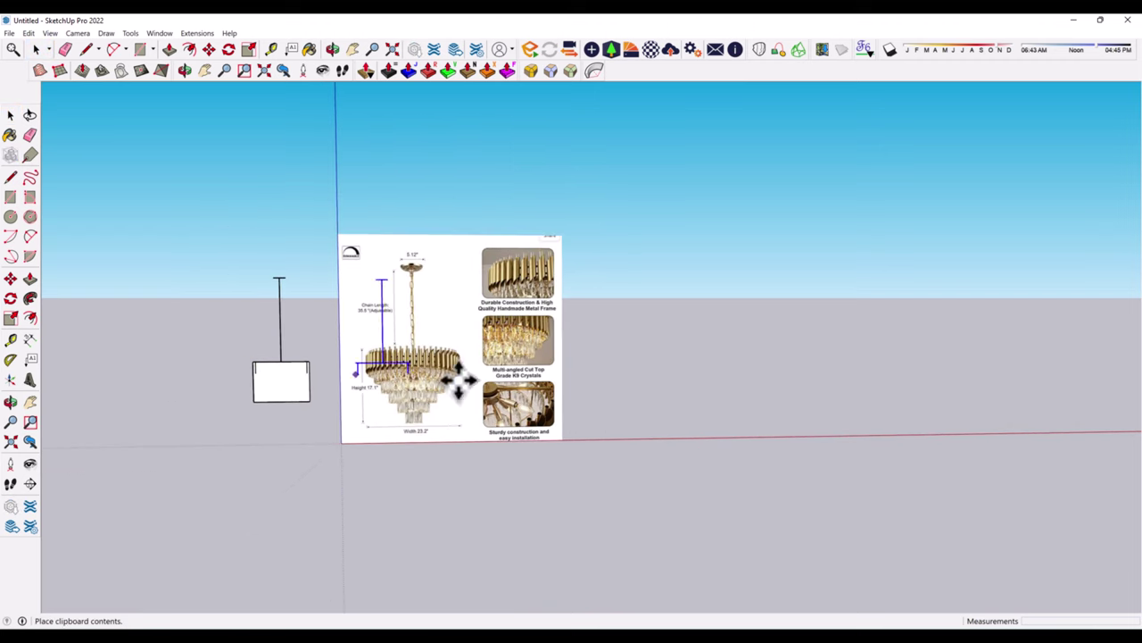
# - Copy the outline to the right of the reference image using Move with Ctrl
pyautogui.click(10, 115)
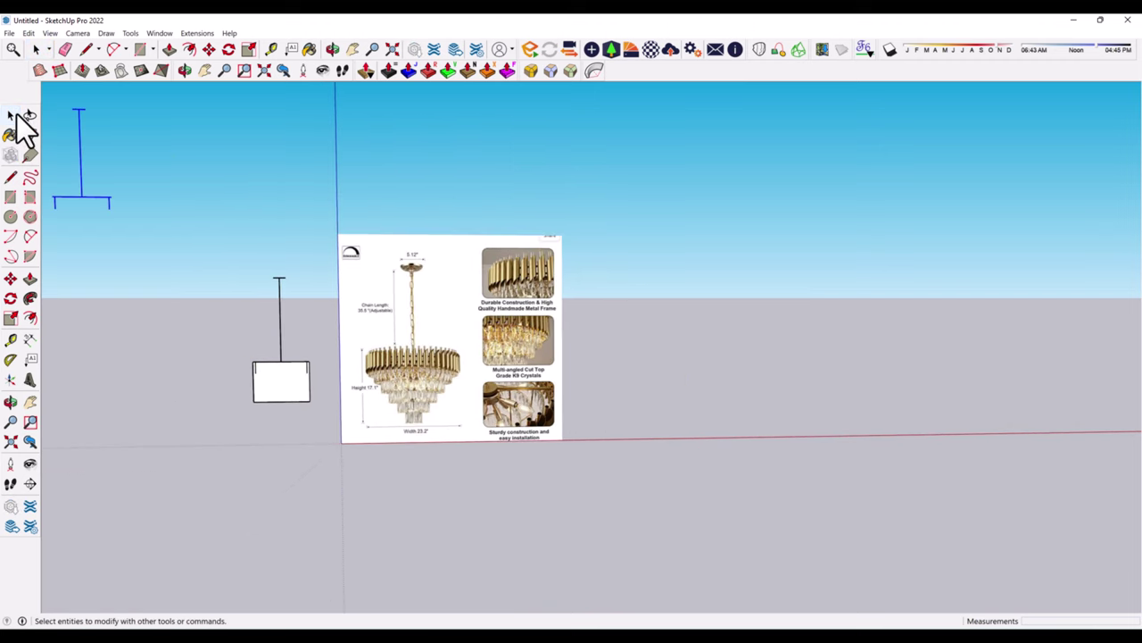
pyautogui.click(11, 278)
pyautogui.click(344, 395)
pyautogui.press('ctrl')
pyautogui.click(635, 400)
pyautogui.scroll(2, 648, 384)
pyautogui.scroll(2, 384, 348)
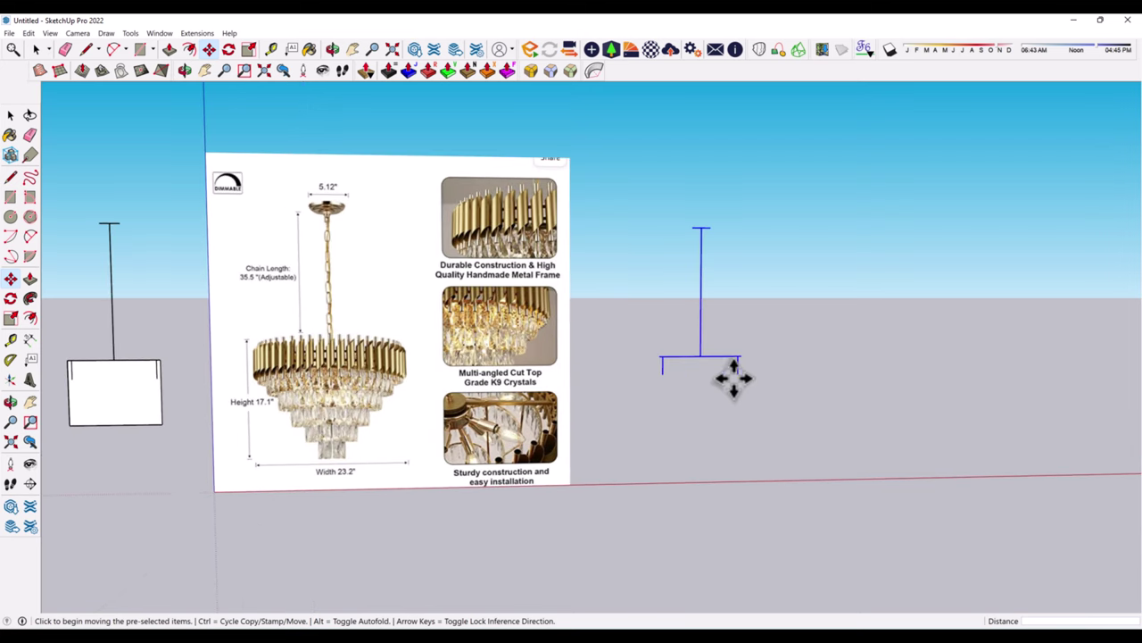
pyautogui.moveTo(732, 378)
pyautogui.mouseDown(button='middle')
pyautogui.moveTo(658, 390)
pyautogui.moveTo(637, 505)
pyautogui.mouseUp(button='middle')
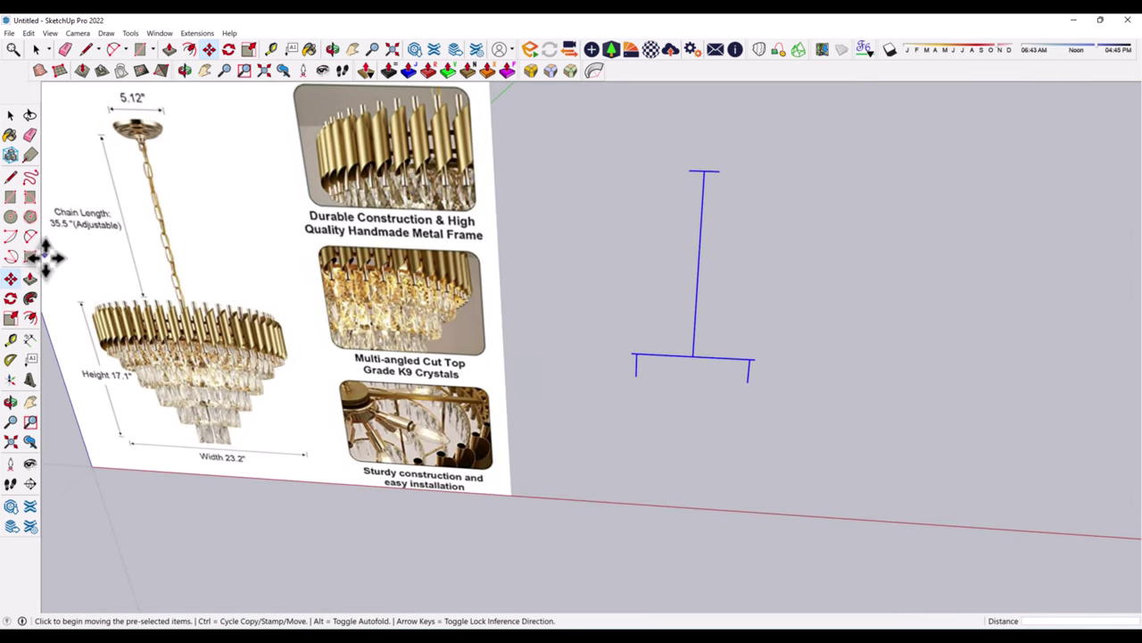
# - Draw a circle around the base of the rod on the copy
pyautogui.click(10, 215)
pyautogui.click(694, 355)
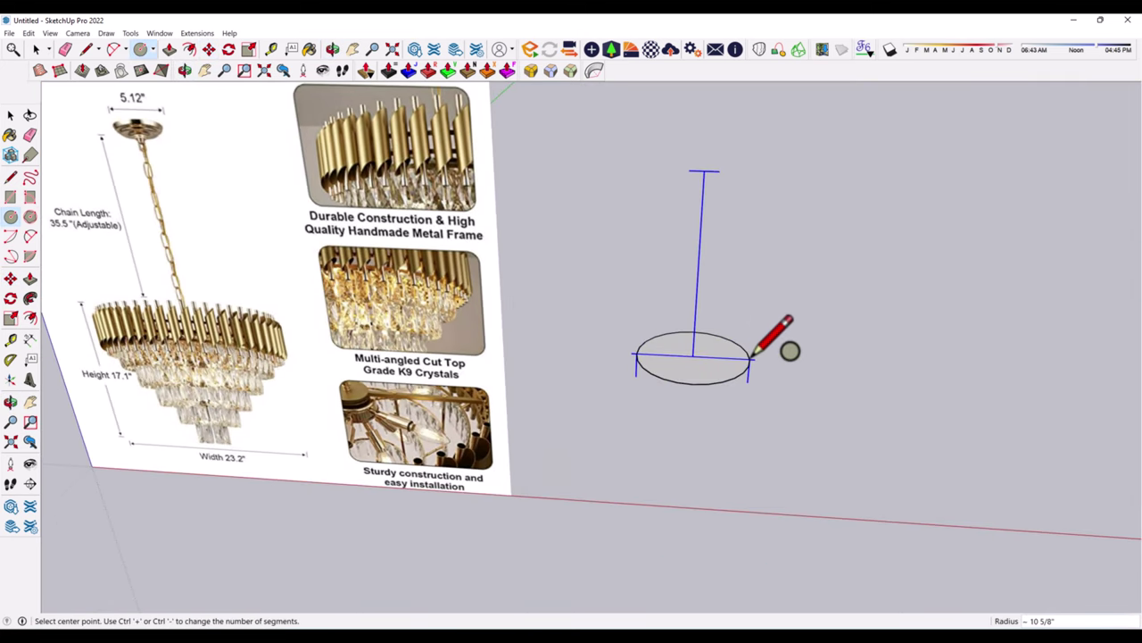
pyautogui.press('Escape')
pyautogui.write('0')
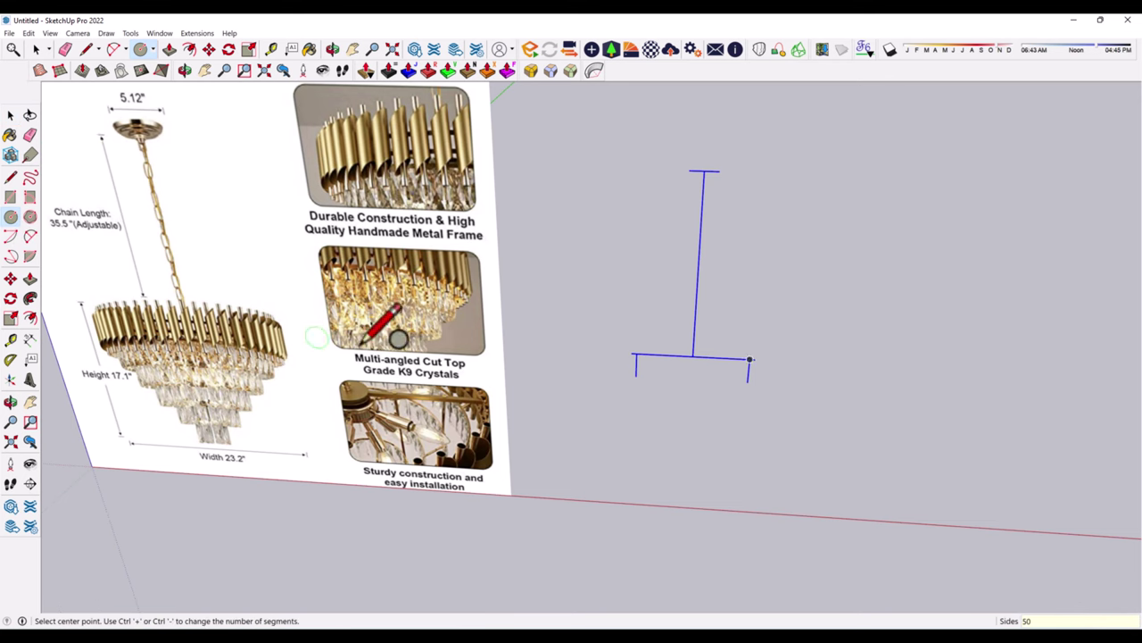
pyautogui.click(748, 354)
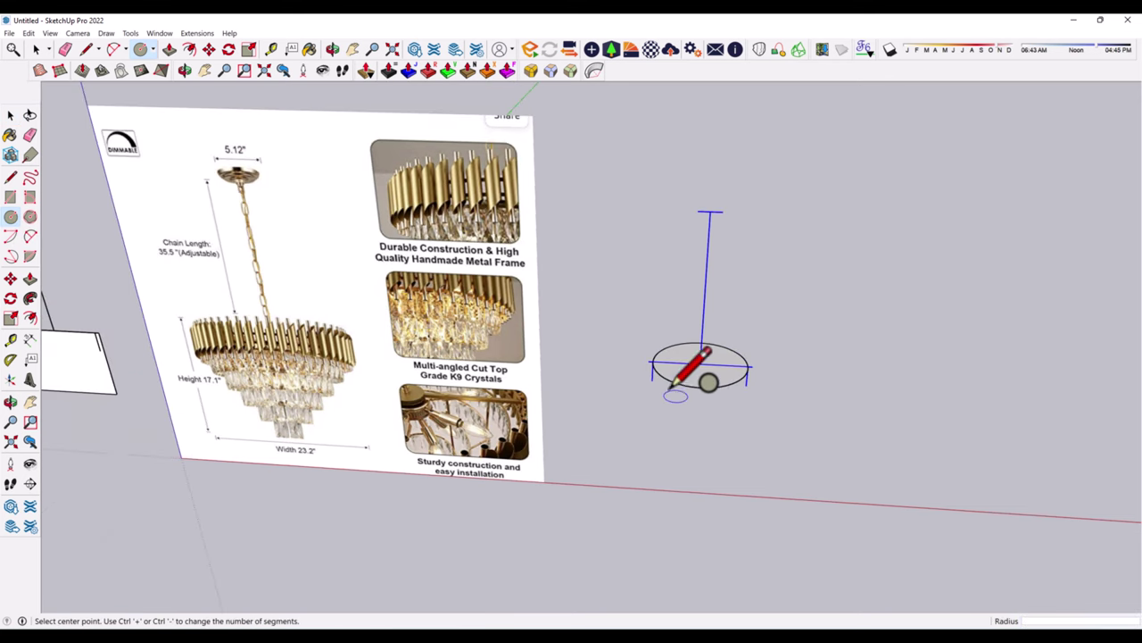
# - Offset the circle's face inward by 0.25
pyautogui.click(29, 134)
pyautogui.scroll(2, 724, 357)
pyautogui.scroll(-2, 739, 364)
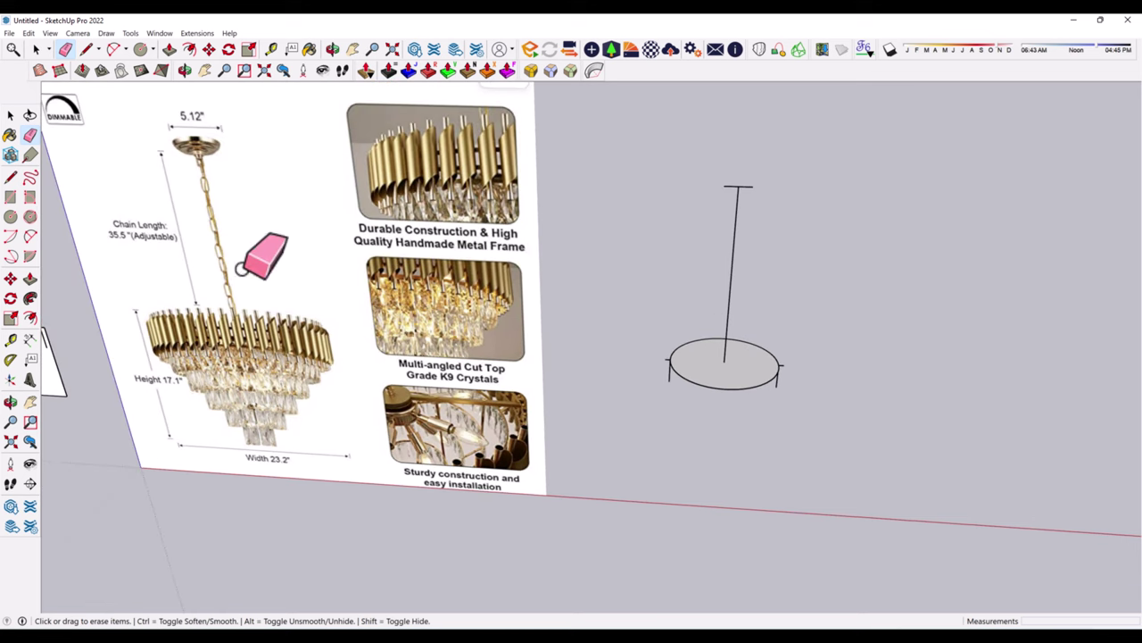
pyautogui.click(33, 315)
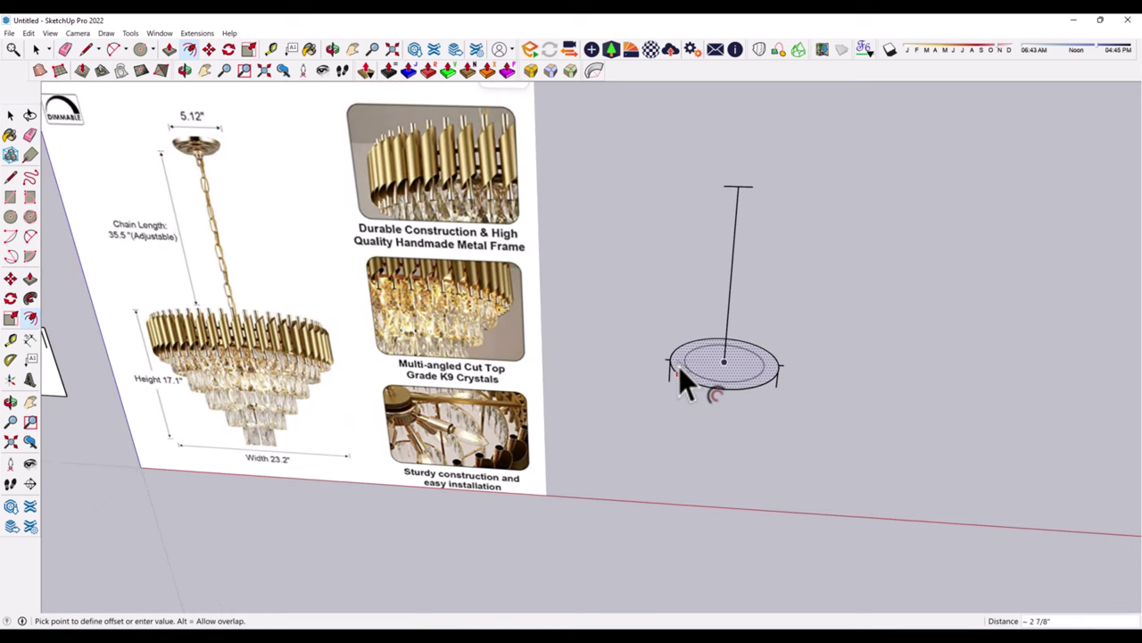
pyautogui.write('.25')
pyautogui.press('Return')
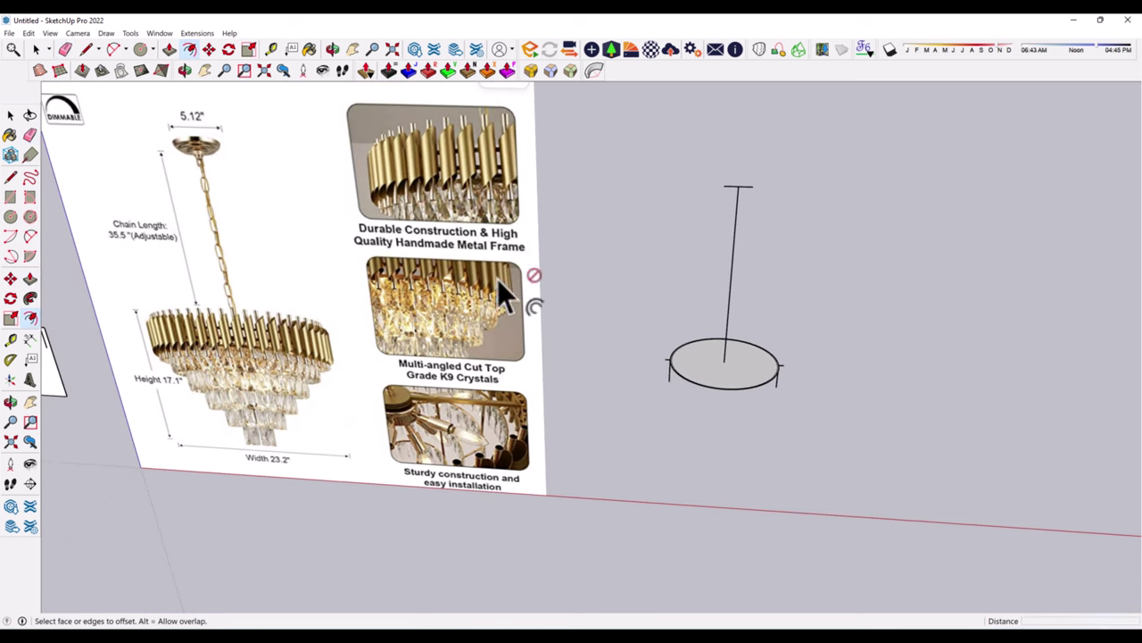
# - Select the circle's face, then clear the selection
pyautogui.click(13, 116)
pyautogui.scroll(2, 726, 372)
pyautogui.click(724, 375)
pyautogui.scroll(-2, 724, 385)
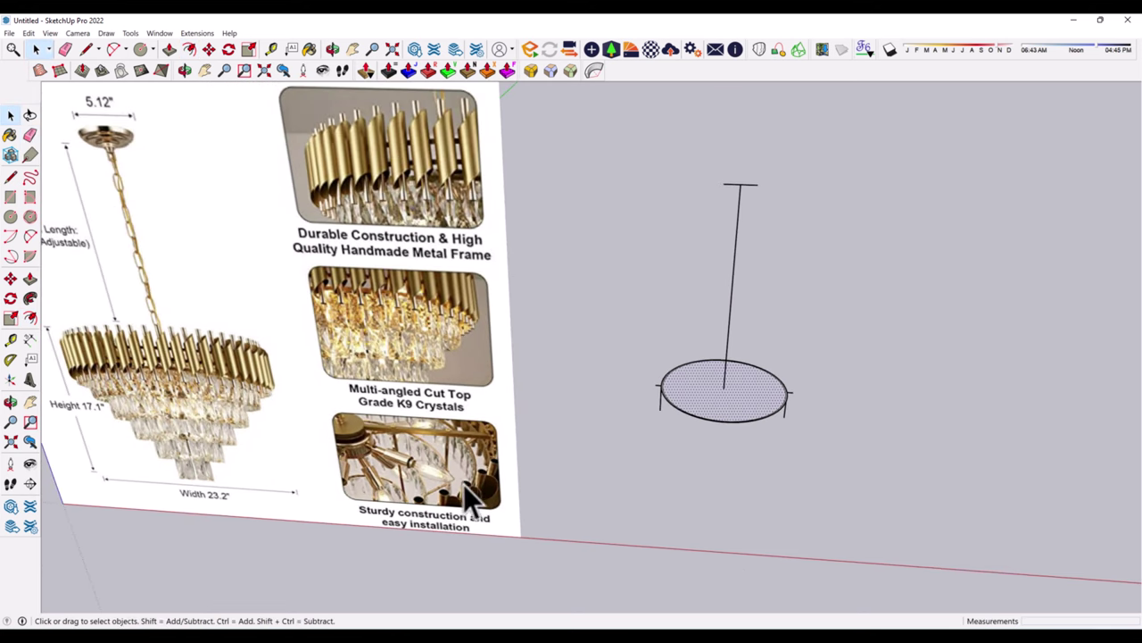
pyautogui.scroll(3, 463, 484)
pyautogui.scroll(-1, 491, 437)
pyautogui.click(701, 382)
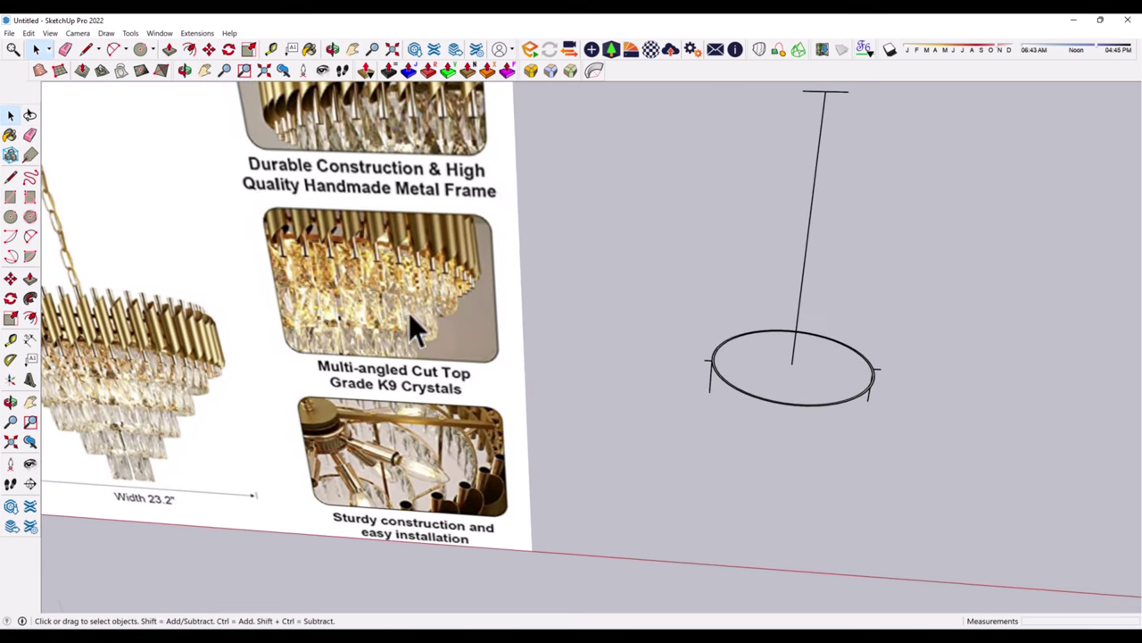
# - Pick Push/Pull and orbit the view down toward the ring
pyautogui.click(29, 280)
pyautogui.scroll(-1, 518, 375)
pyautogui.scroll(2, 687, 393)
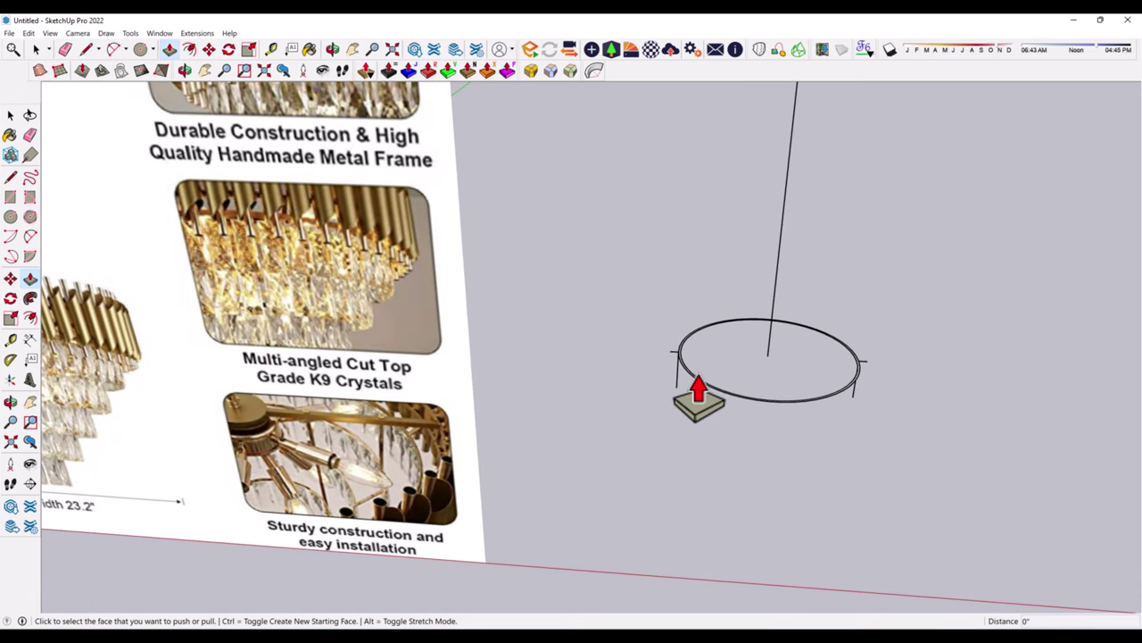
pyautogui.scroll(-2, 714, 428)
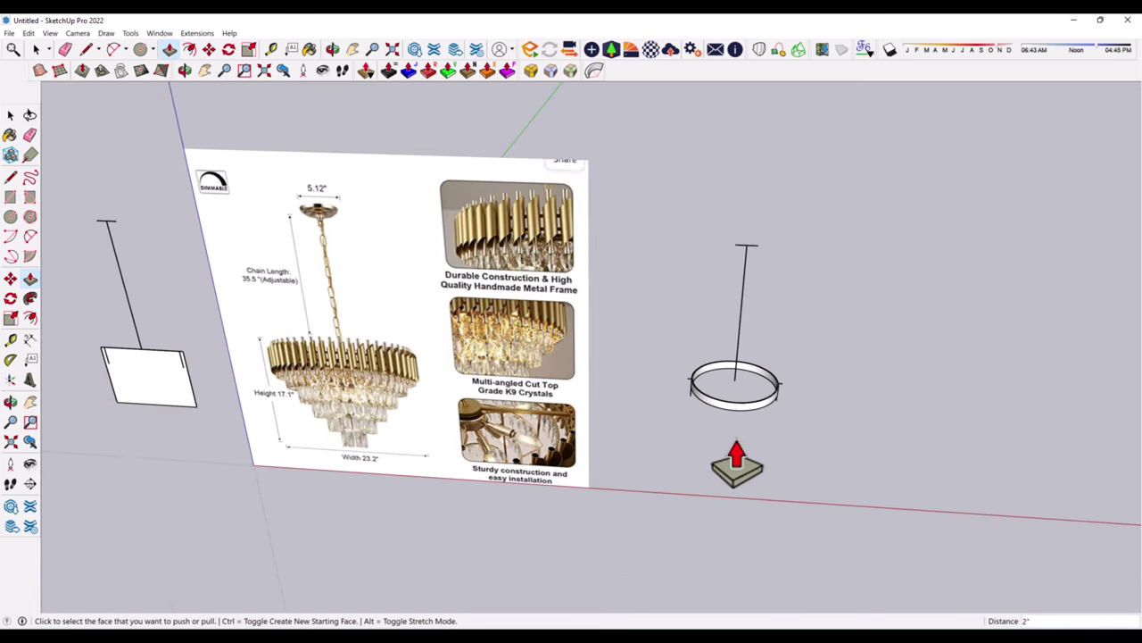
pyautogui.moveTo(737, 455)
pyautogui.mouseDown(button='middle')
pyautogui.moveTo(745, 306)
pyautogui.moveTo(759, 327)
pyautogui.mouseUp(button='middle')
pyautogui.scroll(1, 759, 327)
# - Draw a small circle at the hanging line's top and offset it inward
pyautogui.click(11, 216)
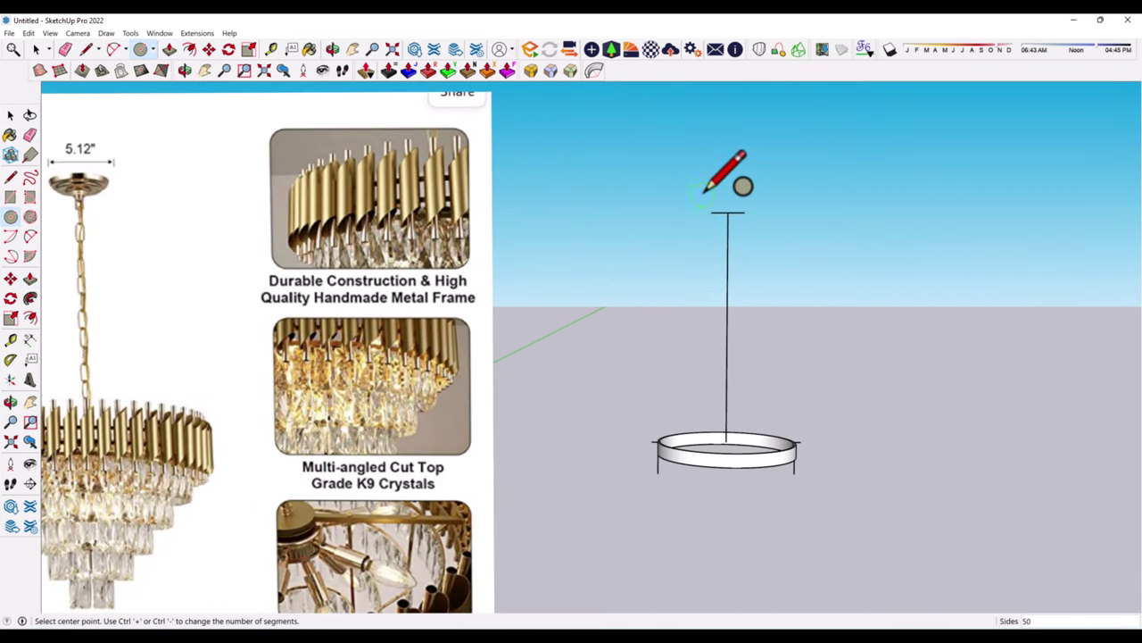
pyautogui.moveTo(735, 168)
pyautogui.mouseDown(button='middle')
pyautogui.moveTo(683, 420)
pyautogui.moveTo(755, 262)
pyautogui.mouseUp(button='middle')
pyautogui.click(734, 300)
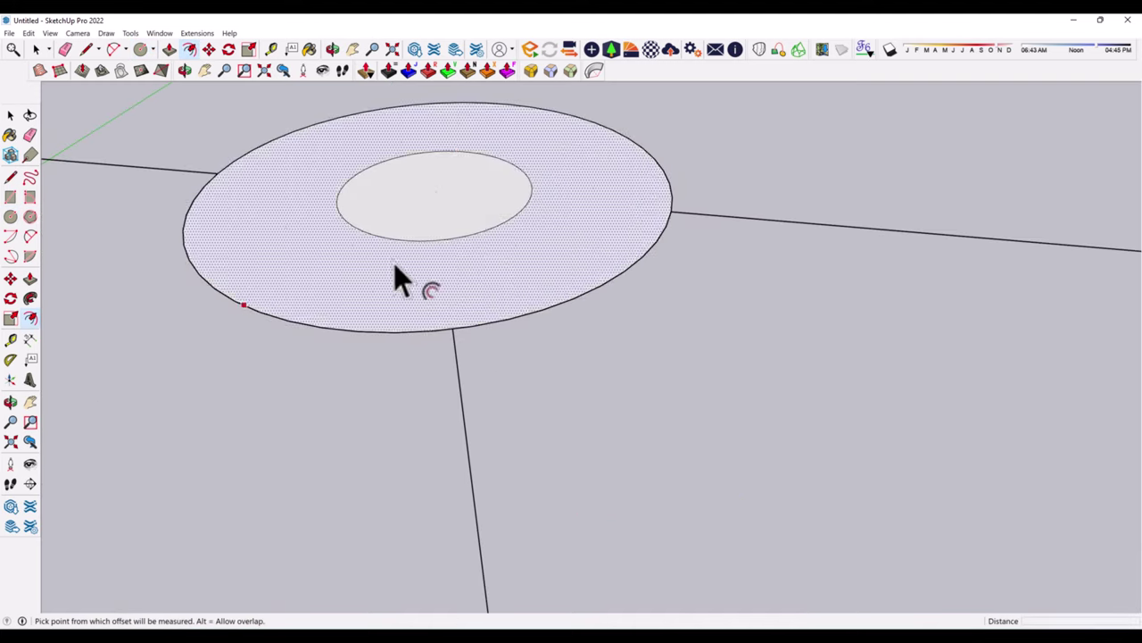
pyautogui.click(393, 263)
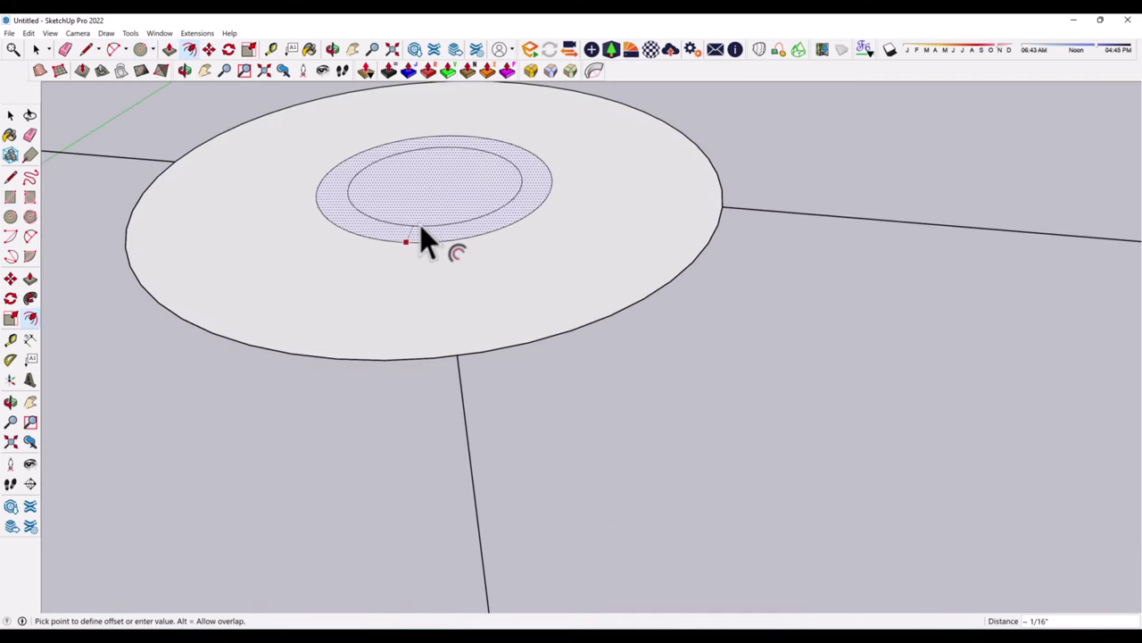
pyautogui.click(420, 225)
pyautogui.click(29, 278)
# - Extrude the small ring down the hanging line into a slender tube
pyautogui.moveTo(688, 377); pyautogui.dragTo(675, 395, button='middle')
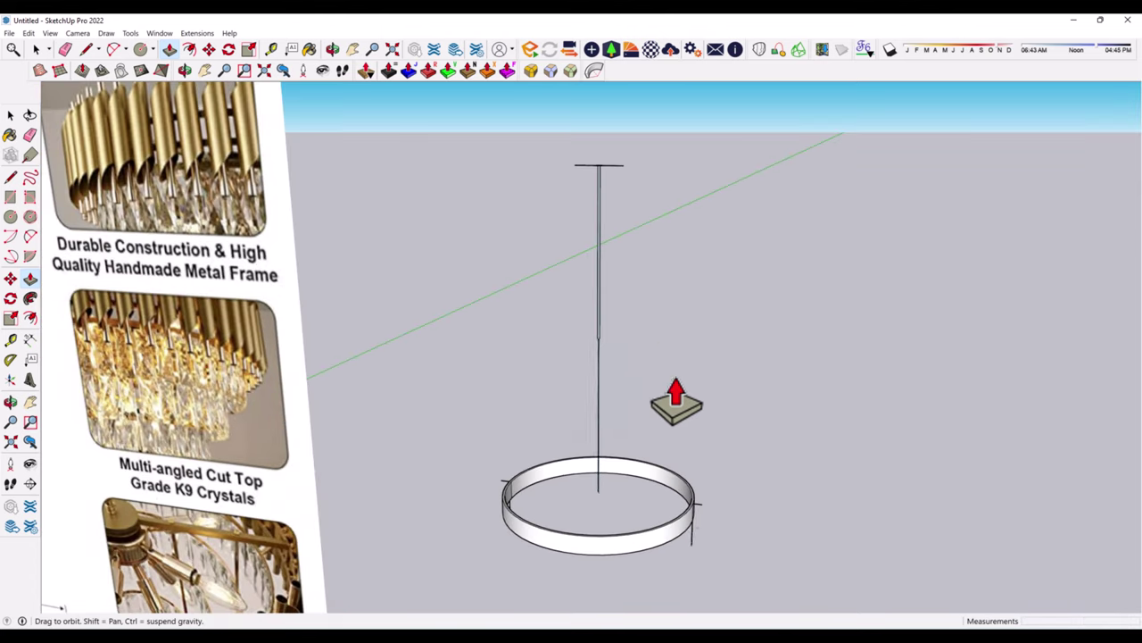
pyautogui.scroll(2, 688, 499)
pyautogui.click(701, 540)
pyautogui.scroll(-3, 645, 446)
pyautogui.moveTo(645, 446); pyautogui.dragTo(628, 420, button='middle')
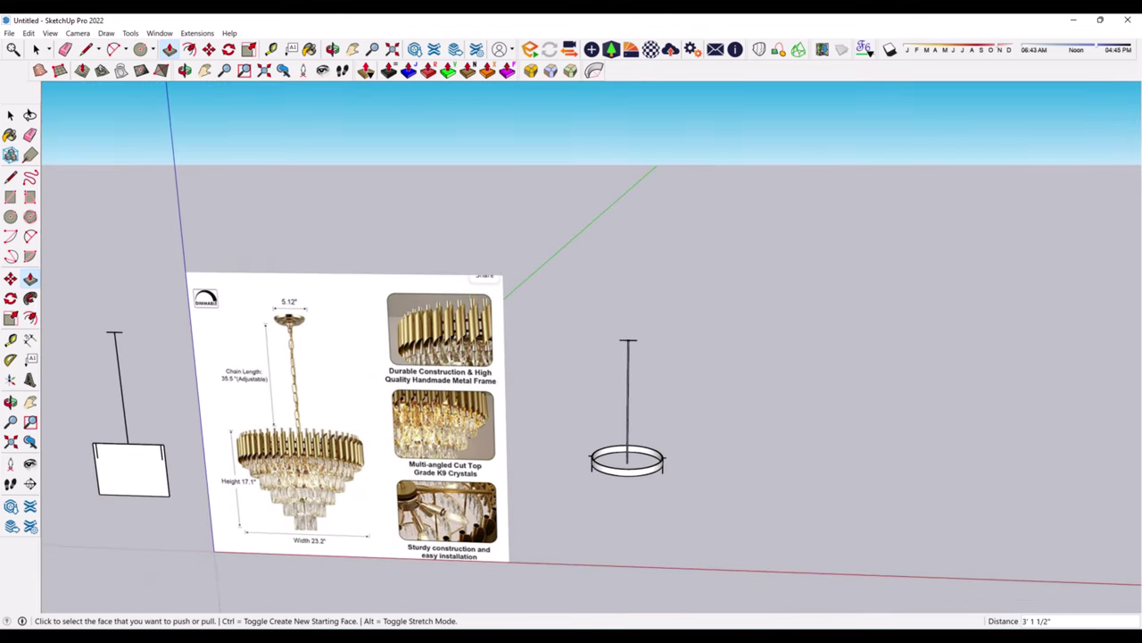
pyautogui.press('space')
pyautogui.moveTo(982, 465); pyautogui.dragTo(1020, 396, button='middle')
# - Copy the pole-top crossbar to a spot beside the pole as the profile's starting point
pyautogui.scroll(2, 757, 369)
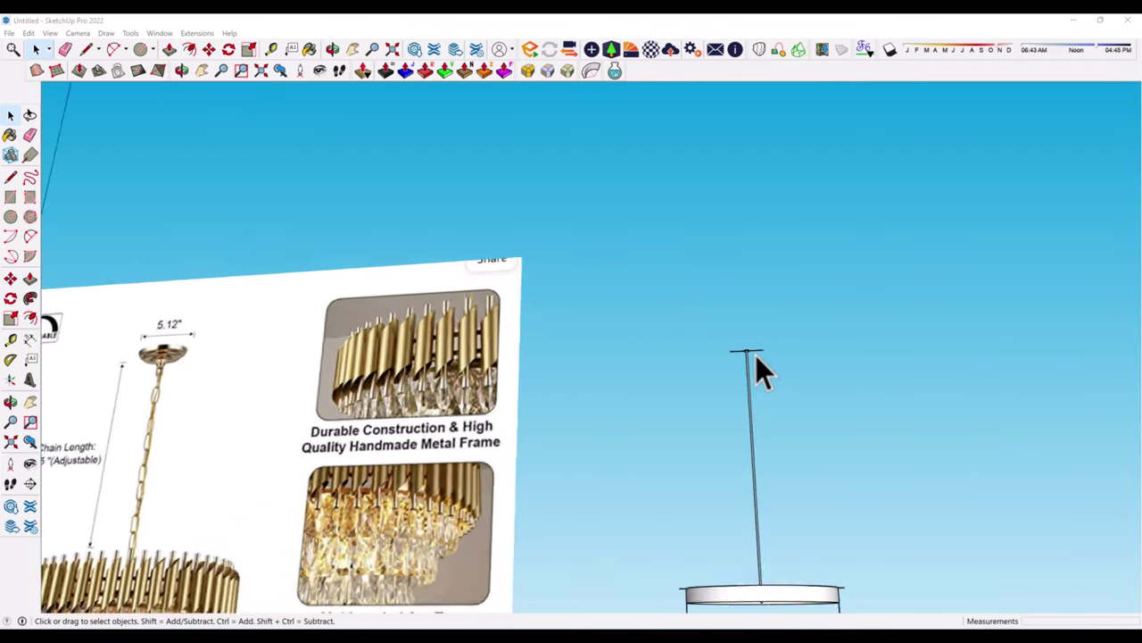
pyautogui.scroll(3, 640, 321)
pyautogui.click(730, 347)
pyautogui.moveTo(859, 384); pyautogui.dragTo(163, 324, button='middle')
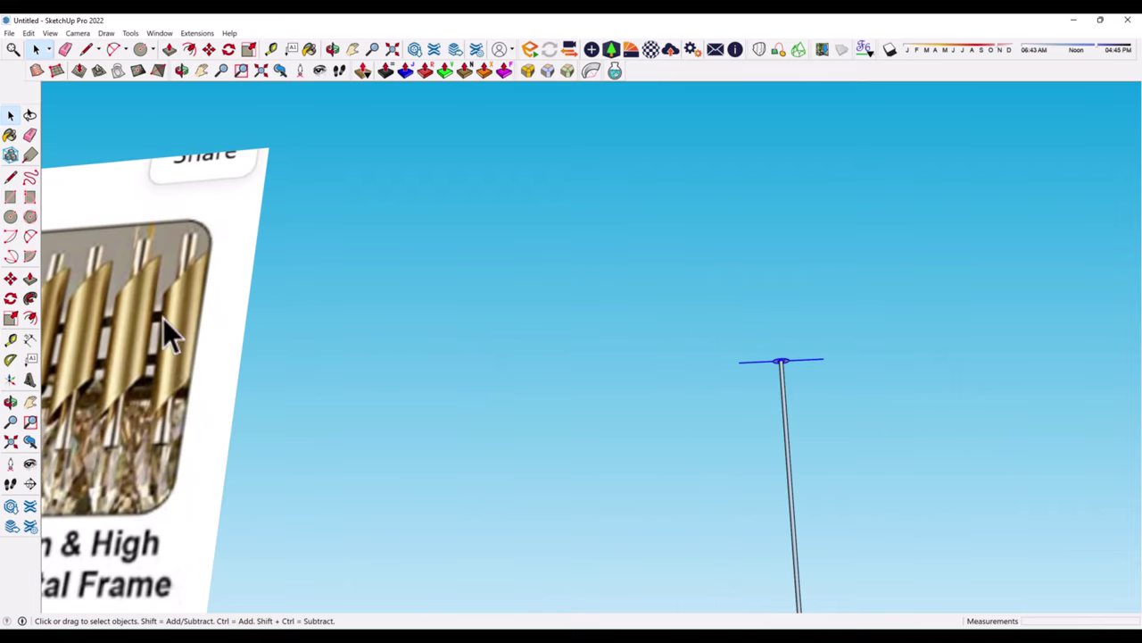
pyautogui.click(11, 284)
pyautogui.click(1008, 371)
pyautogui.press('ctrl')
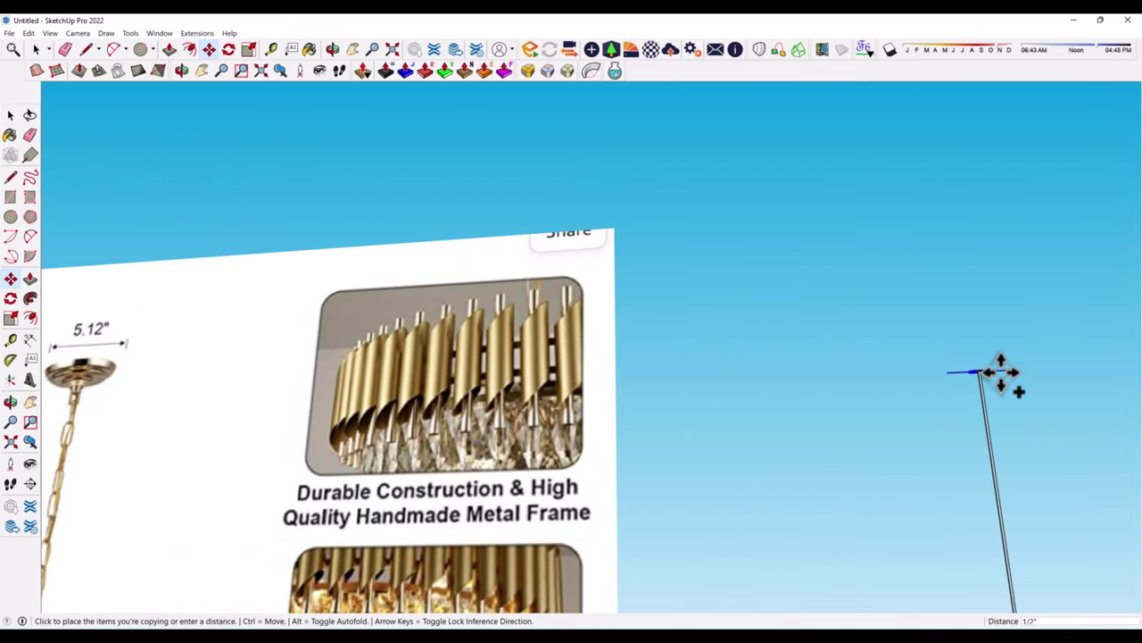
pyautogui.scroll(2, 396, 369)
pyautogui.scroll(1, 364, 364)
pyautogui.click(366, 364)
pyautogui.click(11, 114)
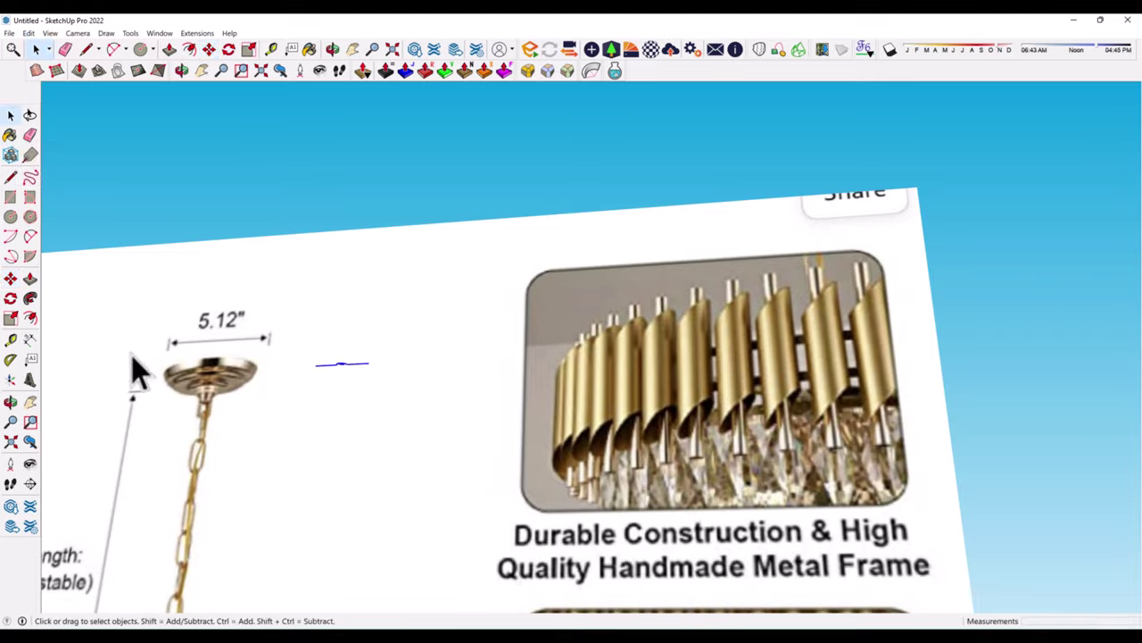
# - Draw the profile's first straight line from the crossbar copy
pyautogui.scroll(3, 207, 370)
pyautogui.scroll(1, 238, 387)
pyautogui.click(10, 177)
pyautogui.scroll(3, 625, 352)
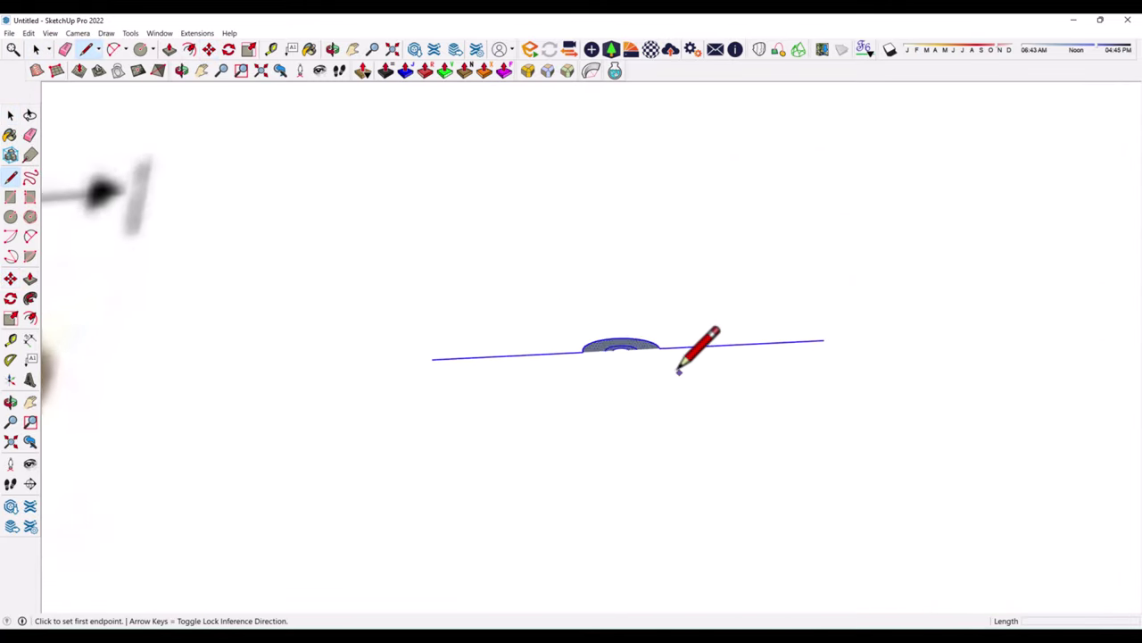
pyautogui.scroll(2, 661, 357)
pyautogui.click(689, 339)
pyautogui.scroll(-1, 613, 339)
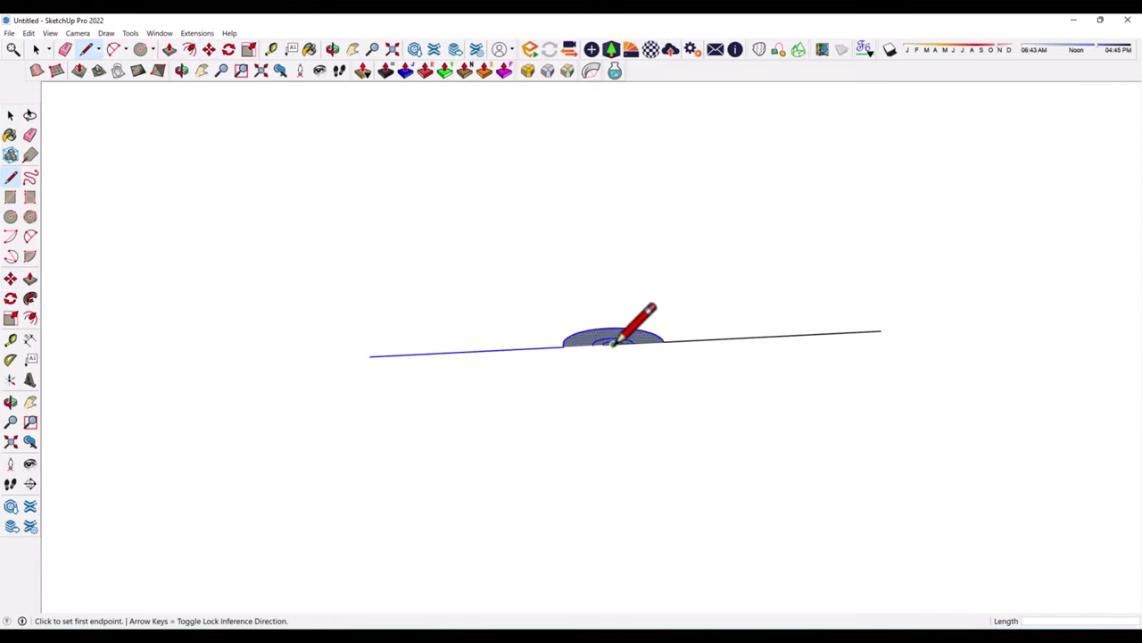
pyautogui.scroll(-3, 614, 341)
pyautogui.scroll(6, 616, 344)
pyautogui.scroll(-2, 603, 352)
pyautogui.scroll(-5, 591, 378)
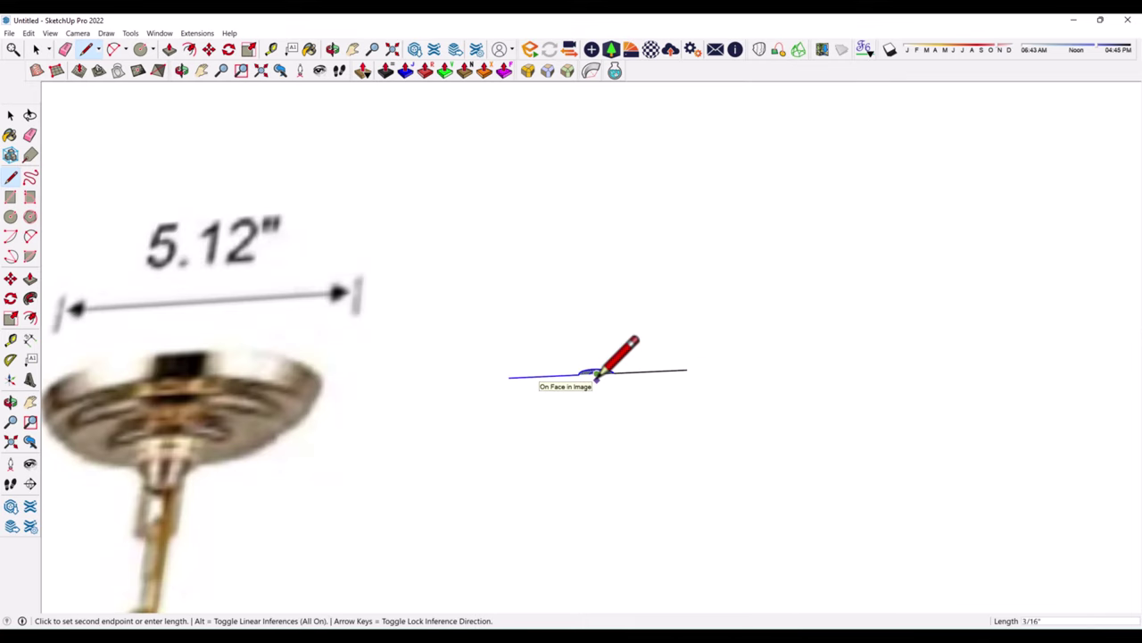
pyautogui.scroll(1, 625, 382)
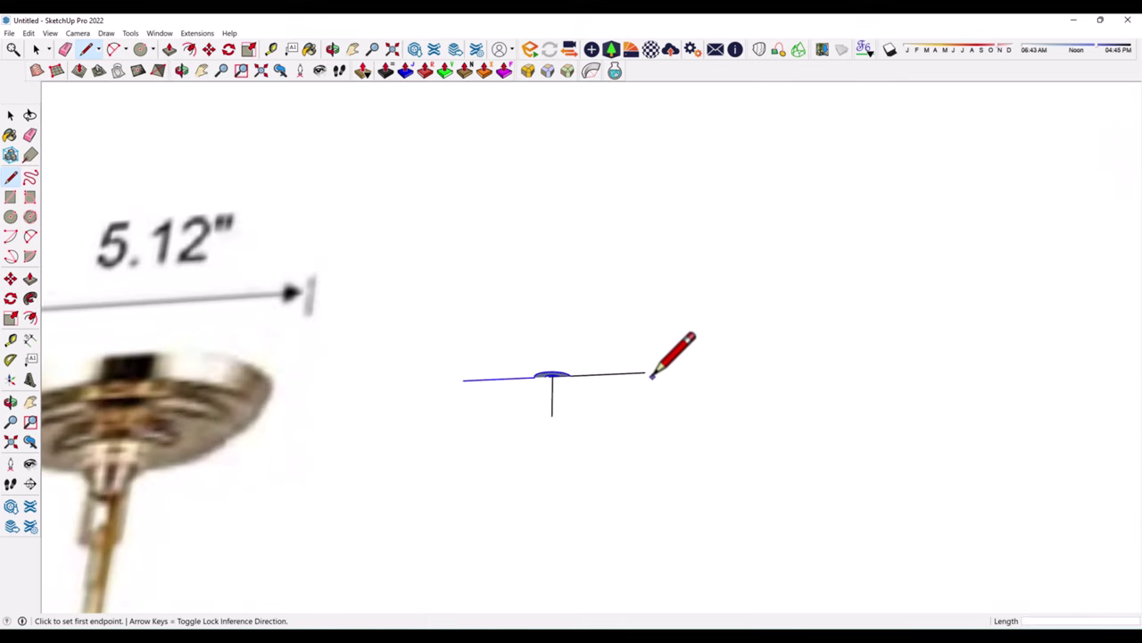
pyautogui.scroll(2, 639, 389)
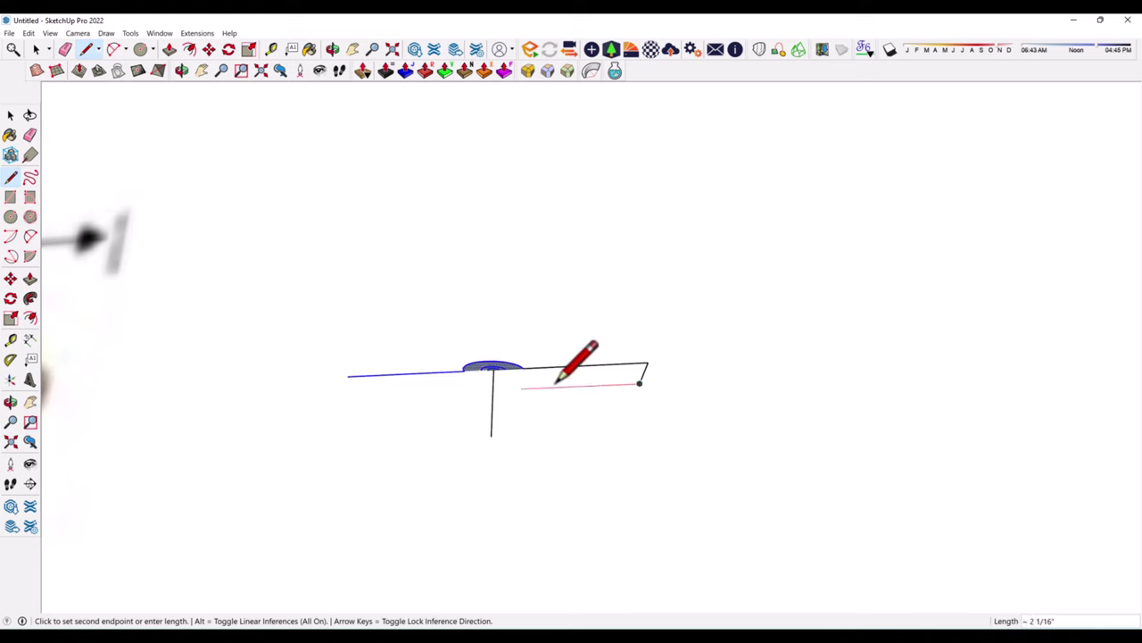
pyautogui.click(623, 384)
# - Trace the first curved arc and a small tangent arc of the profile
pyautogui.click(30, 235)
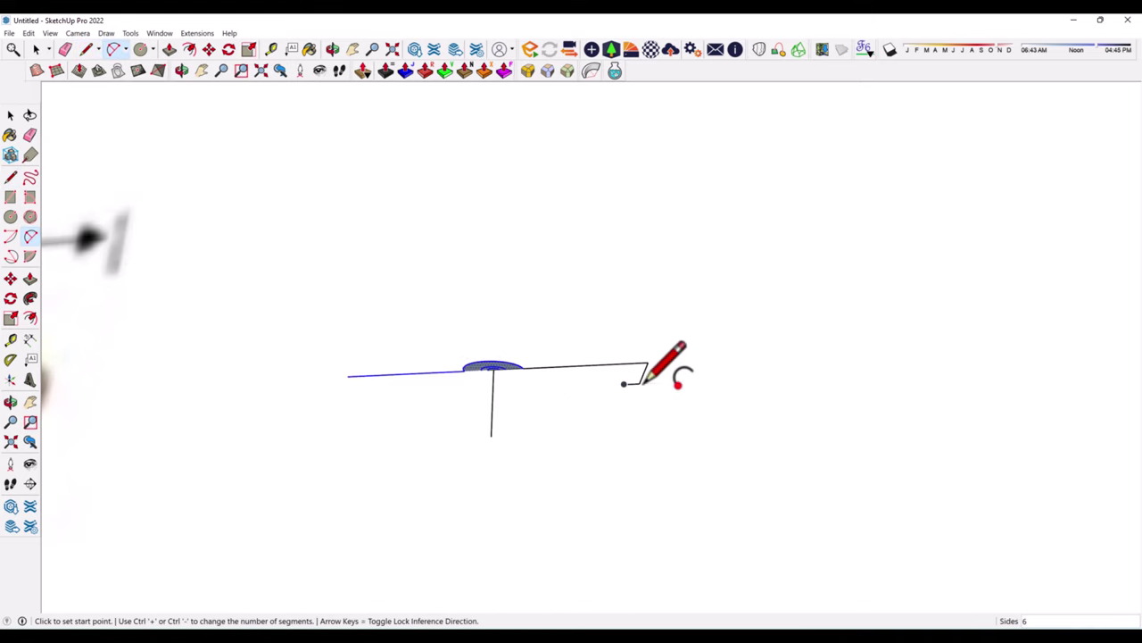
pyautogui.click(624, 383)
pyautogui.scroll(2, 596, 399)
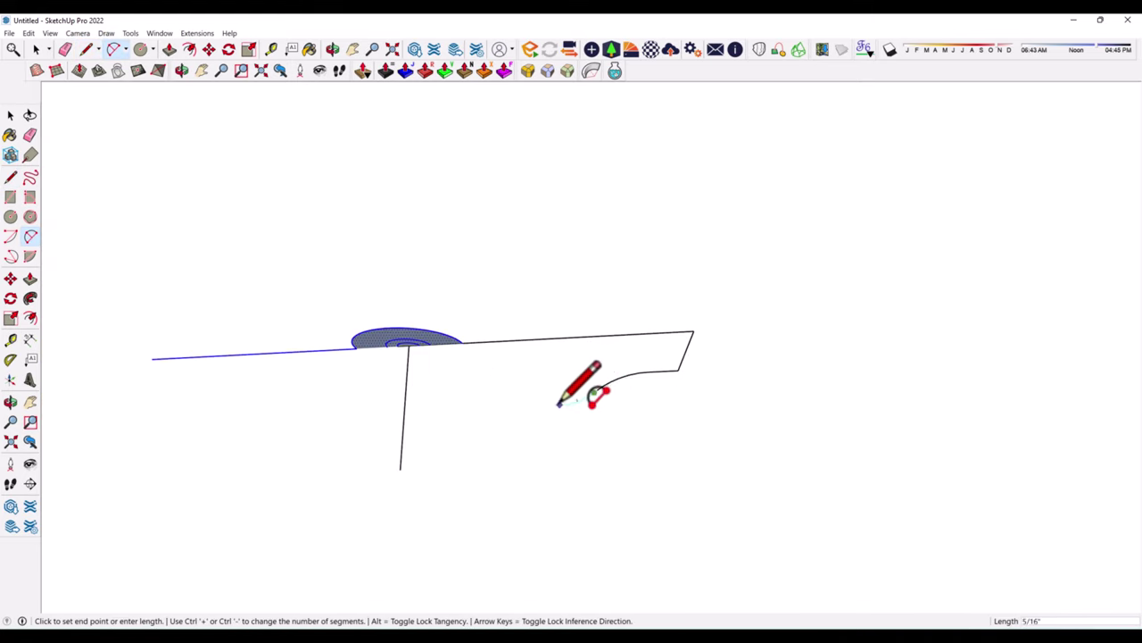
pyautogui.click(564, 400)
pyautogui.click(10, 177)
pyautogui.scroll(1, 567, 413)
pyautogui.click(570, 397)
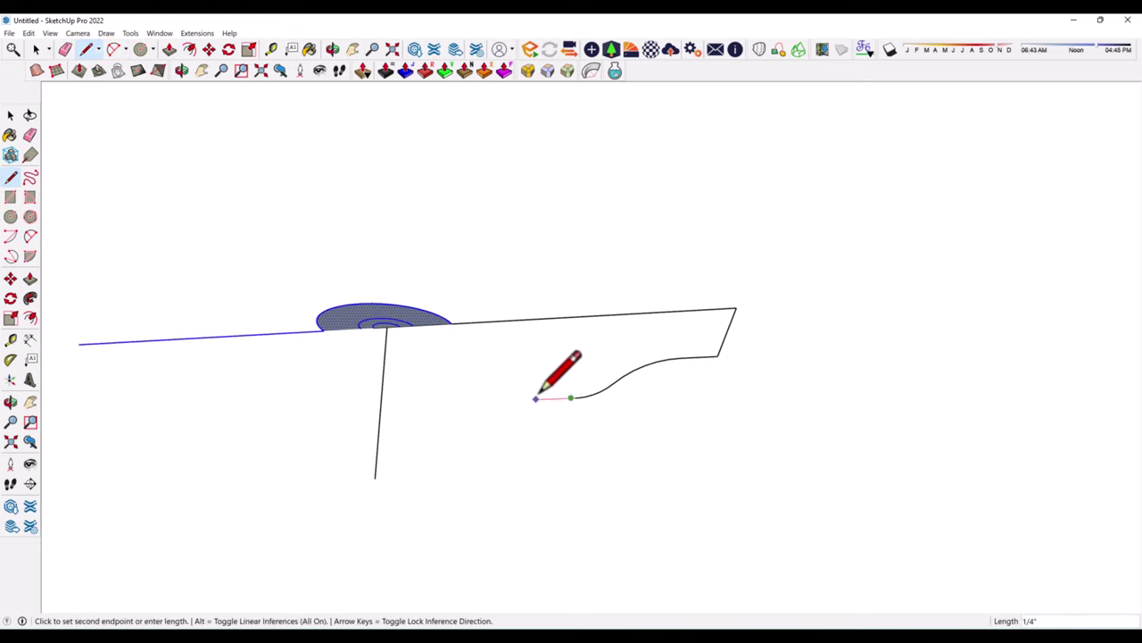
pyautogui.press('a')
pyautogui.click(535, 399)
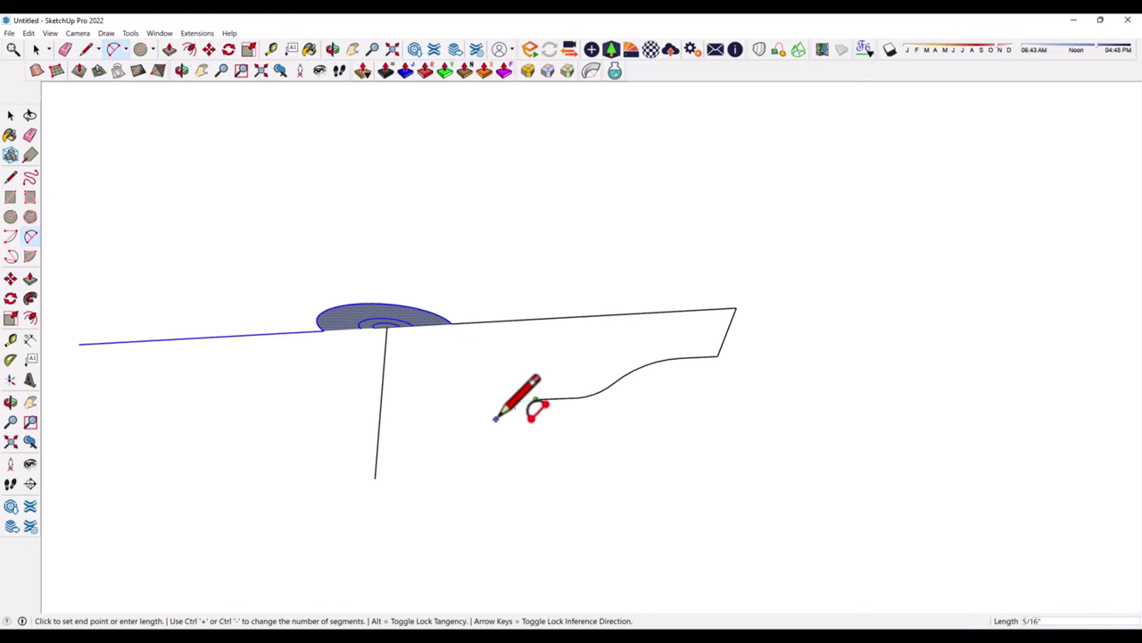
pyautogui.click(495, 418)
pyautogui.click(495, 418)
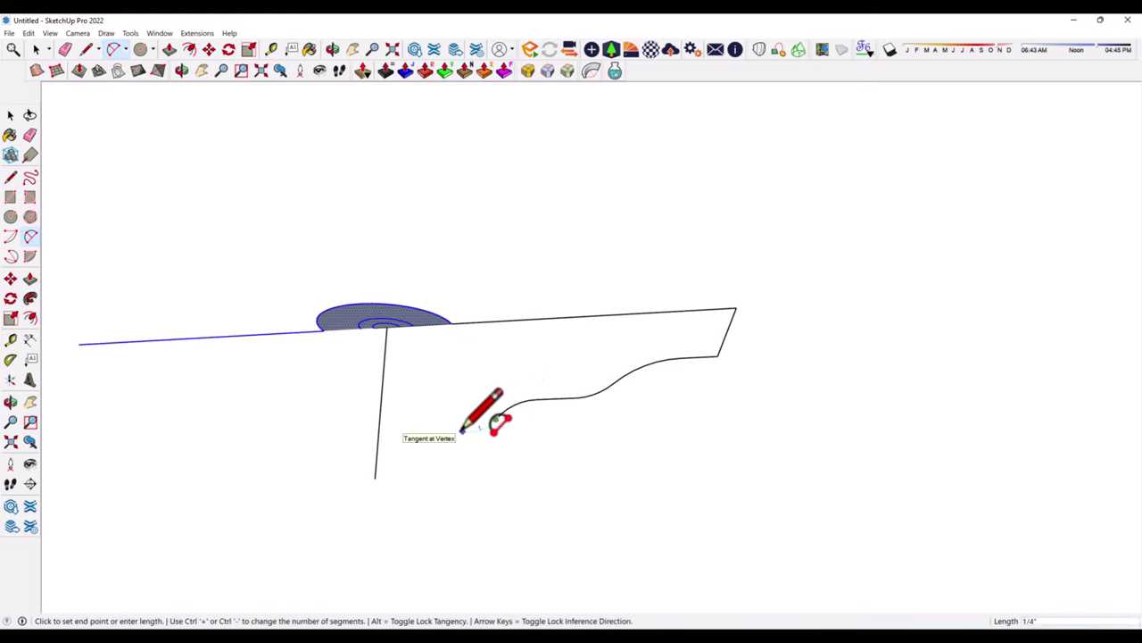
pyautogui.scroll(-2, 791, 319)
pyautogui.scroll(2, 296, 268)
# - Add the short straight and horizontal step segments to the profile
pyautogui.click(9, 177)
pyautogui.scroll(1, 644, 422)
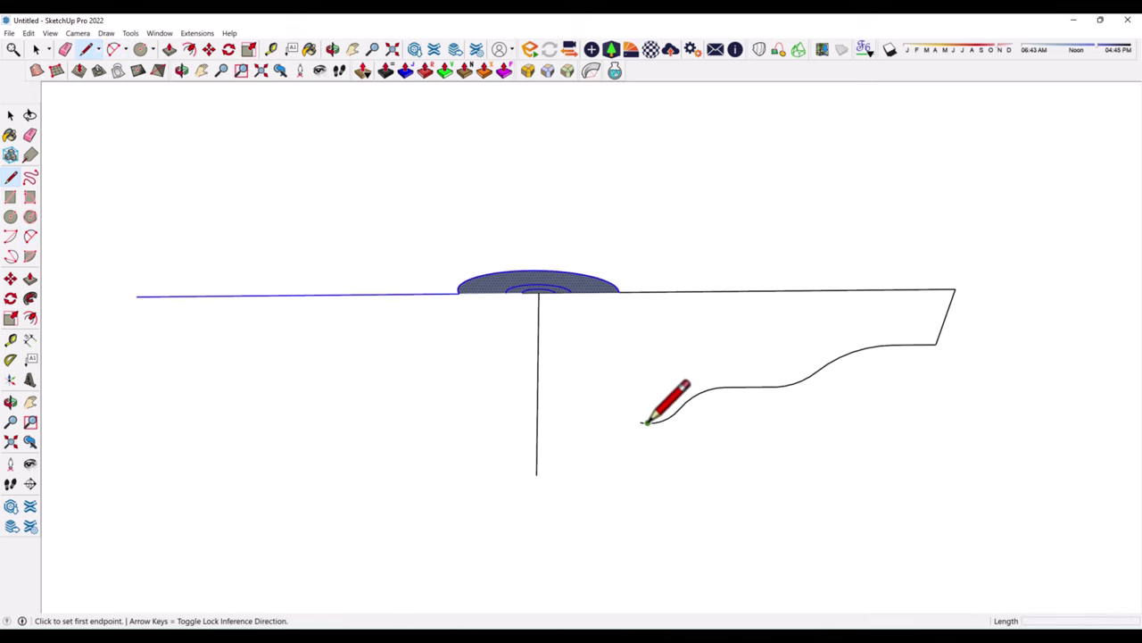
pyautogui.click(646, 422)
pyautogui.scroll(2, 588, 448)
pyautogui.click(601, 436)
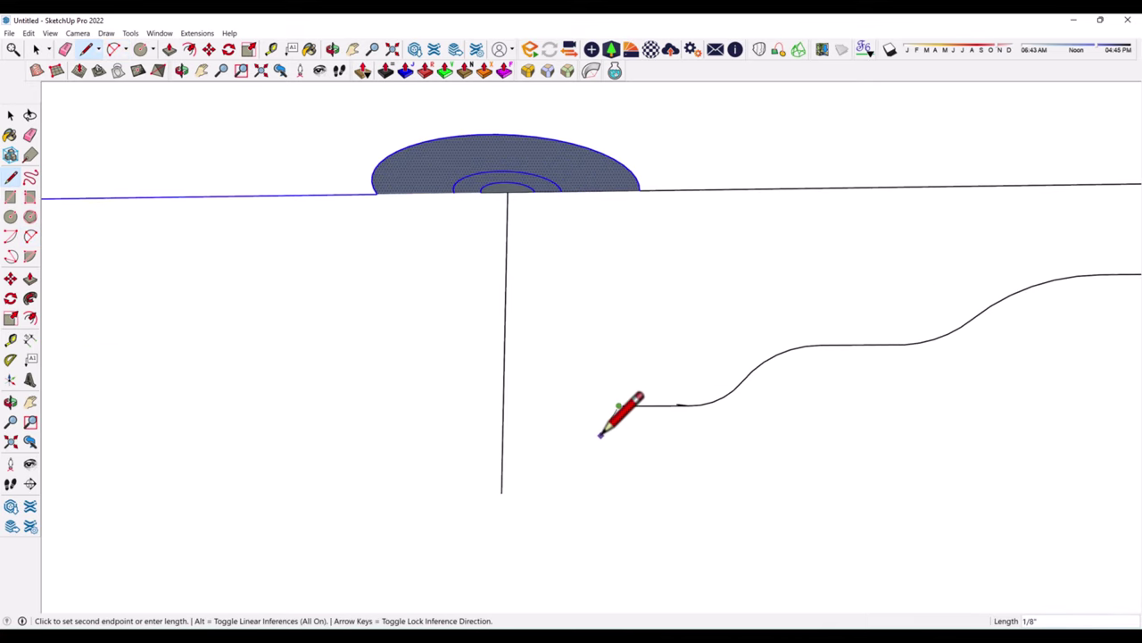
pyautogui.click(29, 216)
pyautogui.click(601, 435)
pyautogui.click(10, 177)
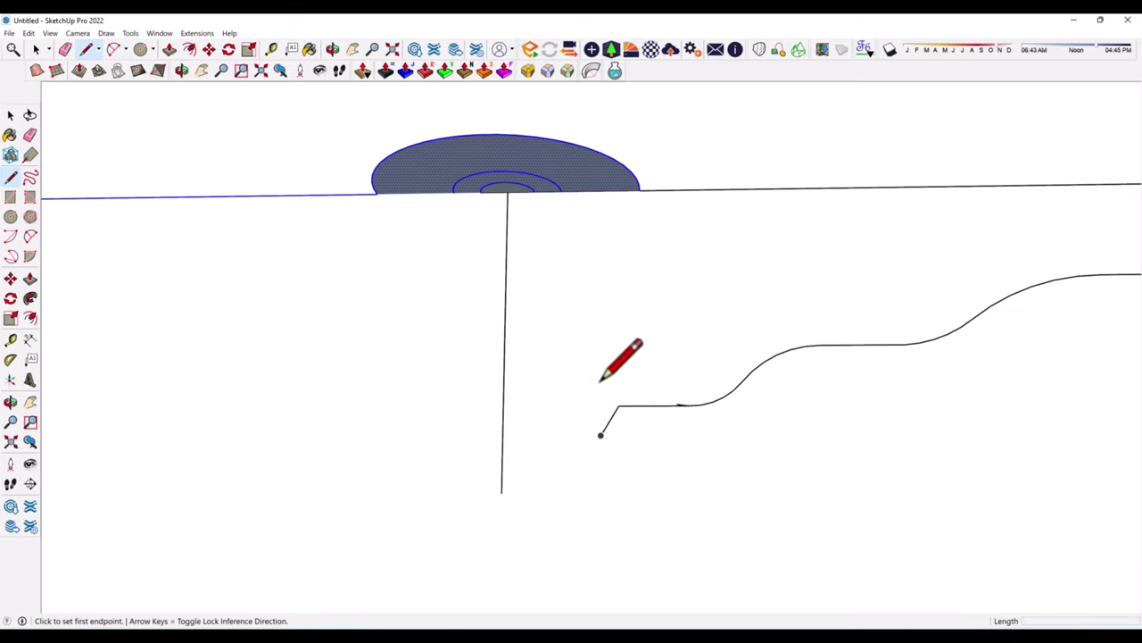
pyautogui.click(601, 436)
pyautogui.scroll(1, 604, 408)
pyautogui.click(582, 434)
pyautogui.scroll(1, 589, 424)
# - Sweep an arc from the step down-left to join the vertical axis line
pyautogui.click(29, 235)
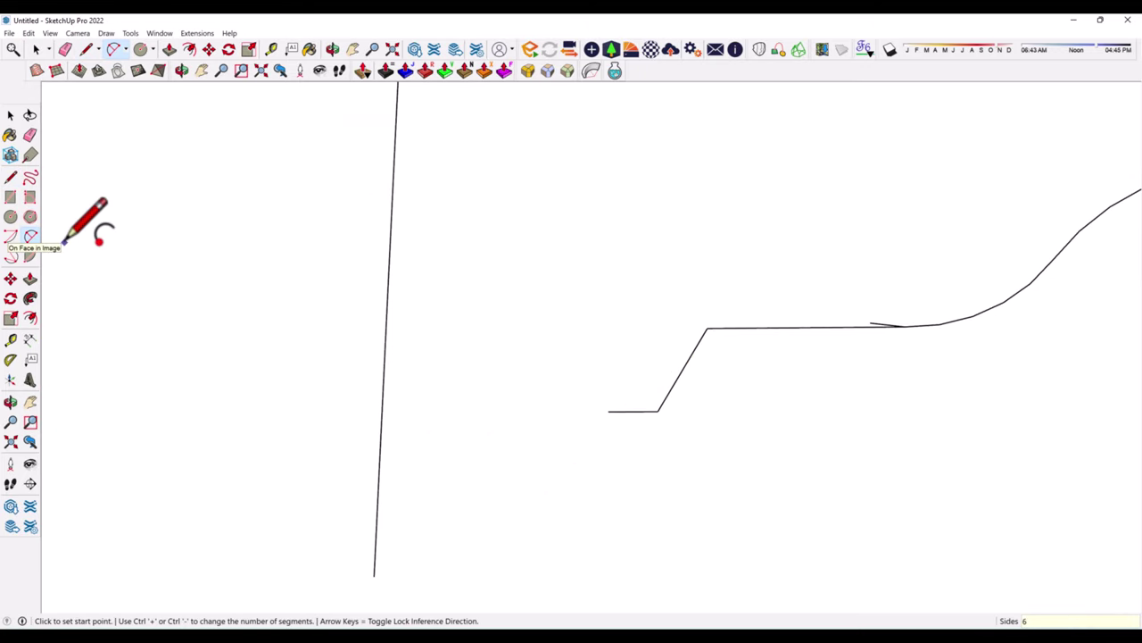
pyautogui.click(632, 411)
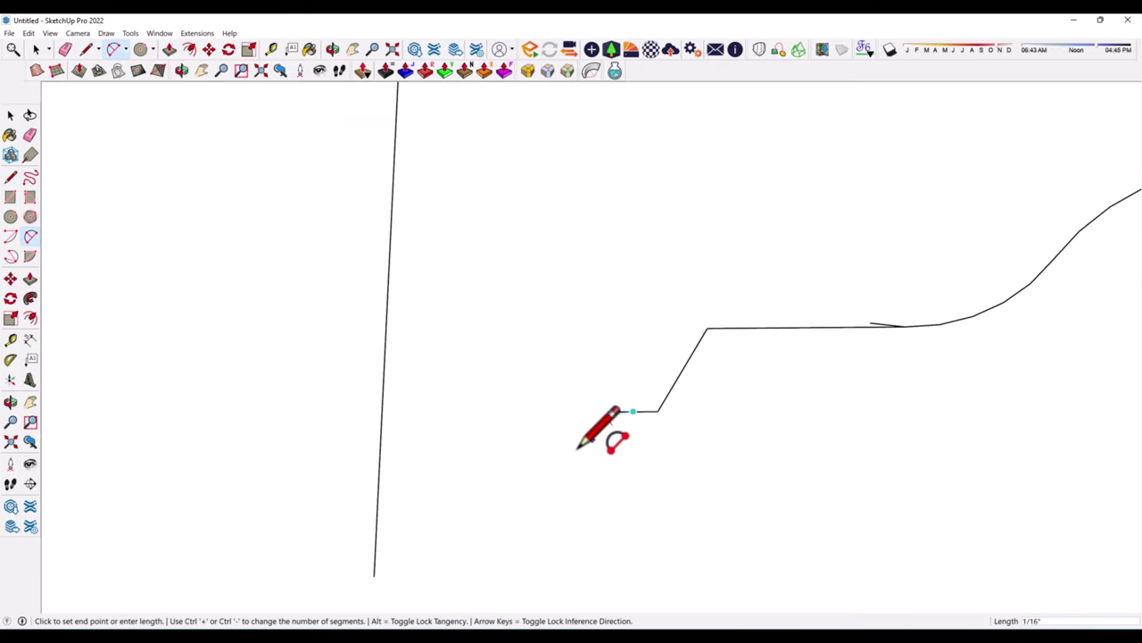
pyautogui.click(511, 494)
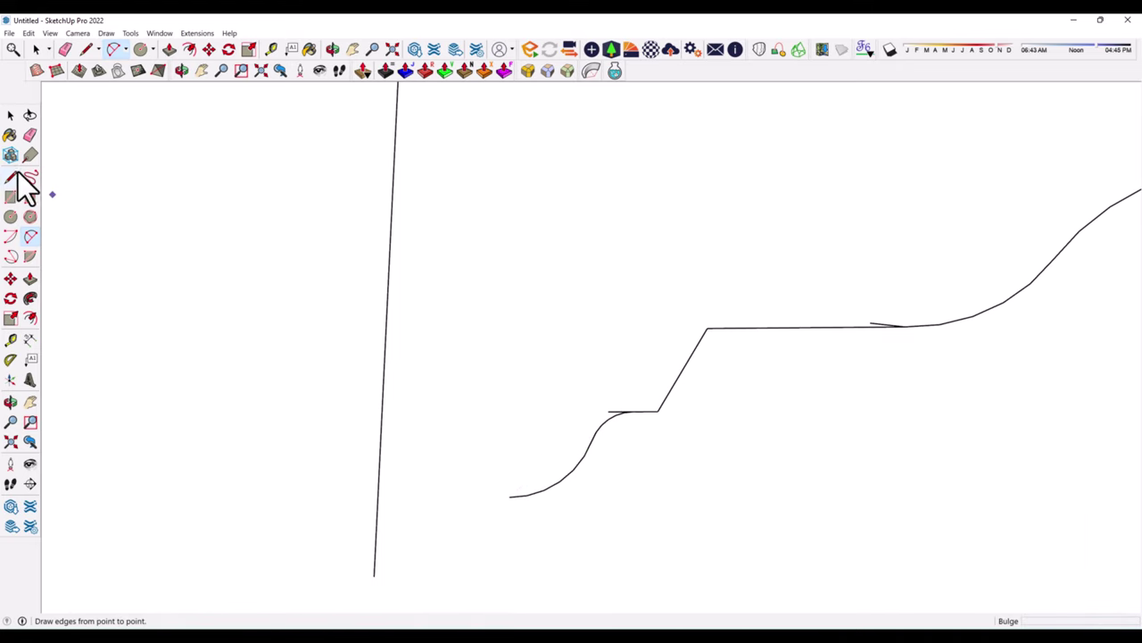
pyautogui.click(509, 495)
pyautogui.scroll(-2, 395, 478)
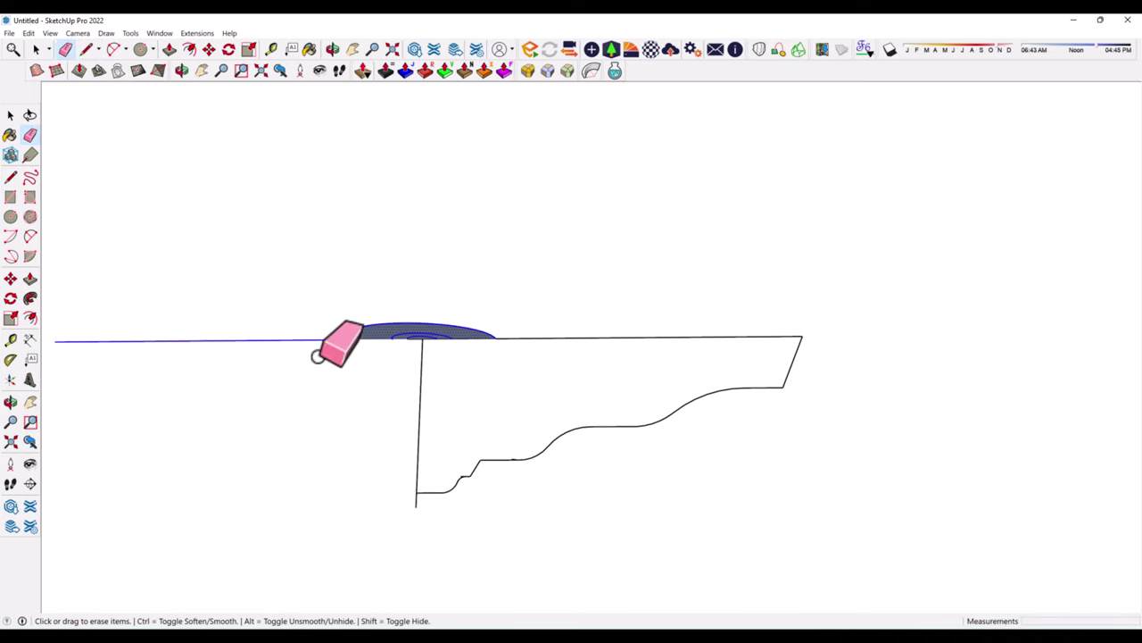
pyautogui.scroll(5, 317, 352)
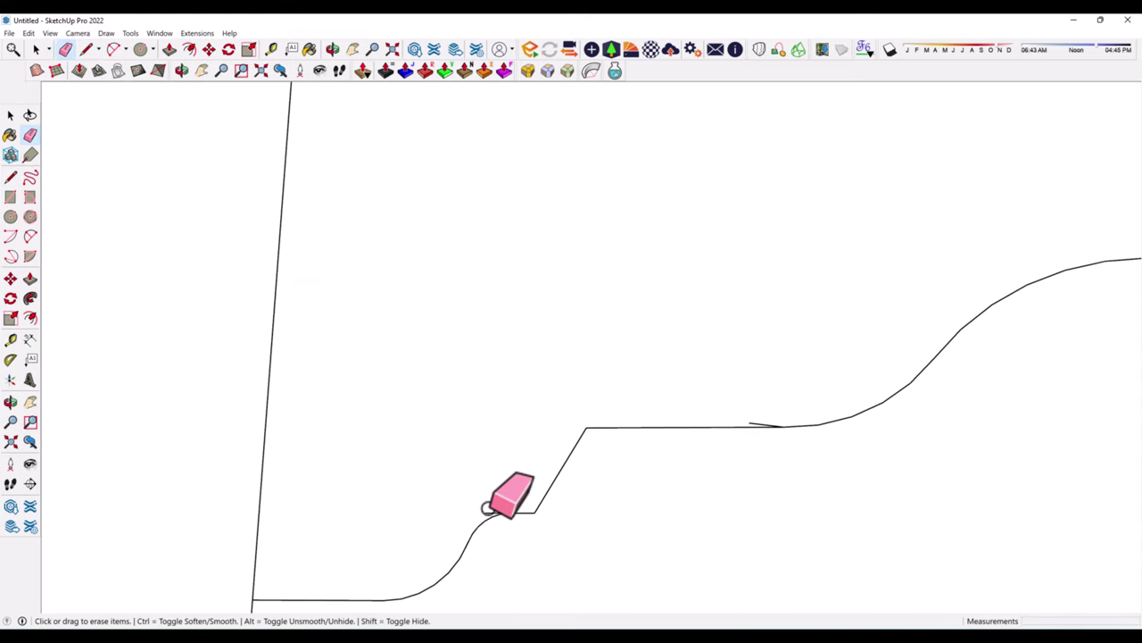
# - Round the sharp lower corner and upper step with arcs, erasing leftover corner edges
pyautogui.press('a')
pyautogui.click(524, 511)
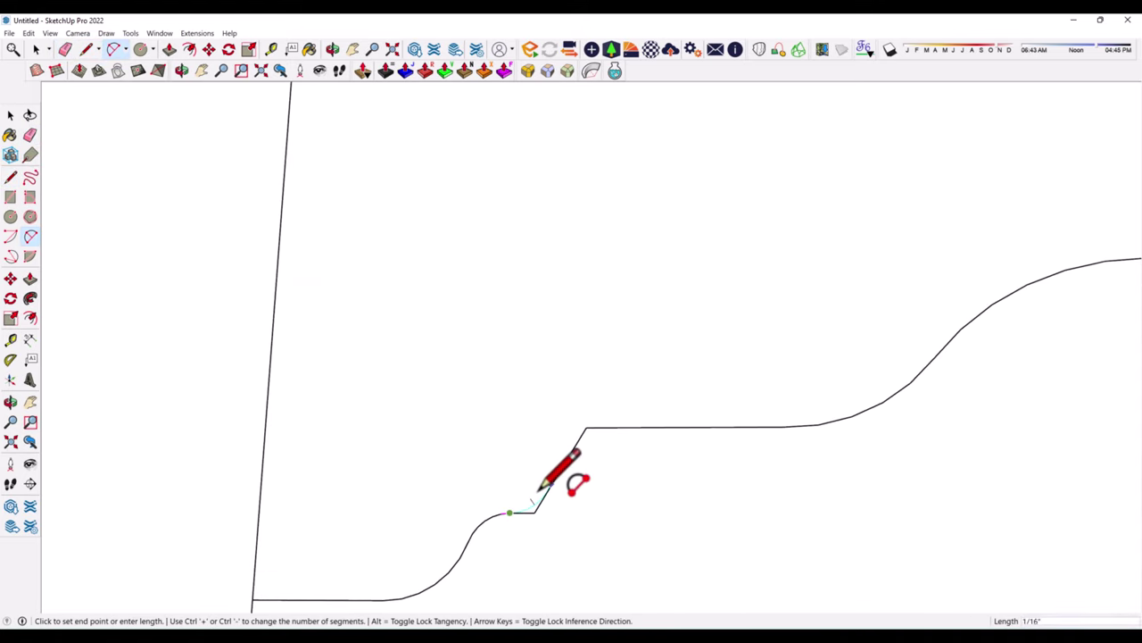
pyautogui.click(572, 449)
pyautogui.click(567, 457)
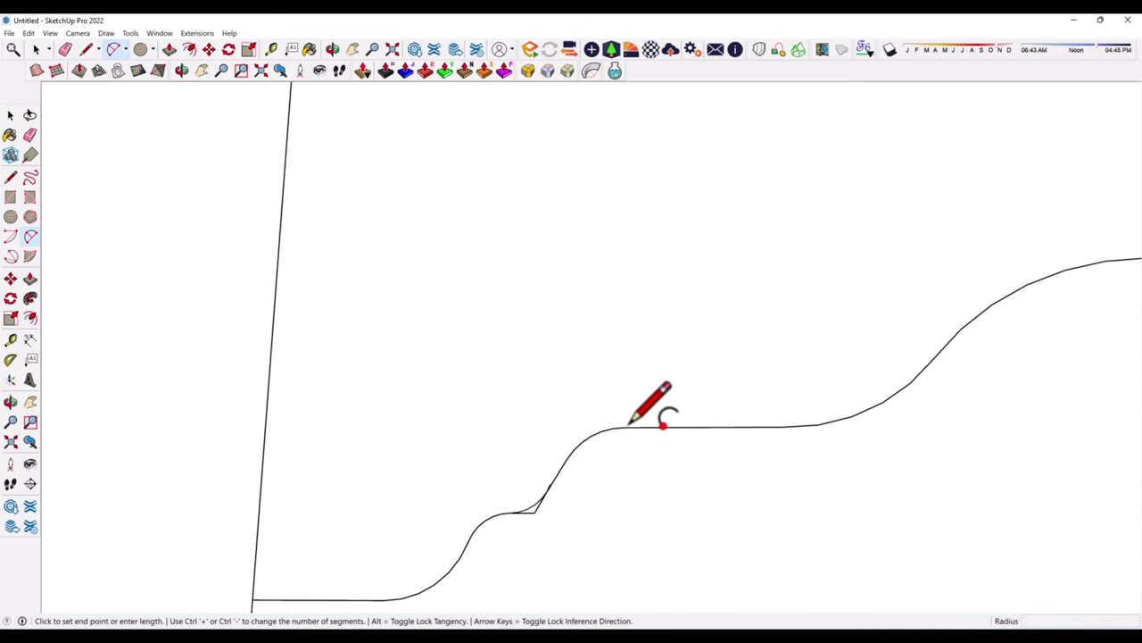
pyautogui.click(30, 134)
pyautogui.scroll(3, 573, 490)
pyautogui.scroll(3, 574, 490)
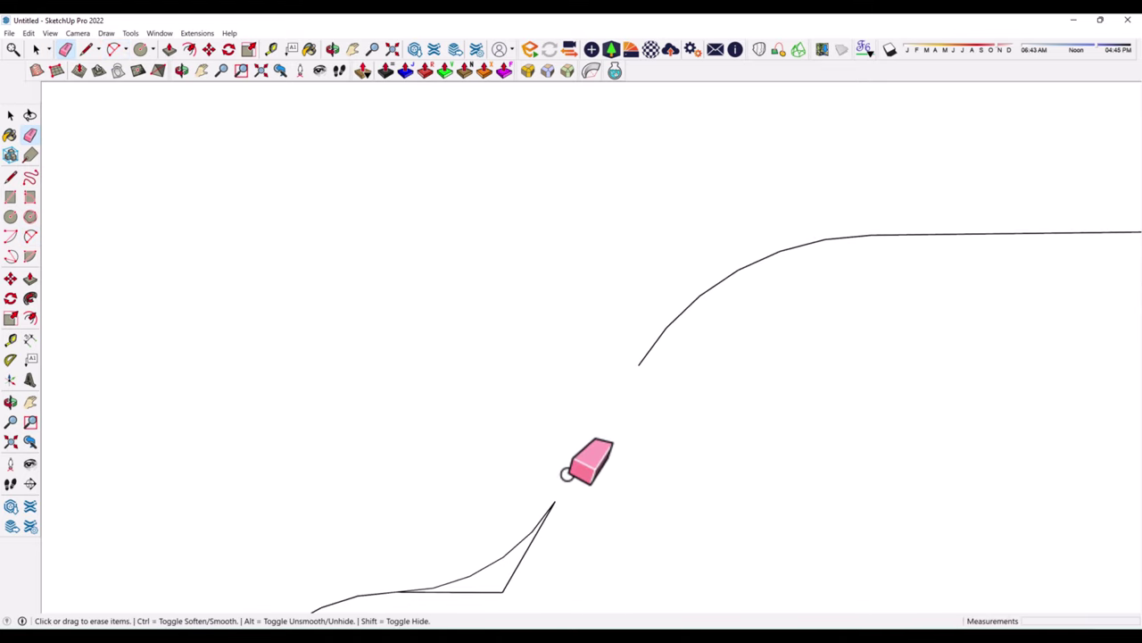
pyautogui.scroll(-3, 566, 474)
pyautogui.scroll(-3, 352, 467)
pyautogui.scroll(-2, 399, 464)
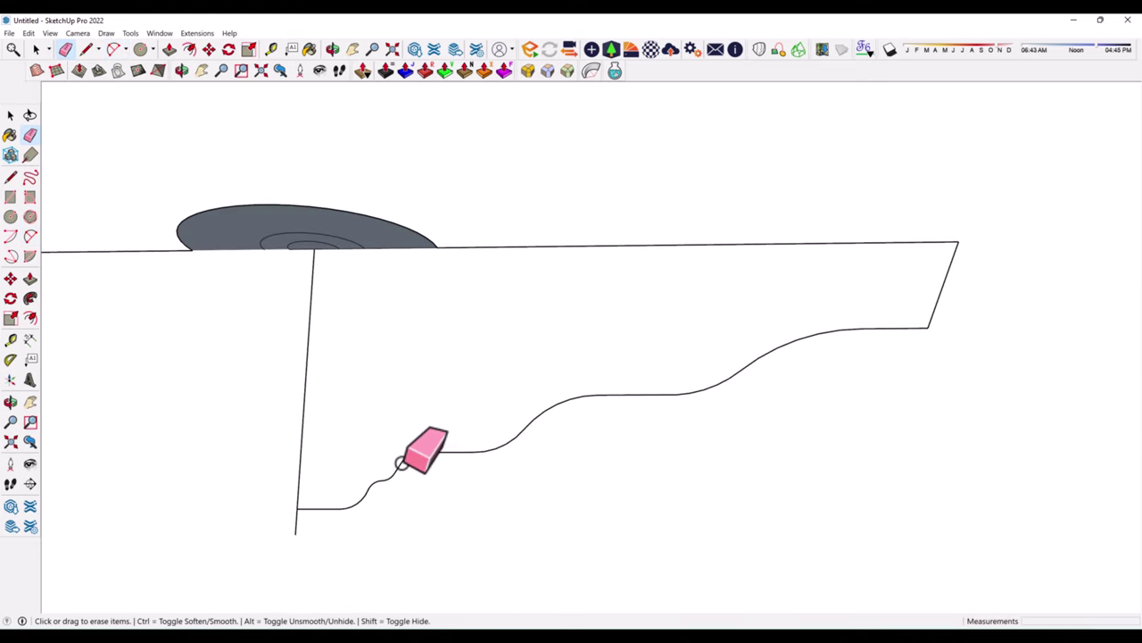
pyautogui.scroll(-2, 580, 330)
# - Round off the profile's top-right corner with a final two-point arc
pyautogui.click(30, 236)
pyautogui.scroll(1, 853, 314)
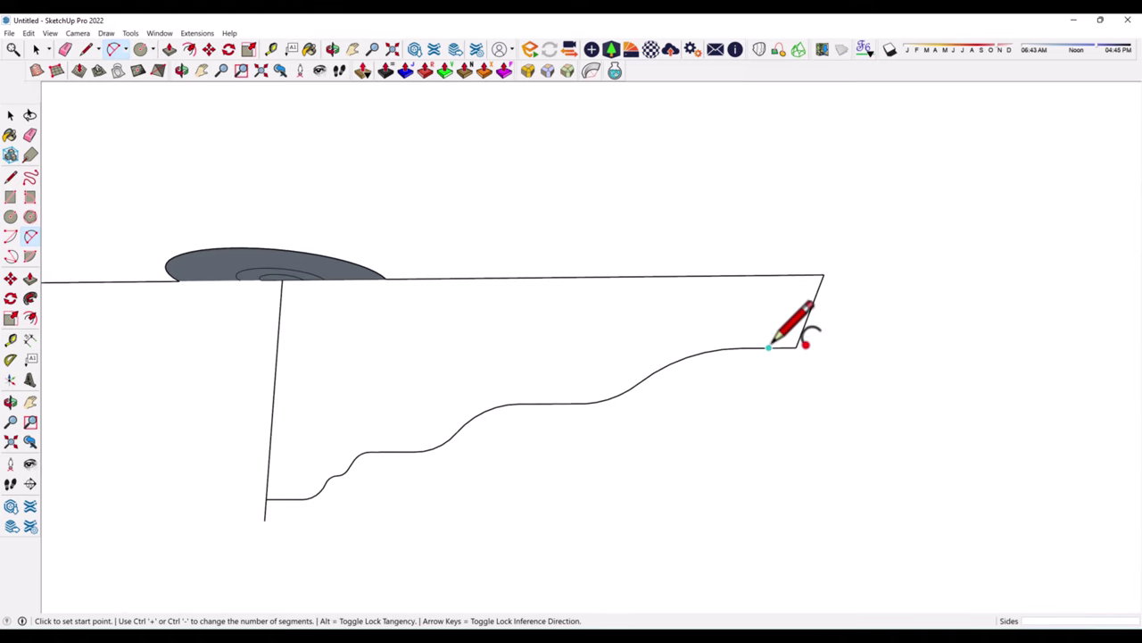
pyautogui.click(769, 347)
pyautogui.click(823, 276)
pyautogui.scroll(-3, 536, 295)
pyautogui.scroll(3, 401, 268)
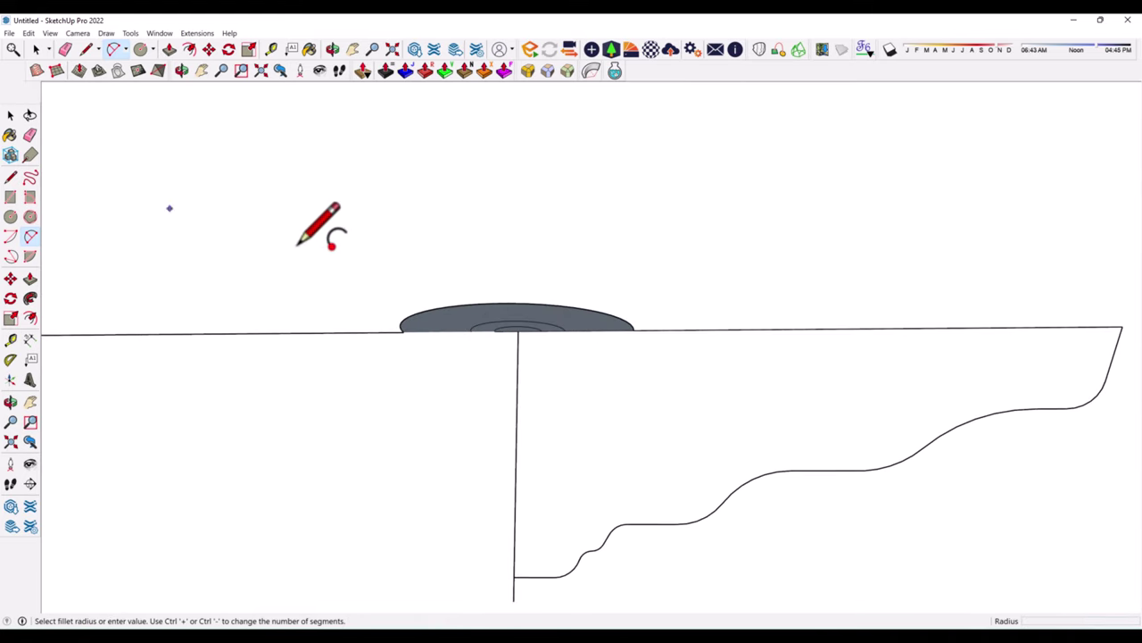
pyautogui.press('space')
pyautogui.scroll(-3, 526, 312)
# - Paste a copy of the profile and disc beside the original, then delete the left copy
pyautogui.scroll(-1, 592, 322)
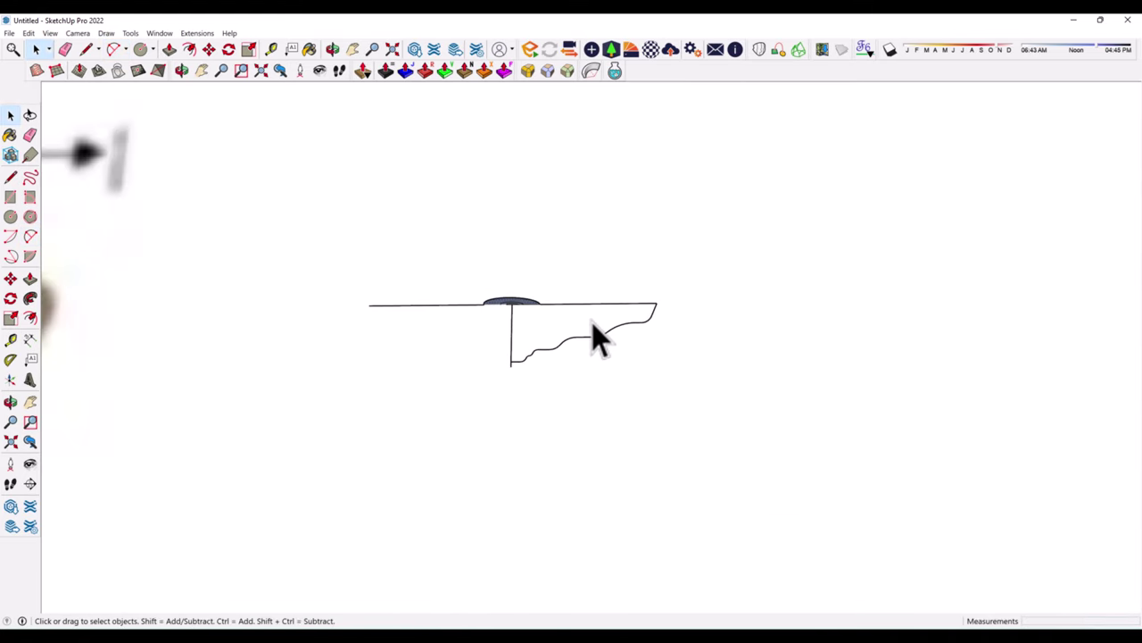
pyautogui.scroll(1, 580, 323)
pyautogui.moveTo(569, 323); pyautogui.dragTo(628, 426, button='middle')
pyautogui.hotkey('ctrl', 'v')
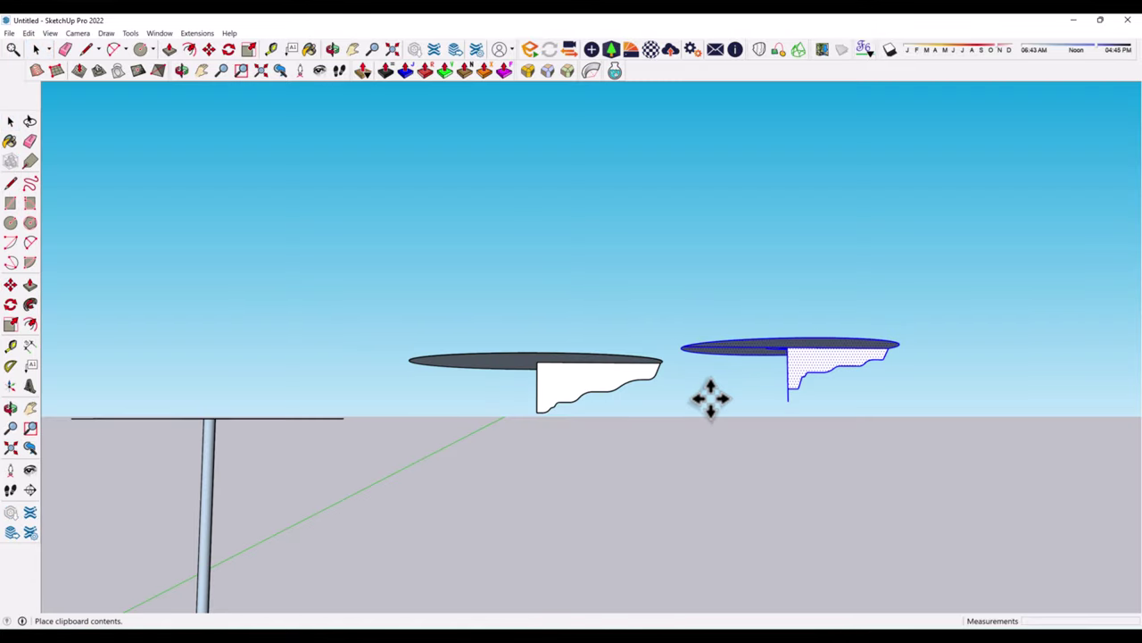
pyautogui.click(709, 397)
pyautogui.click(10, 123)
pyautogui.moveTo(324, 262); pyautogui.dragTo(664, 465)
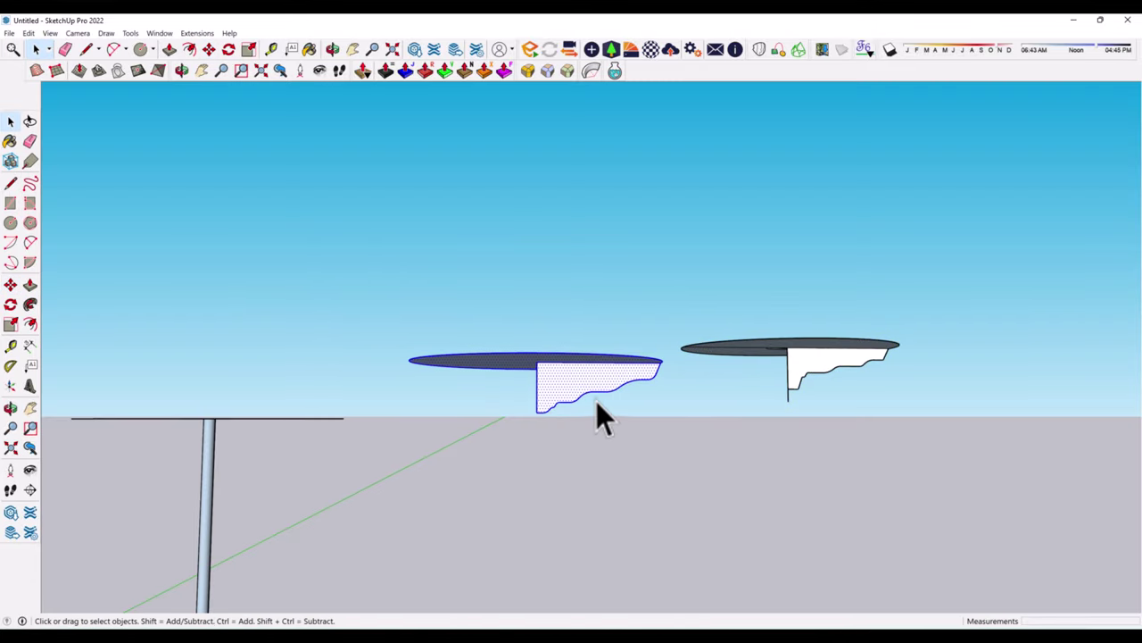
pyautogui.press('Delete')
# - Erase the edge crossing the ellipse
pyautogui.scroll(3, 767, 388)
pyautogui.scroll(3, 785, 357)
pyautogui.scroll(1, 779, 308)
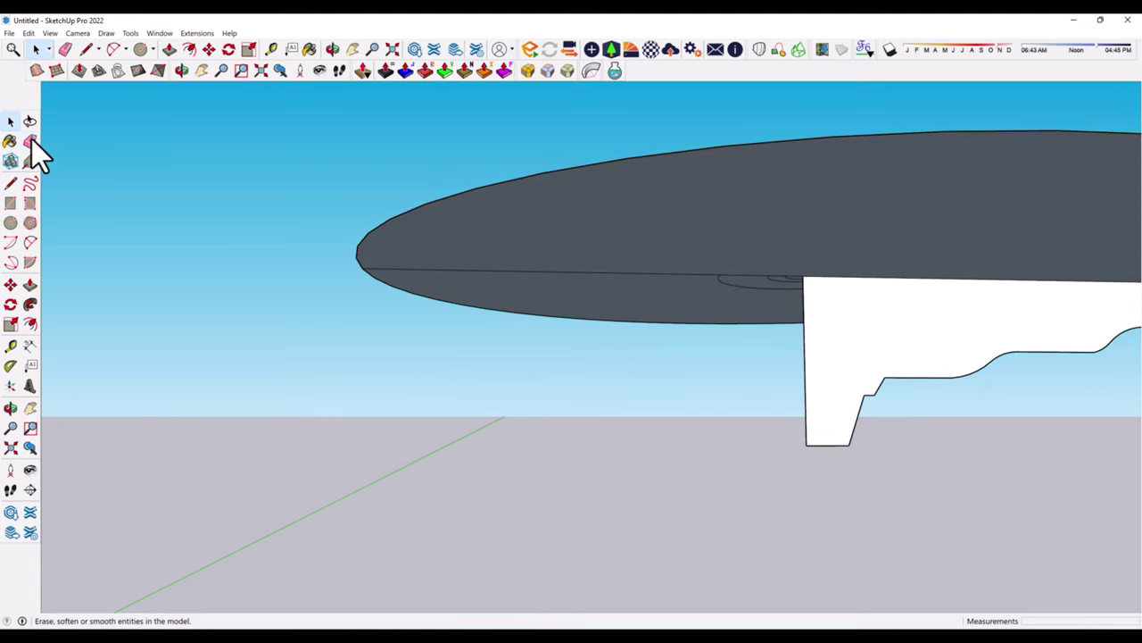
pyautogui.click(29, 140)
pyautogui.click(778, 278)
pyautogui.scroll(-3, 714, 285)
pyautogui.scroll(-2, 676, 295)
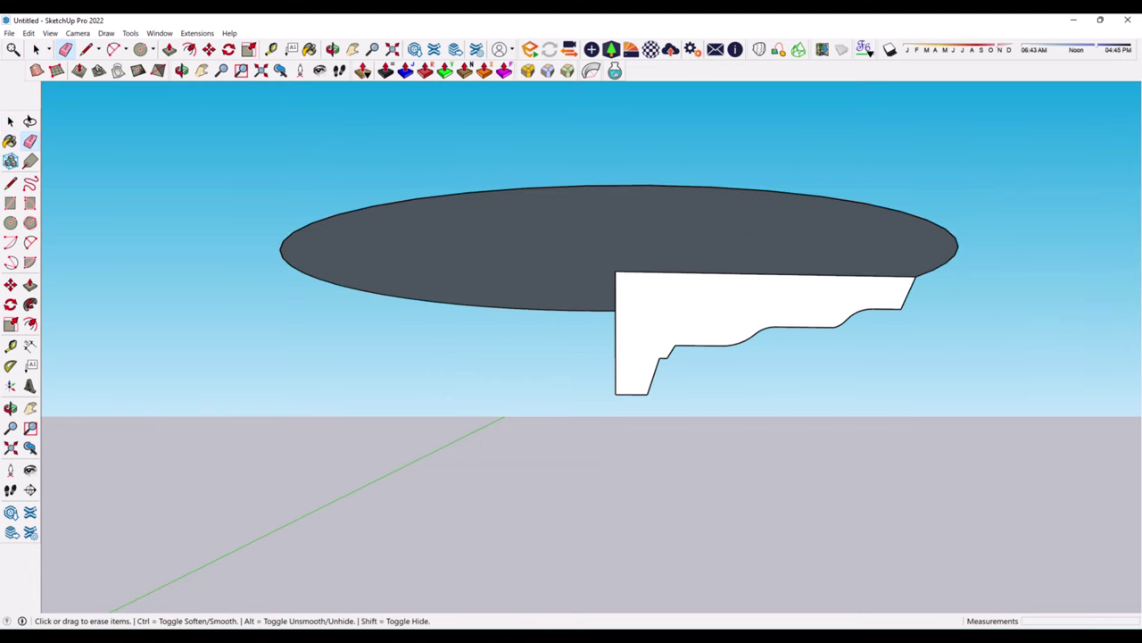
pyautogui.press('space')
# - Follow Me the profile around the ellipse edge into a bowl, then group the ellipse
pyautogui.click(503, 268)
pyautogui.click(484, 191)
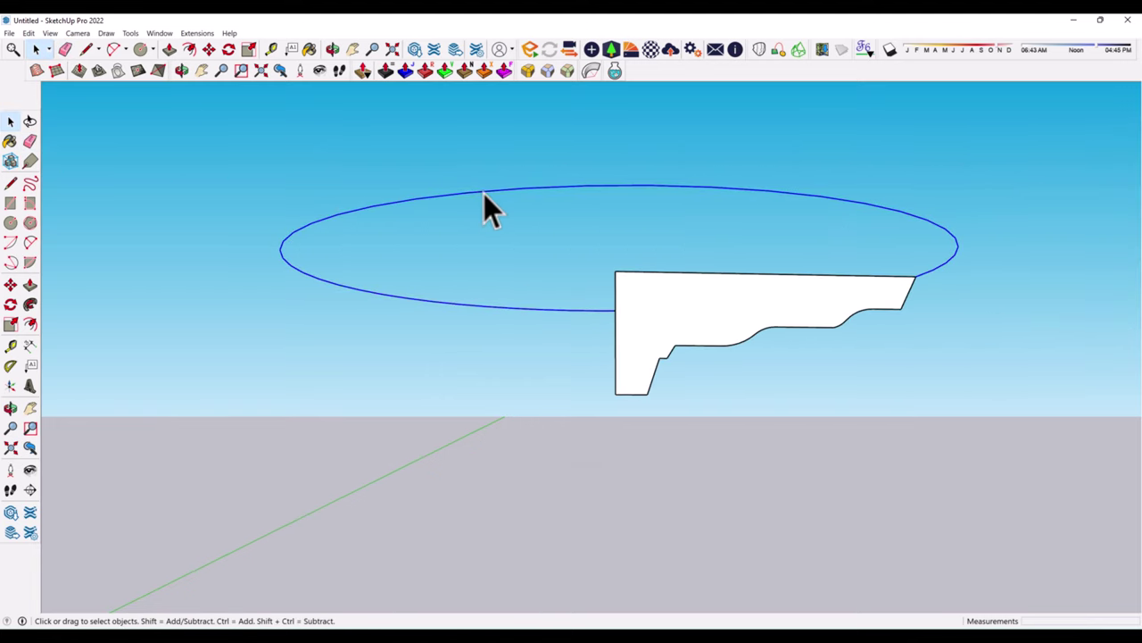
pyautogui.click(29, 304)
pyautogui.click(702, 318)
pyautogui.scroll(3, 625, 384)
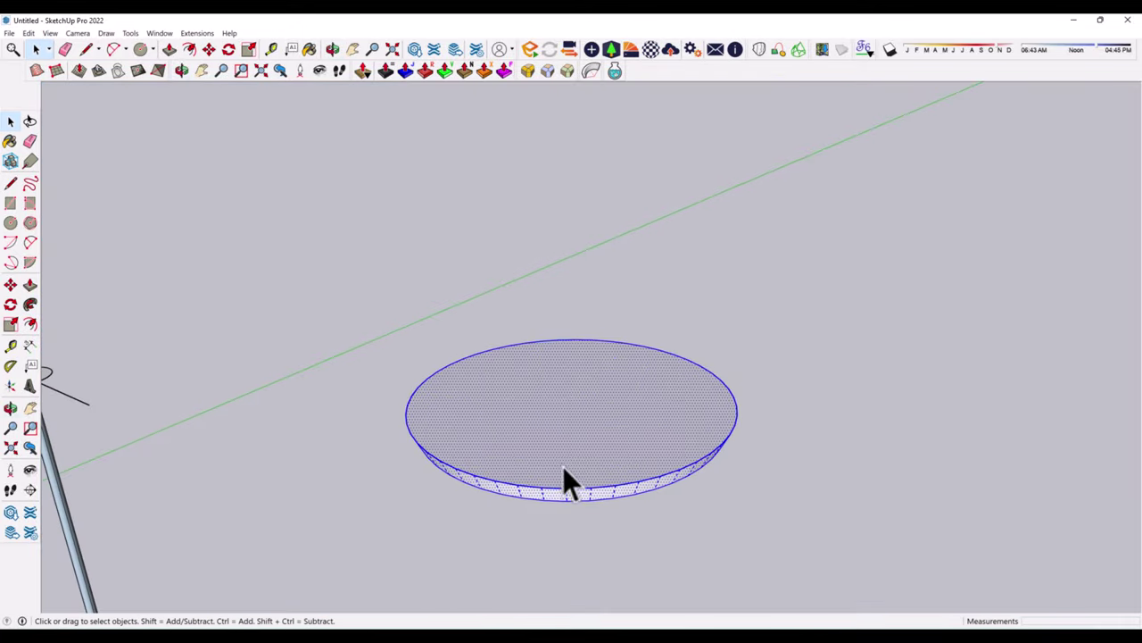
pyautogui.rightClick(562, 466)
pyautogui.click(601, 275)
# - Draw a centre line on the disc and erase the horizontal lines at the rod top
pyautogui.moveTo(638, 459)
pyautogui.mouseDown(button='middle')
pyautogui.moveTo(726, 357)
pyautogui.moveTo(679, 294)
pyautogui.mouseUp(button='middle')
pyautogui.click(10, 184)
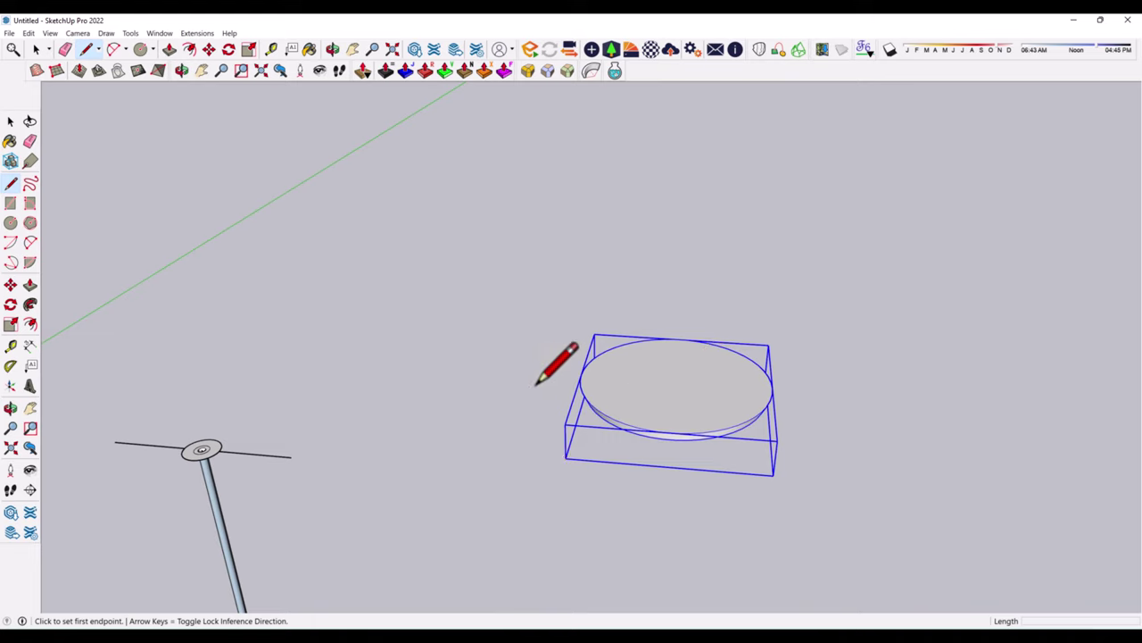
pyautogui.click(676, 381)
pyautogui.click(10, 284)
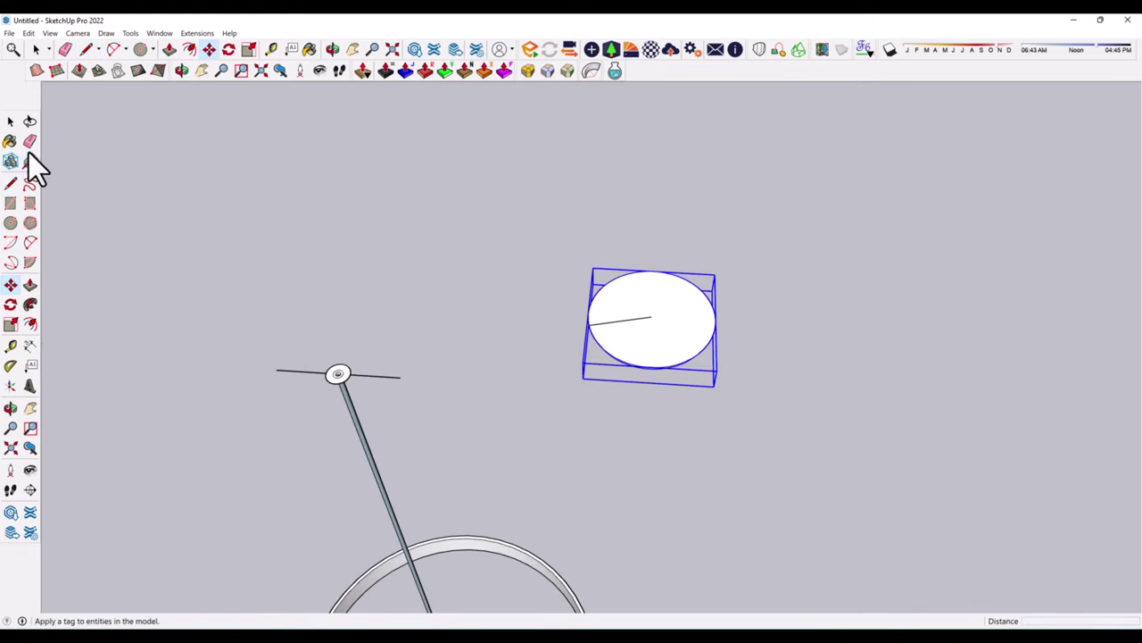
pyautogui.click(29, 143)
pyautogui.scroll(3, 453, 307)
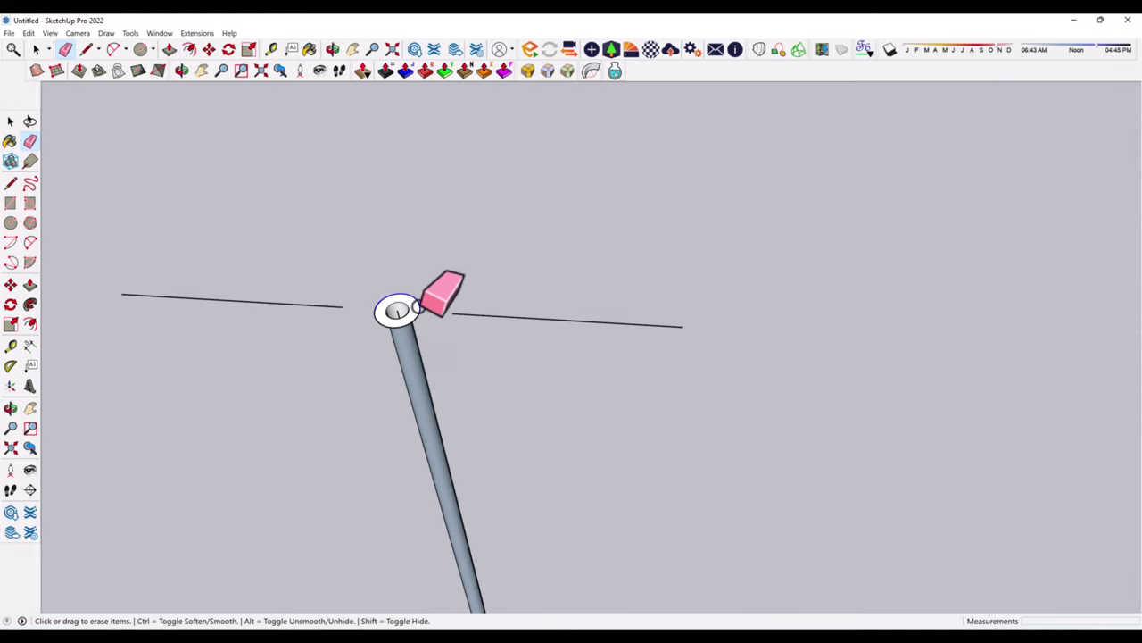
pyautogui.moveTo(420, 317); pyautogui.dragTo(326, 306)
pyautogui.scroll(-3, 395, 331)
# - Copy the disc by its centre onto the top of the rod and delete the extra disc
pyautogui.click(10, 284)
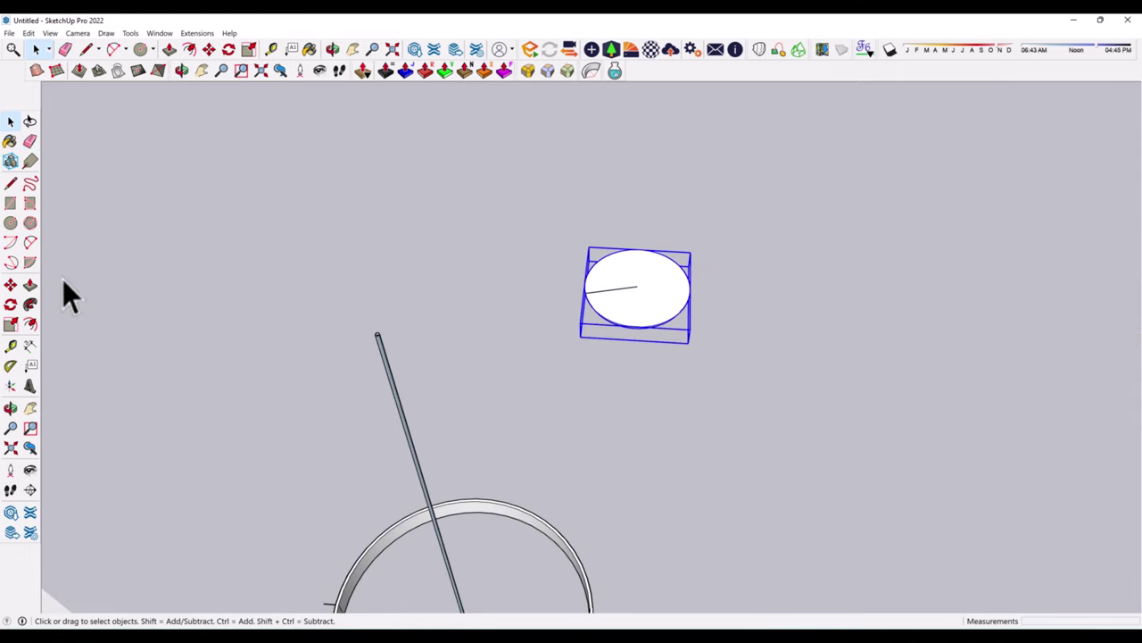
pyautogui.click(663, 292)
pyautogui.scroll(3, 378, 340)
pyautogui.scroll(3, 349, 326)
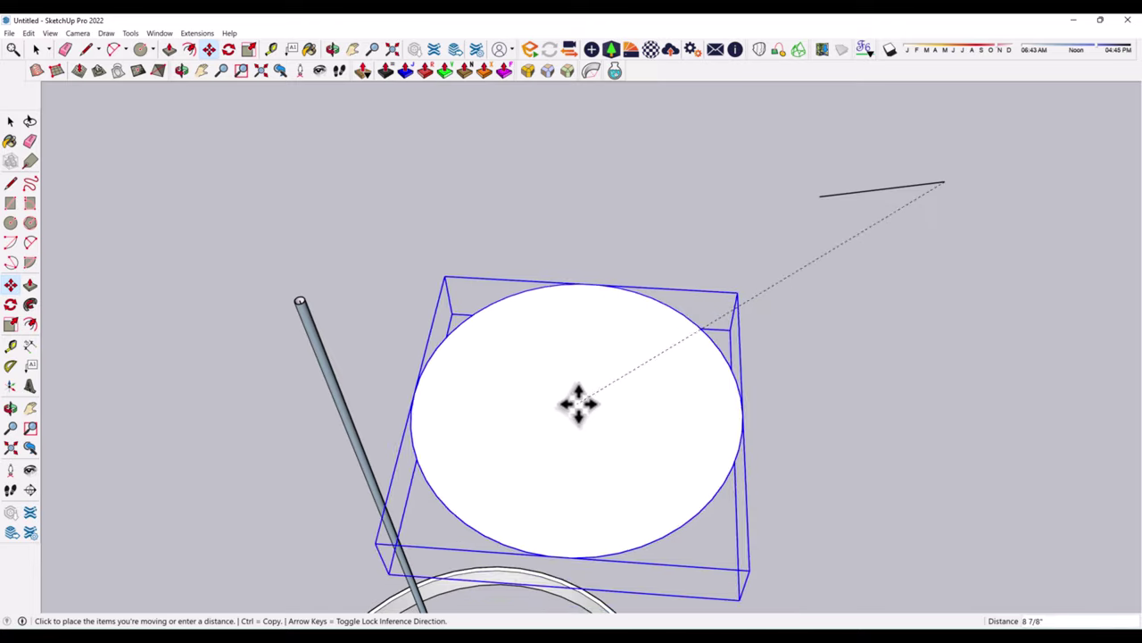
pyautogui.press('ctrl')
pyautogui.scroll(3, 320, 329)
pyautogui.scroll(3, 294, 289)
pyautogui.click(294, 288)
pyautogui.scroll(-3, 191, 186)
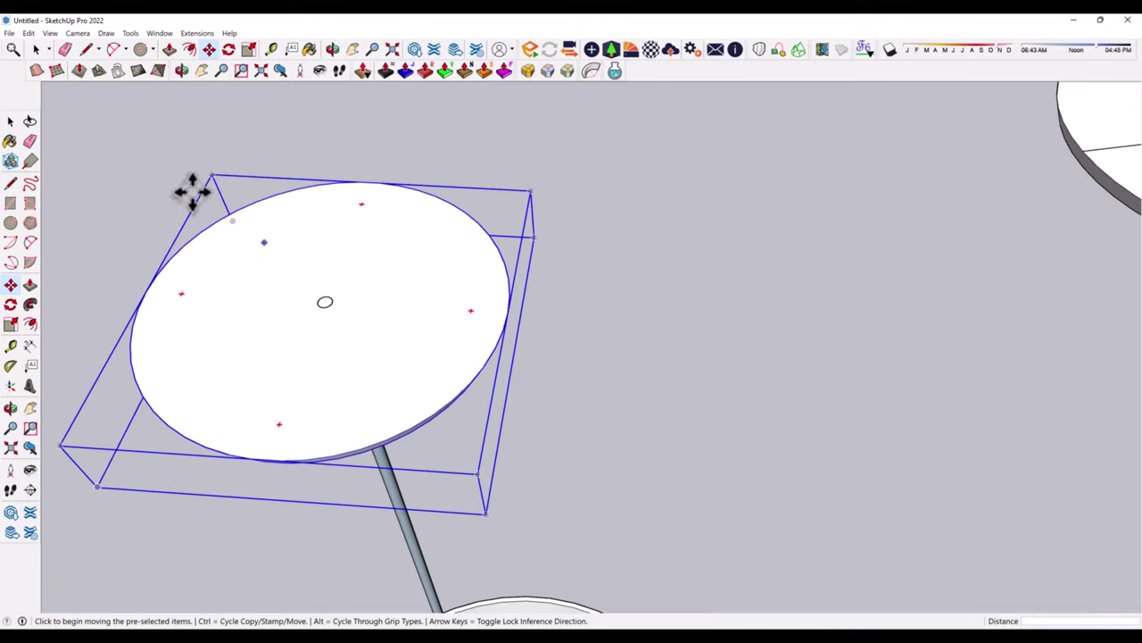
pyautogui.press('space')
pyautogui.scroll(-2, 536, 312)
pyautogui.press('Delete')
# - Orbit to a low side view of the pendant and close the welcome dialog
pyautogui.moveTo(650, 431); pyautogui.dragTo(639, 173, button='middle')
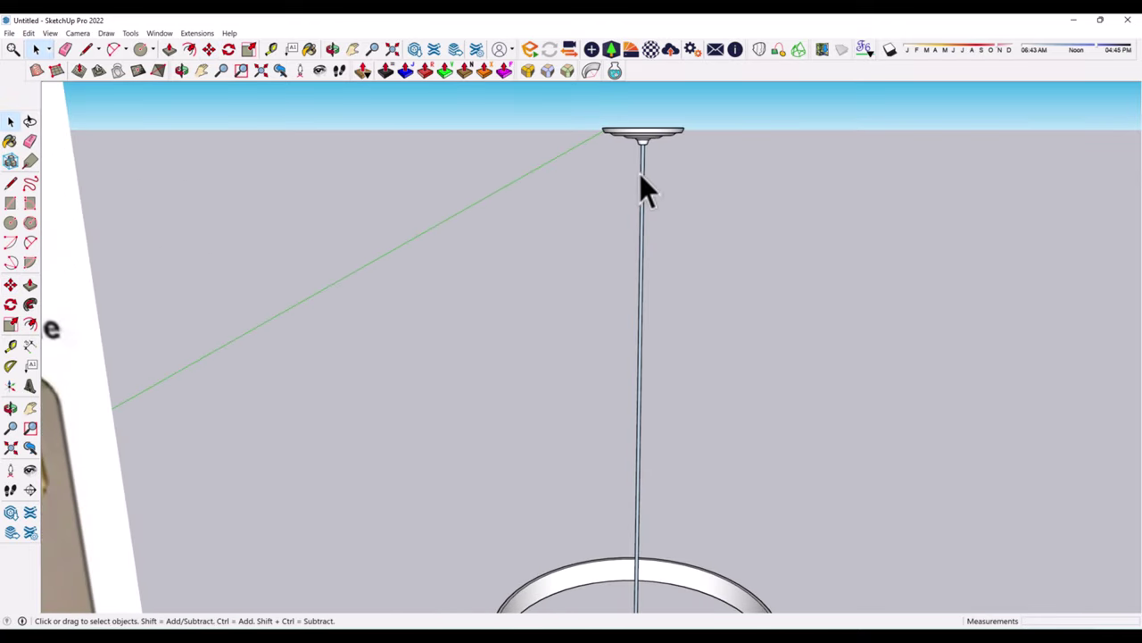
pyautogui.scroll(-1, 671, 292)
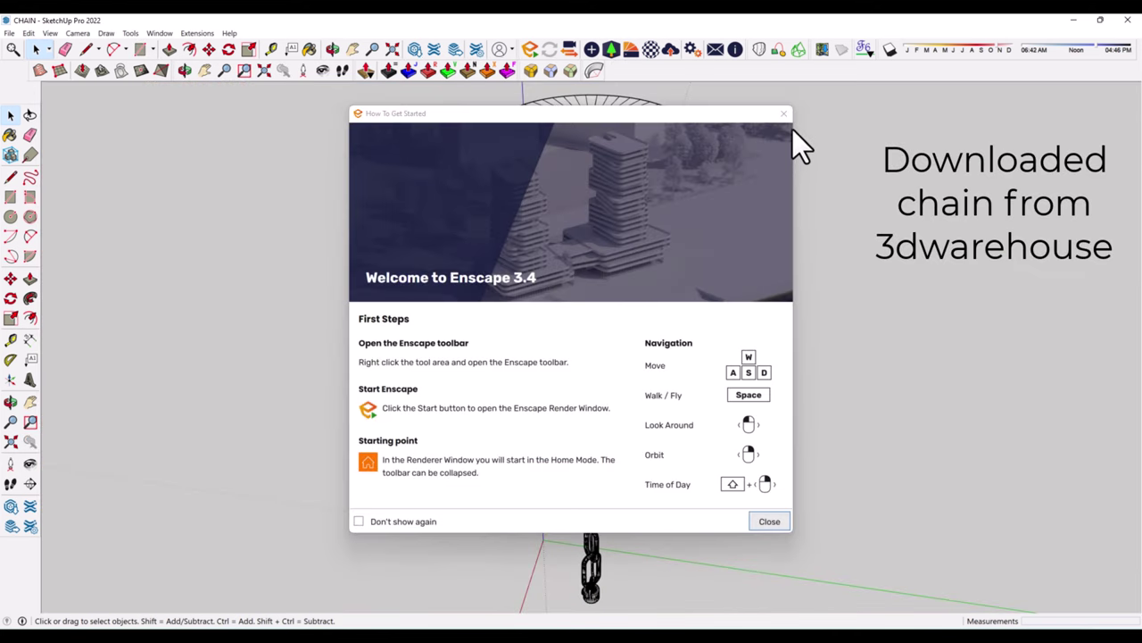
pyautogui.click(784, 113)
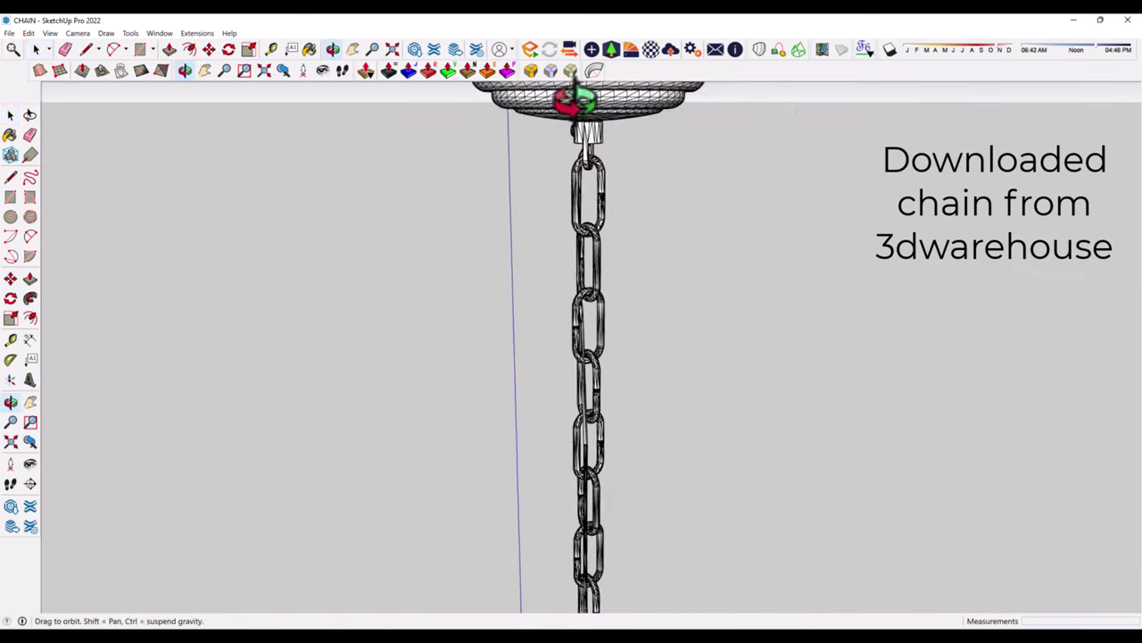
# - Select the canopy disc with its chain and set it down beside the pole
pyautogui.moveTo(605, 262); pyautogui.dragTo(563, 128, button='middle')
pyautogui.scroll(-2, 592, 165)
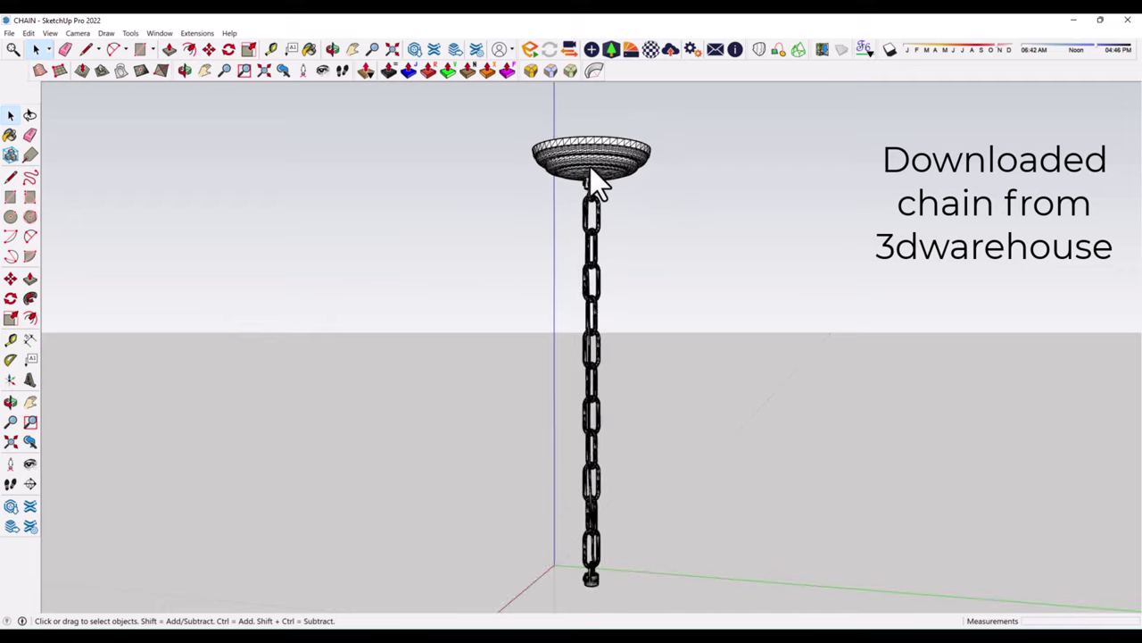
pyautogui.scroll(-1, 548, 166)
pyautogui.click(590, 182)
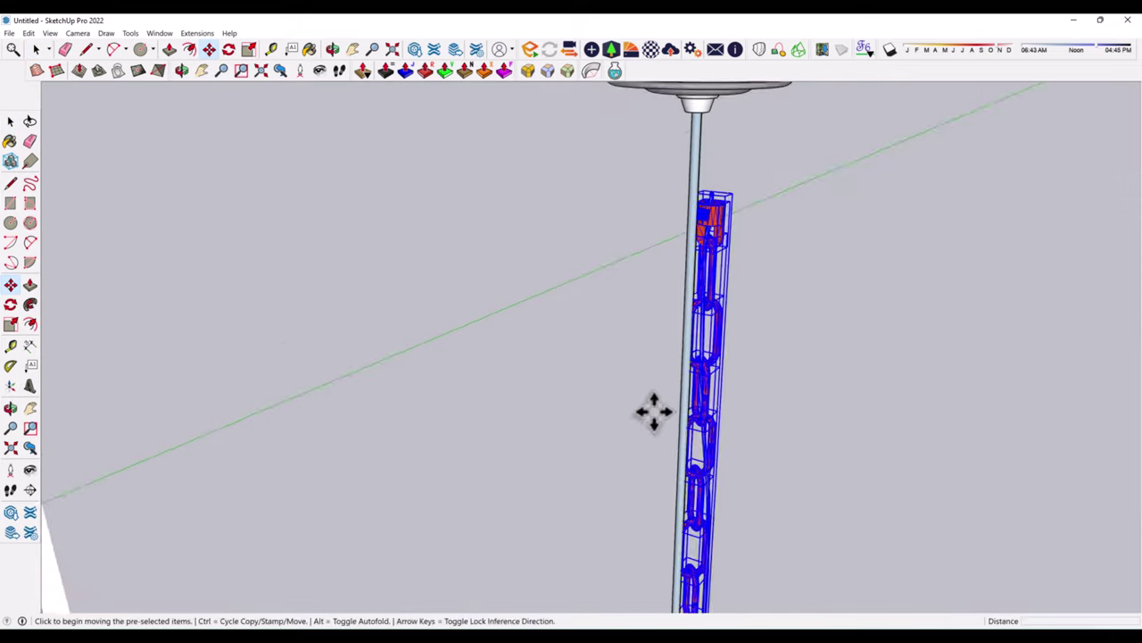
pyautogui.moveTo(654, 412); pyautogui.dragTo(791, 454, button='middle')
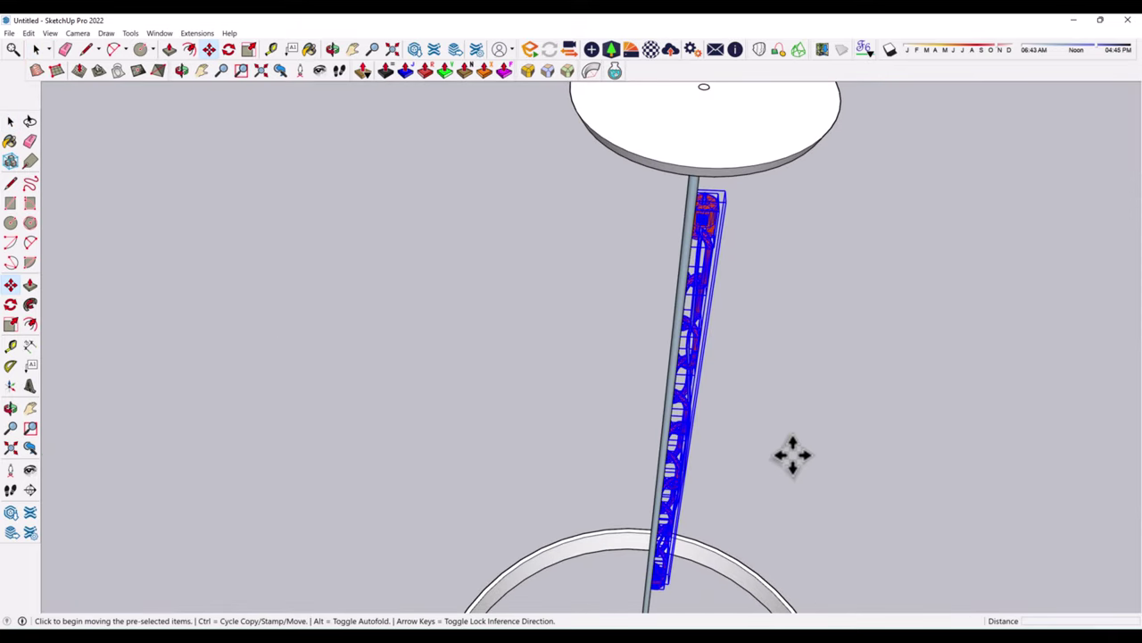
pyautogui.click(791, 454)
pyautogui.click(760, 446)
pyautogui.scroll(5, 676, 259)
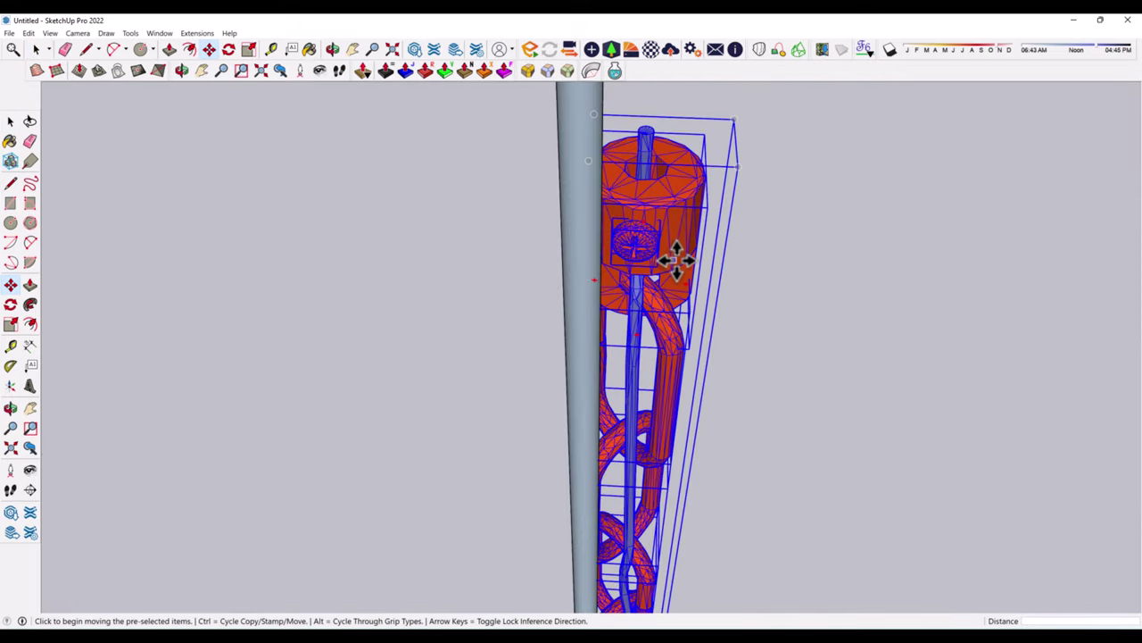
# - Move the chain up the pole until it hangs just under the canopy
pyautogui.click(647, 131)
pyautogui.scroll(-3, 613, 288)
pyautogui.scroll(-2, 584, 265)
pyautogui.scroll(-2, 556, 268)
pyautogui.moveTo(556, 268); pyautogui.dragTo(578, 149, button='middle')
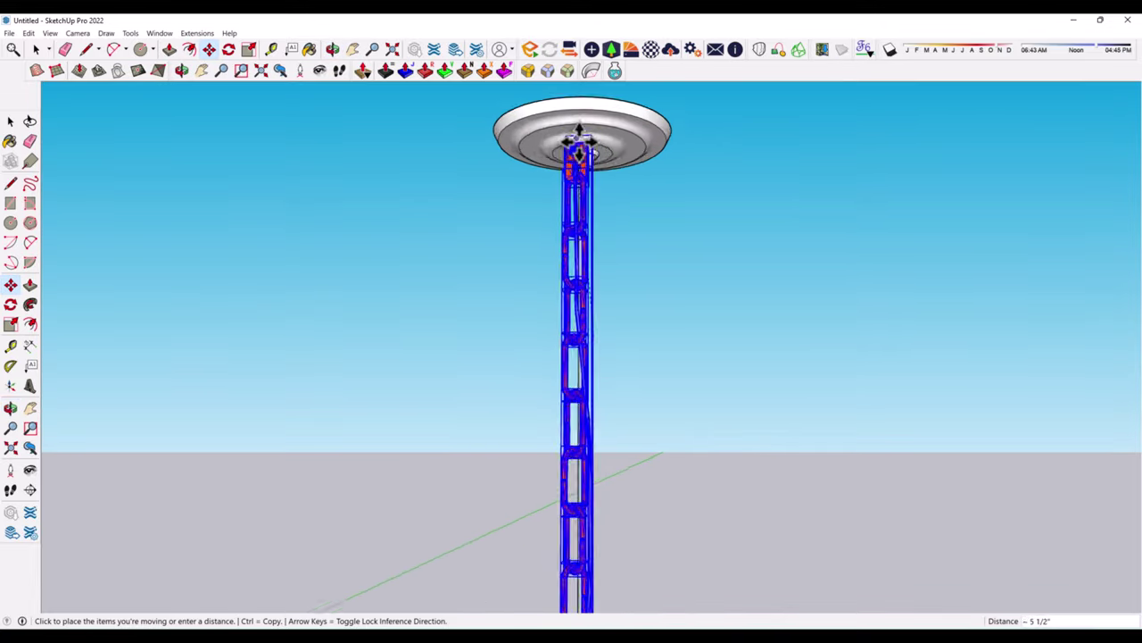
pyautogui.scroll(3, 581, 188)
pyautogui.scroll(2, 586, 179)
pyautogui.scroll(2, 592, 191)
pyautogui.scroll(1, 595, 261)
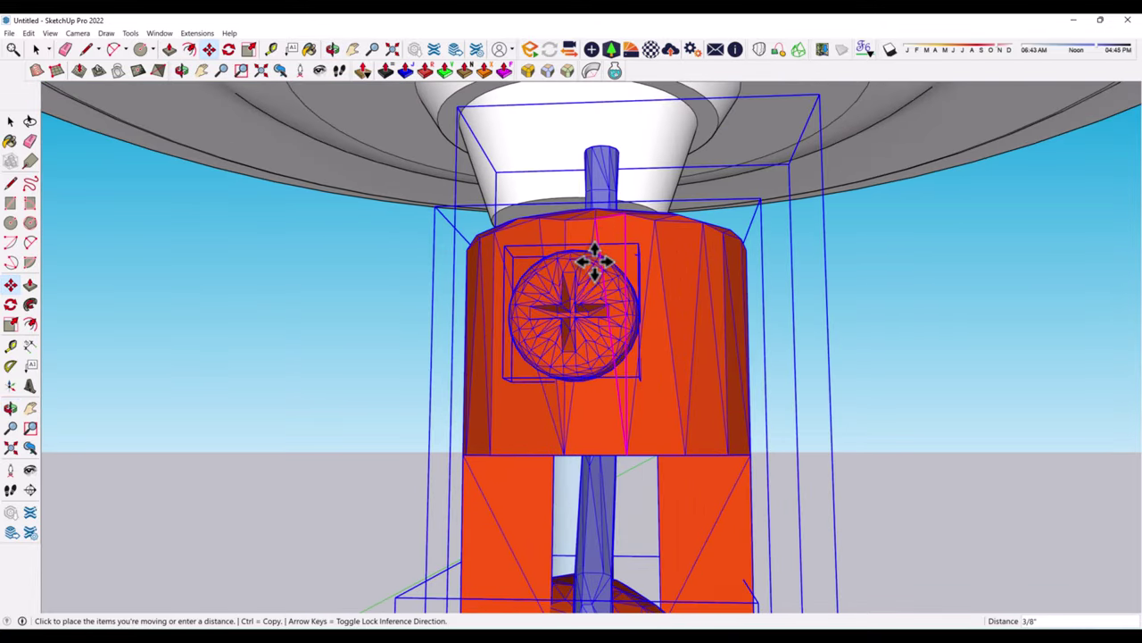
pyautogui.scroll(-2, 591, 255)
pyautogui.scroll(-3, 571, 245)
pyautogui.scroll(-3, 558, 241)
pyautogui.scroll(-1, 562, 242)
pyautogui.moveTo(561, 242)
pyautogui.mouseDown(button='middle')
pyautogui.moveTo(576, 348)
pyautogui.moveTo(535, 490)
pyautogui.mouseUp(button='middle')
pyautogui.scroll(-3, 589, 434)
pyautogui.scroll(-2, 589, 434)
# - Soften the hook's edges with Soften coplanar checked so it looks smooth
pyautogui.click(10, 121)
pyautogui.scroll(2, 761, 393)
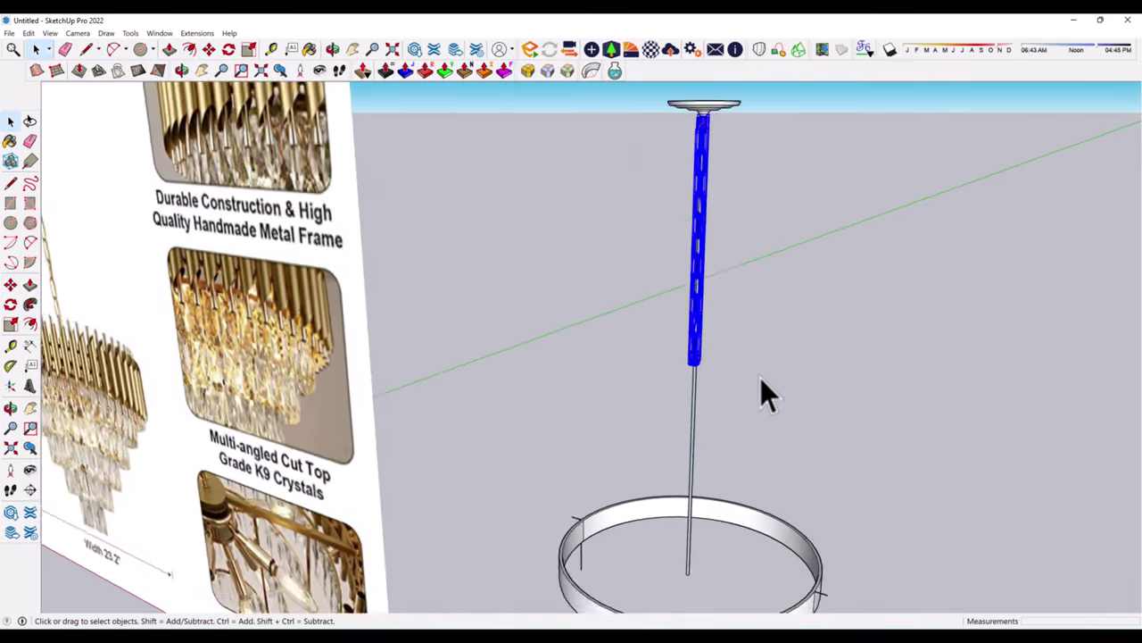
pyautogui.scroll(3, 760, 377)
pyautogui.scroll(2, 685, 364)
pyautogui.scroll(2, 608, 332)
pyautogui.scroll(1, 609, 305)
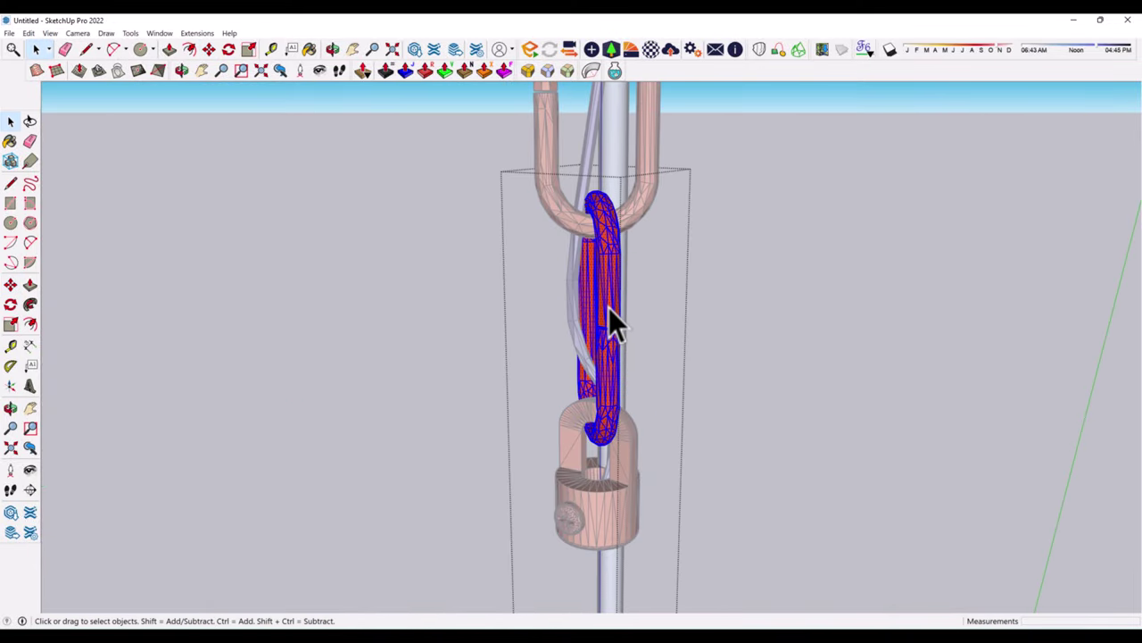
pyautogui.rightClick(609, 308)
pyautogui.click(642, 472)
pyautogui.scroll(-1, 777, 585)
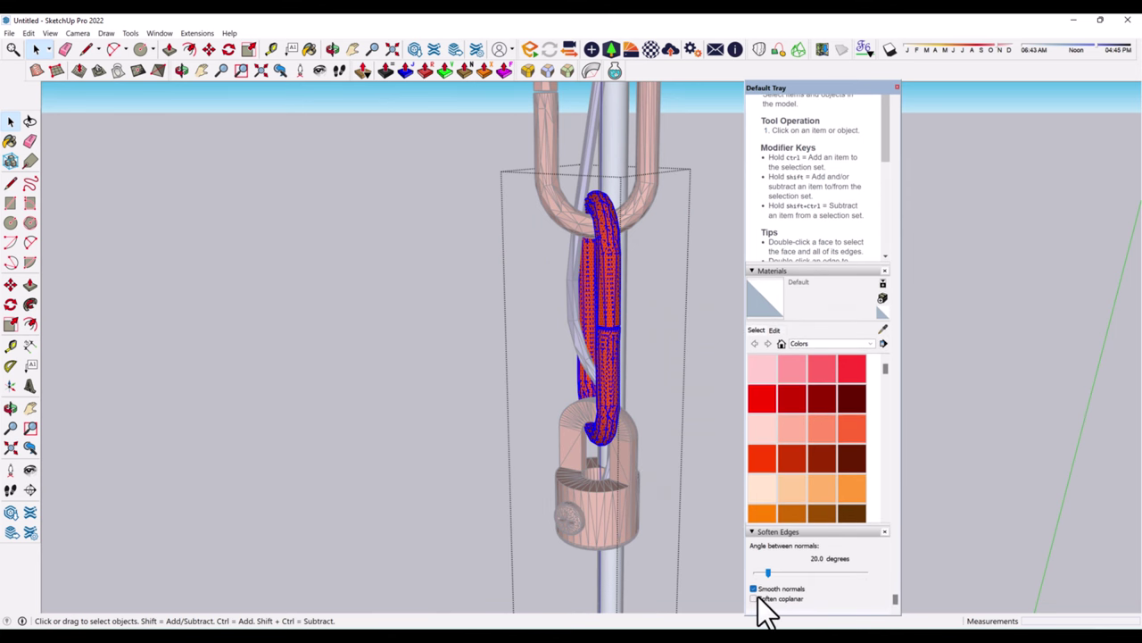
pyautogui.click(755, 598)
pyautogui.click(714, 482)
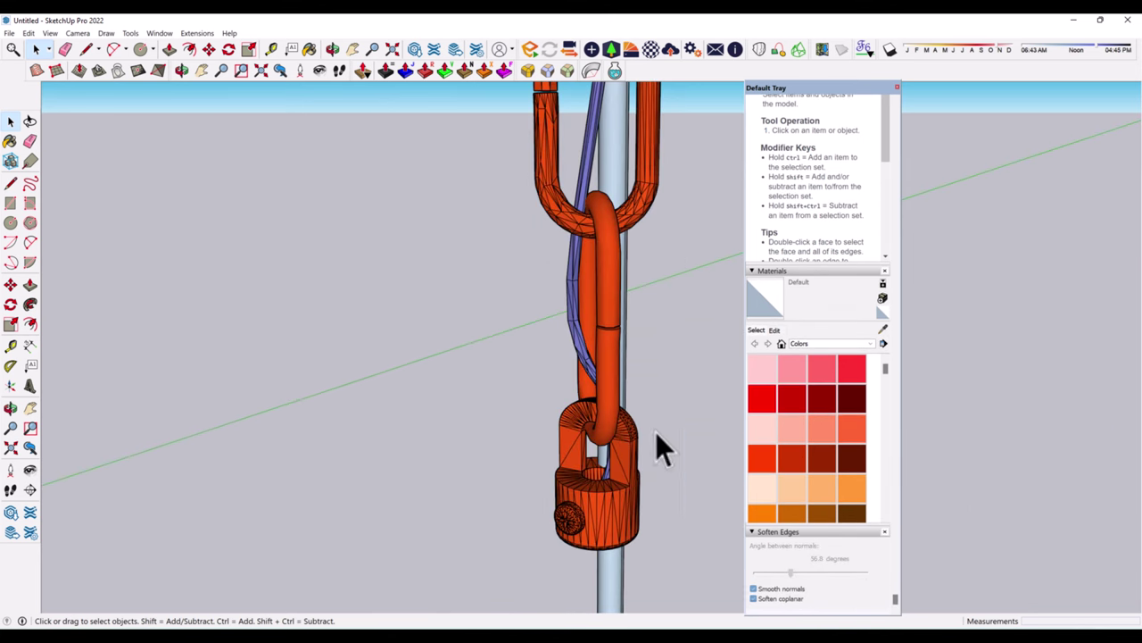
# - Open the bottom fitting and chain links for editing and select their geometry
pyautogui.doubleClick(623, 490)
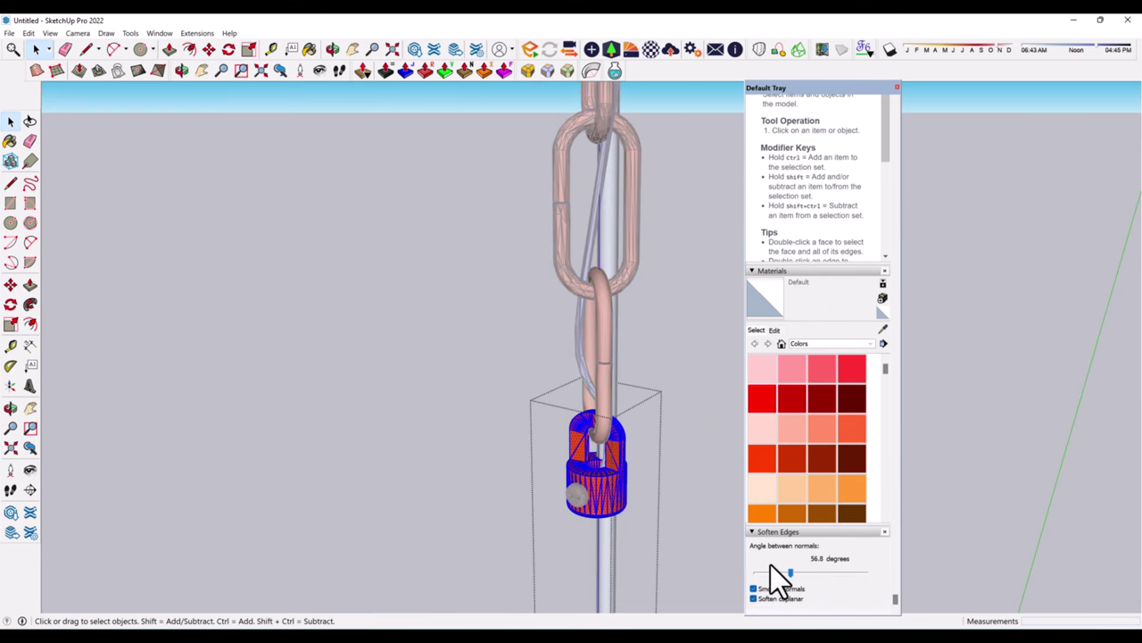
pyautogui.doubleClick(600, 491)
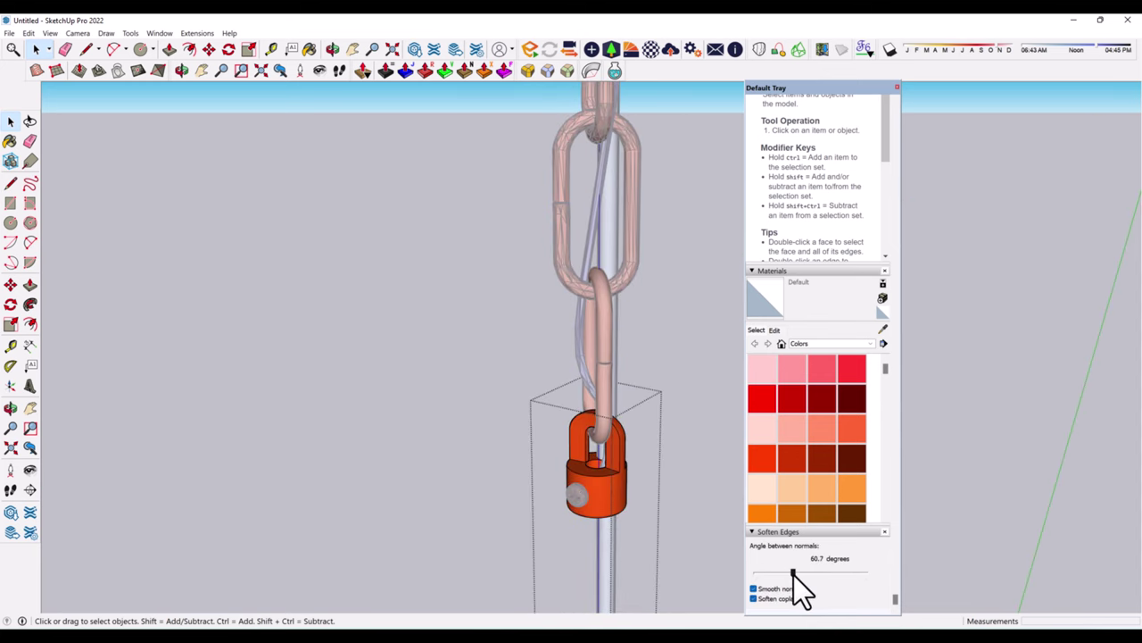
pyautogui.click(593, 513)
pyautogui.doubleClick(607, 401)
pyautogui.click(575, 317)
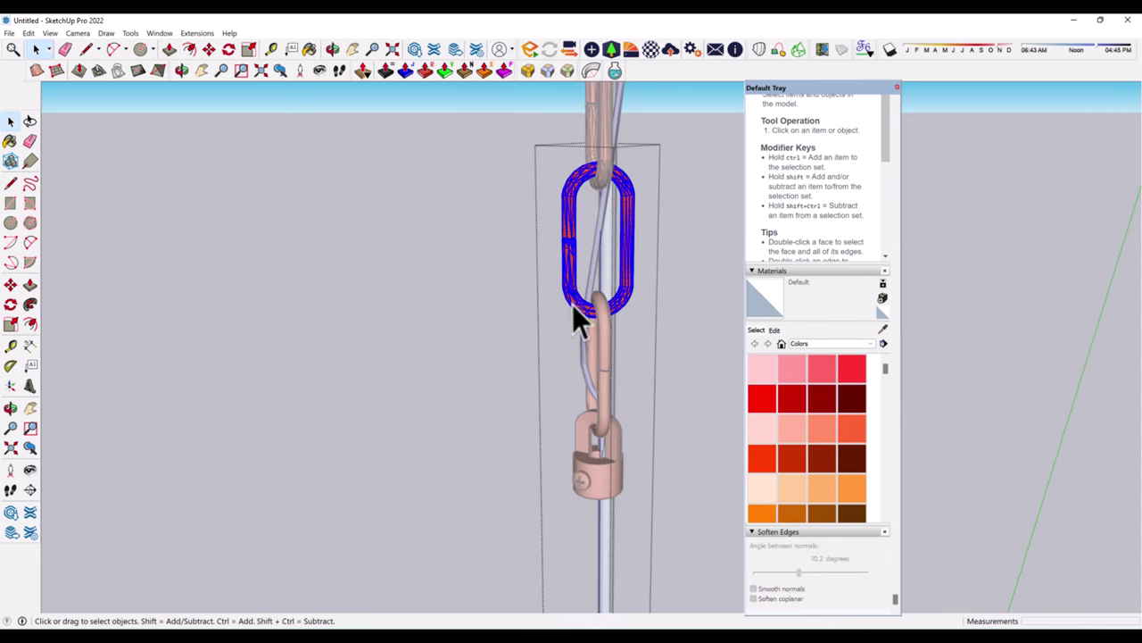
pyautogui.click(684, 467)
pyautogui.doubleClick(655, 413)
pyautogui.doubleClick(599, 309)
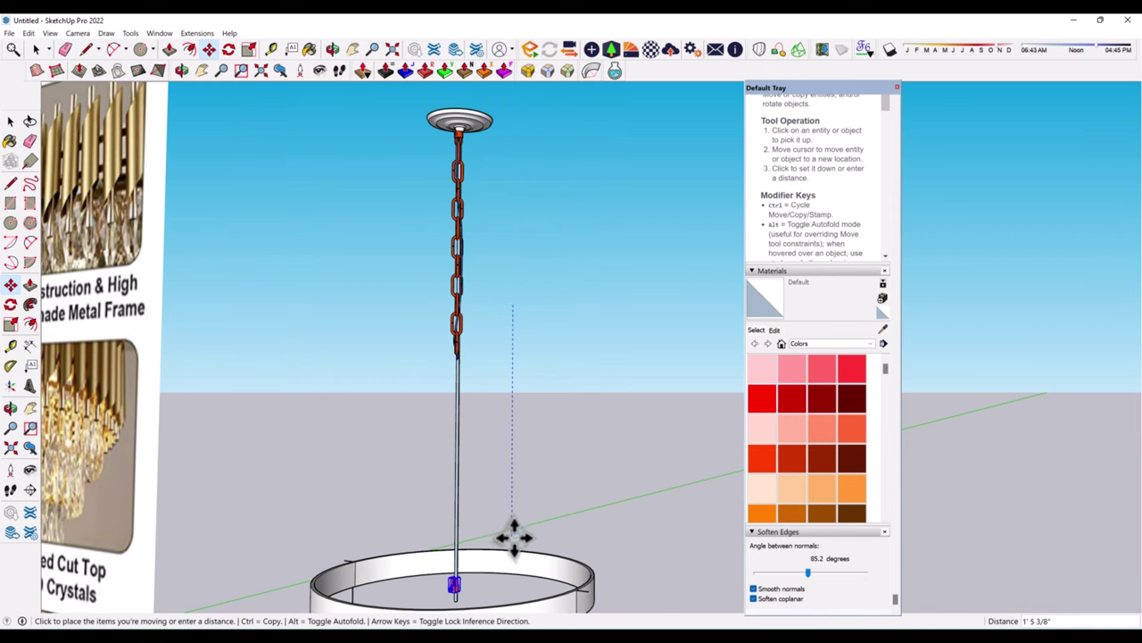
# - Copy the chain links downward with Move and Ctrl
pyautogui.click(8, 116)
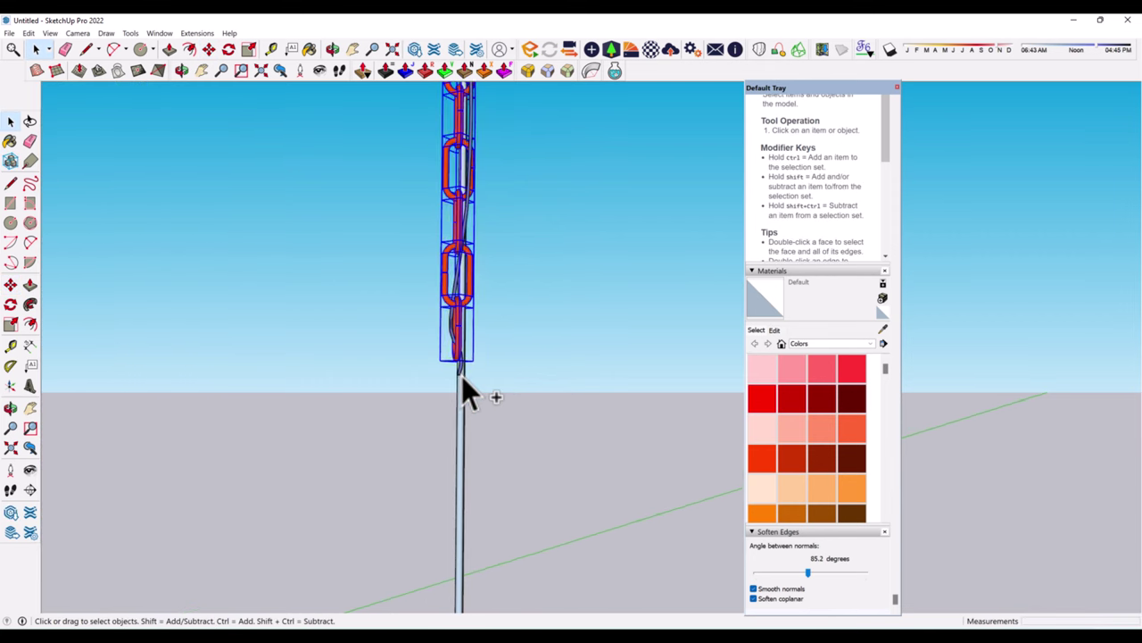
pyautogui.press('m')
pyautogui.scroll(1, 434, 207)
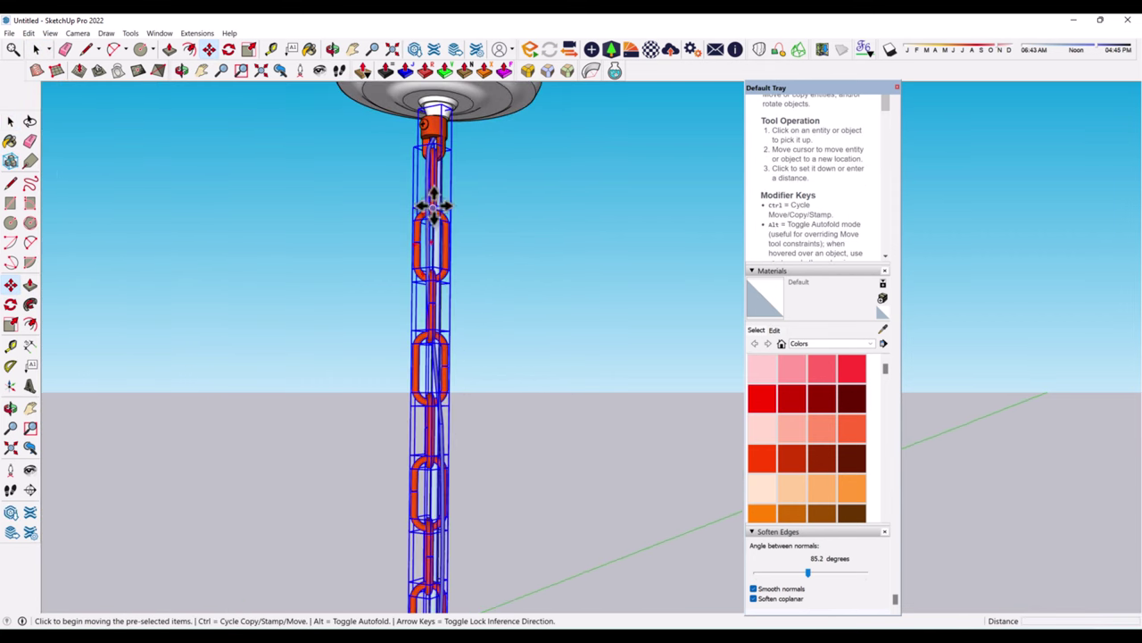
pyautogui.click(456, 159)
pyautogui.press('ctrl')
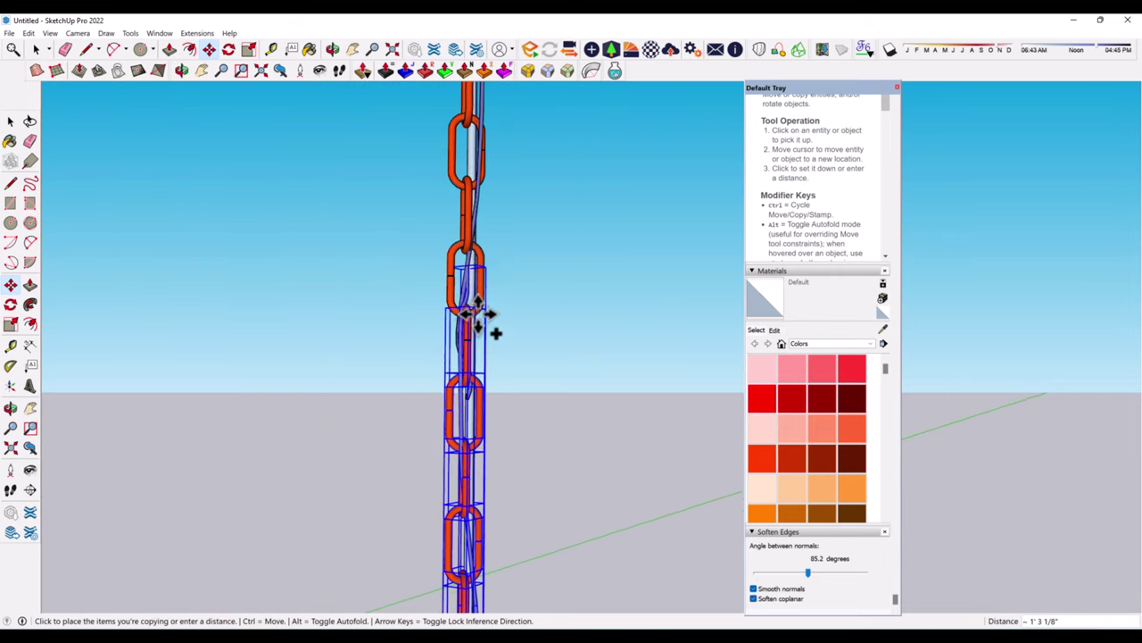
pyautogui.click(10, 121)
# - Shift the lower chain links further down the chain
pyautogui.moveTo(487, 369); pyautogui.dragTo(472, 332, button='middle')
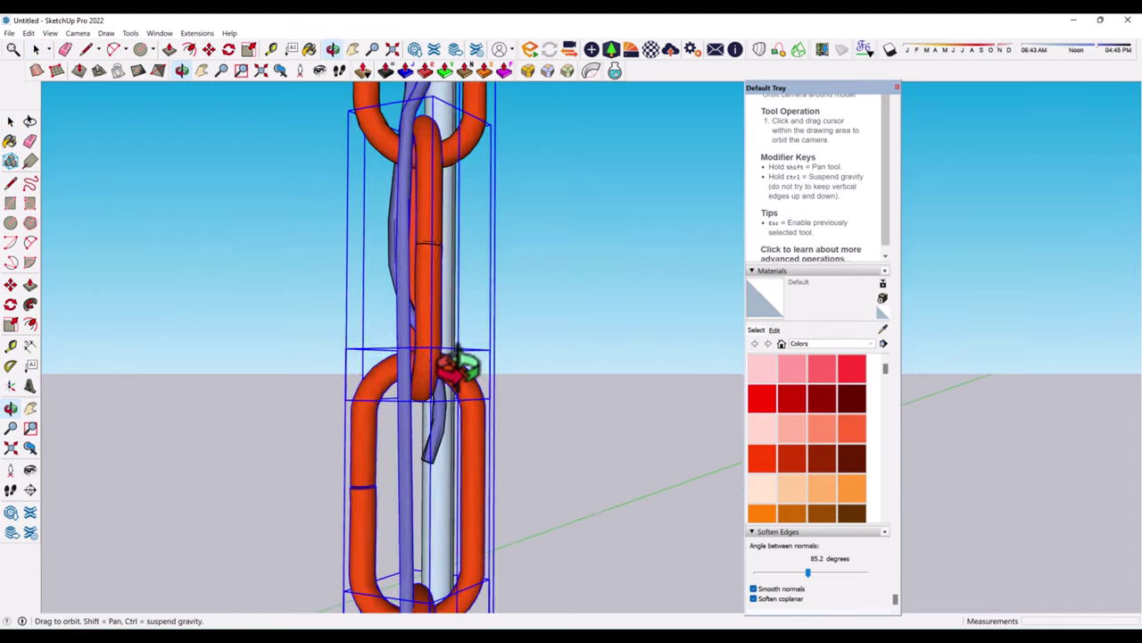
pyautogui.scroll(-2, 482, 330)
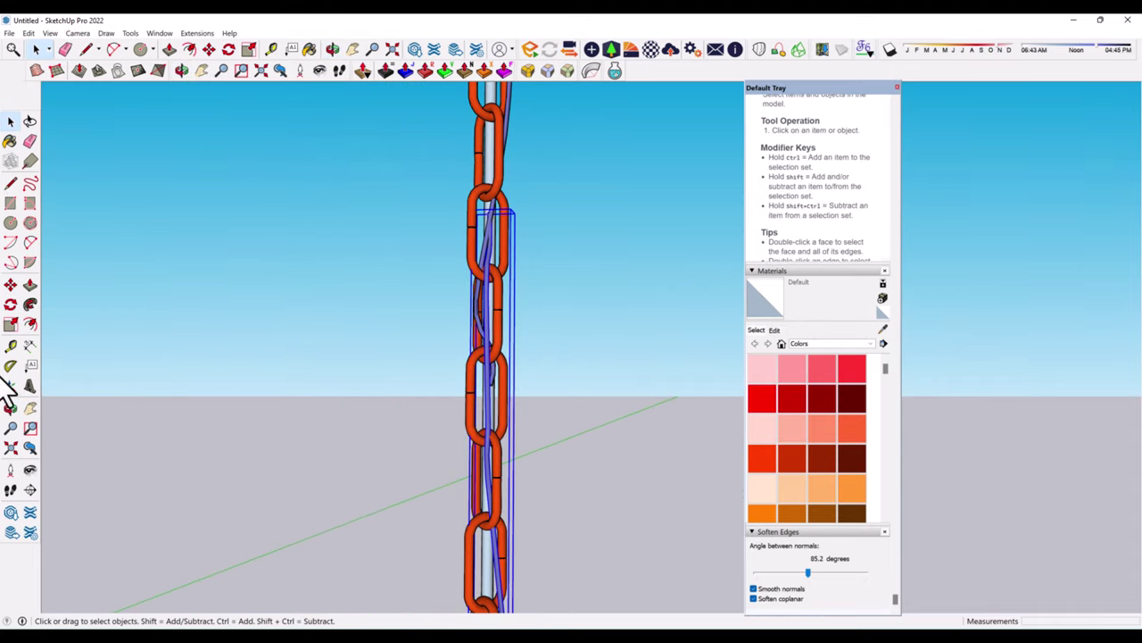
pyautogui.click(11, 284)
pyautogui.scroll(3, 495, 232)
pyautogui.click(510, 477)
pyautogui.scroll(2, 500, 518)
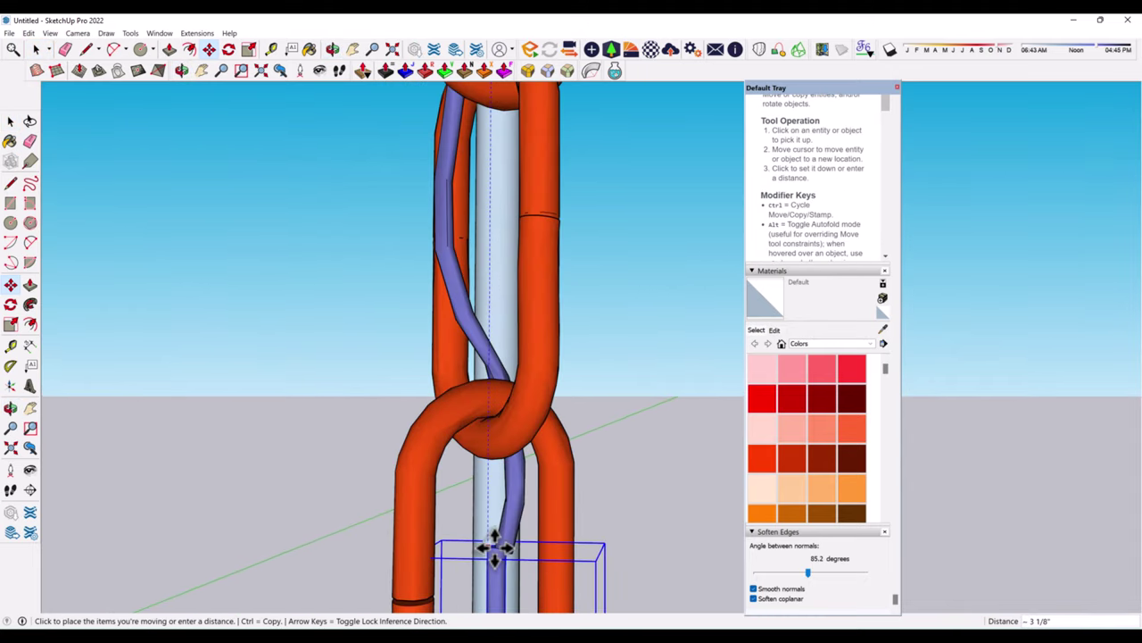
pyautogui.scroll(-4, 382, 357)
pyautogui.scroll(4, 395, 388)
pyautogui.scroll(-5, 434, 258)
# - Copy another set of links to the chain's lower end
pyautogui.moveTo(433, 258); pyautogui.dragTo(583, 594, button='middle')
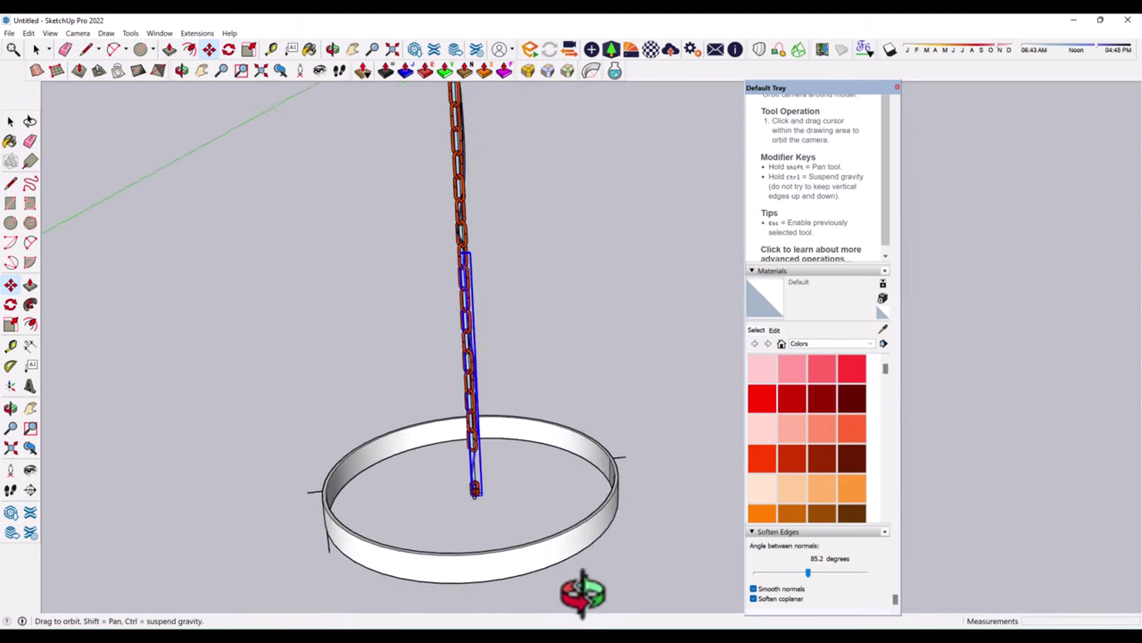
pyautogui.click(11, 122)
pyautogui.scroll(4, 465, 507)
pyautogui.scroll(3, 460, 412)
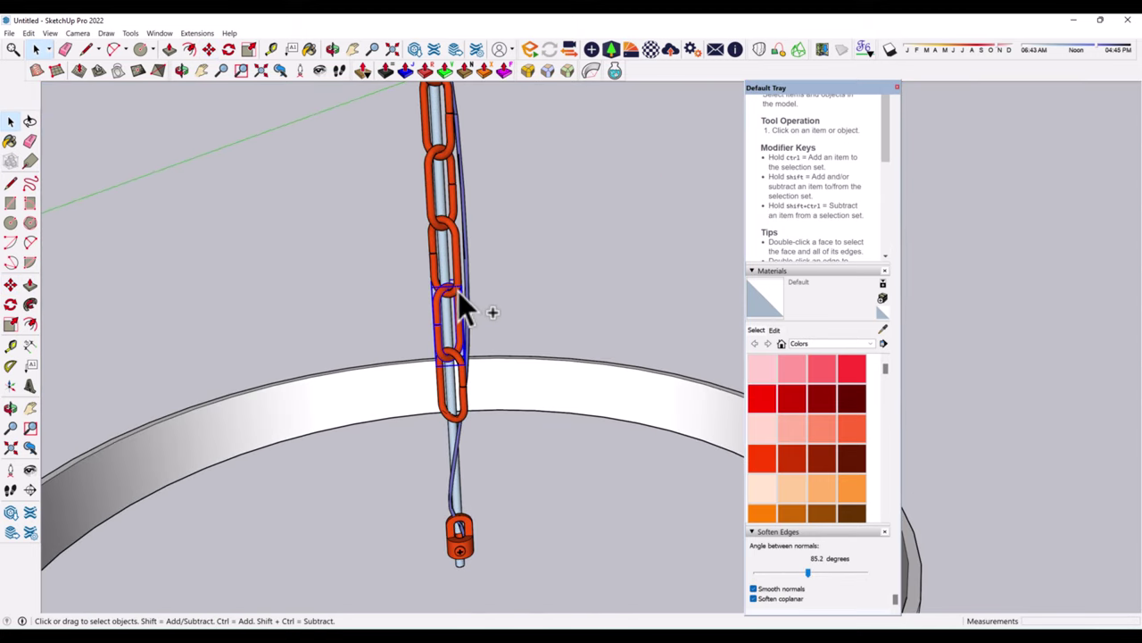
pyautogui.press('m')
pyautogui.press('ctrl')
pyautogui.click(453, 234)
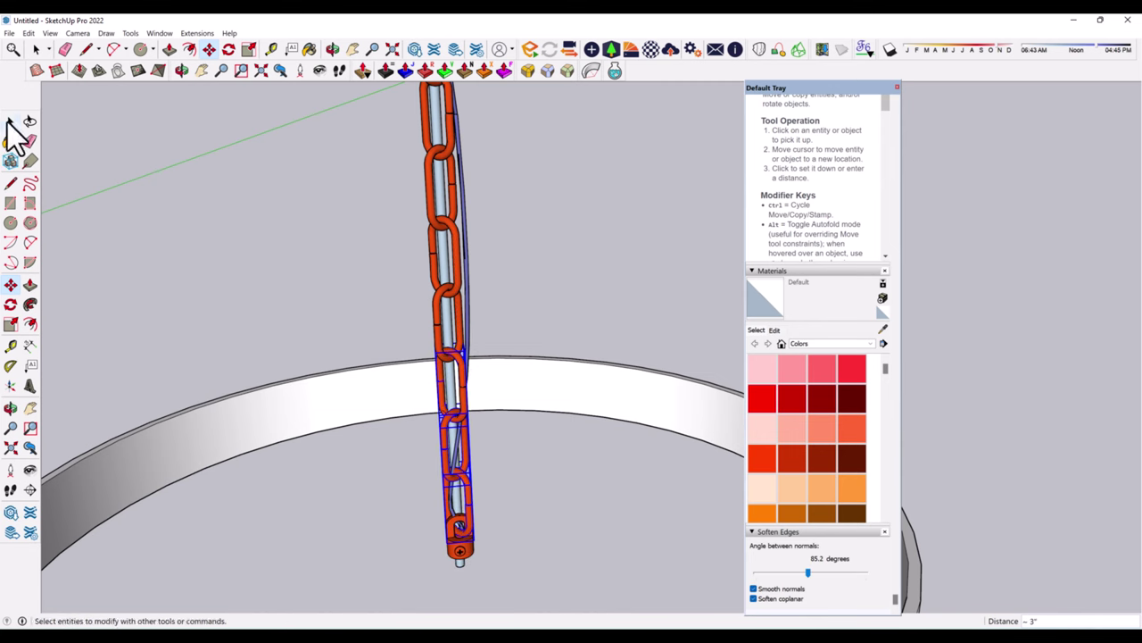
pyautogui.click(11, 123)
# - Move the lock fitting down to the bottom of the chain
pyautogui.scroll(3, 420, 533)
pyautogui.click(14, 289)
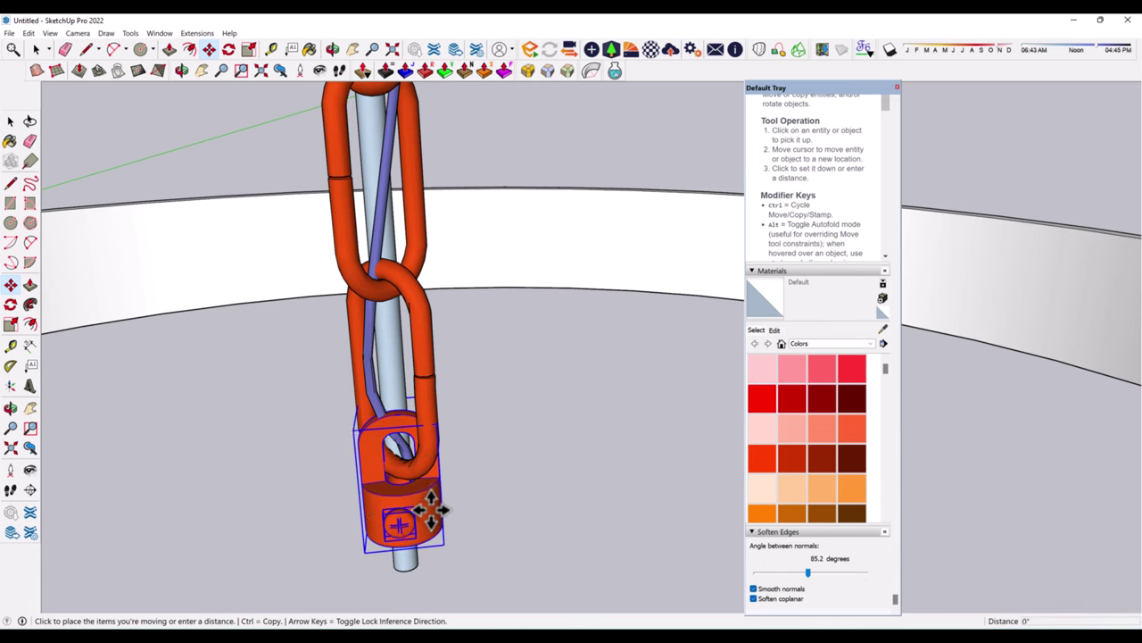
pyautogui.scroll(2, 431, 509)
pyautogui.moveTo(428, 522)
pyautogui.mouseDown(button='middle')
pyautogui.moveTo(417, 479)
pyautogui.moveTo(376, 558)
pyautogui.mouseUp(button='middle')
pyautogui.press('space')
pyautogui.scroll(-3, 258, 249)
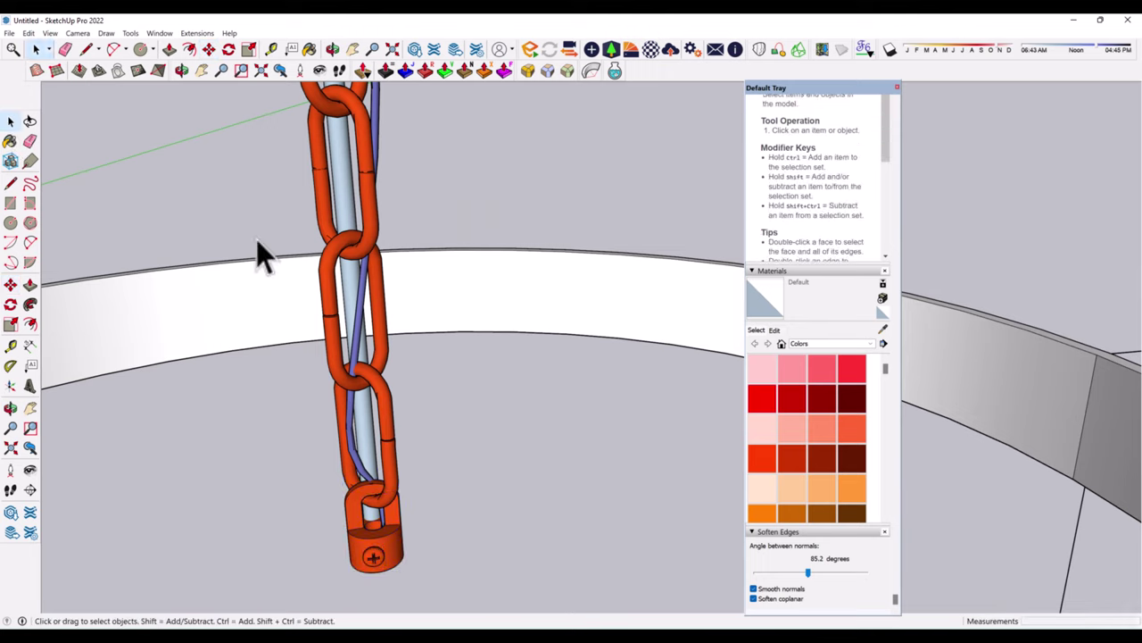
pyautogui.moveTo(258, 250); pyautogui.dragTo(571, 500, button='middle')
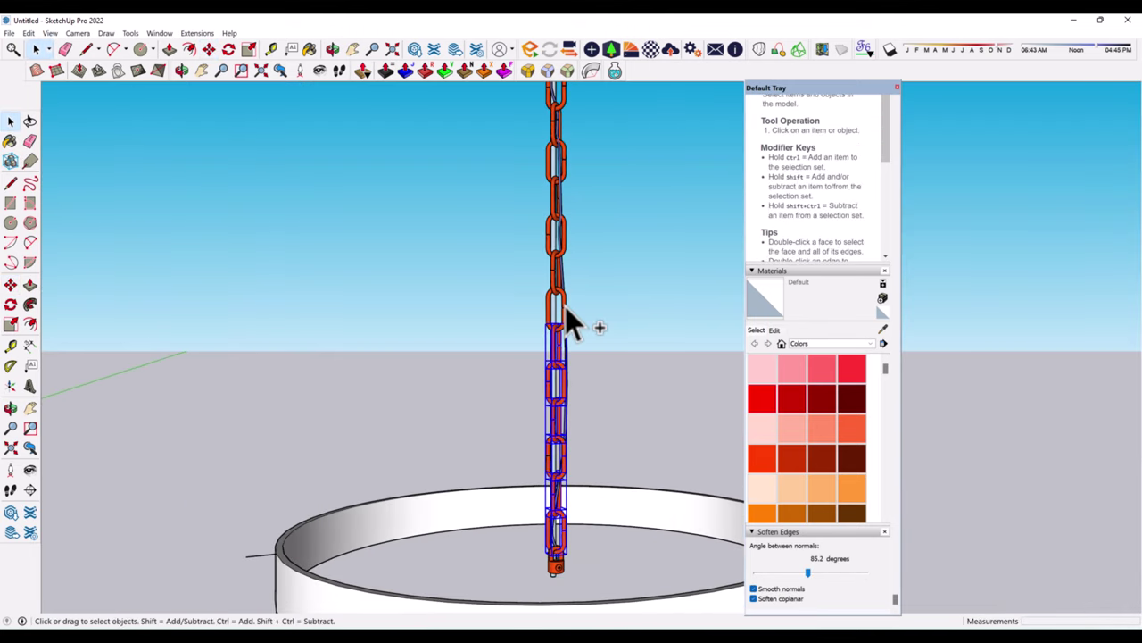
pyautogui.scroll(-5, 551, 475)
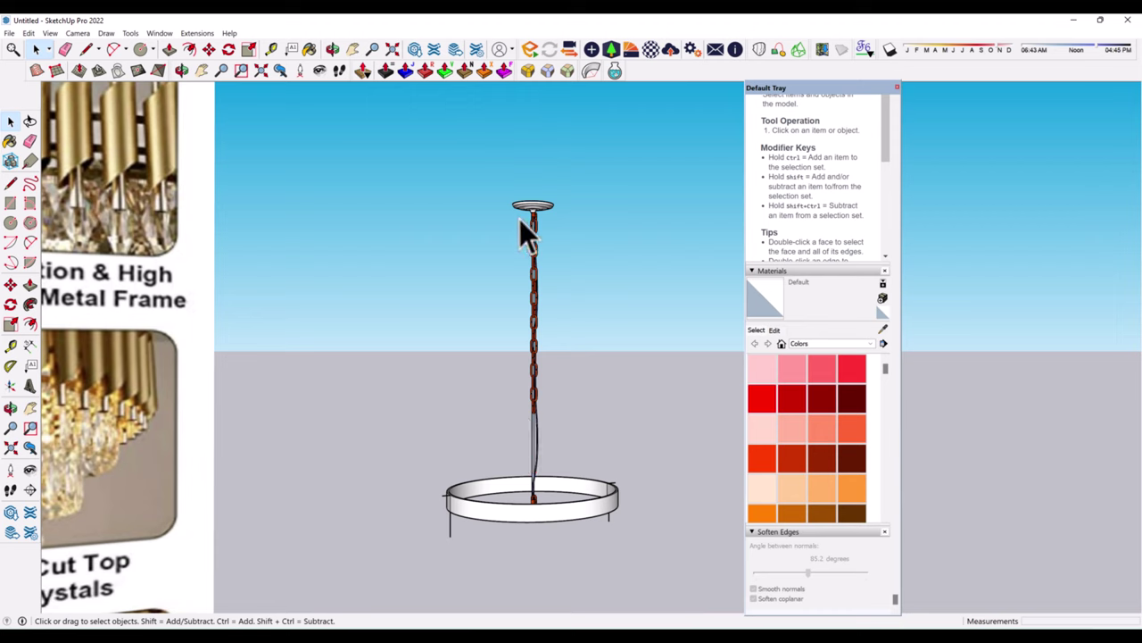
# - Scale the whole chain longer so it reaches from canopy to ring
pyautogui.click(534, 234)
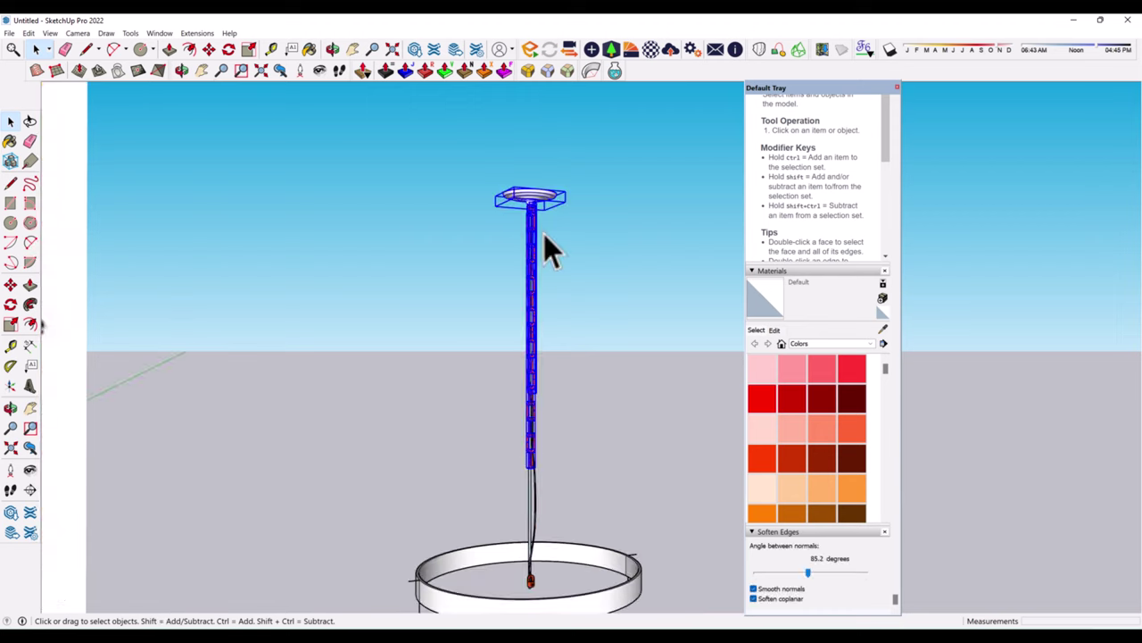
pyautogui.scroll(3, 548, 247)
pyautogui.scroll(3, 528, 229)
pyautogui.scroll(2, 547, 282)
pyautogui.scroll(-1, 477, 337)
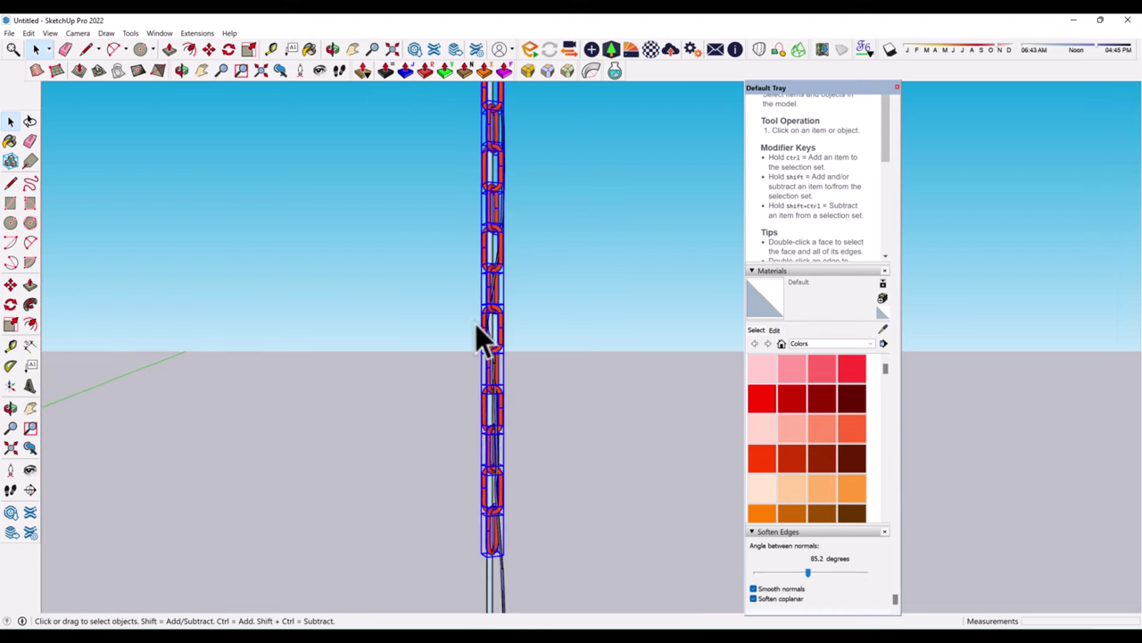
pyautogui.click(7, 324)
pyautogui.scroll(-4, 477, 535)
pyautogui.scroll(2, 495, 571)
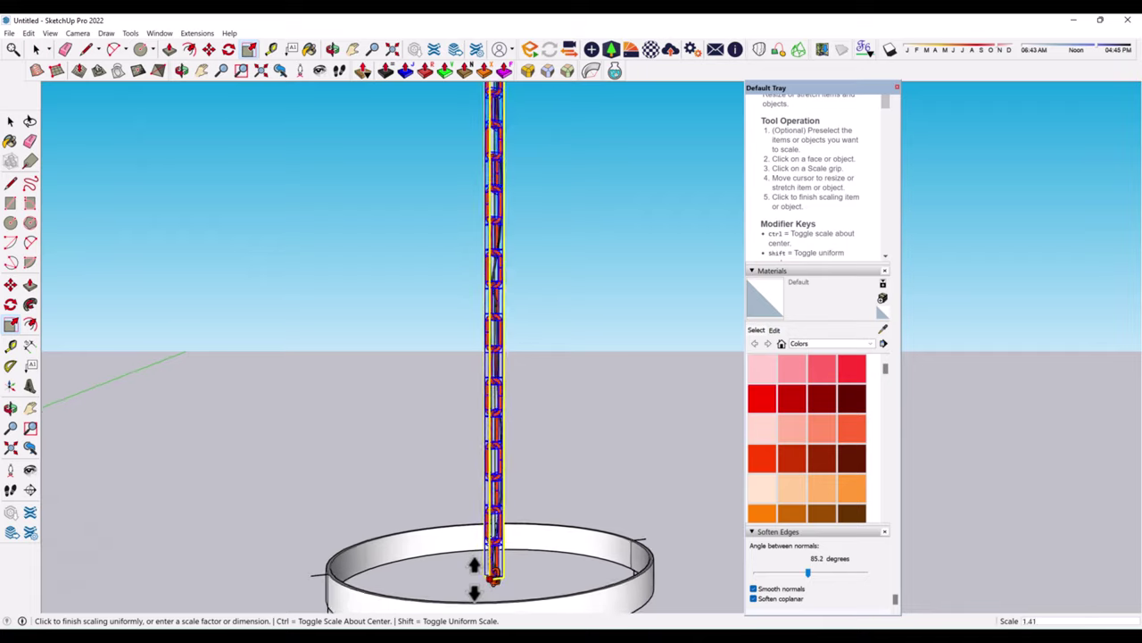
pyautogui.scroll(2, 506, 602)
pyautogui.scroll(-3, 506, 603)
# - Sample the chain's red-brown material with the Paint Bucket
pyautogui.press('space')
pyautogui.scroll(-2, 178, 229)
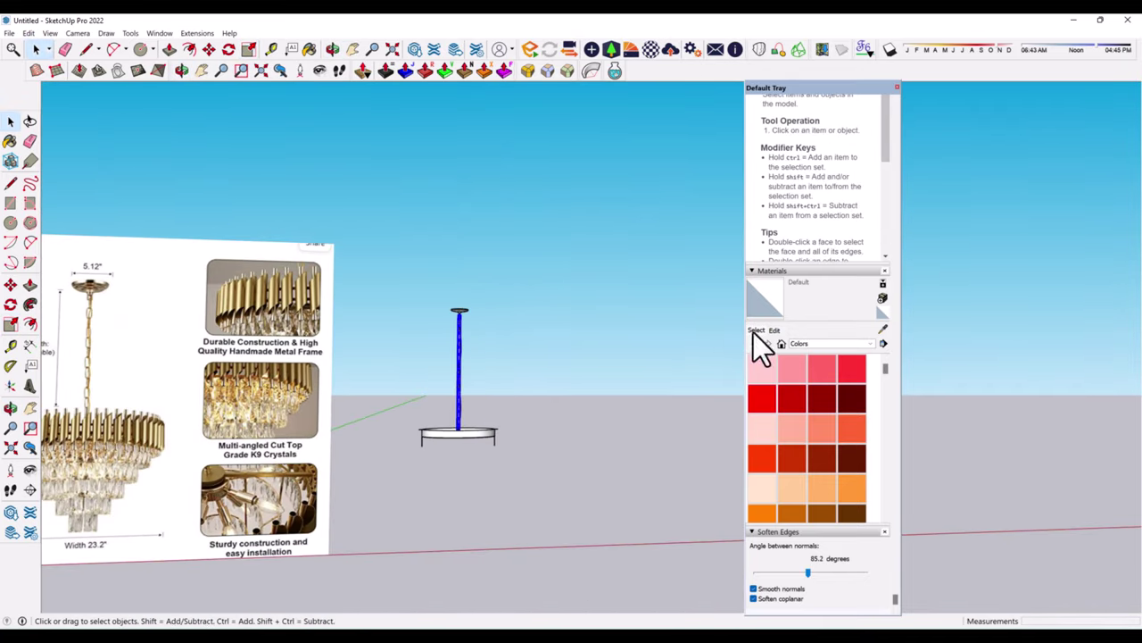
pyautogui.press('b')
pyautogui.scroll(2, 419, 402)
pyautogui.click(428, 383)
pyautogui.press('space')
# - Select the chandelier reference image with a selection window
pyautogui.scroll(-4, 357, 313)
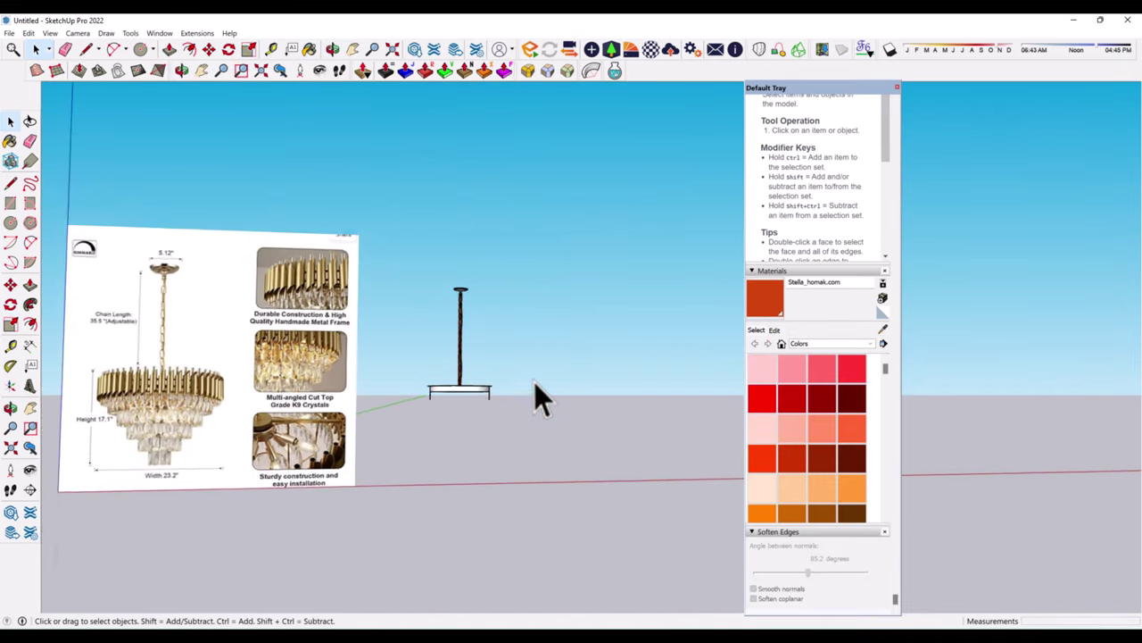
pyautogui.scroll(1, 274, 389)
pyautogui.scroll(3, 279, 395)
pyautogui.scroll(-2, 375, 391)
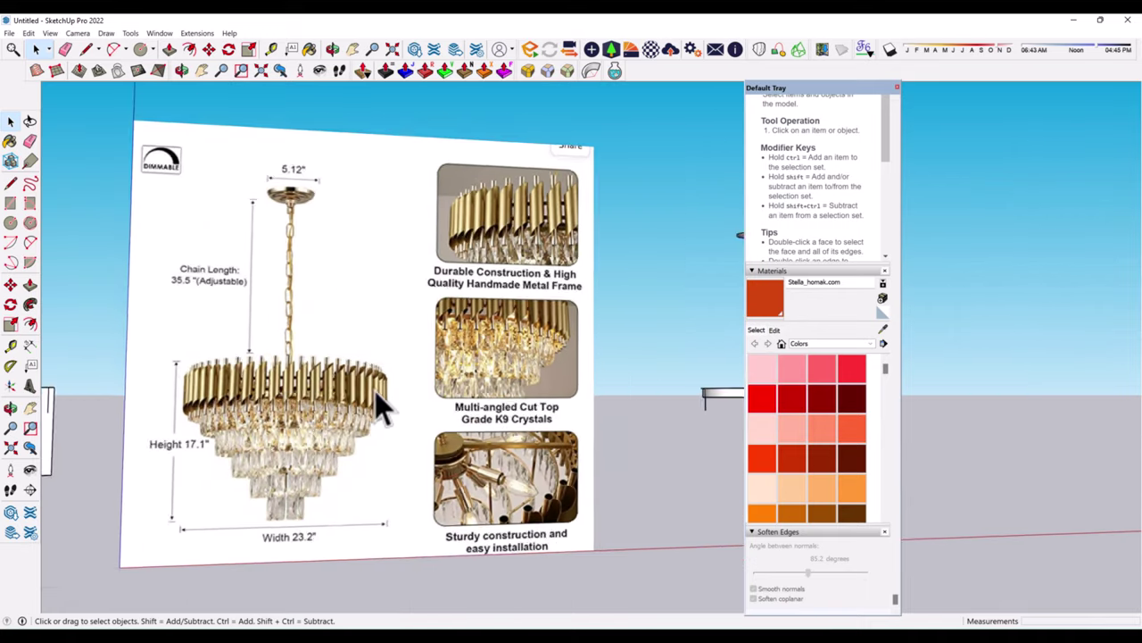
pyautogui.scroll(2, 100, 413)
pyautogui.scroll(2, 100, 412)
pyautogui.press('l')
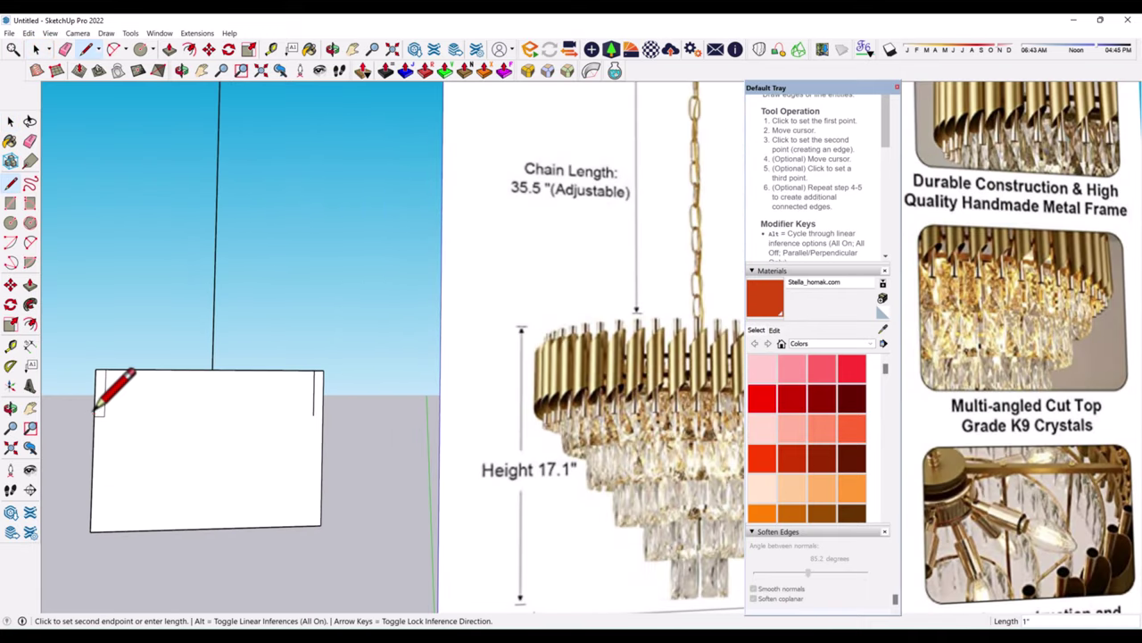
pyautogui.click(11, 122)
pyautogui.moveTo(79, 329); pyautogui.dragTo(138, 476)
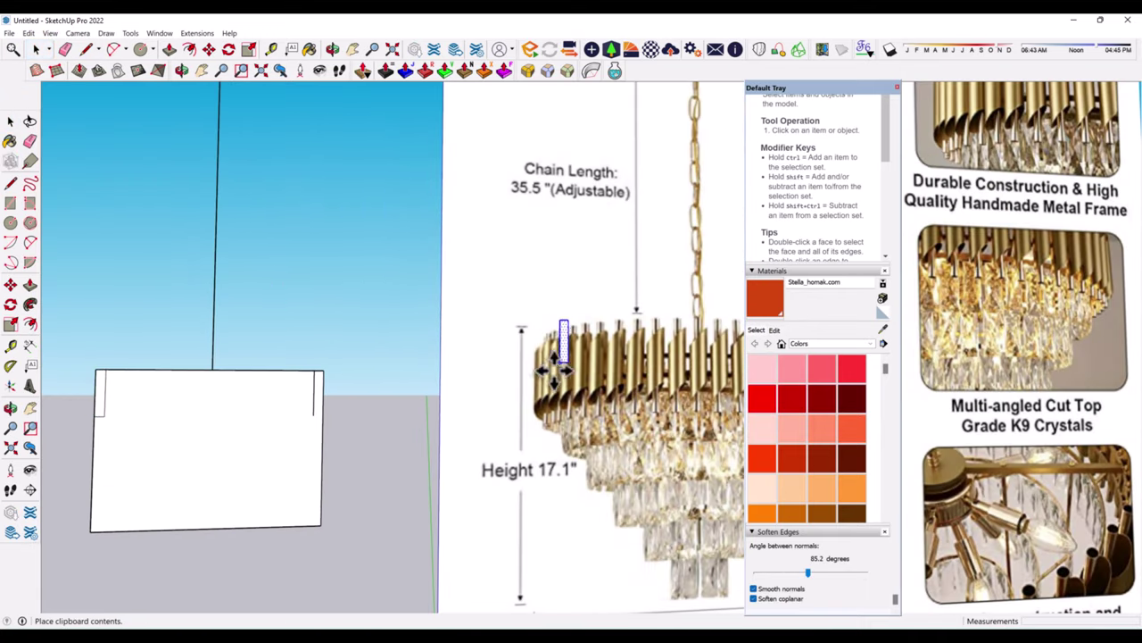
# - Scale the reference image uniformly to 0.88 by its corner grips, then reposition it
pyautogui.scroll(-3, 576, 382)
pyautogui.scroll(-2, 268, 380)
pyautogui.press('s')
pyautogui.scroll(-1, 402, 428)
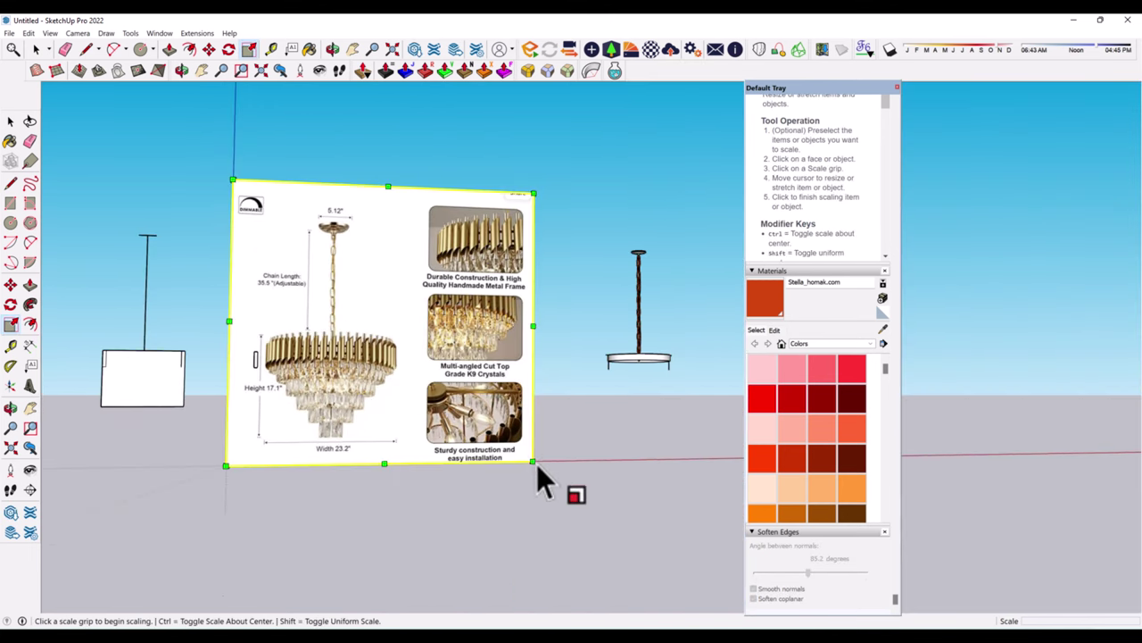
pyautogui.click(535, 468)
pyautogui.click(520, 432)
pyautogui.click(232, 181)
pyautogui.click(265, 212)
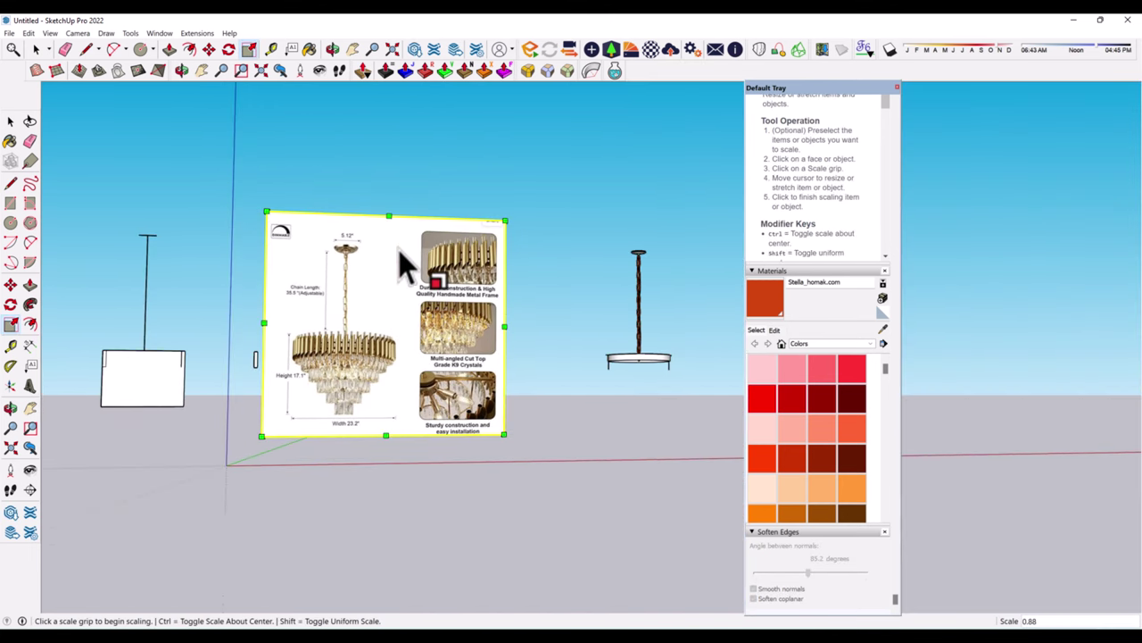
pyautogui.click(506, 220)
pyautogui.click(494, 224)
pyautogui.scroll(1, 323, 371)
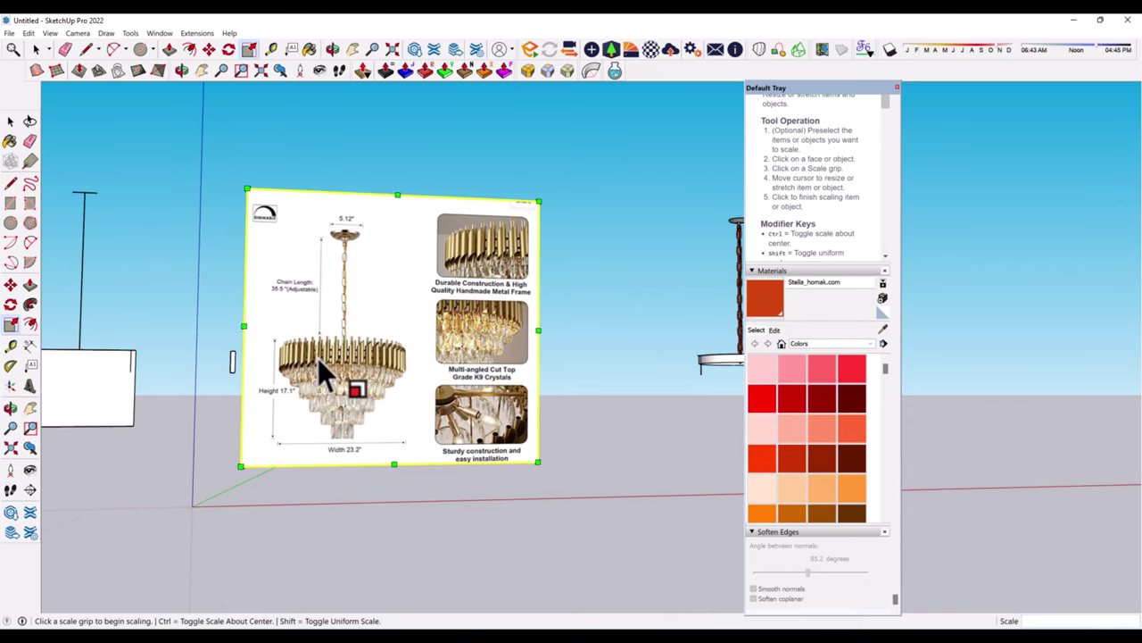
pyautogui.click(11, 285)
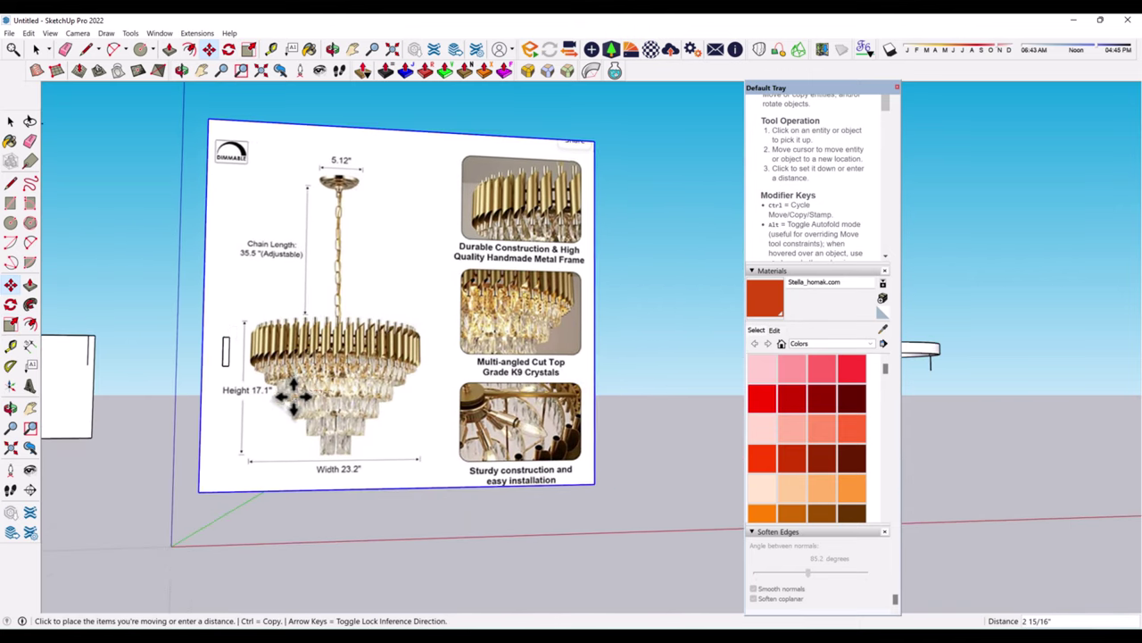
# - Copy the small semicircle face beside the fin outline
pyautogui.press('c')
pyautogui.scroll(5, 369, 427)
pyautogui.scroll(3, 368, 426)
pyautogui.scroll(3, 434, 472)
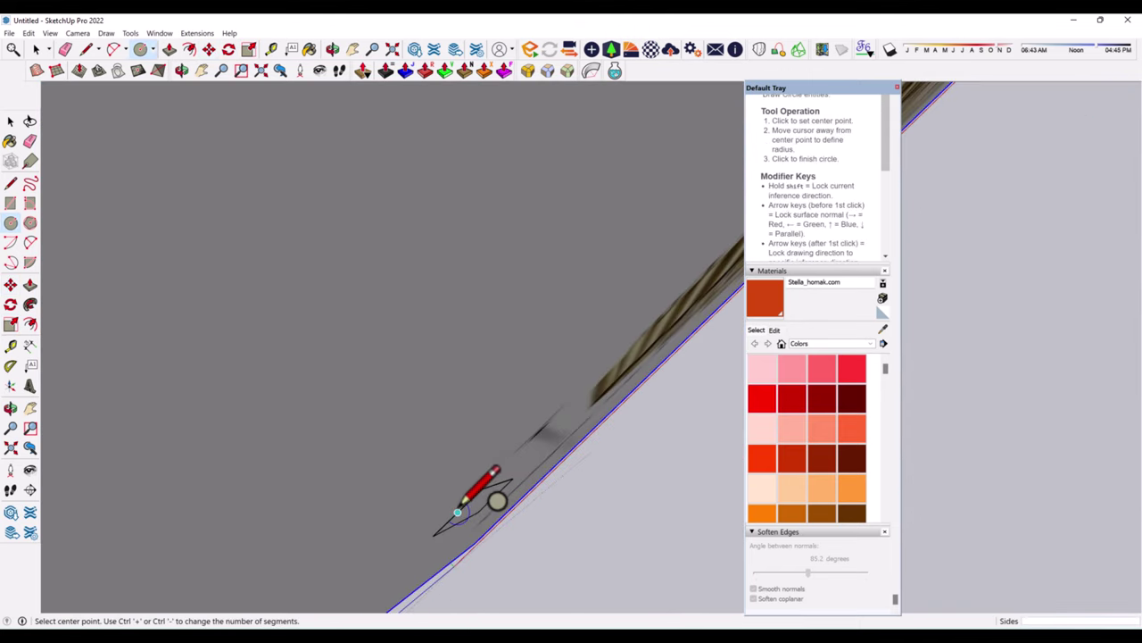
pyautogui.scroll(-5, 576, 551)
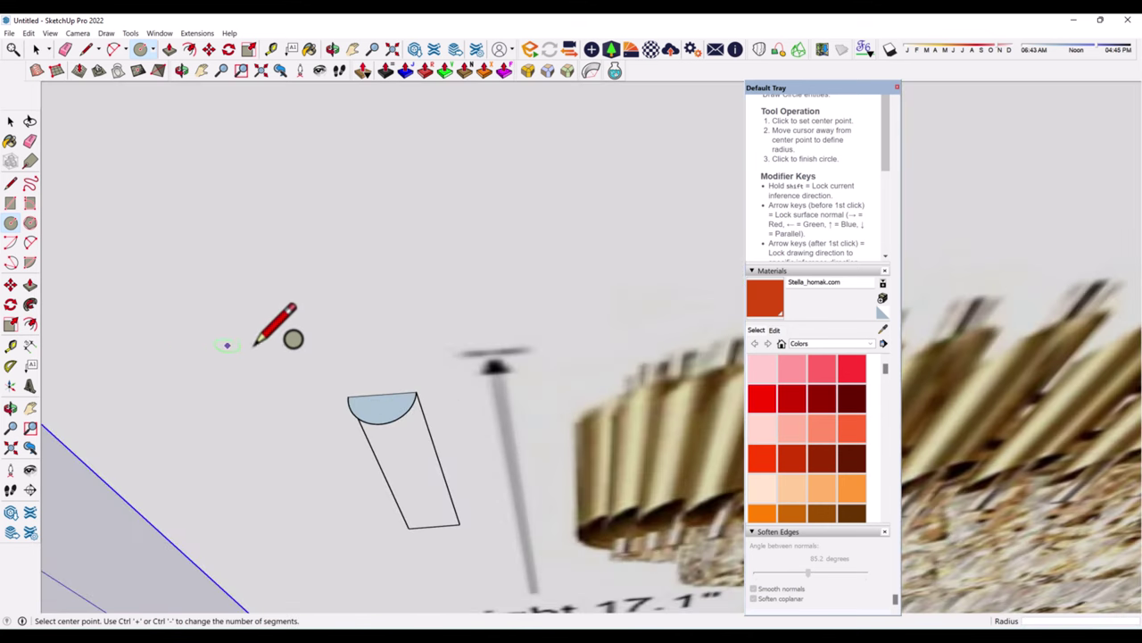
pyautogui.scroll(1, 118, 272)
pyautogui.press('space')
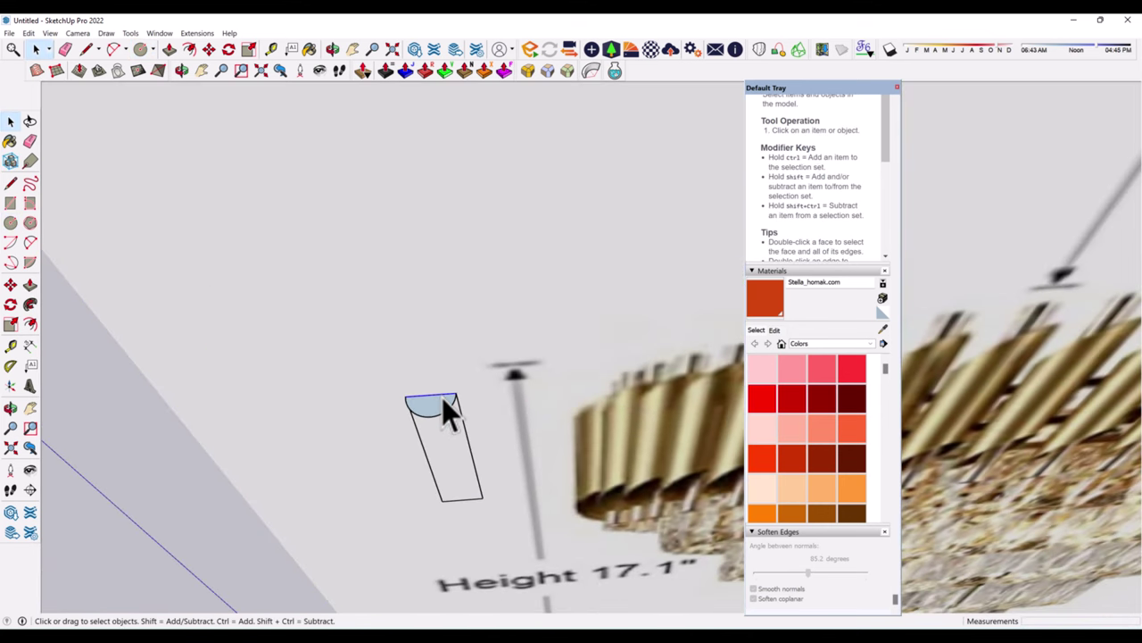
pyautogui.click(442, 397)
pyautogui.click(10, 284)
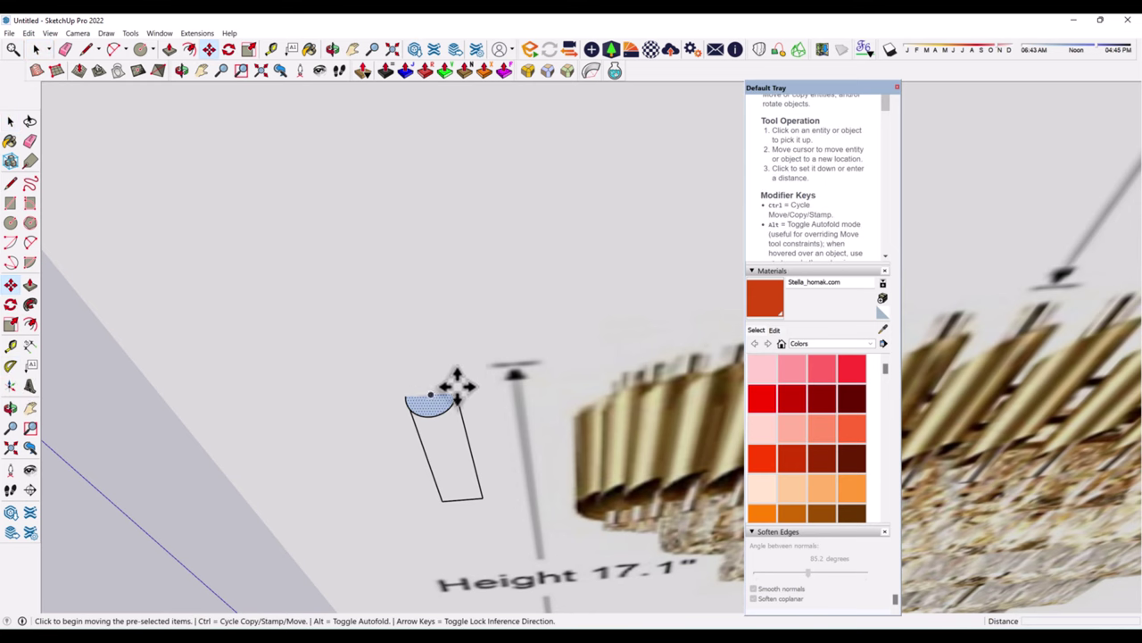
pyautogui.moveTo(388, 397); pyautogui.dragTo(397, 393, button='middle')
# - Offset the copied semicircle's edge slightly inward to form a thin arc
pyautogui.click(30, 324)
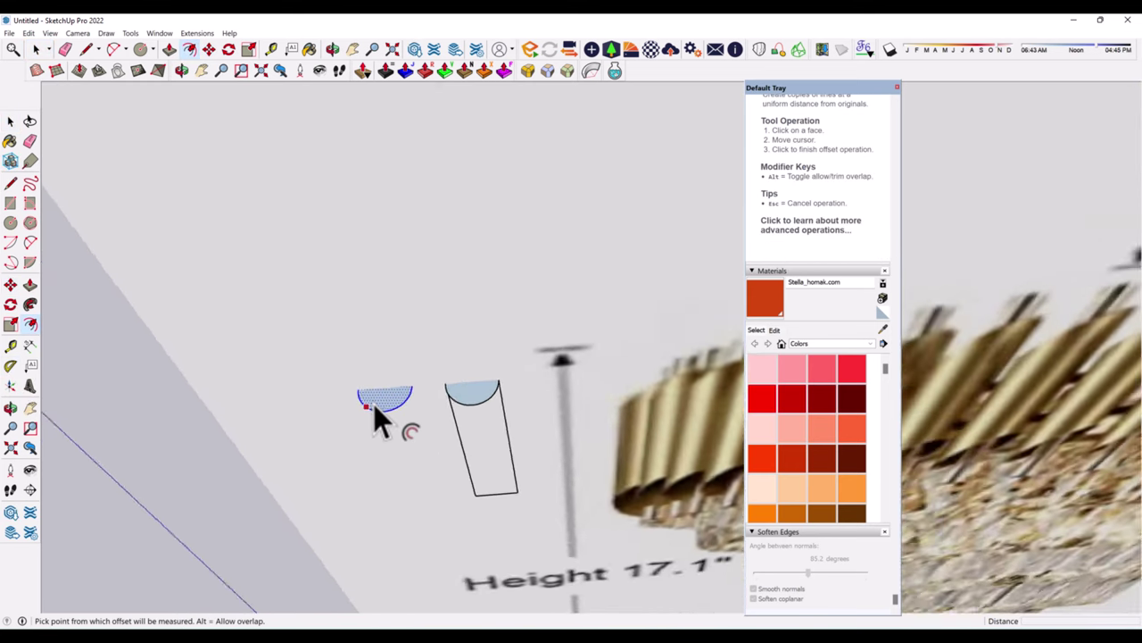
pyautogui.scroll(5, 370, 401)
pyautogui.click(346, 421)
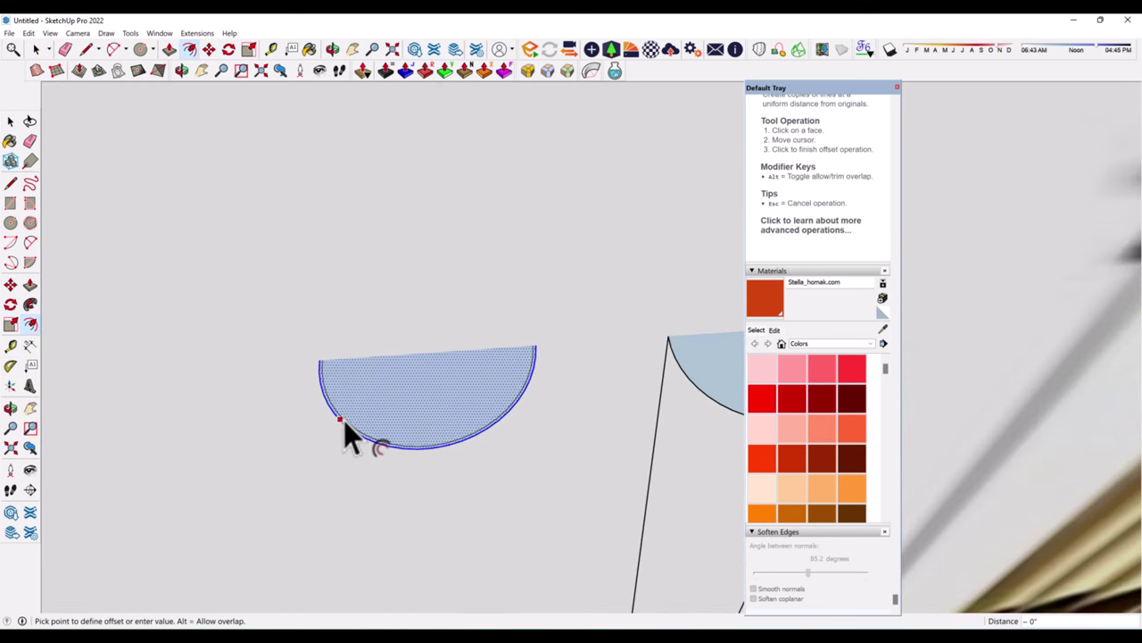
pyautogui.click(343, 419)
pyautogui.scroll(-3, 344, 420)
pyautogui.scroll(-3, 373, 393)
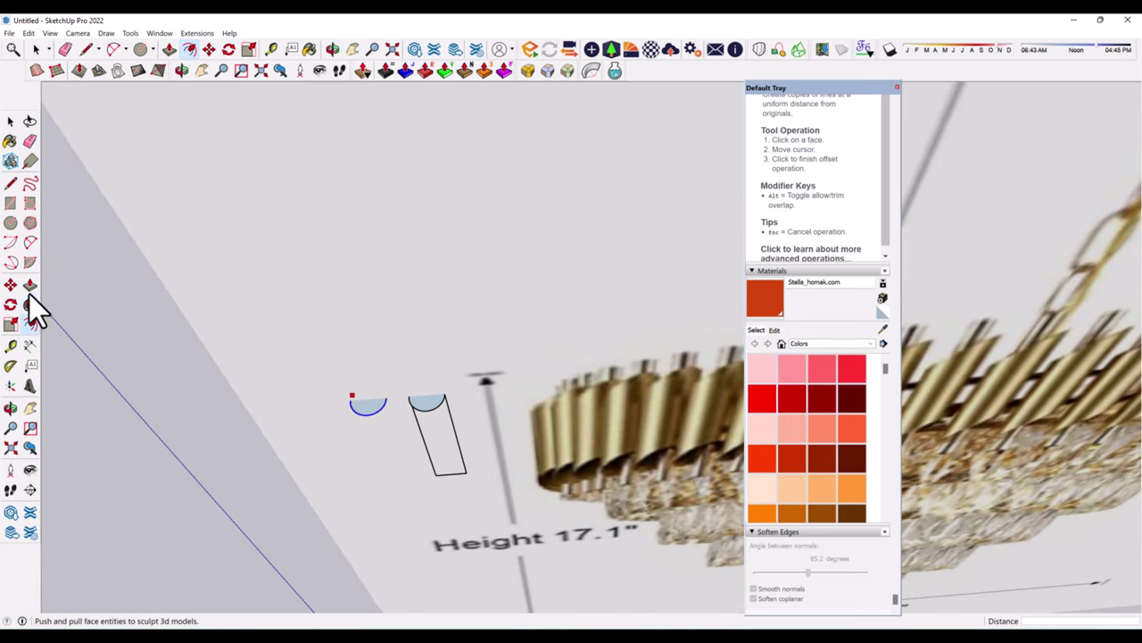
# - Delete the inner semicircle face, leaving only the arc strip
pyautogui.click(30, 290)
pyautogui.scroll(4, 371, 410)
pyautogui.click(10, 121)
pyautogui.click(348, 399)
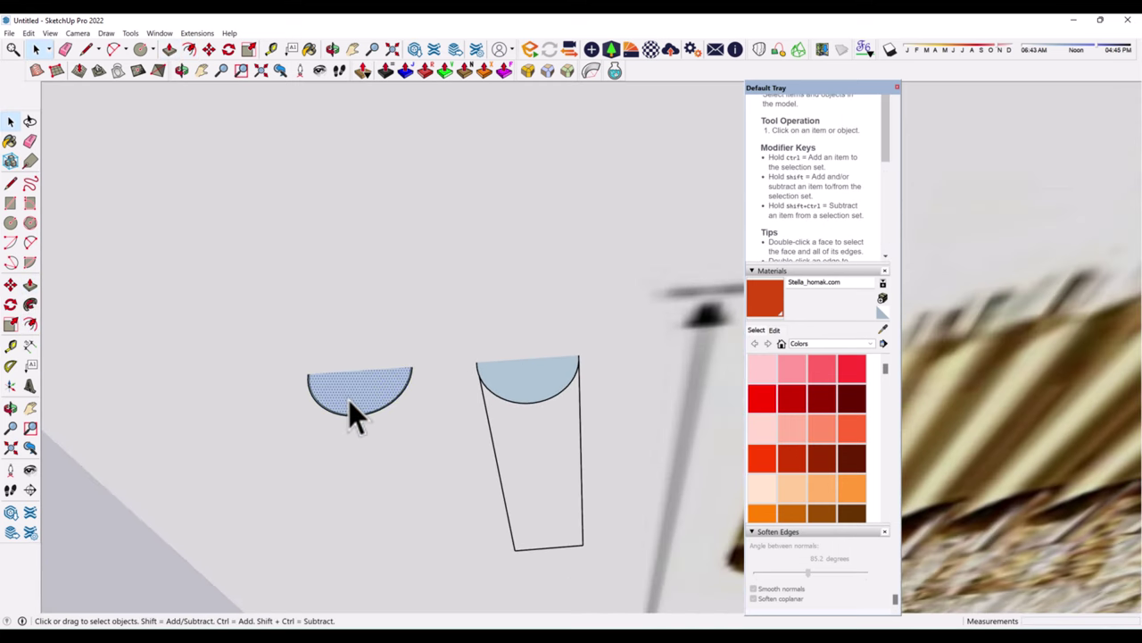
pyautogui.press('Delete')
# - Push/Pull the thin arc strip upward into a curved half-tube shell
pyautogui.click(29, 284)
pyautogui.moveTo(357, 420); pyautogui.dragTo(331, 434, button='middle')
pyautogui.click(324, 408)
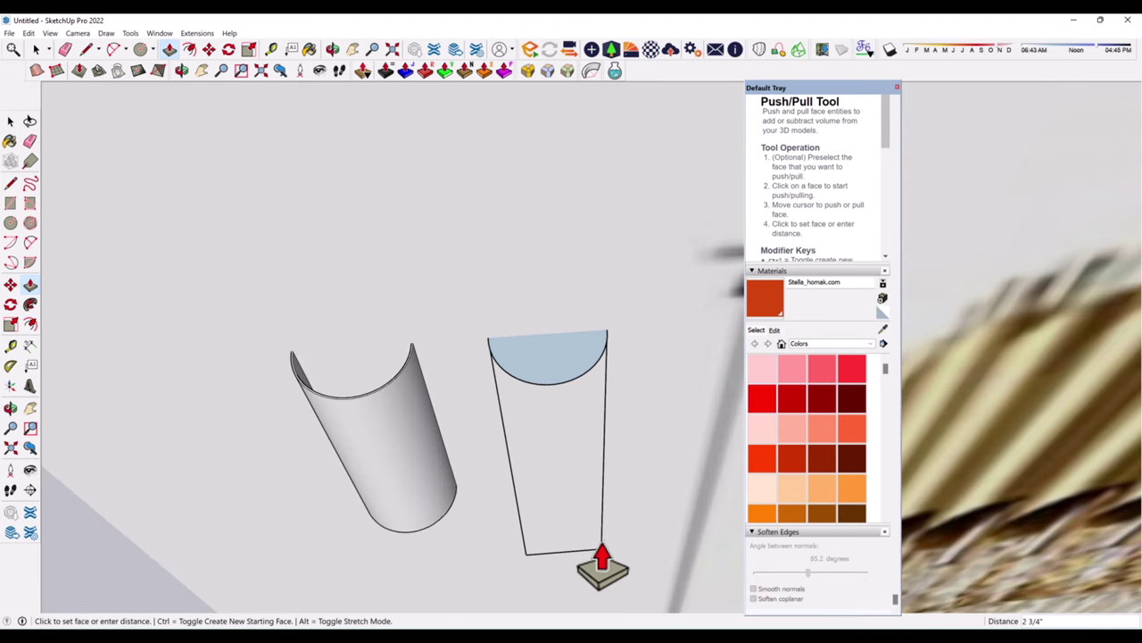
pyautogui.click(603, 558)
pyautogui.scroll(-3, 229, 377)
pyautogui.scroll(-5, 229, 377)
# - Draw a rectangle on the ground and move it up beside the fin shapes
pyautogui.press('r')
pyautogui.scroll(-1, 402, 531)
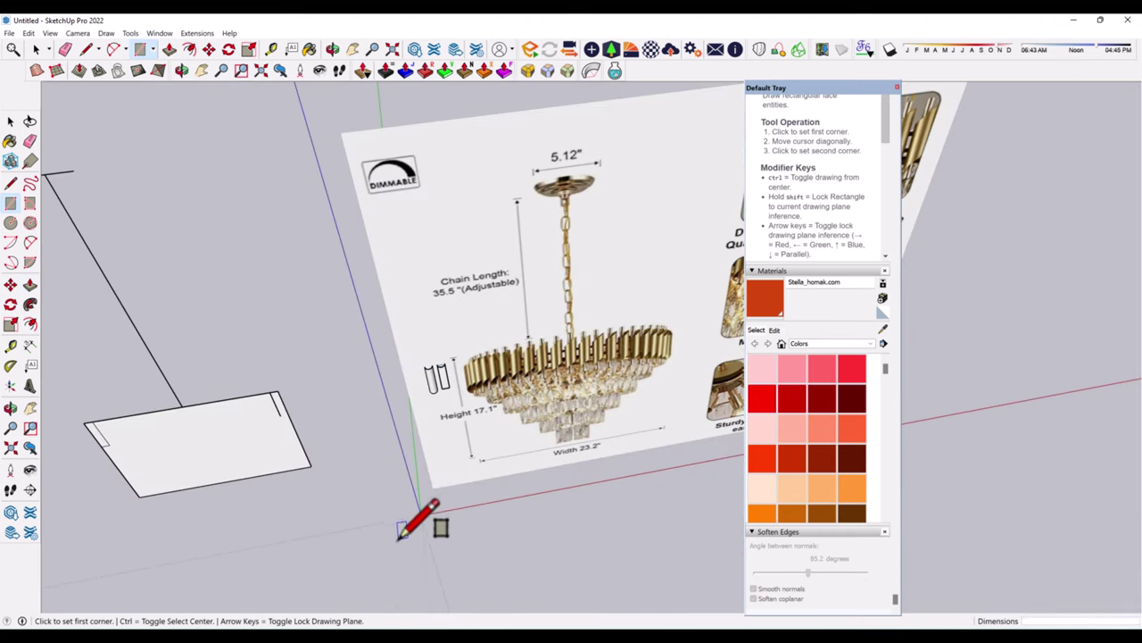
pyautogui.moveTo(399, 538); pyautogui.dragTo(472, 564)
pyautogui.click(10, 120)
pyautogui.rightClick(463, 546)
pyautogui.click(538, 426)
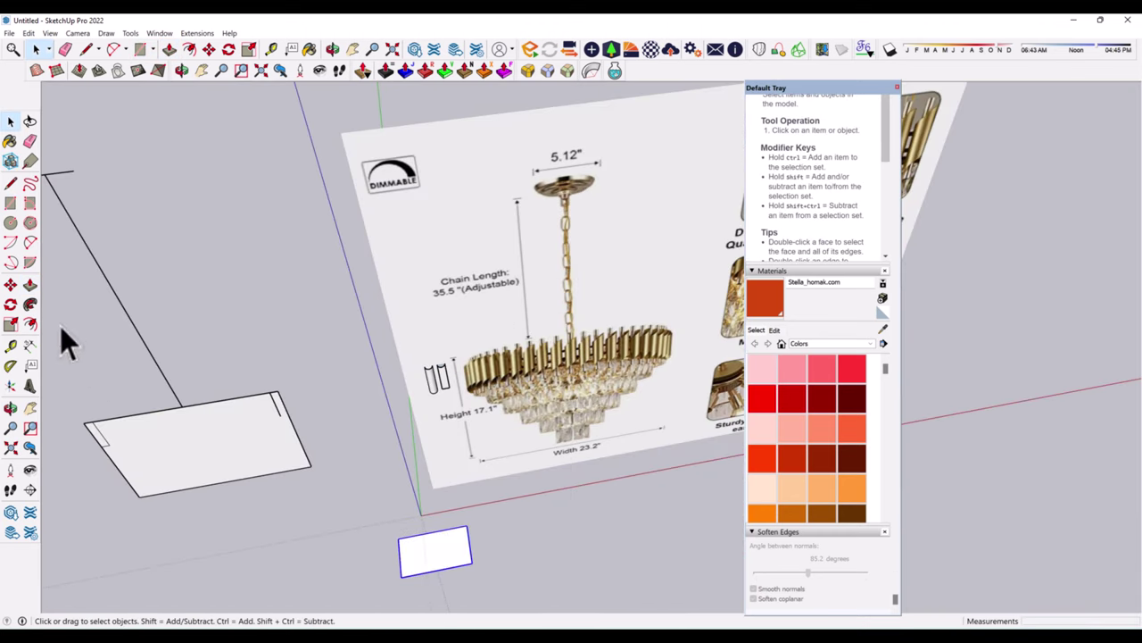
pyautogui.press('m')
pyautogui.click(434, 564)
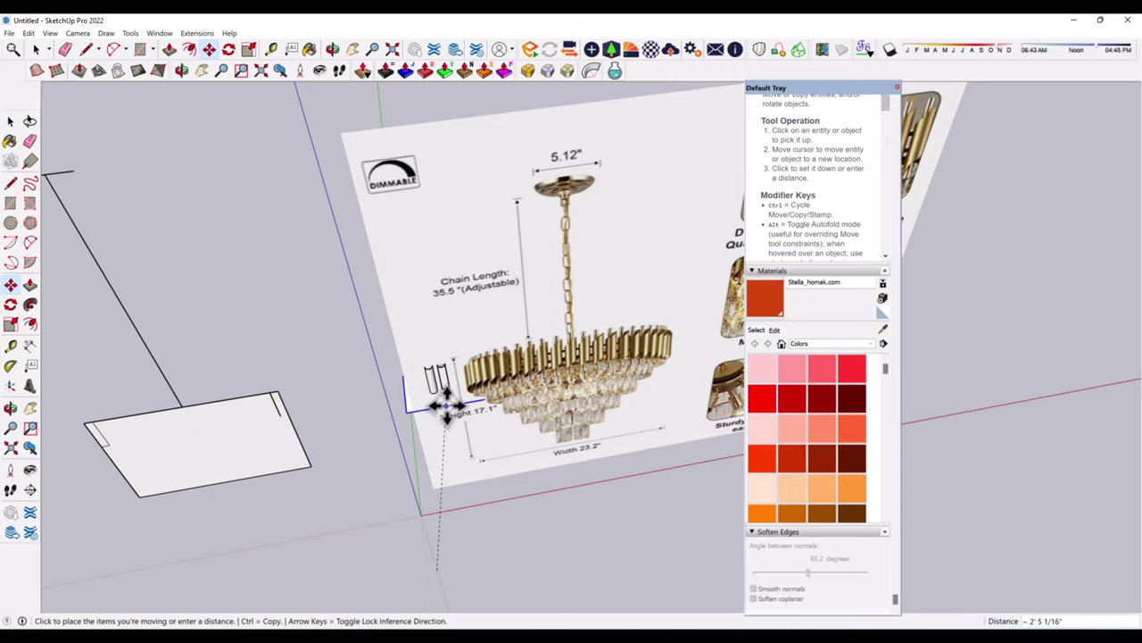
pyautogui.click(444, 406)
# - Rotate the rectangle to a 45-degree tilt to form a slanted slab
pyautogui.scroll(5, 473, 474)
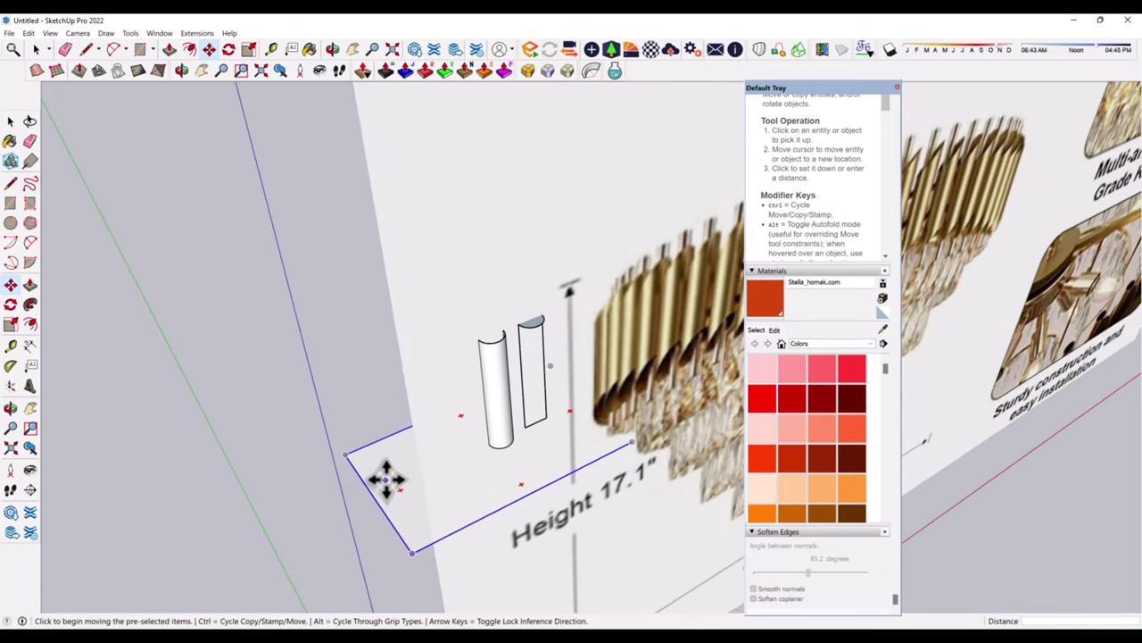
pyautogui.moveTo(408, 497); pyautogui.dragTo(369, 402, button='middle')
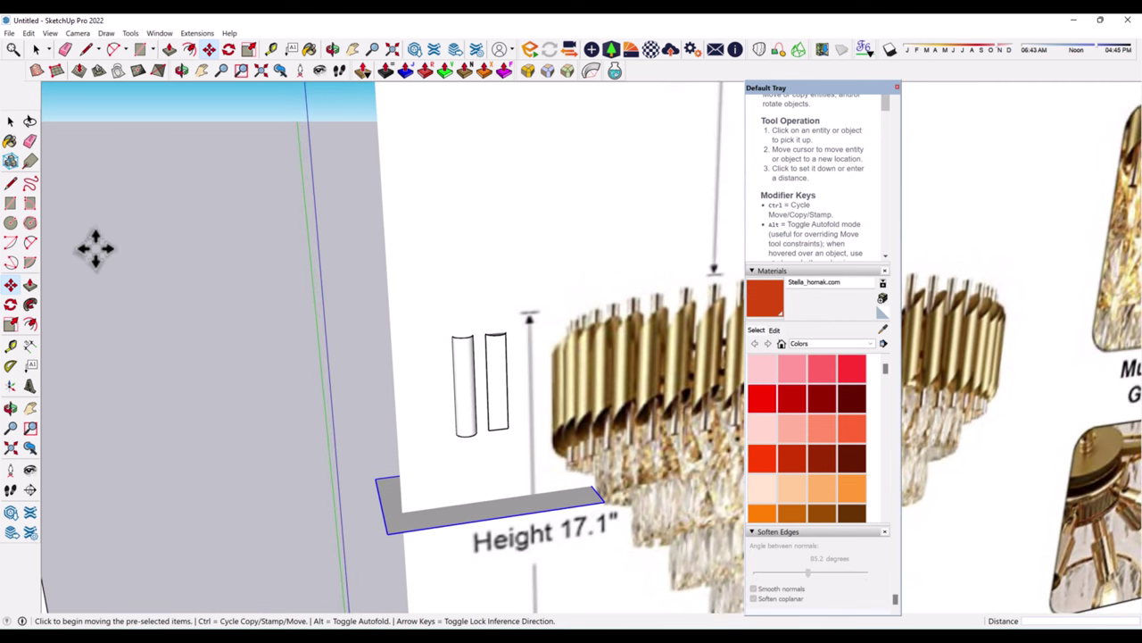
pyautogui.press('q')
pyautogui.moveTo(388, 485); pyautogui.dragTo(399, 513, button='middle')
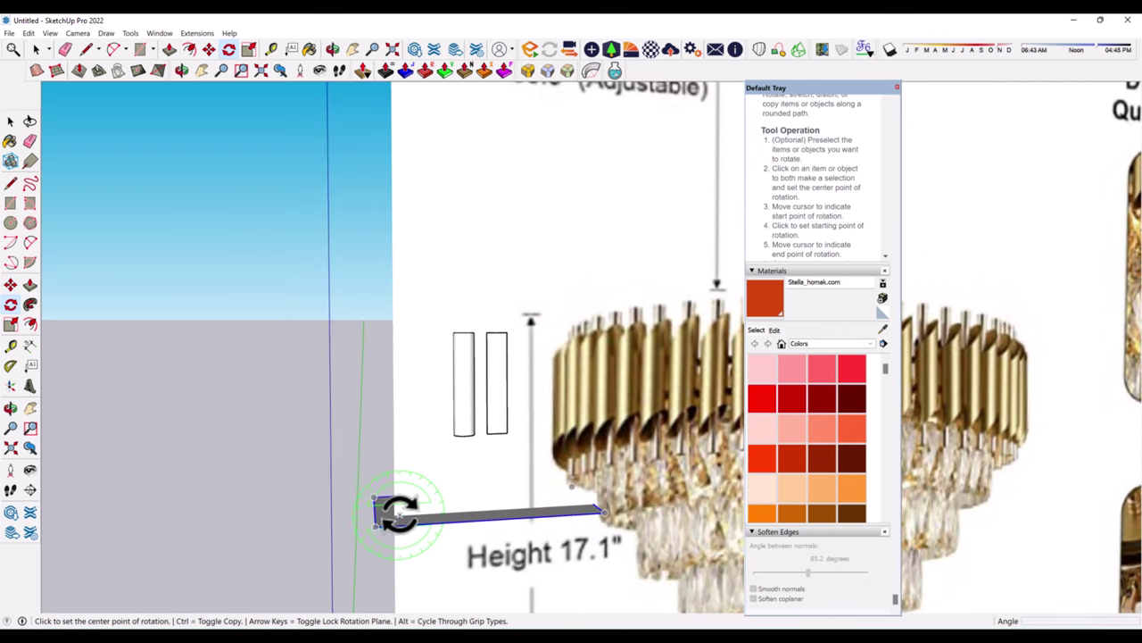
pyautogui.click(468, 512)
pyautogui.click(545, 430)
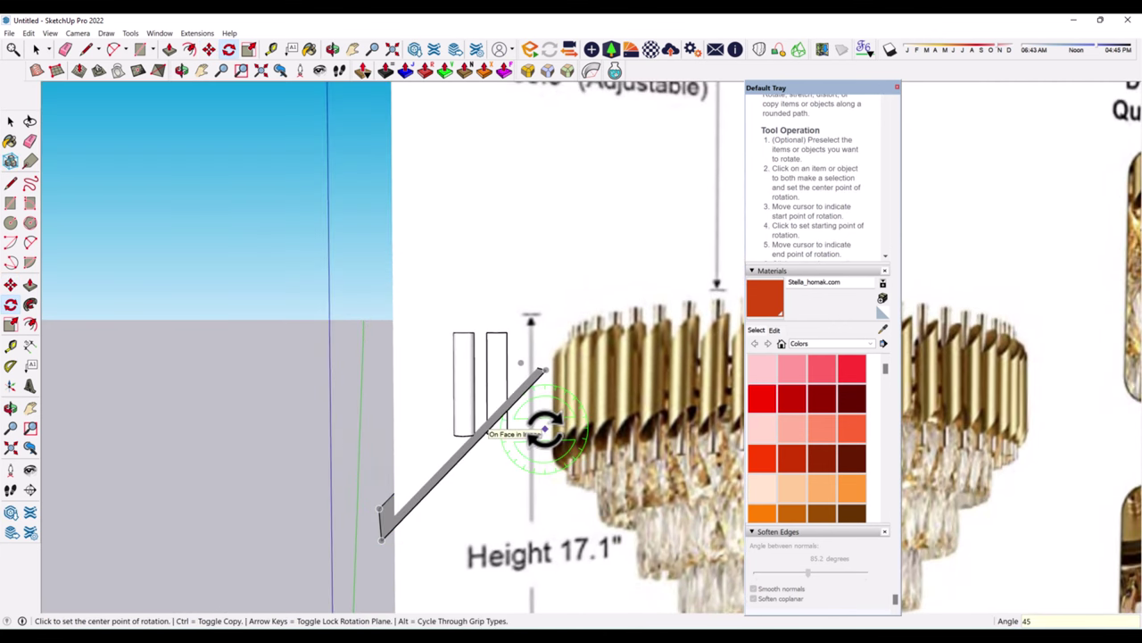
# - Move the left fin shape lower, beside the slanted plate
pyautogui.press('space')
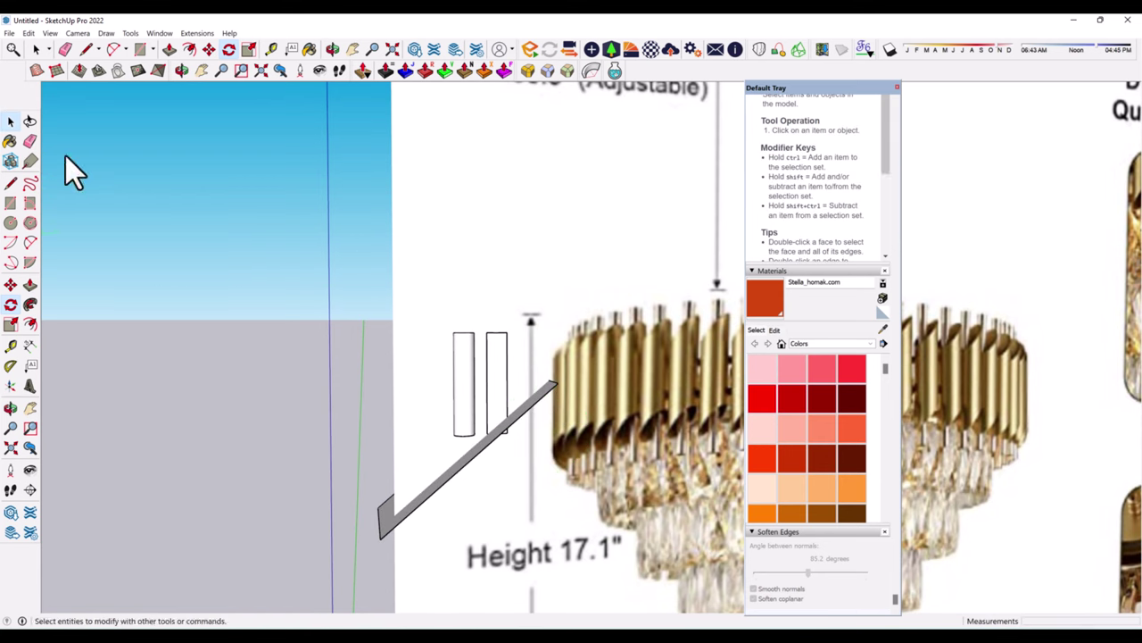
pyautogui.click(466, 417)
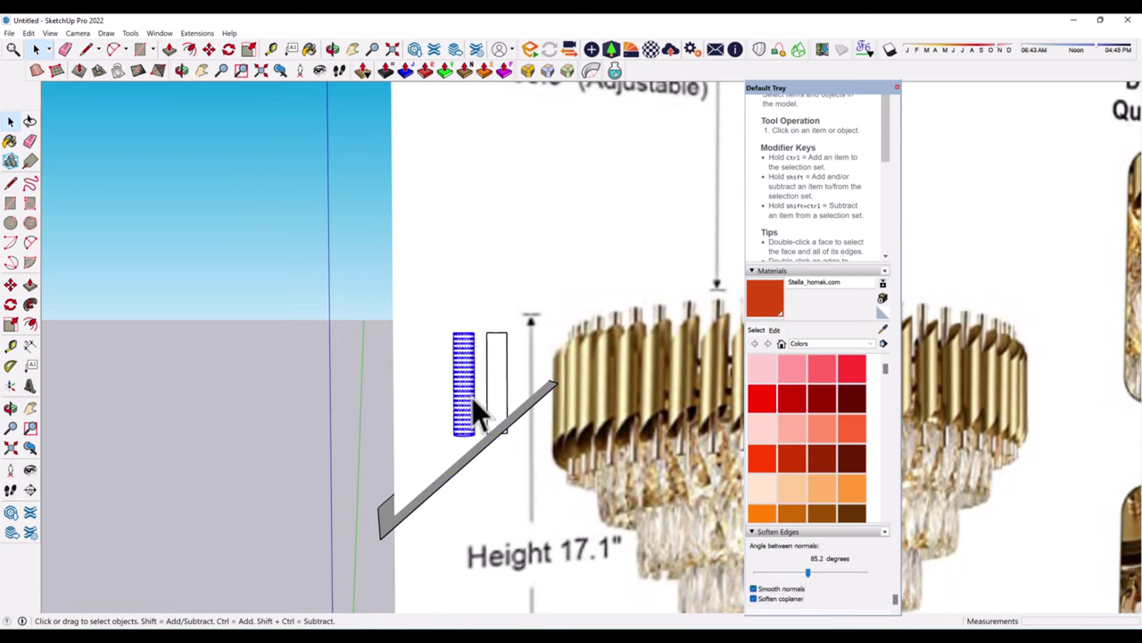
pyautogui.rightClick(473, 411)
pyautogui.click(522, 212)
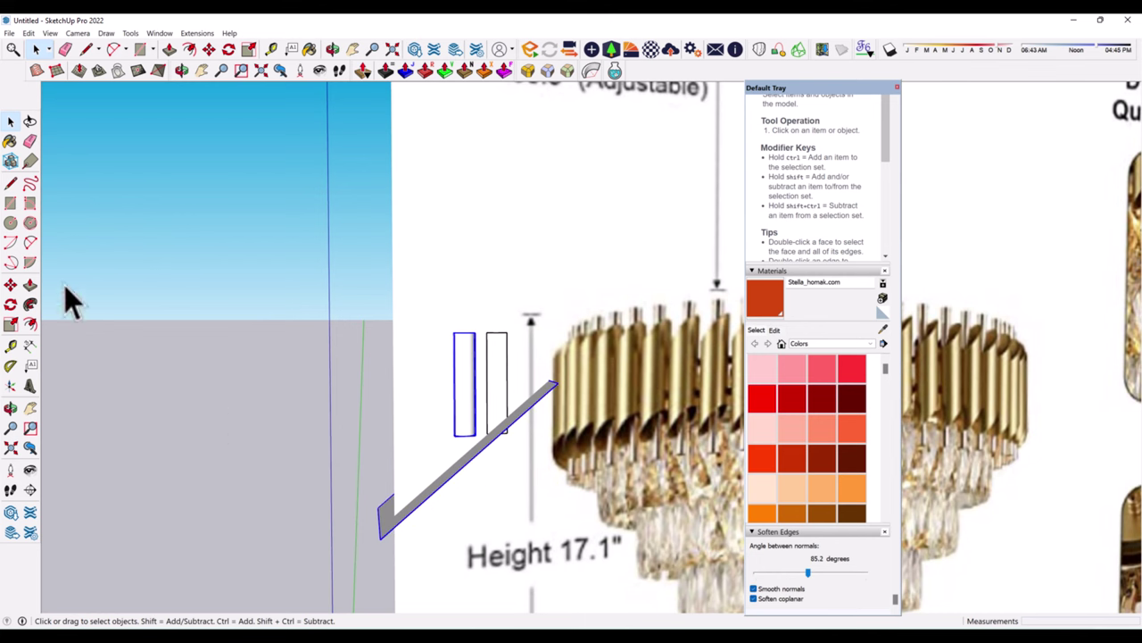
pyautogui.click(10, 284)
pyautogui.click(437, 250)
pyautogui.click(441, 349)
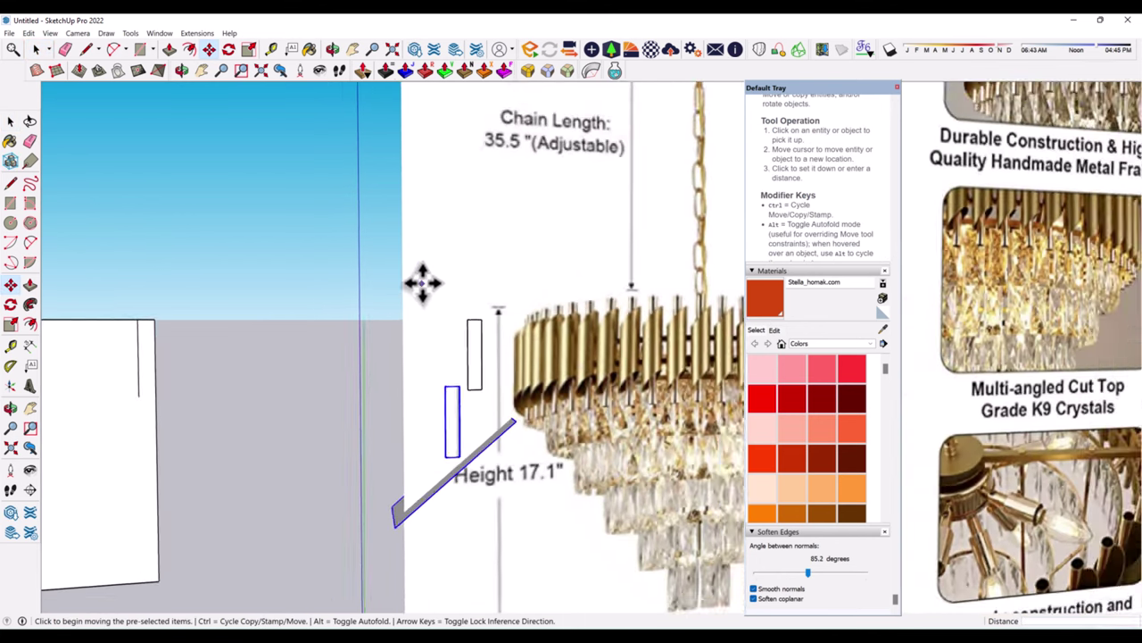
pyautogui.scroll(3, 515, 472)
# - Raise the slanted plate and Ctrl-copy it to make a second slab
pyautogui.press('space')
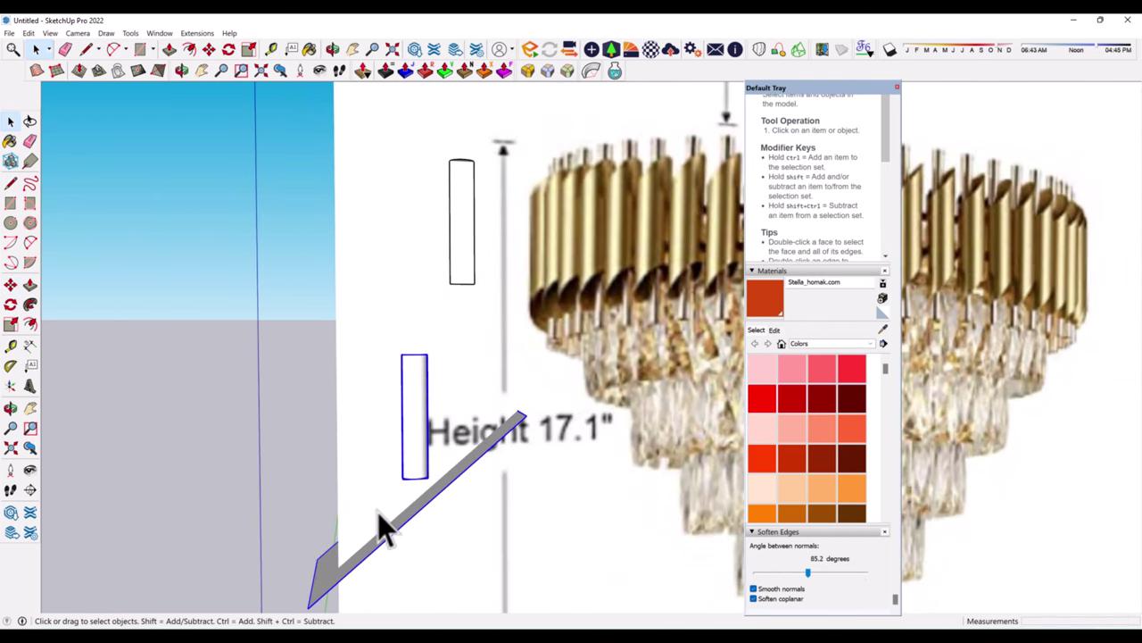
pyautogui.scroll(2, 377, 515)
pyautogui.click(11, 286)
pyautogui.click(574, 489)
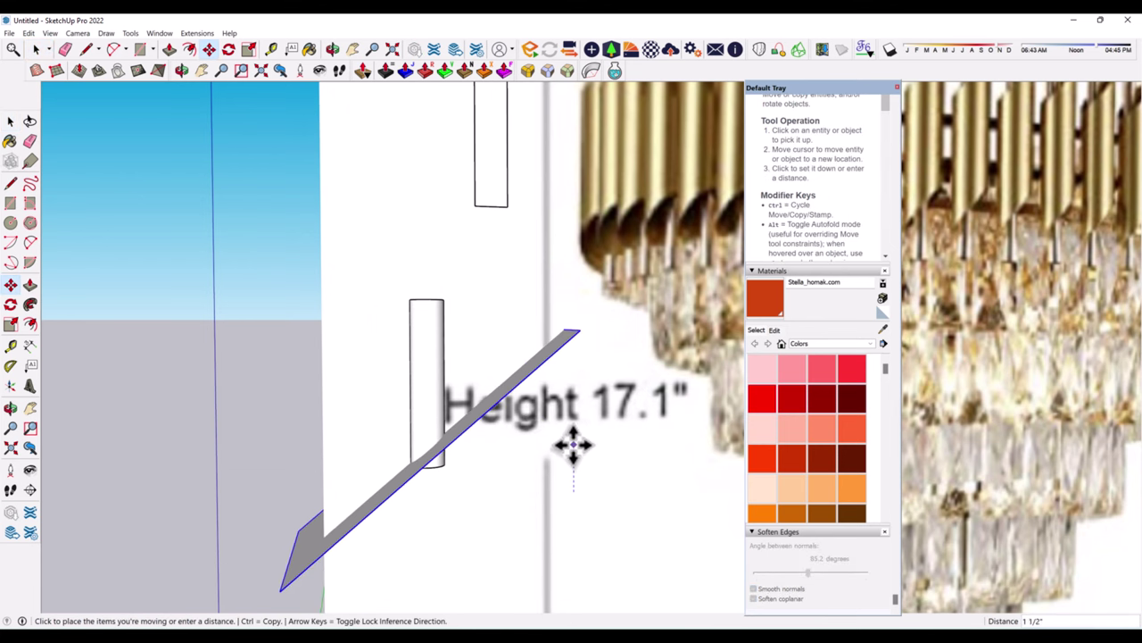
pyautogui.click(573, 451)
pyautogui.scroll(-2, 574, 451)
pyautogui.press('ctrl')
pyautogui.click(515, 476)
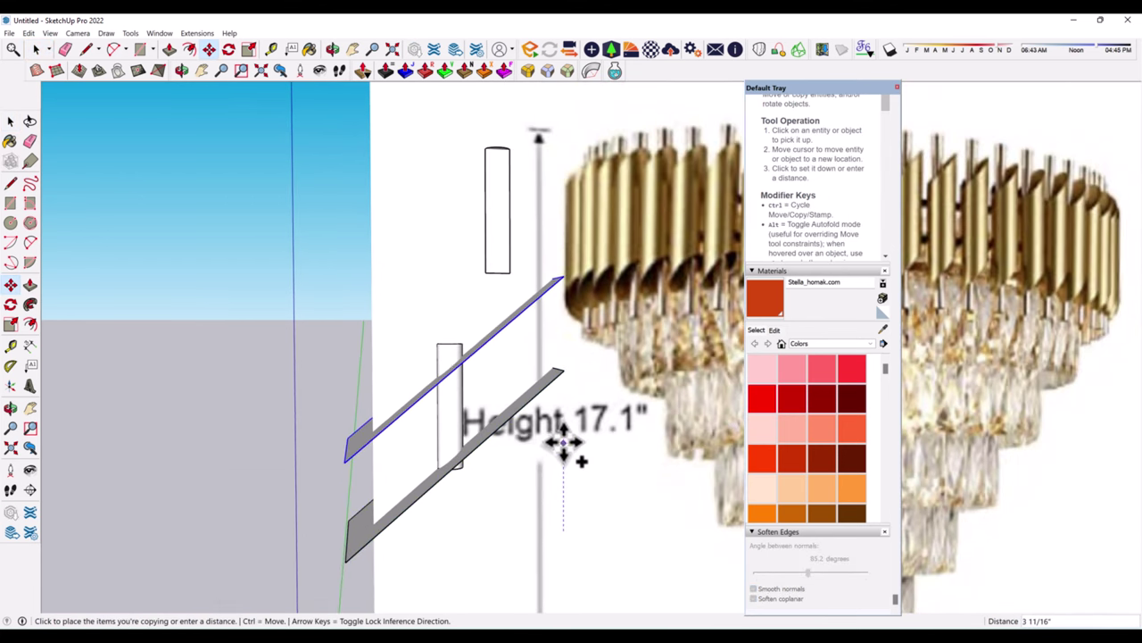
# - Orbit and zoom to check both slabs crossing the cylinder
pyautogui.scroll(2, 446, 357)
pyautogui.scroll(3, 438, 307)
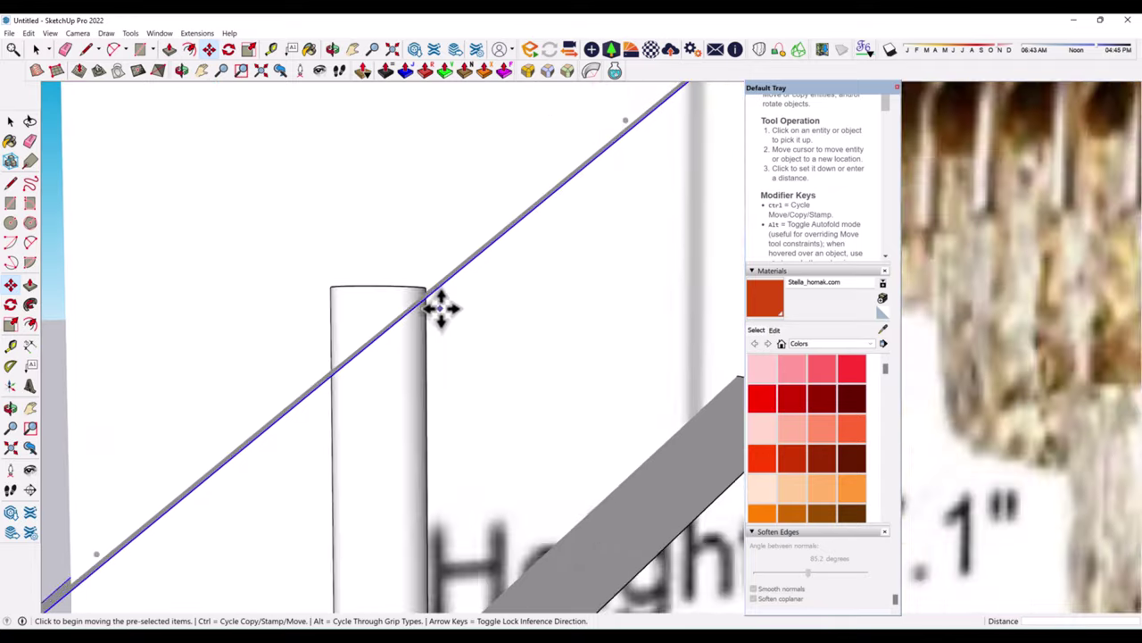
pyautogui.moveTo(439, 304)
pyautogui.mouseDown(button='middle')
pyautogui.moveTo(442, 419)
pyautogui.moveTo(414, 388)
pyautogui.moveTo(453, 446)
pyautogui.moveTo(449, 357)
pyautogui.mouseUp(button='middle')
pyautogui.scroll(3, 434, 357)
pyautogui.scroll(2, 417, 364)
pyautogui.scroll(-2, 459, 355)
pyautogui.moveTo(458, 408)
pyautogui.mouseDown(button='middle')
pyautogui.moveTo(403, 306)
pyautogui.moveTo(420, 339)
pyautogui.moveTo(421, 383)
pyautogui.mouseUp(button='middle')
pyautogui.scroll(3, 383, 490)
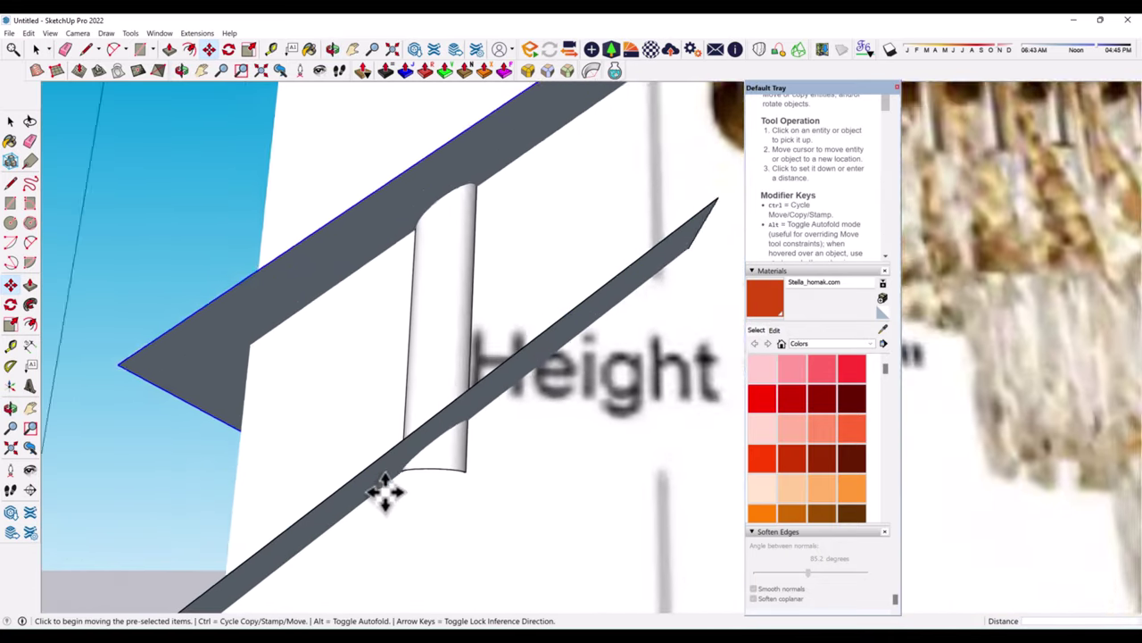
pyautogui.scroll(3, 416, 451)
pyautogui.scroll(-2, 416, 452)
pyautogui.moveTo(94, 185); pyautogui.dragTo(331, 438, button='middle')
pyautogui.scroll(-3, 378, 349)
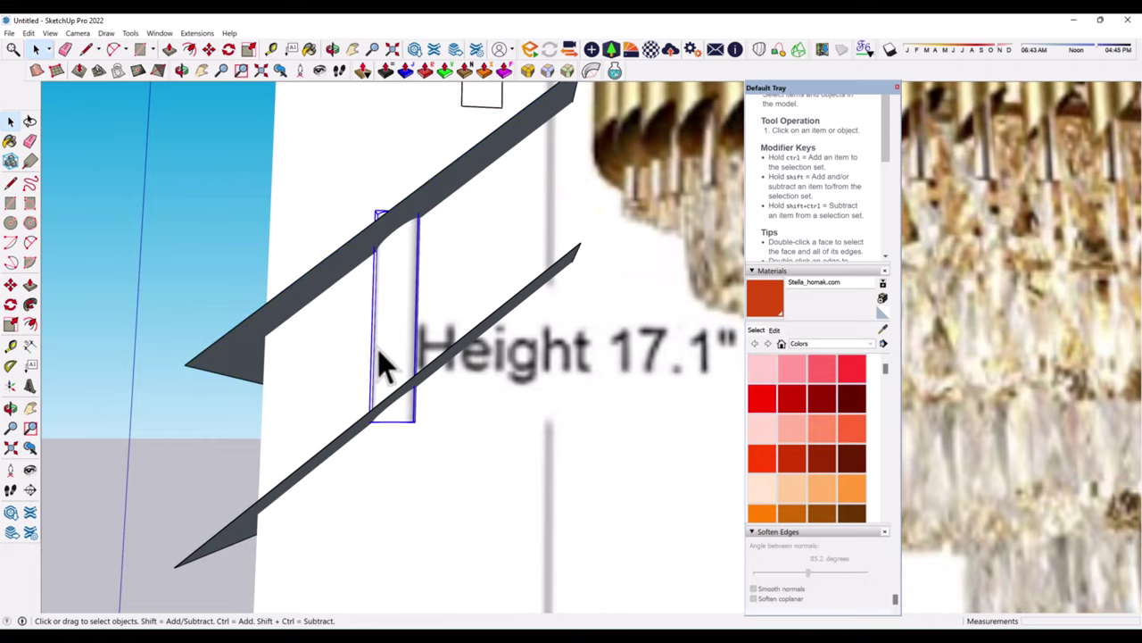
pyautogui.scroll(-2, 417, 463)
pyautogui.moveTo(417, 463)
pyautogui.mouseDown(button='middle')
pyautogui.moveTo(497, 460)
pyautogui.moveTo(468, 439)
pyautogui.mouseUp(button='middle')
# - Intersect the upper slab with the model to cut the cylinder
pyautogui.rightClick(451, 440)
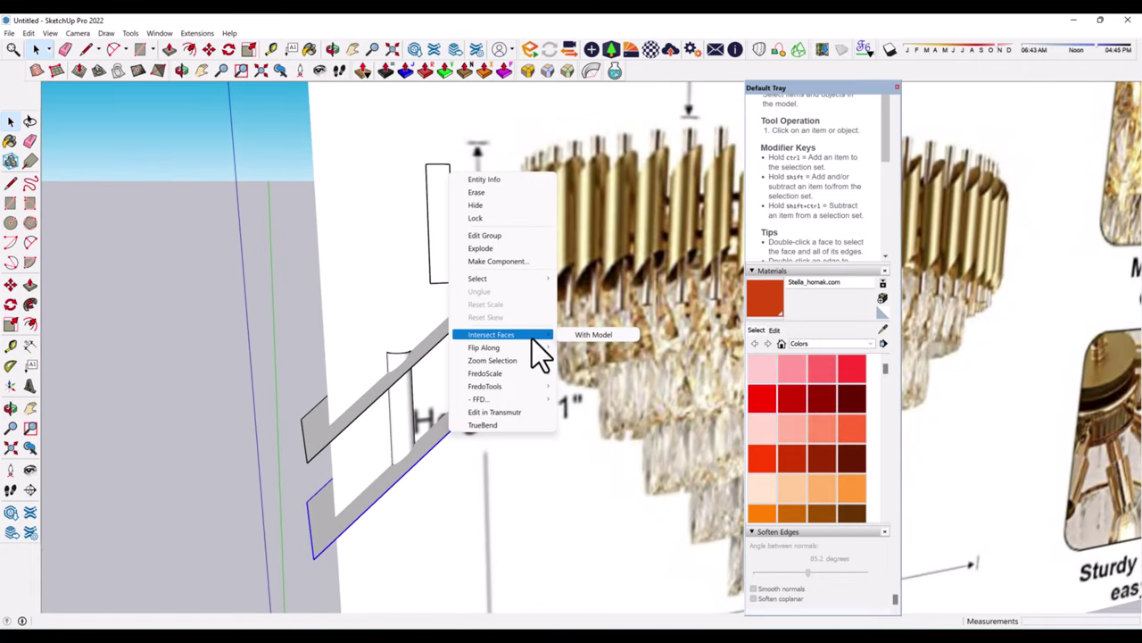
pyautogui.click(473, 361)
pyautogui.rightClick(437, 343)
pyautogui.click(595, 502)
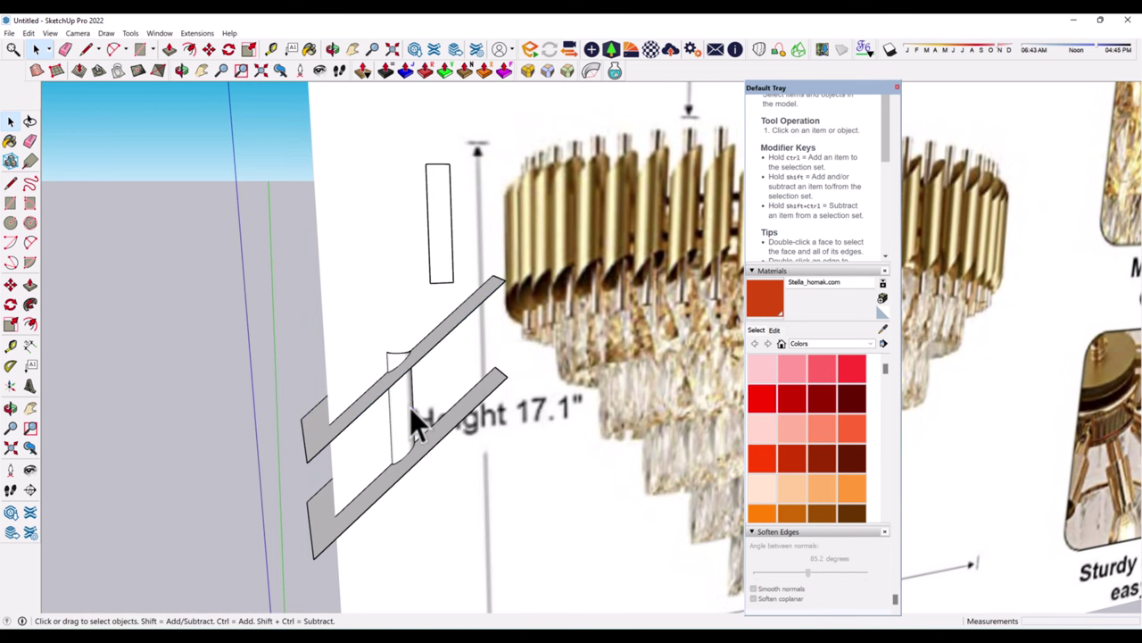
# - Move both slabs away from the cylinder
pyautogui.keyDown('ctrl'); pyautogui.click(390, 490); pyautogui.keyUp('ctrl')
pyautogui.click(10, 286)
pyautogui.scroll(-2, 535, 473)
pyautogui.click(607, 499)
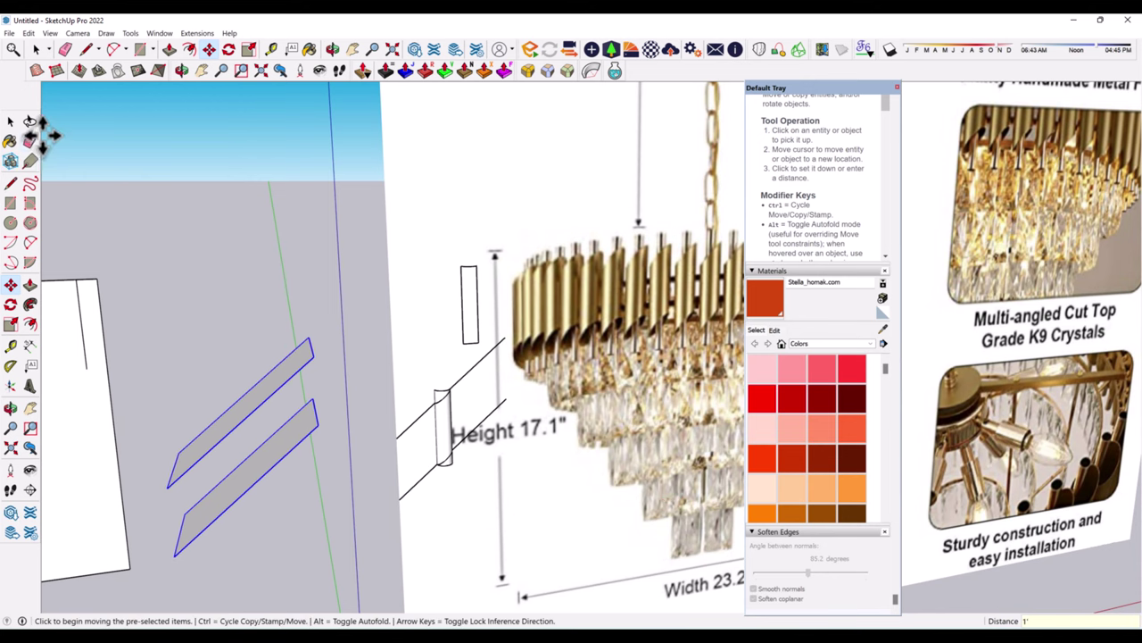
# - Erase the offcuts and soften/smooth the cut cylinder's edges
pyautogui.click(29, 140)
pyautogui.rightClick(446, 429)
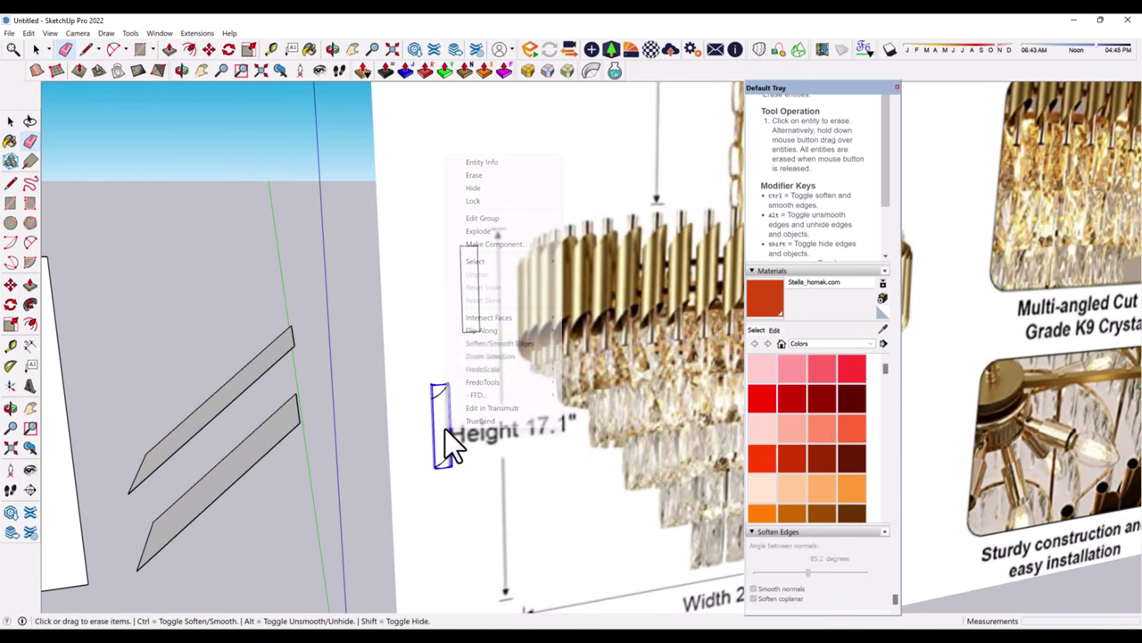
pyautogui.click(490, 230)
pyautogui.scroll(3, 447, 419)
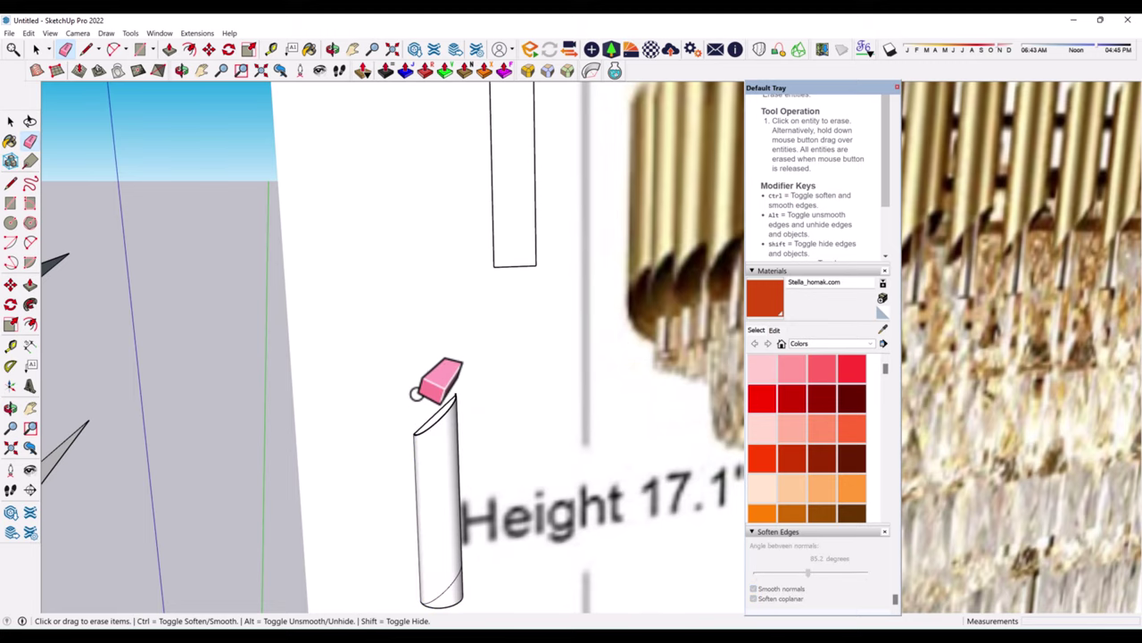
pyautogui.scroll(-3, 415, 395)
pyautogui.scroll(3, 445, 516)
pyautogui.moveTo(443, 511)
pyautogui.mouseDown(button='middle')
pyautogui.moveTo(420, 383)
pyautogui.moveTo(673, 412)
pyautogui.moveTo(492, 449)
pyautogui.mouseUp(button='middle')
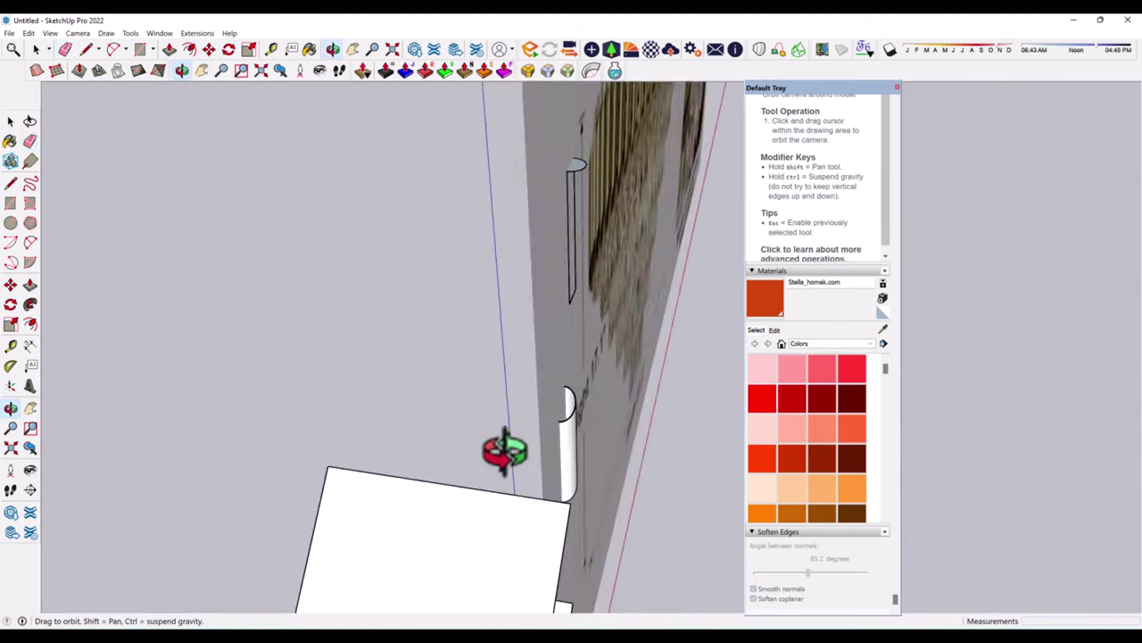
# - Erase leftover edges and select the small rectangular cut piece
pyautogui.press('e')
pyautogui.moveTo(581, 510); pyautogui.dragTo(497, 352, button='middle')
pyautogui.moveTo(582, 489)
pyautogui.mouseDown(button='middle')
pyautogui.moveTo(497, 556)
pyautogui.moveTo(536, 412)
pyautogui.mouseUp(button='middle')
pyautogui.click(10, 122)
# - Make the selected cut piece a group and move it beside the slabs
pyautogui.rightClick(411, 428)
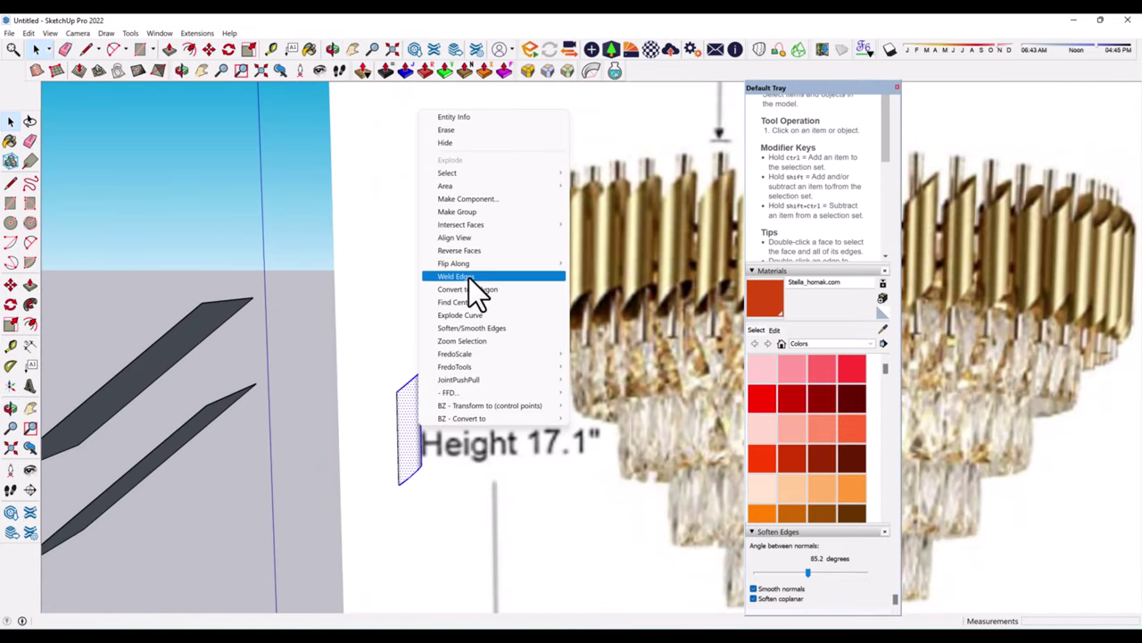
pyautogui.click(470, 213)
pyautogui.click(11, 283)
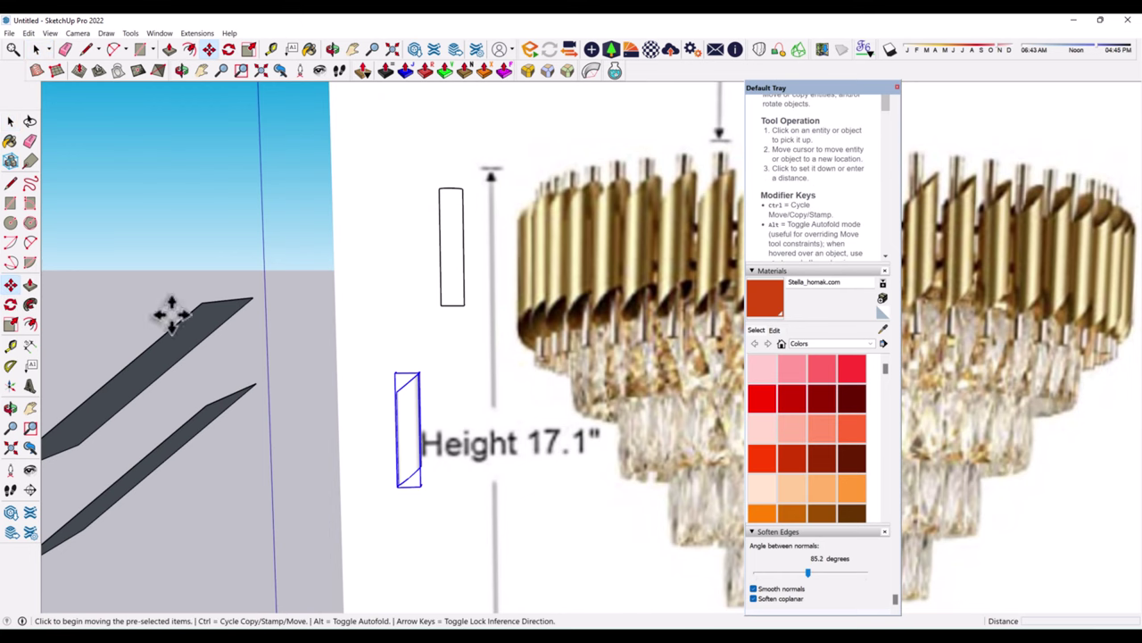
pyautogui.scroll(-3, 402, 393)
pyautogui.click(484, 471)
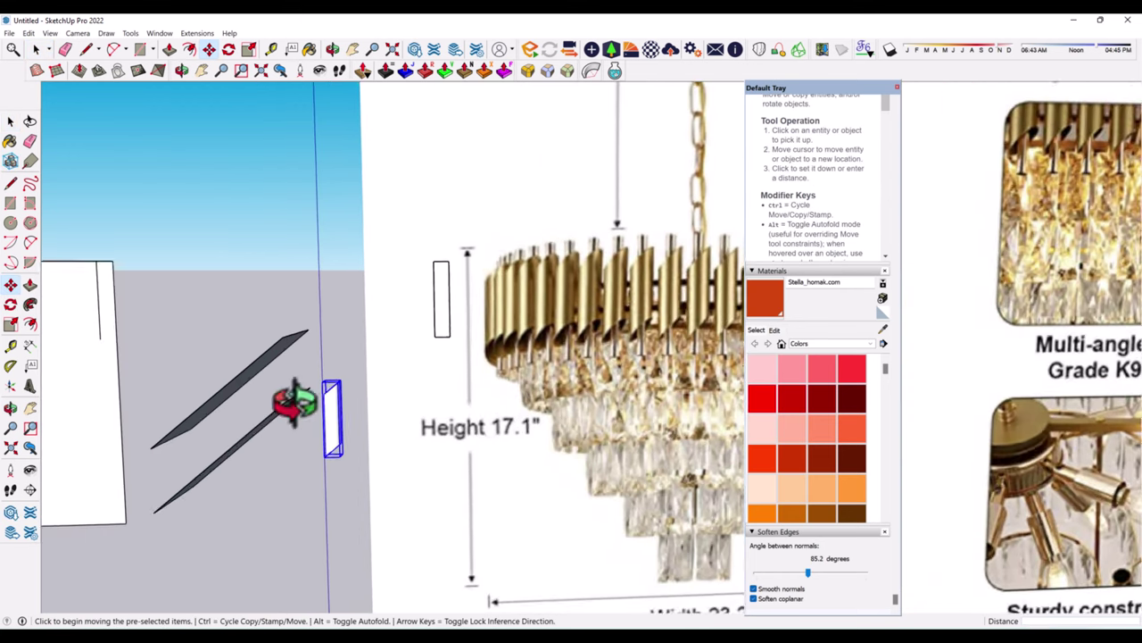
pyautogui.moveTo(280, 400); pyautogui.dragTo(434, 319, button='middle')
pyautogui.scroll(3, 434, 319)
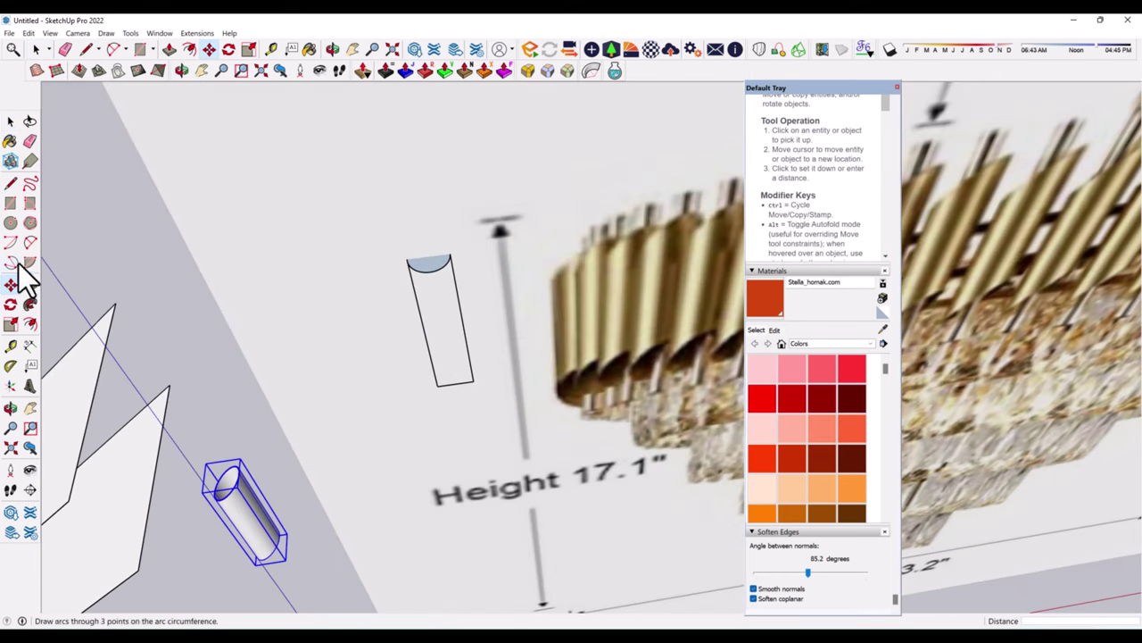
# - Offset the half-round top face inward to leave an inner arc
pyautogui.click(29, 324)
pyautogui.scroll(2, 401, 275)
pyautogui.click(402, 270)
pyautogui.click(416, 270)
pyautogui.press('p')
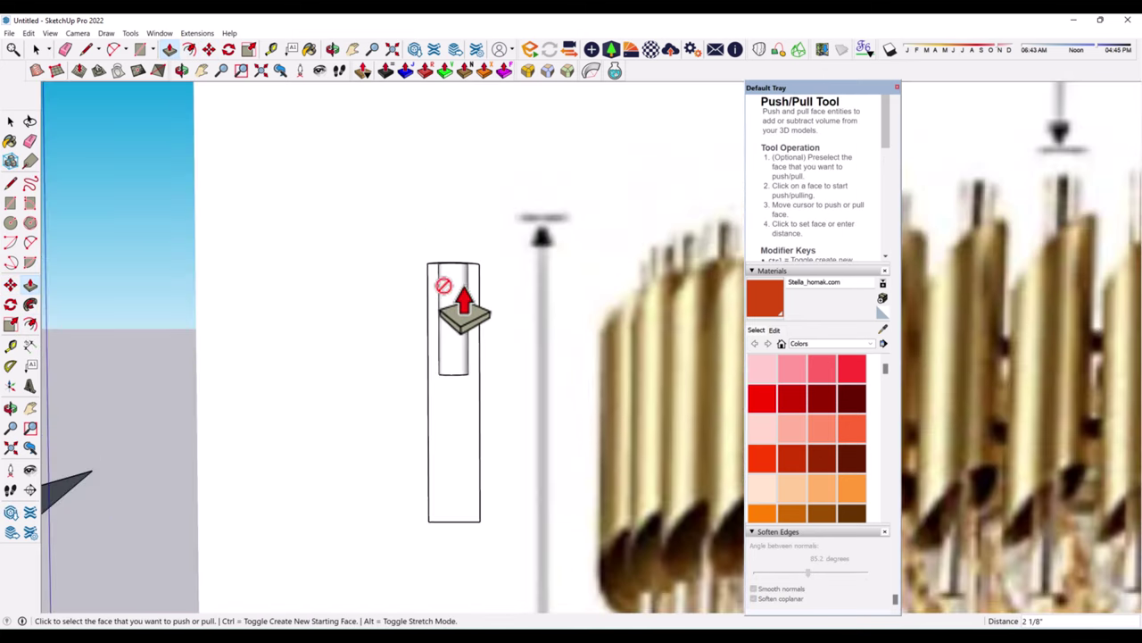
pyautogui.moveTo(446, 293); pyautogui.dragTo(434, 378, button='middle')
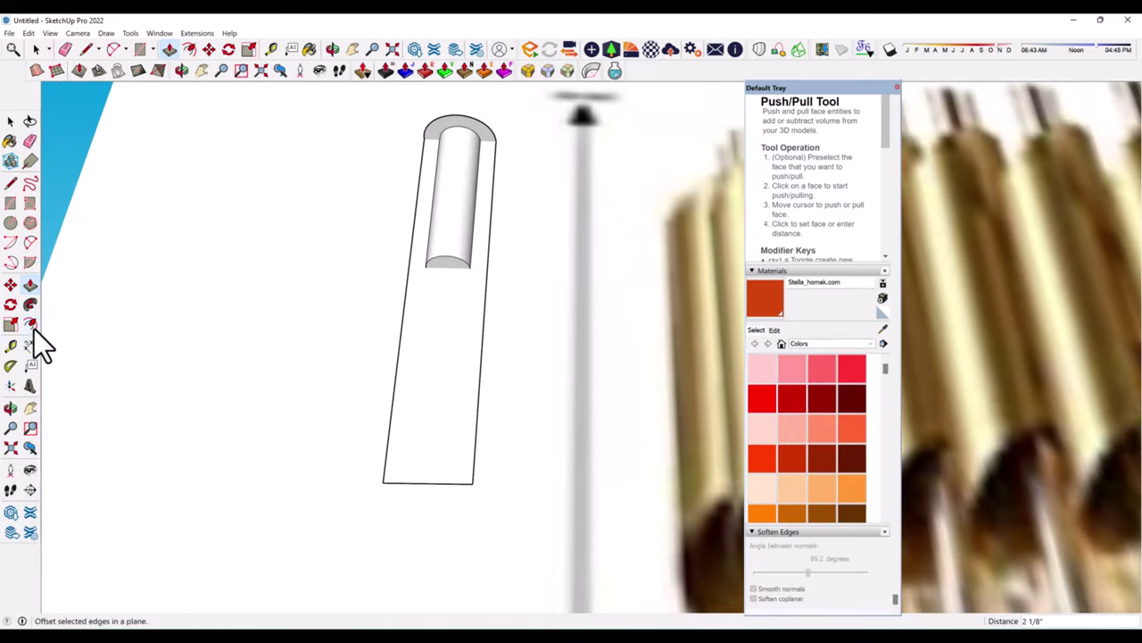
# - Offset the small half-round face inward and push/pull it into a thin rod
pyautogui.click(29, 324)
pyautogui.scroll(2, 448, 263)
pyautogui.click(449, 263)
pyautogui.click(448, 257)
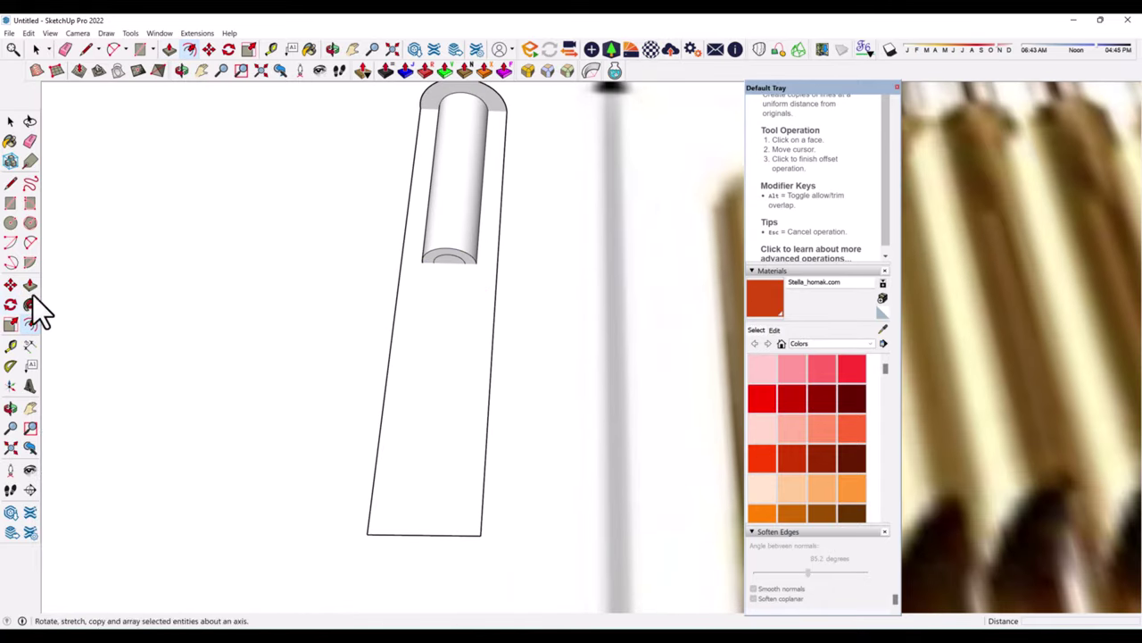
pyautogui.click(29, 284)
pyautogui.click(452, 259)
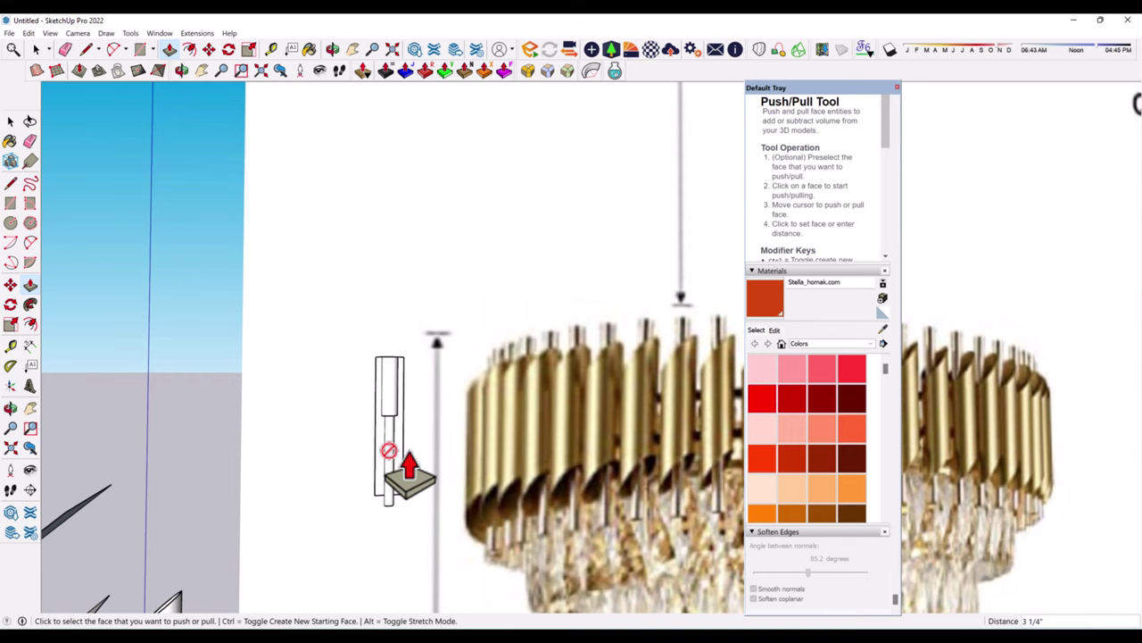
pyautogui.click(10, 121)
pyautogui.moveTo(268, 357); pyautogui.dragTo(409, 409, button='middle')
pyautogui.click(392, 375)
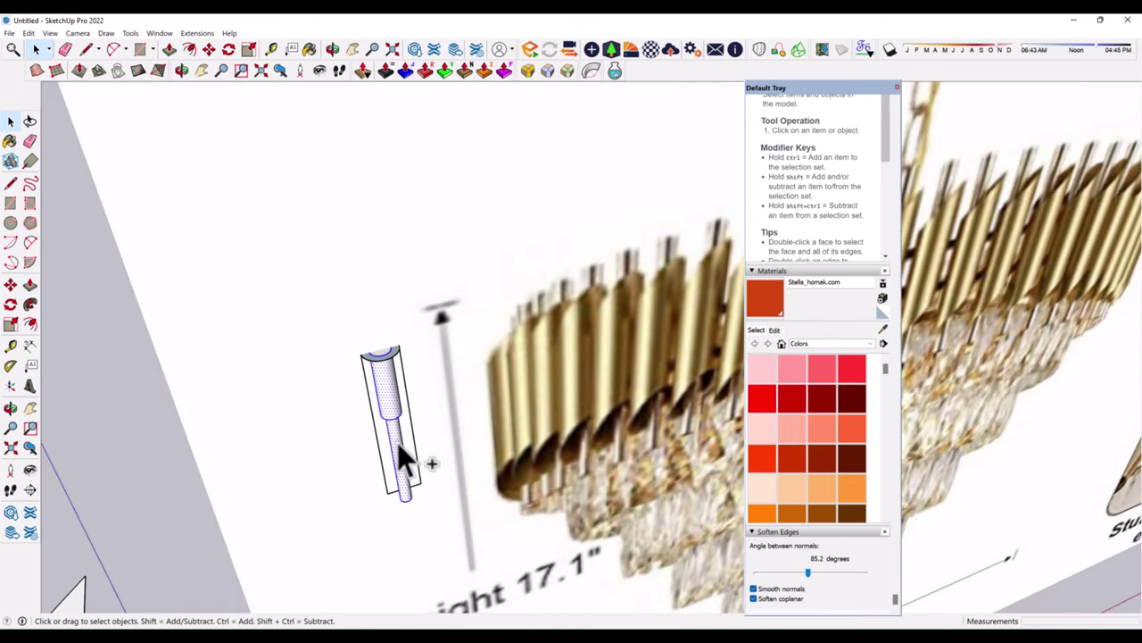
# - Move the thin rod beneath the slant-cut fin
pyautogui.moveTo(401, 455)
pyautogui.mouseDown(button='middle')
pyautogui.moveTo(395, 383)
pyautogui.moveTo(459, 518)
pyautogui.moveTo(347, 530)
pyautogui.mouseUp(button='middle')
pyautogui.scroll(5, 425, 486)
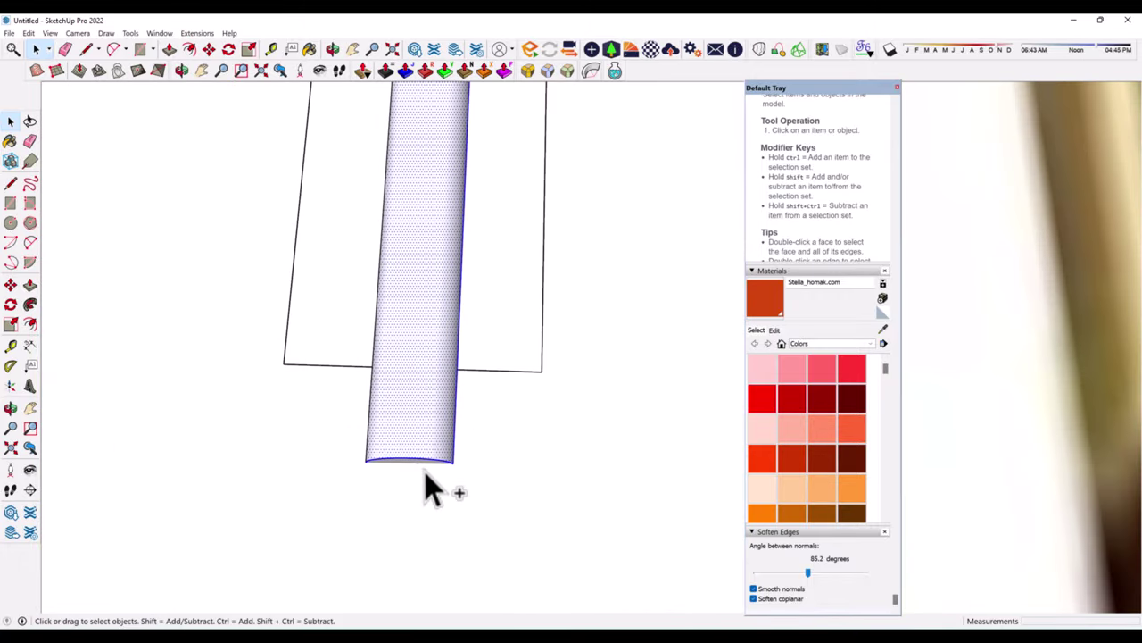
pyautogui.rightClick(426, 425)
pyautogui.click(478, 221)
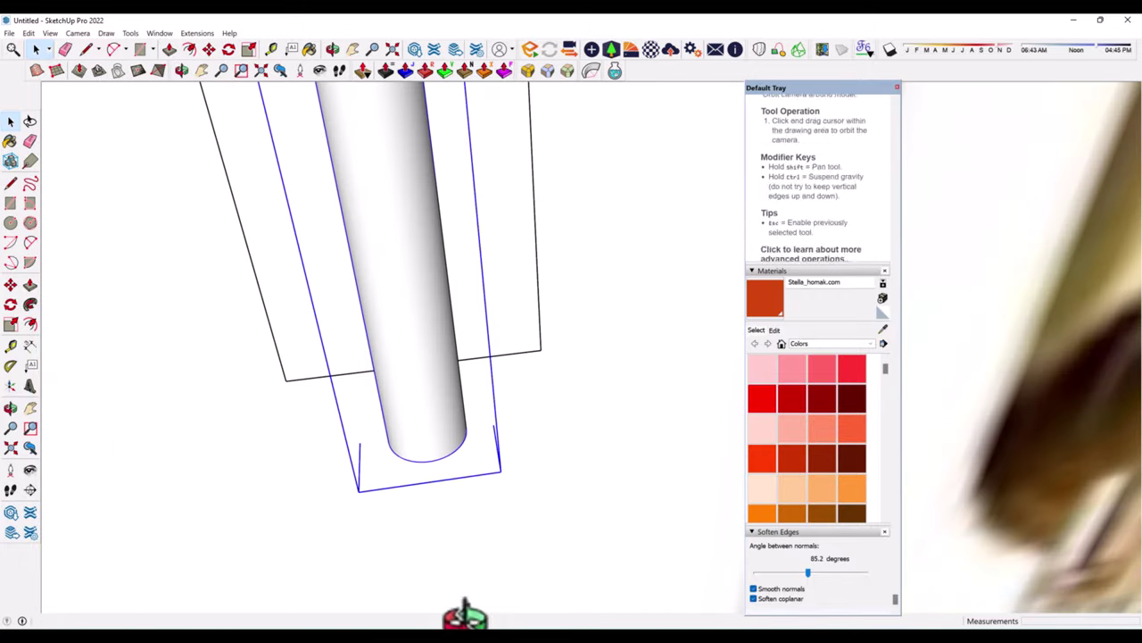
pyautogui.scroll(-5, 384, 436)
pyautogui.scroll(-4, 435, 454)
pyautogui.click(10, 283)
pyautogui.scroll(2, 445, 435)
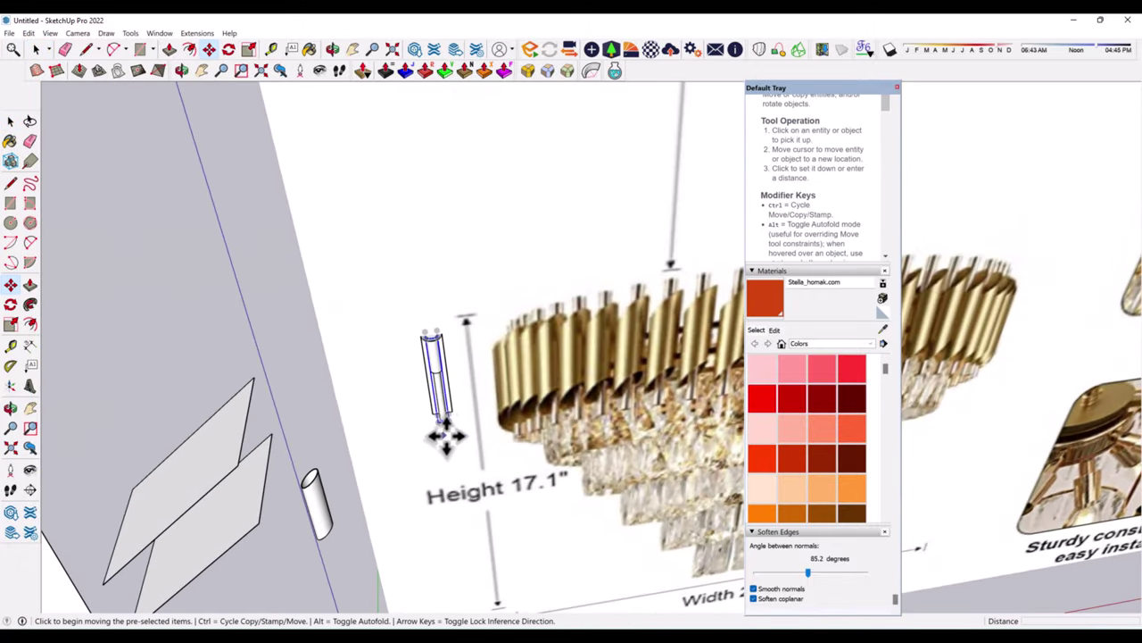
pyautogui.click(395, 438)
pyautogui.press('ctrl')
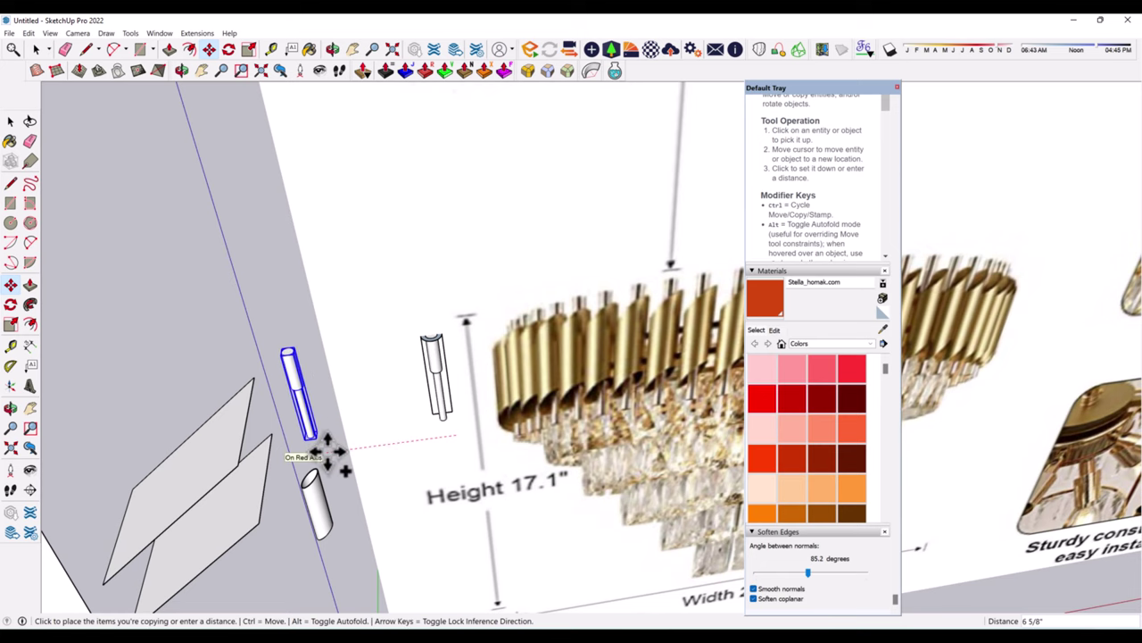
pyautogui.press('ctrl')
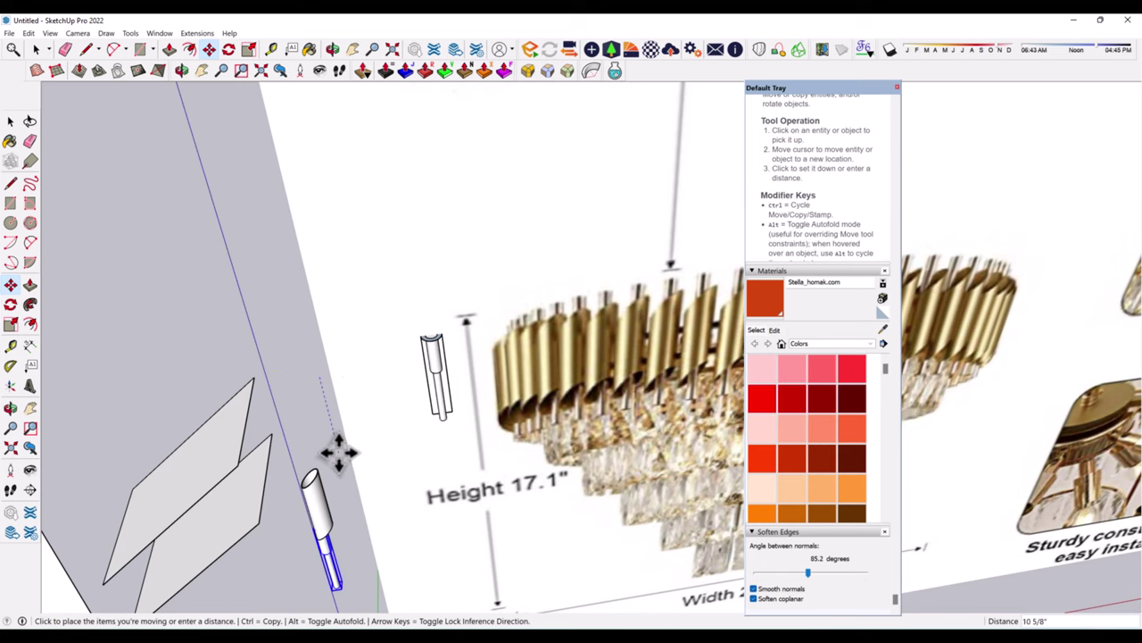
pyautogui.click(306, 493)
# - Reposition the rod into the fin so it protrudes below its lower end
pyautogui.scroll(3, 301, 464)
pyautogui.scroll(3, 292, 455)
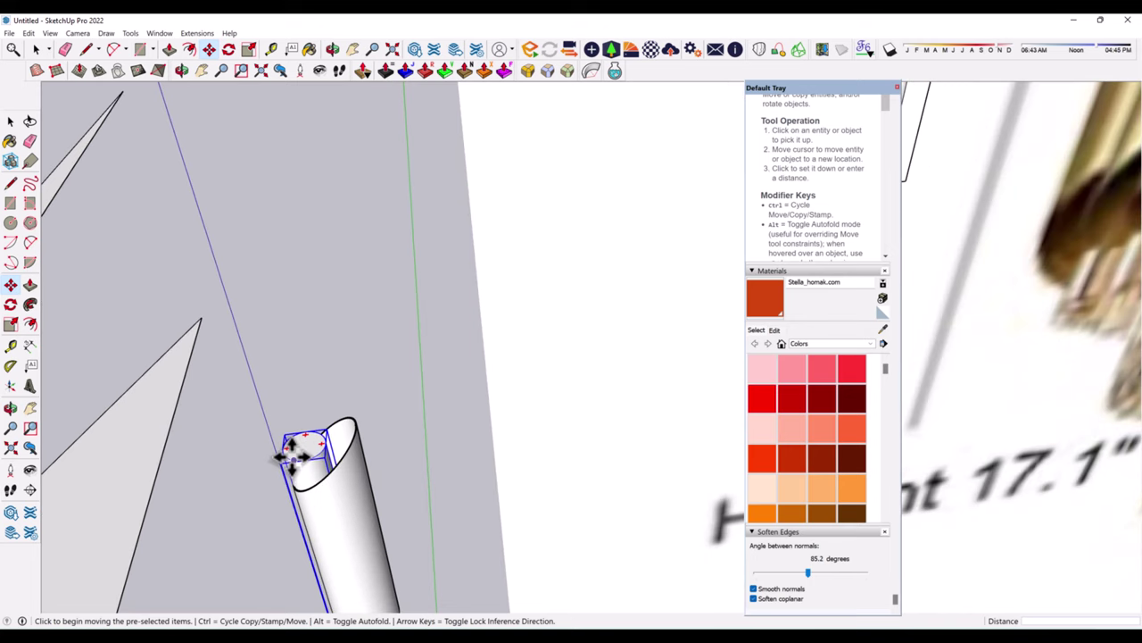
pyautogui.scroll(-3, 292, 462)
pyautogui.scroll(-3, 276, 429)
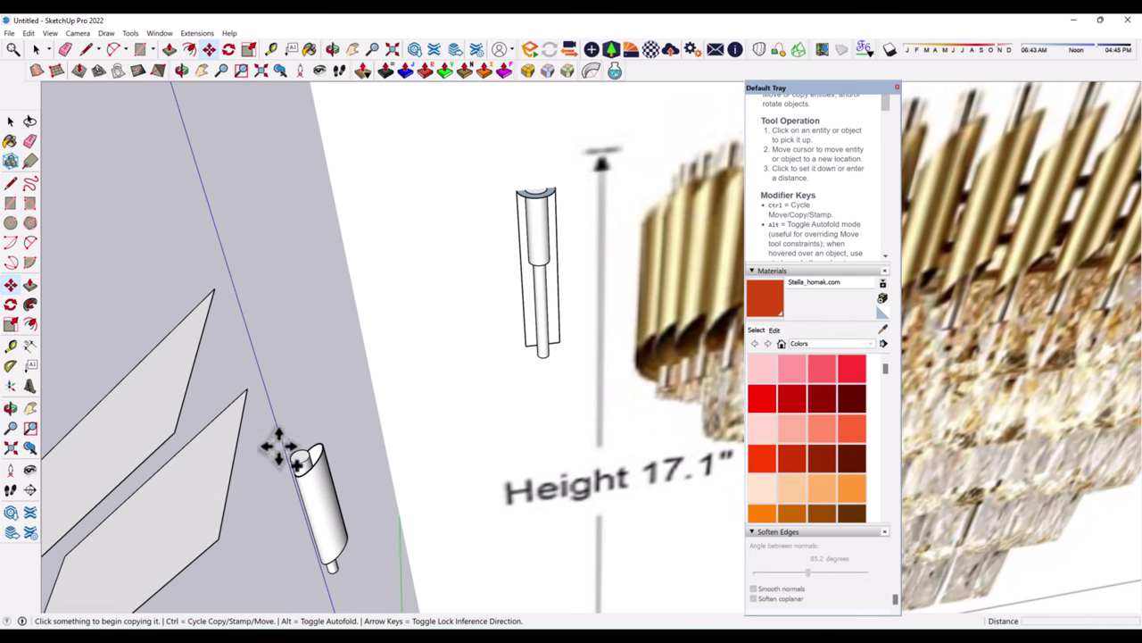
pyautogui.scroll(2, 278, 446)
pyautogui.press('space')
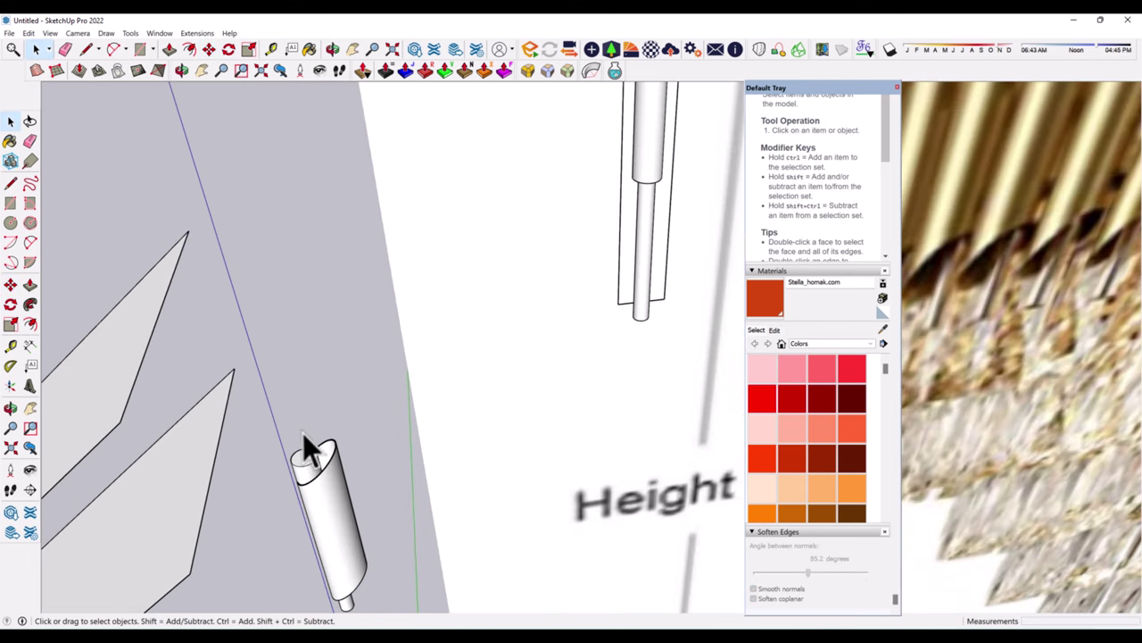
pyautogui.click(9, 288)
pyautogui.scroll(1, 301, 460)
pyautogui.scroll(-5, 311, 463)
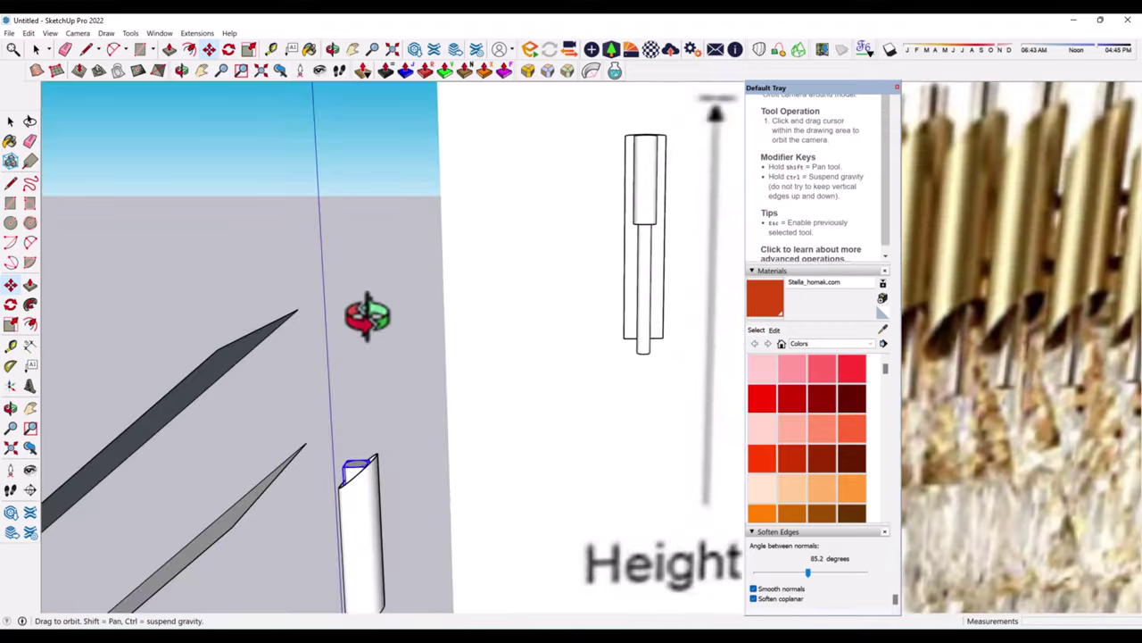
pyautogui.scroll(-3, 369, 310)
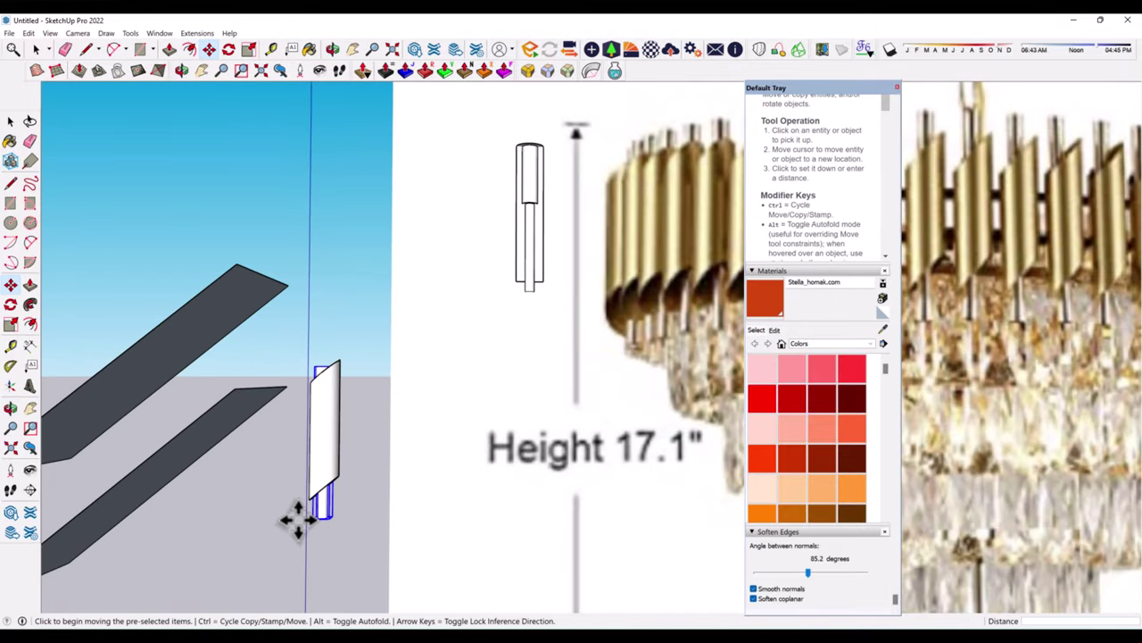
pyautogui.scroll(2, 299, 520)
pyautogui.click(369, 516)
pyautogui.scroll(-2, 357, 526)
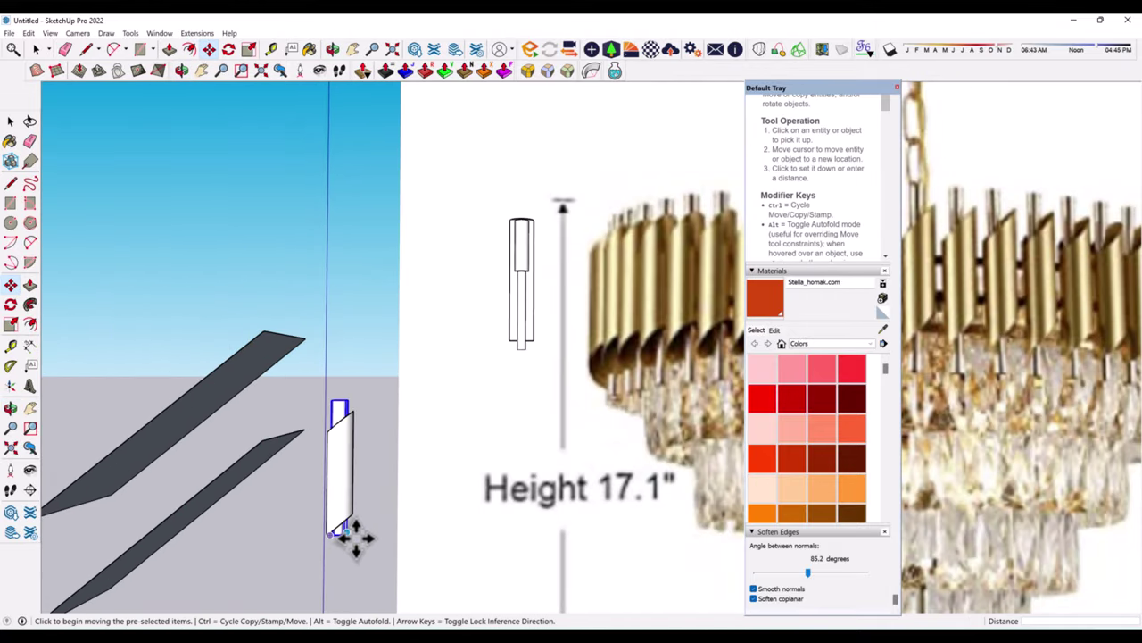
pyautogui.scroll(3, 361, 404)
pyautogui.scroll(3, 347, 403)
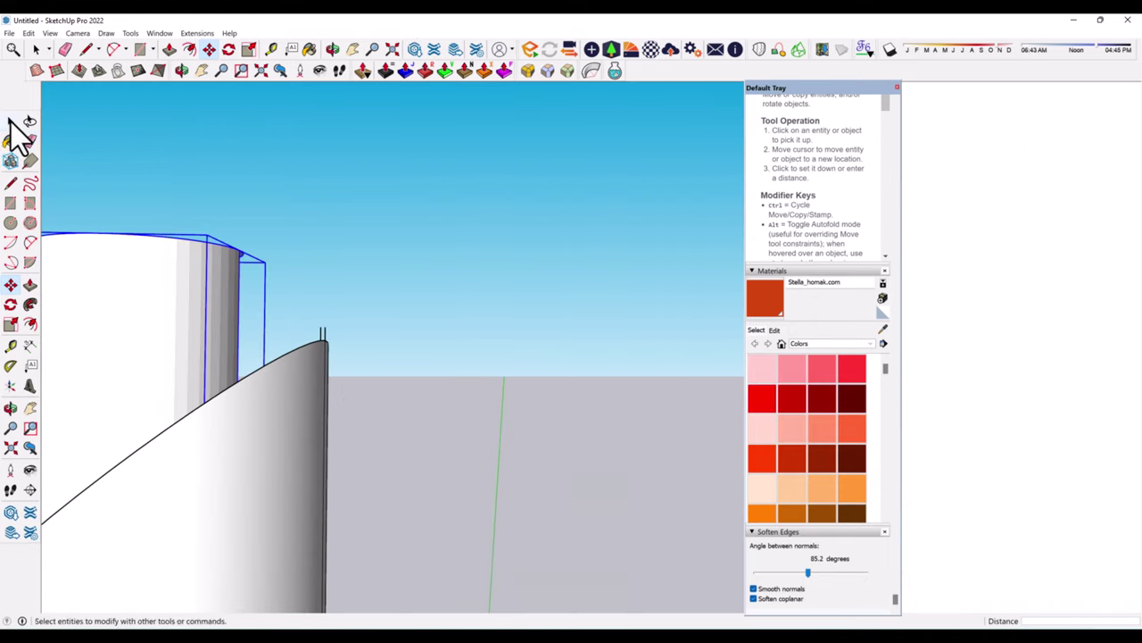
# - Draw a line across the slant-cut tube's rim
pyautogui.moveTo(344, 324)
pyautogui.mouseDown(button='middle')
pyautogui.moveTo(355, 482)
pyautogui.moveTo(491, 458)
pyautogui.mouseUp(button='middle')
pyautogui.click(11, 183)
pyautogui.scroll(2, 421, 375)
pyautogui.scroll(2, 268, 397)
pyautogui.click(264, 397)
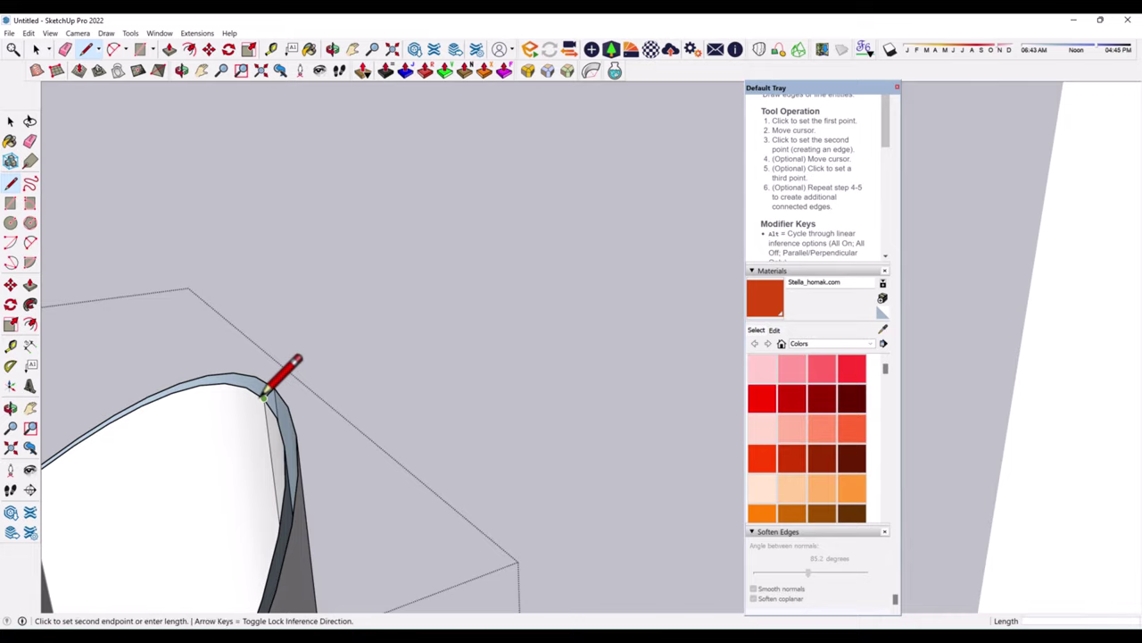
# - Erase the stray edges around the tube's open cut end
pyautogui.click(29, 141)
pyautogui.scroll(-3, 224, 339)
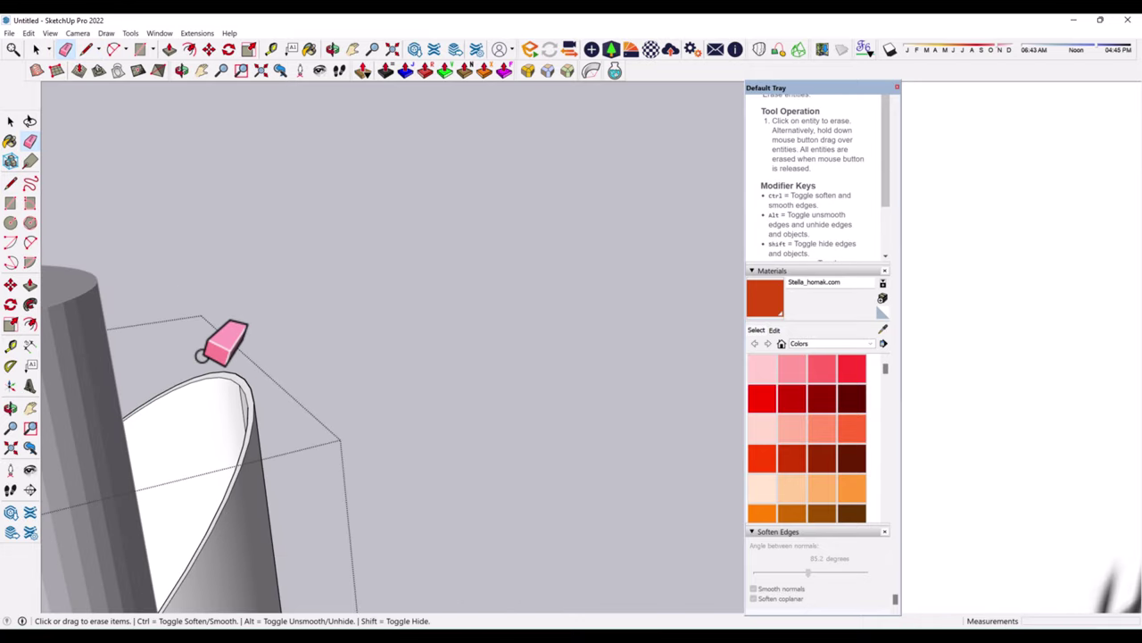
pyautogui.scroll(-3, 248, 345)
pyautogui.scroll(-3, 214, 465)
pyautogui.scroll(5, 196, 479)
pyautogui.moveTo(258, 536); pyautogui.dragTo(205, 178, button='middle')
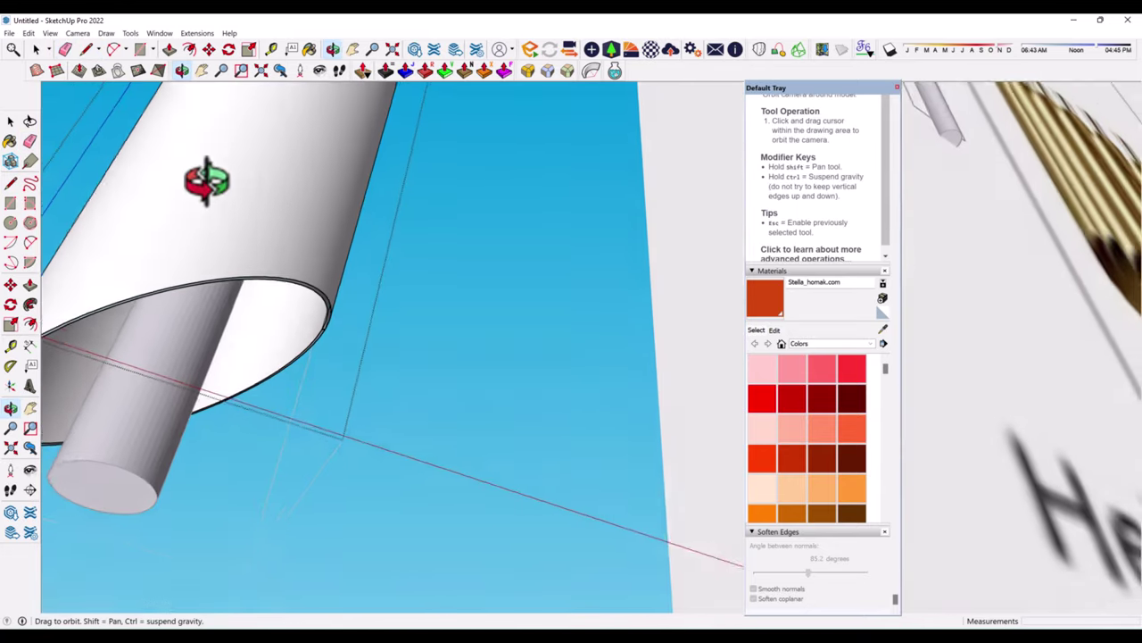
pyautogui.scroll(3, 357, 384)
pyautogui.scroll(3, 47, 257)
pyautogui.press('l')
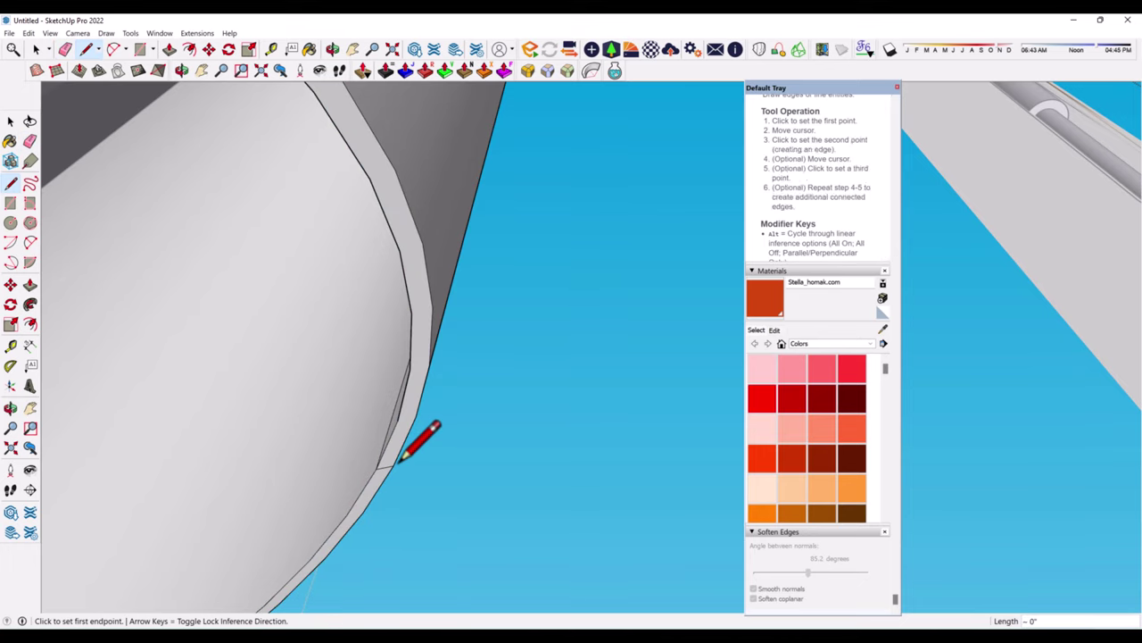
pyautogui.press('e')
pyautogui.scroll(2, 390, 475)
pyautogui.scroll(-5, 375, 450)
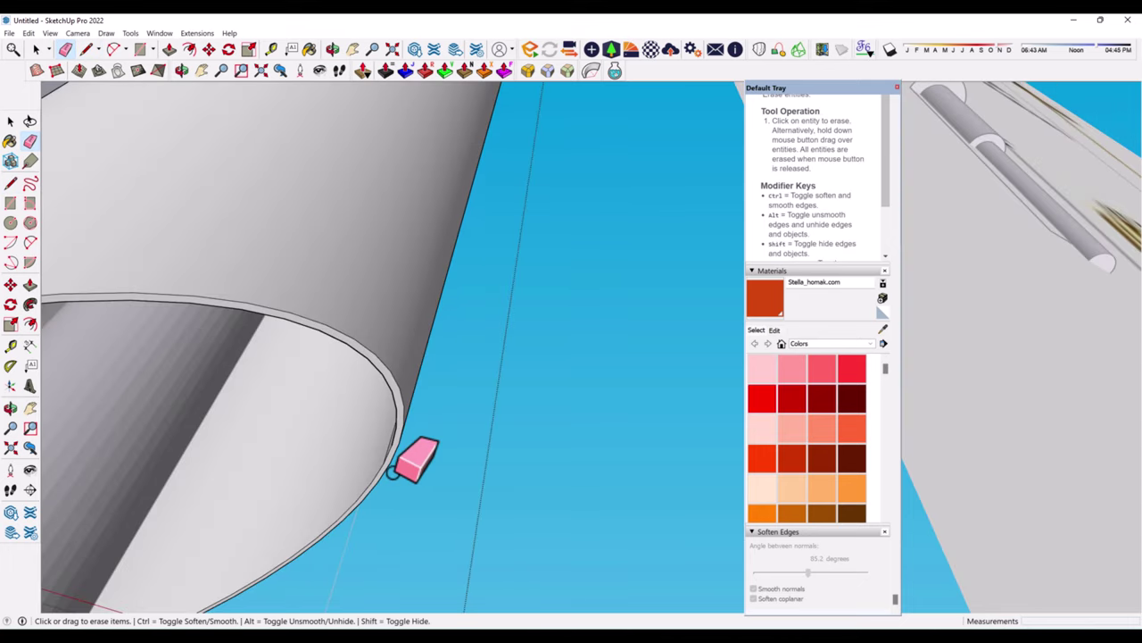
pyautogui.moveTo(414, 459)
pyautogui.mouseDown(button='middle')
pyautogui.moveTo(262, 454)
pyautogui.moveTo(324, 309)
pyautogui.mouseUp(button='middle')
pyautogui.press('space')
pyautogui.moveTo(413, 237); pyautogui.dragTo(327, 210, button='middle')
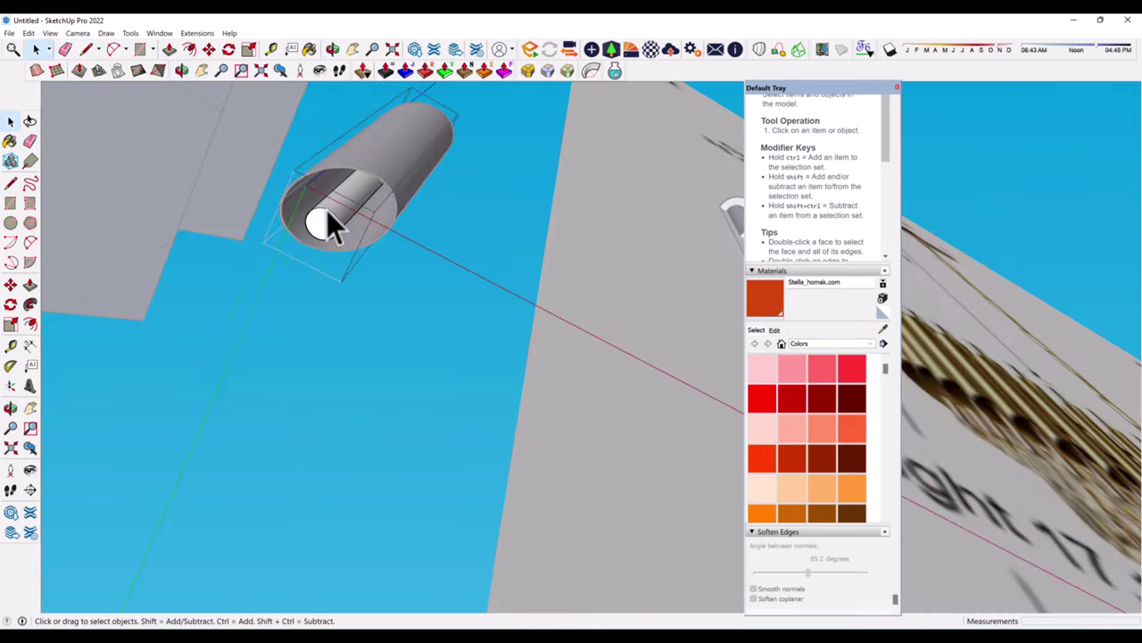
# - Offset the small end circle inward and push/pull it into a thin inner rod
pyautogui.click(327, 210)
pyautogui.click(29, 283)
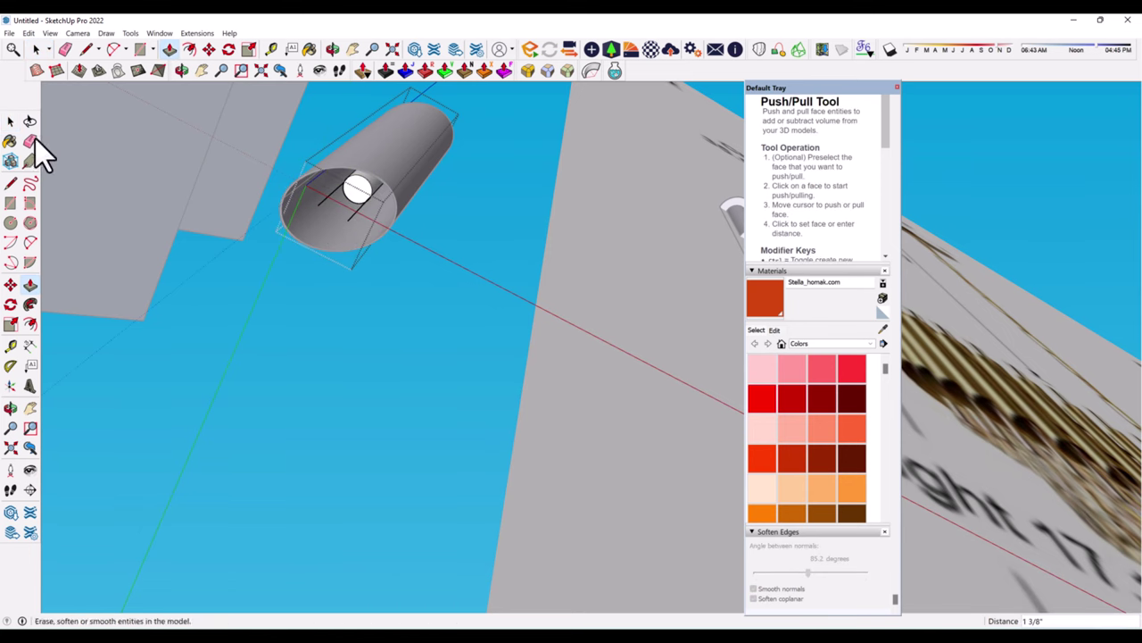
pyautogui.click(32, 141)
pyautogui.click(30, 324)
pyautogui.scroll(2, 357, 204)
pyautogui.click(353, 191)
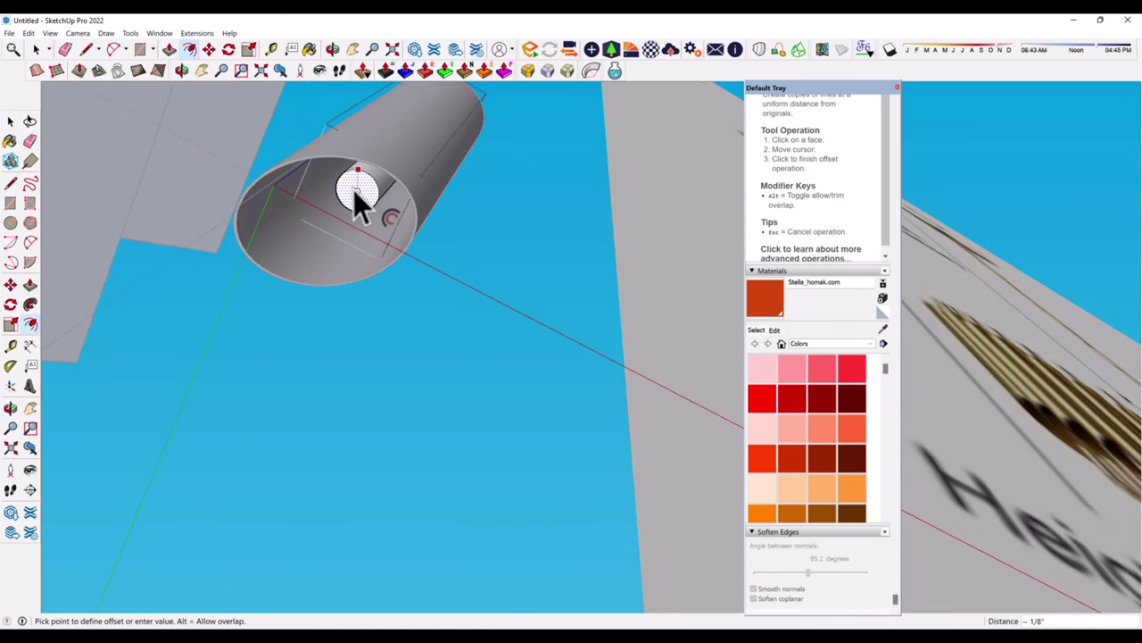
pyautogui.click(368, 201)
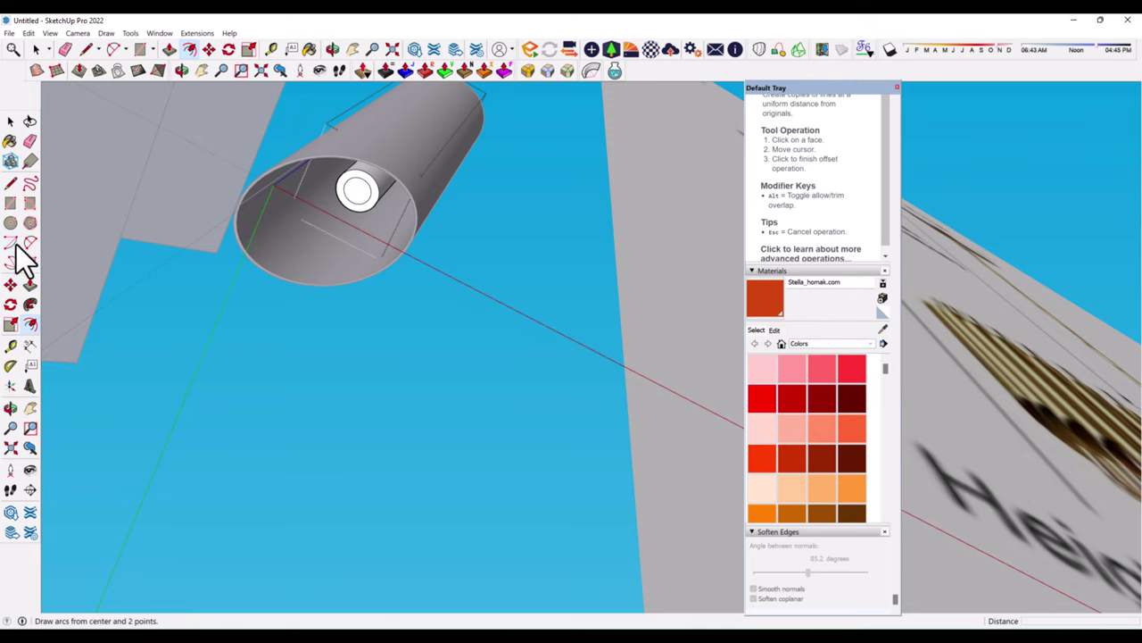
pyautogui.click(29, 284)
pyautogui.moveTo(365, 199)
pyautogui.mouseDown(button='middle')
pyautogui.moveTo(346, 466)
pyautogui.moveTo(327, 477)
pyautogui.mouseUp(button='middle')
pyautogui.scroll(-3, 188, 473)
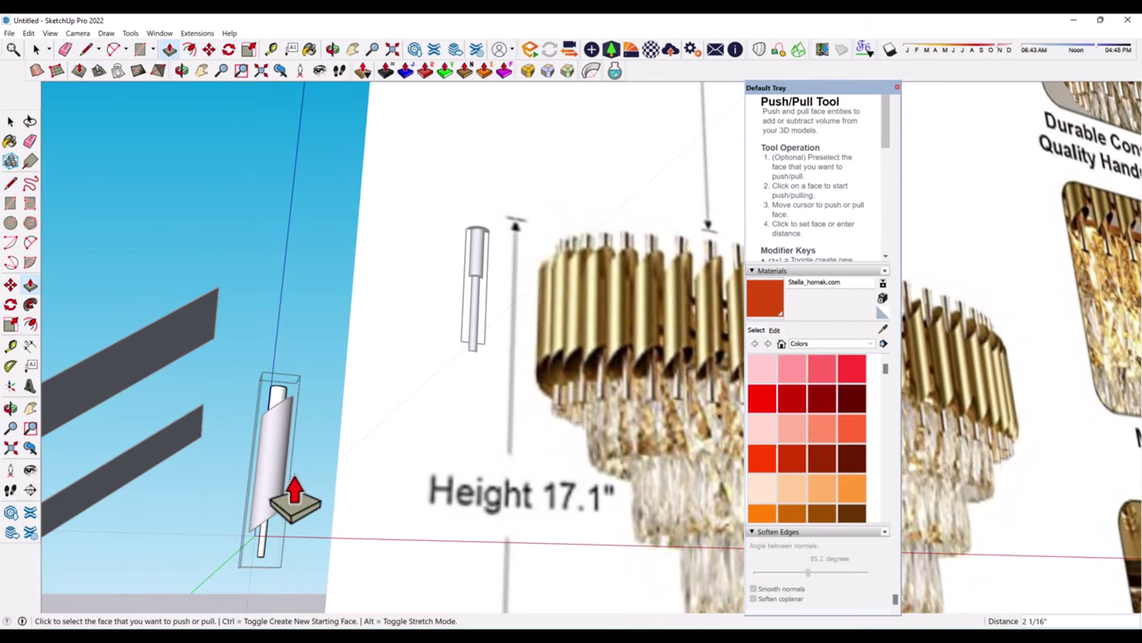
# - Group the tube and inner rod into one fin
pyautogui.click(13, 120)
pyautogui.moveTo(178, 357); pyautogui.dragTo(217, 429, button='middle')
pyautogui.scroll(3, 302, 457)
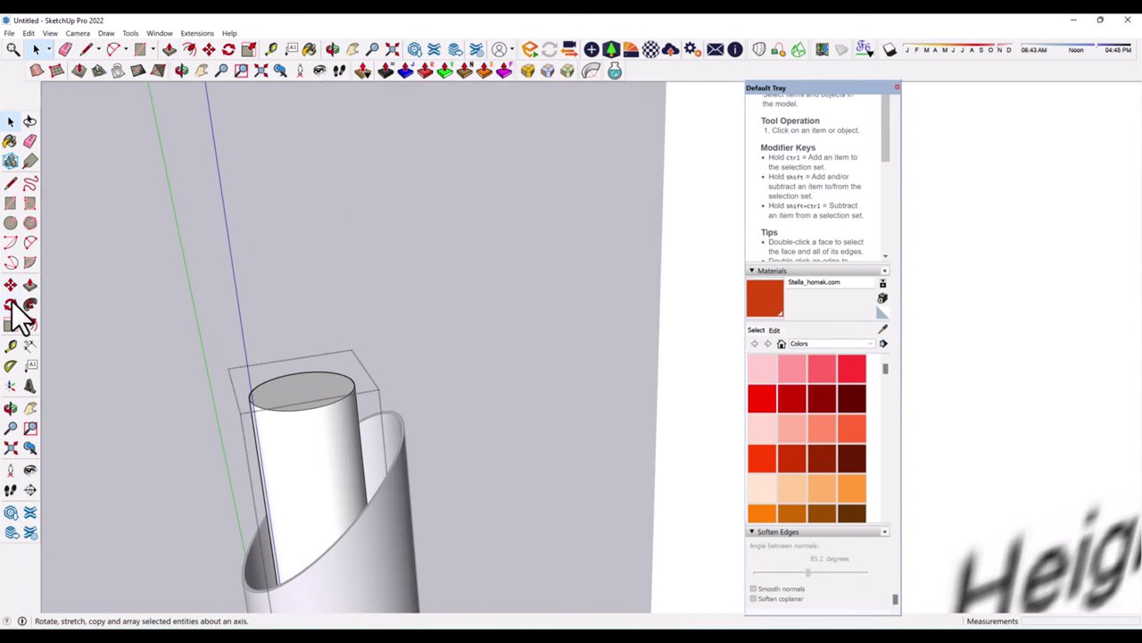
pyautogui.scroll(-4, 302, 457)
pyautogui.moveTo(301, 457); pyautogui.dragTo(433, 201, button='middle')
pyautogui.scroll(-2, 436, 384)
pyautogui.rightClick(409, 326)
pyautogui.click(439, 441)
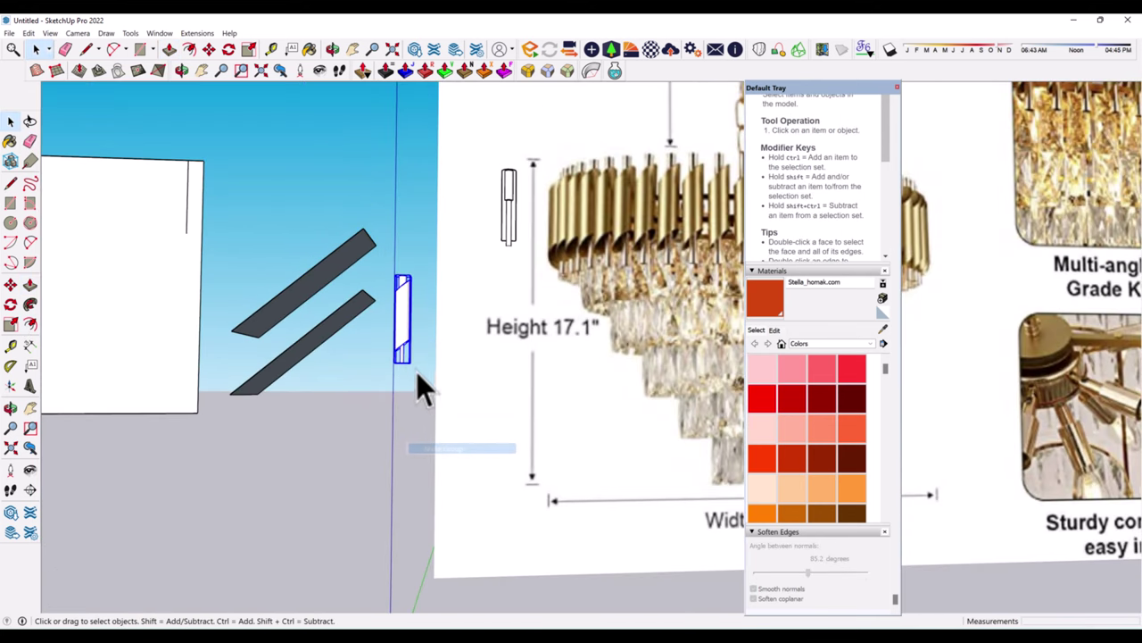
# - Move the grouped fin beside the ring
pyautogui.press('m')
pyautogui.click(397, 329)
pyautogui.scroll(-3, 64, 396)
pyautogui.scroll(-2, 454, 357)
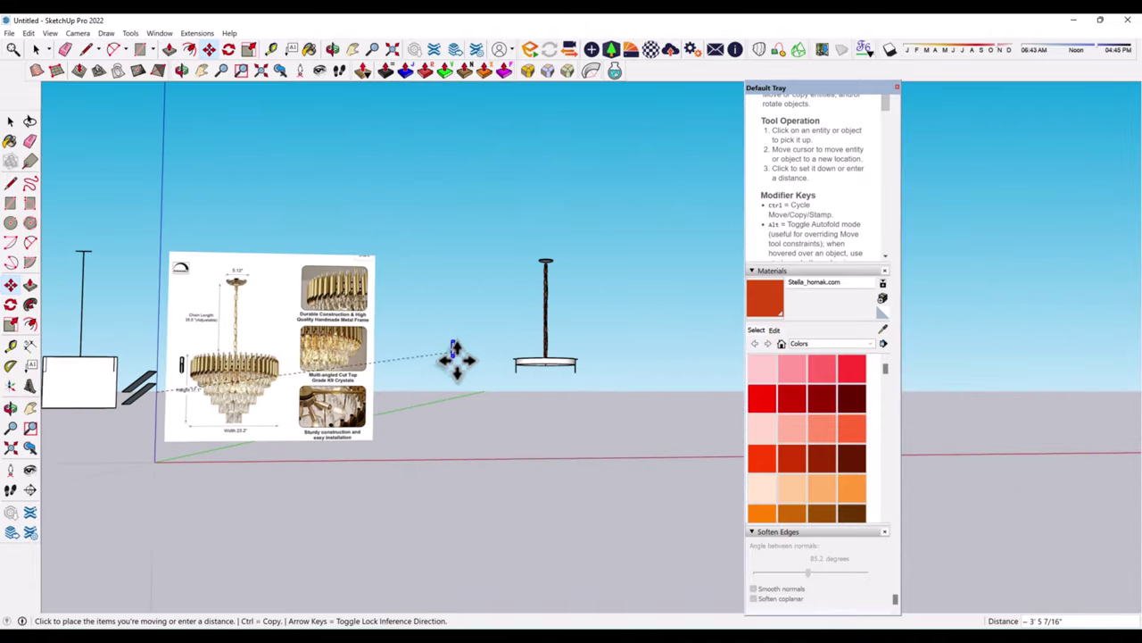
pyautogui.scroll(3, 540, 366)
pyautogui.scroll(2, 540, 366)
pyautogui.click(547, 346)
# - Scale the fin up to suit the ring's size
pyautogui.scroll(3, 548, 345)
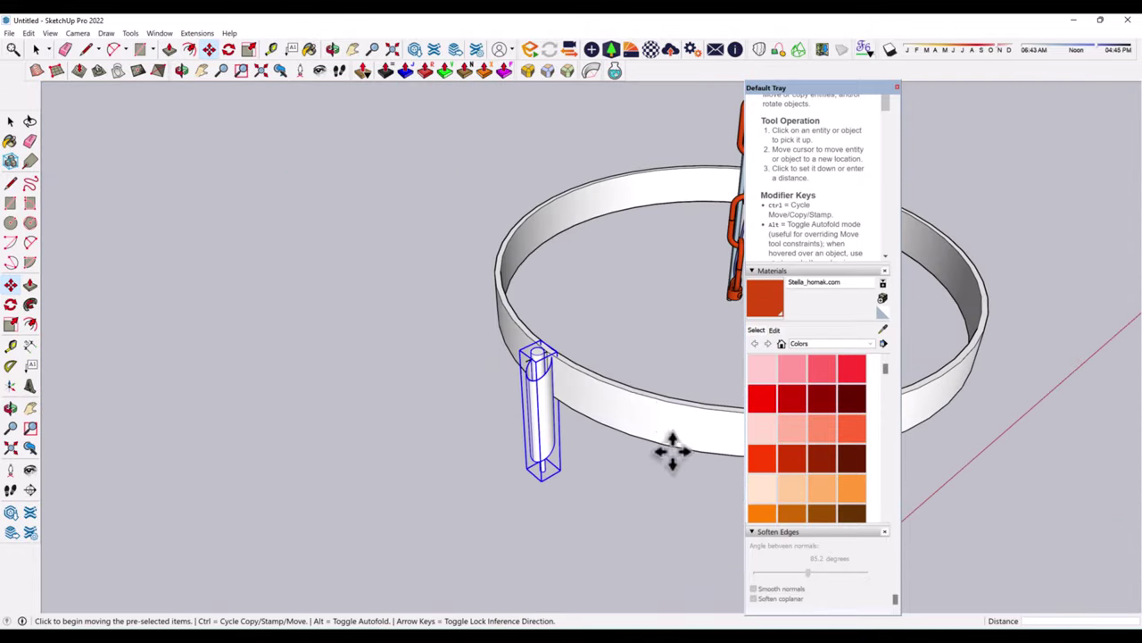
pyautogui.scroll(3, 607, 401)
pyautogui.scroll(-3, 526, 357)
pyautogui.scroll(-3, 556, 403)
pyautogui.scroll(2, 566, 408)
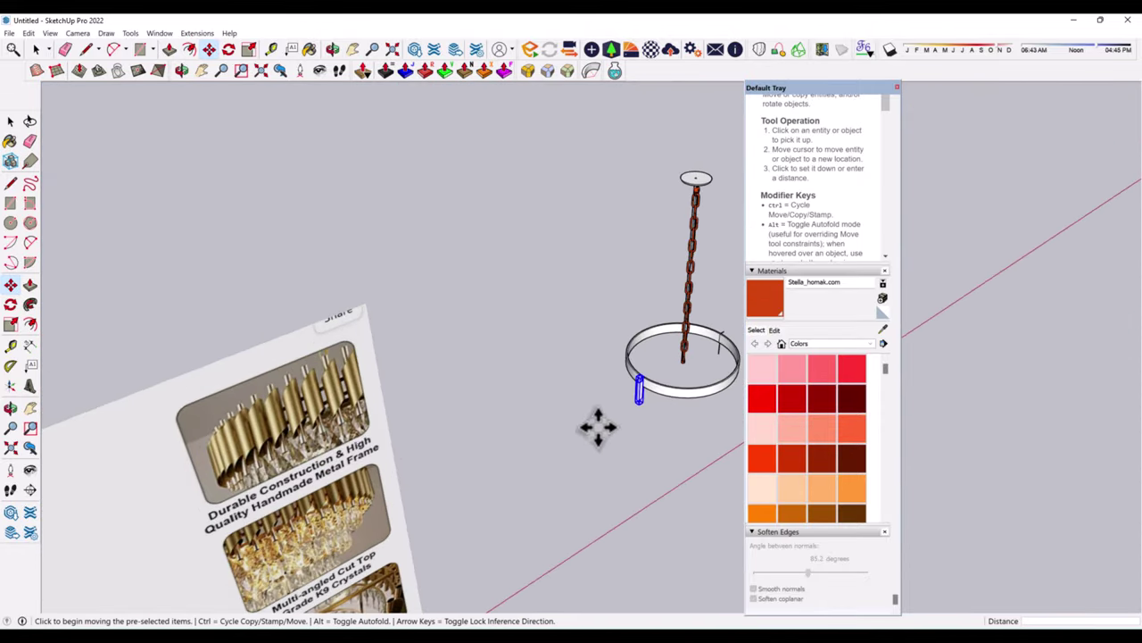
pyautogui.scroll(2, 599, 426)
pyautogui.scroll(3, 625, 392)
pyautogui.moveTo(633, 395); pyautogui.dragTo(564, 317, button='middle')
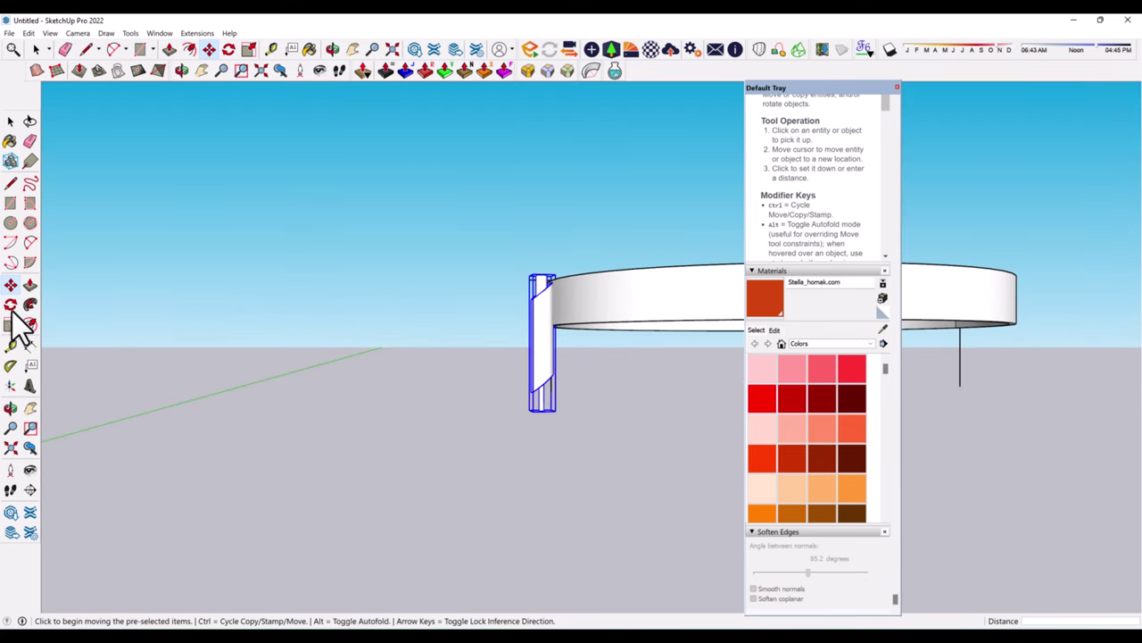
pyautogui.press('s')
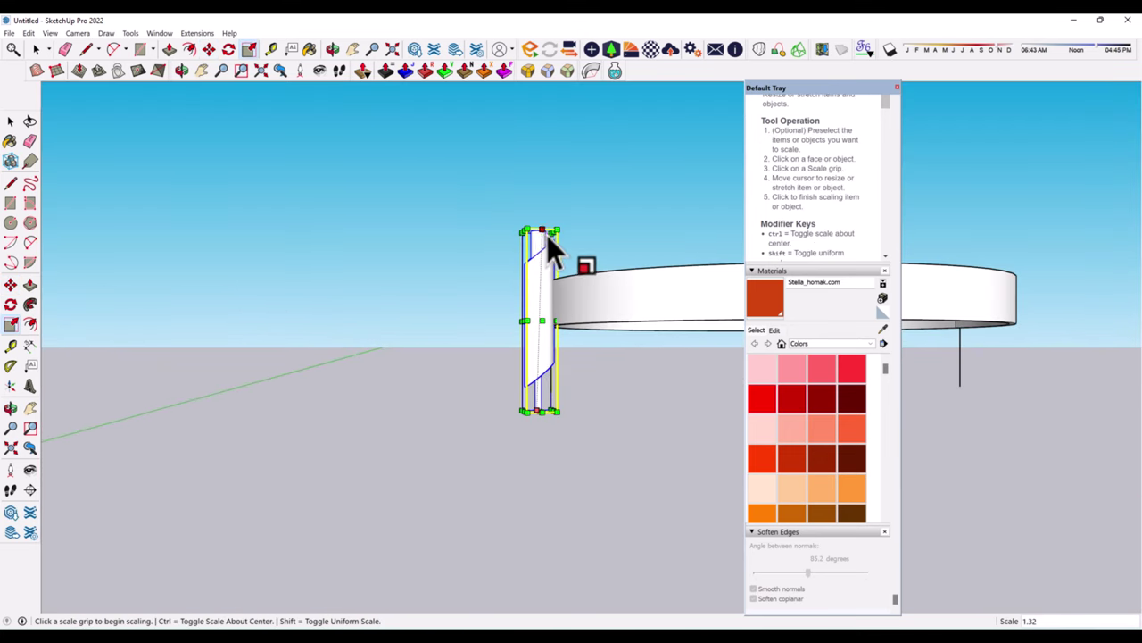
pyautogui.moveTo(546, 235); pyautogui.dragTo(533, 263, button='middle')
# - Move the enlarged fin flush against the ring's outer wall
pyautogui.moveTo(514, 424); pyautogui.dragTo(453, 317, button='middle')
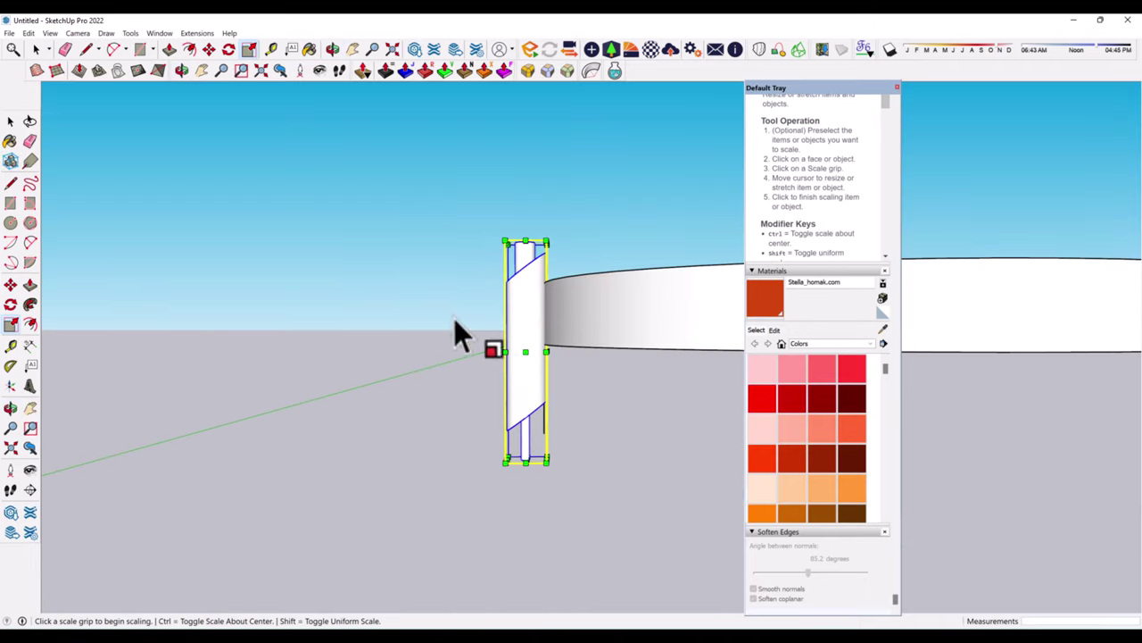
pyautogui.press('m')
pyautogui.moveTo(542, 298); pyautogui.dragTo(543, 375, button='middle')
pyautogui.scroll(2, 533, 315)
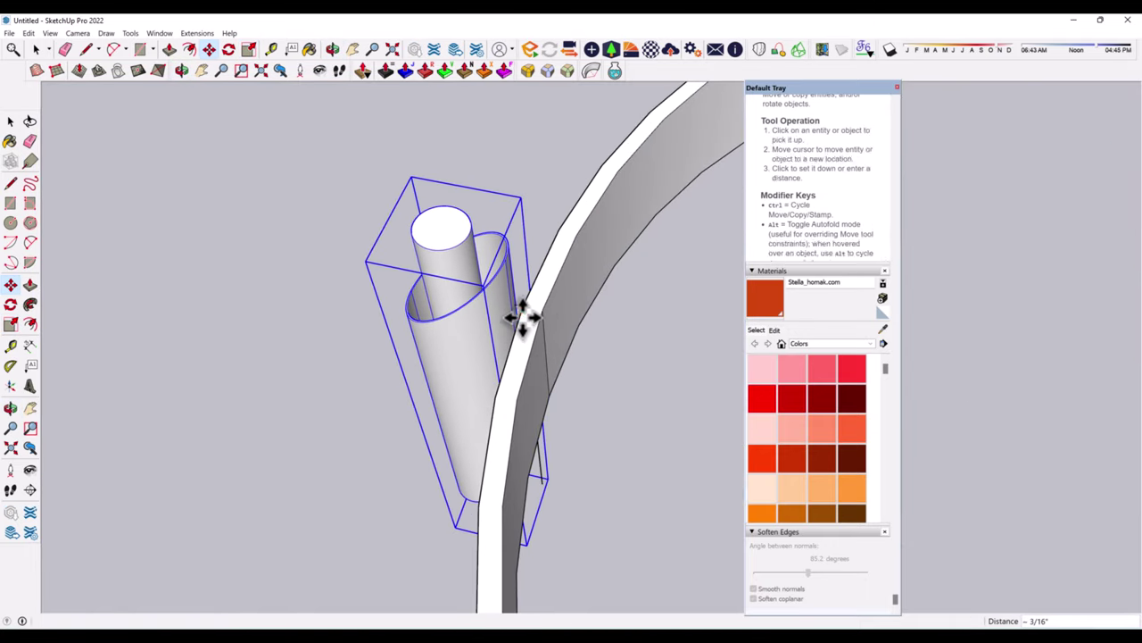
pyautogui.scroll(-5, 534, 314)
# - Fill the ring's bottom with a face, replacing the diameter line with a radius
pyautogui.click(11, 185)
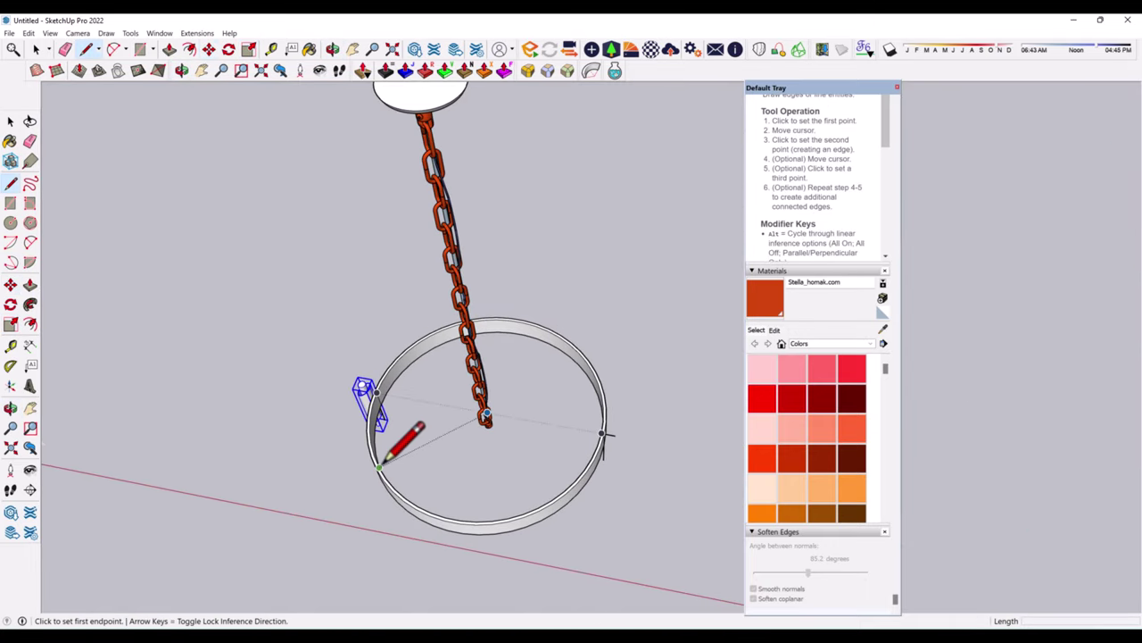
pyautogui.click(604, 395)
pyautogui.press('e')
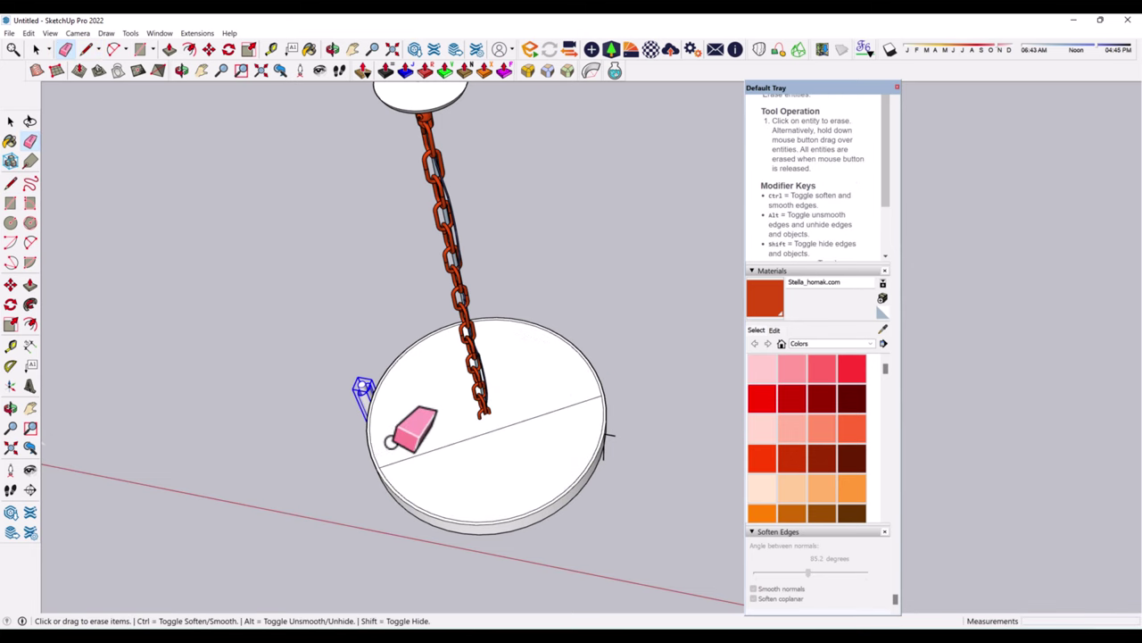
pyautogui.click(11, 183)
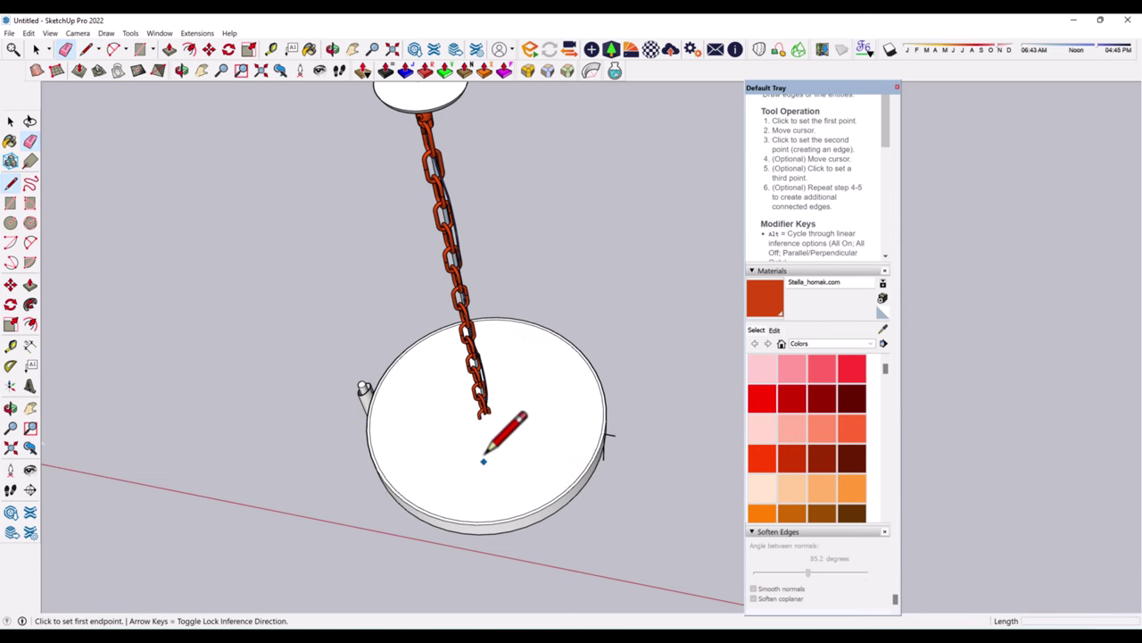
pyautogui.click(389, 466)
pyautogui.scroll(2, 487, 411)
# - Move the circle aside and draw a line inside it
pyautogui.press('space')
pyautogui.scroll(-3, 439, 419)
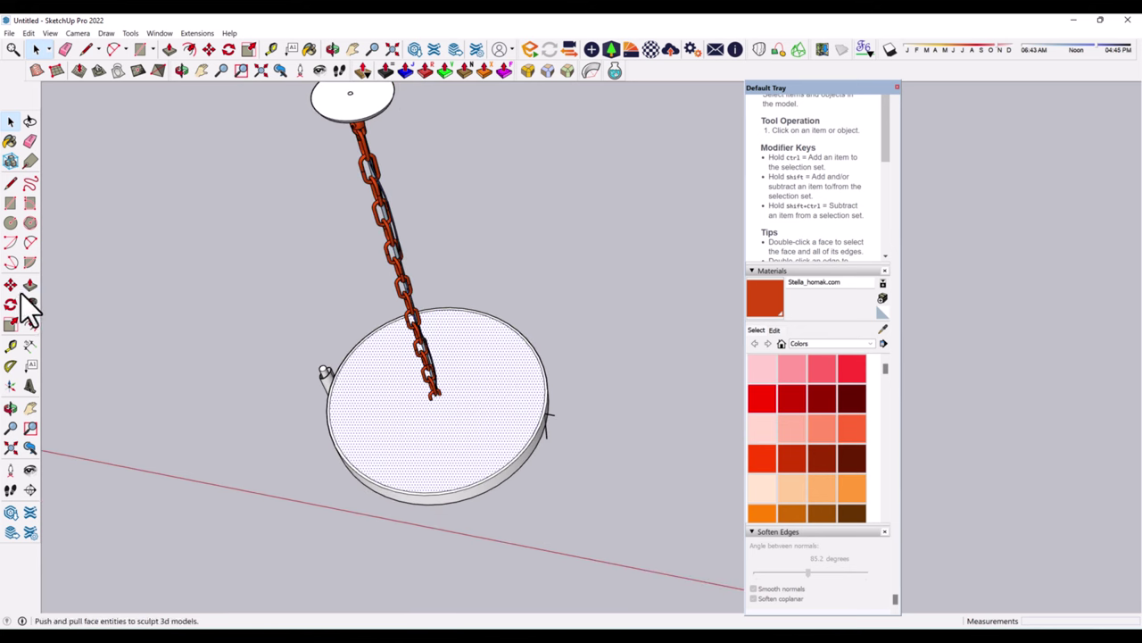
pyautogui.click(10, 285)
pyautogui.click(396, 416)
pyautogui.press('l')
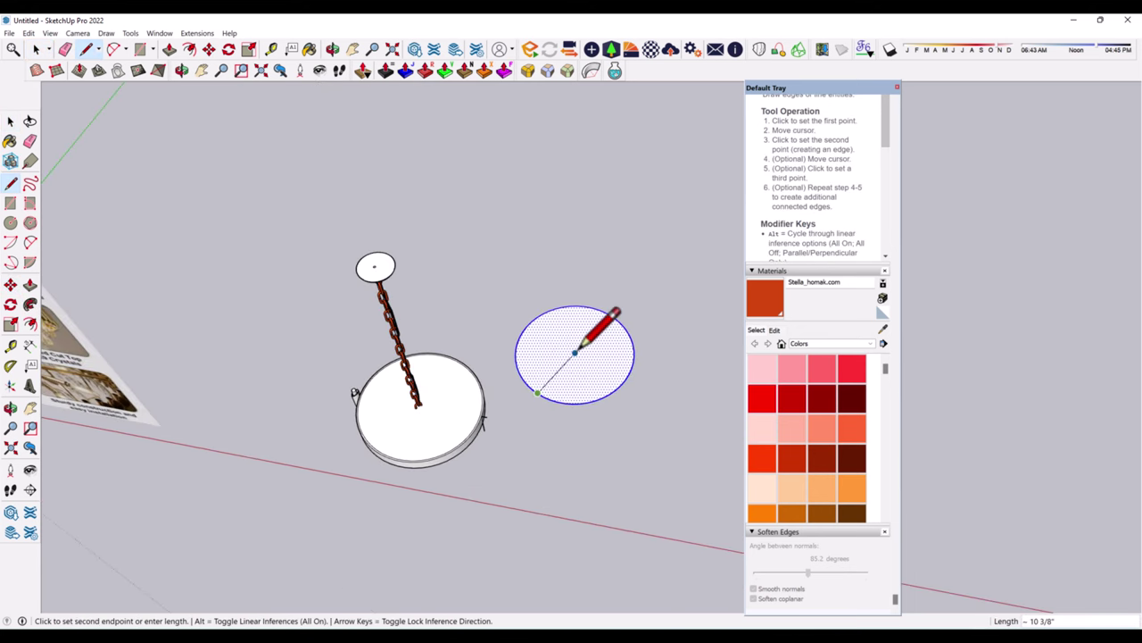
pyautogui.click(11, 122)
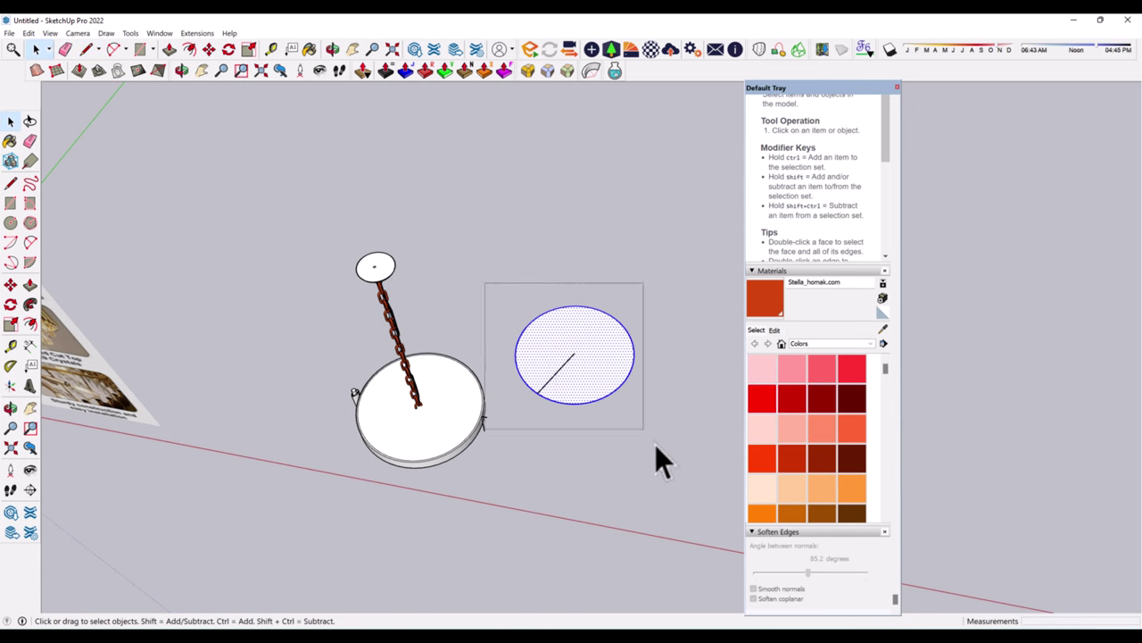
# - Move the circle back onto the disc inside the ring
pyautogui.click(10, 285)
pyautogui.click(539, 393)
pyautogui.scroll(2, 378, 442)
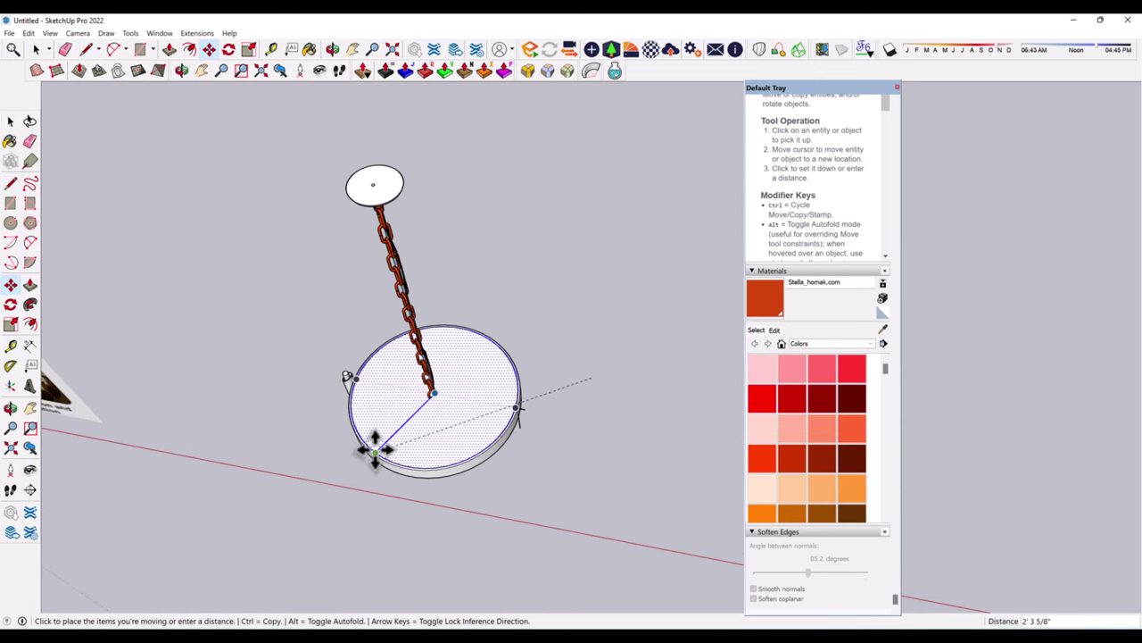
pyautogui.scroll(1, 384, 451)
pyautogui.scroll(2, 382, 452)
pyautogui.click(456, 366)
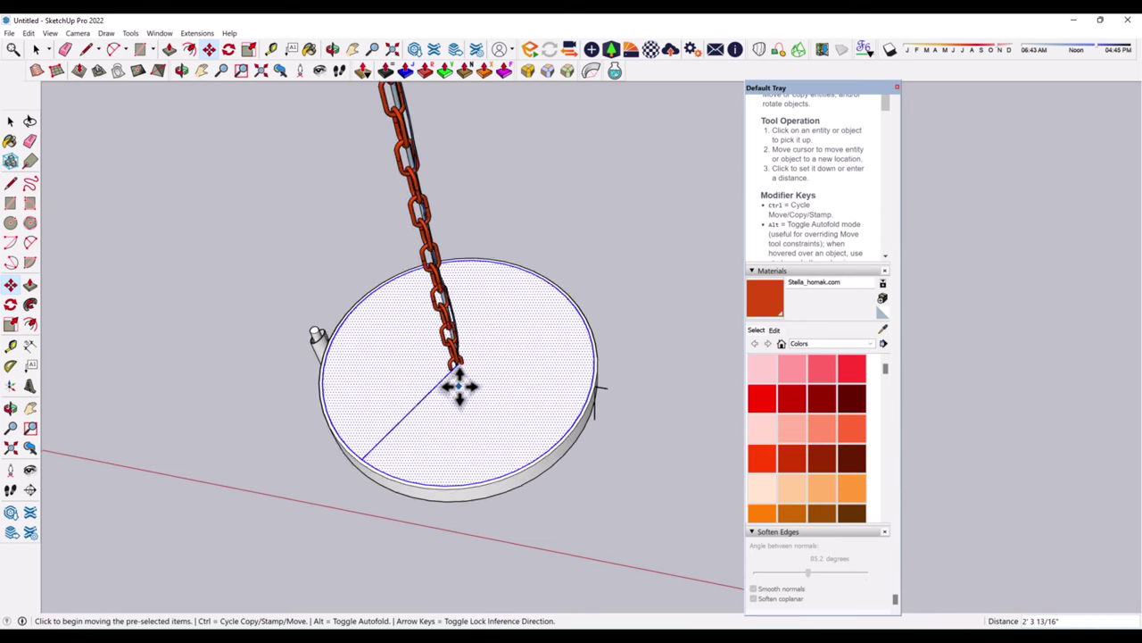
pyautogui.scroll(2, 458, 382)
pyautogui.click(11, 122)
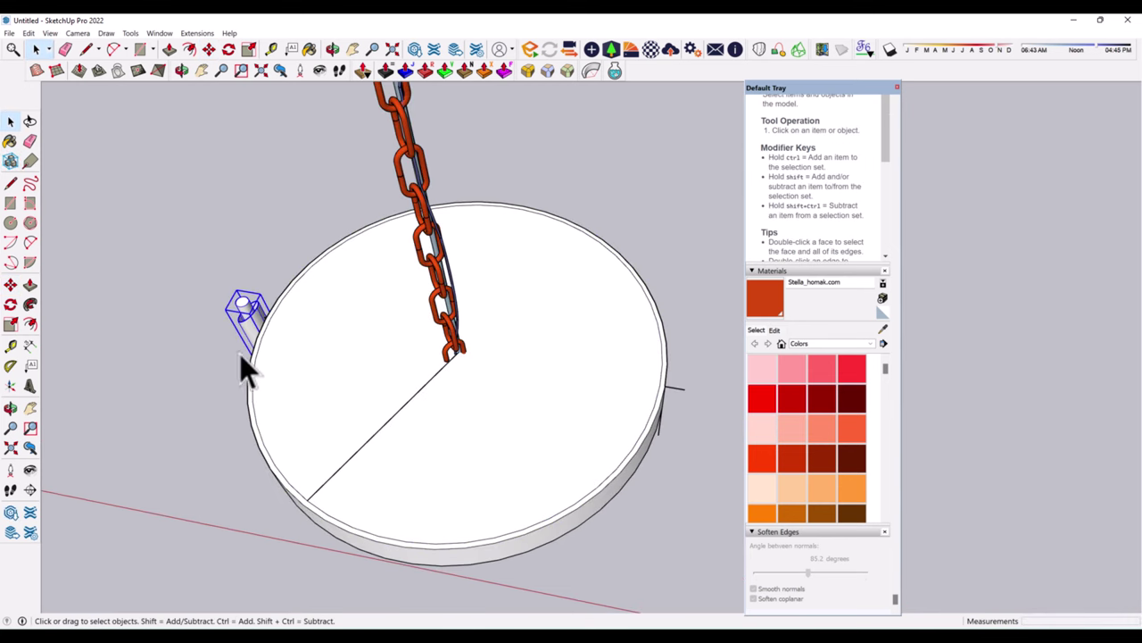
pyautogui.click(10, 304)
pyautogui.scroll(3, 411, 339)
# - Place a rotated copy of the fin on the disc rim and array it into 30 copies
pyautogui.scroll(2, 455, 326)
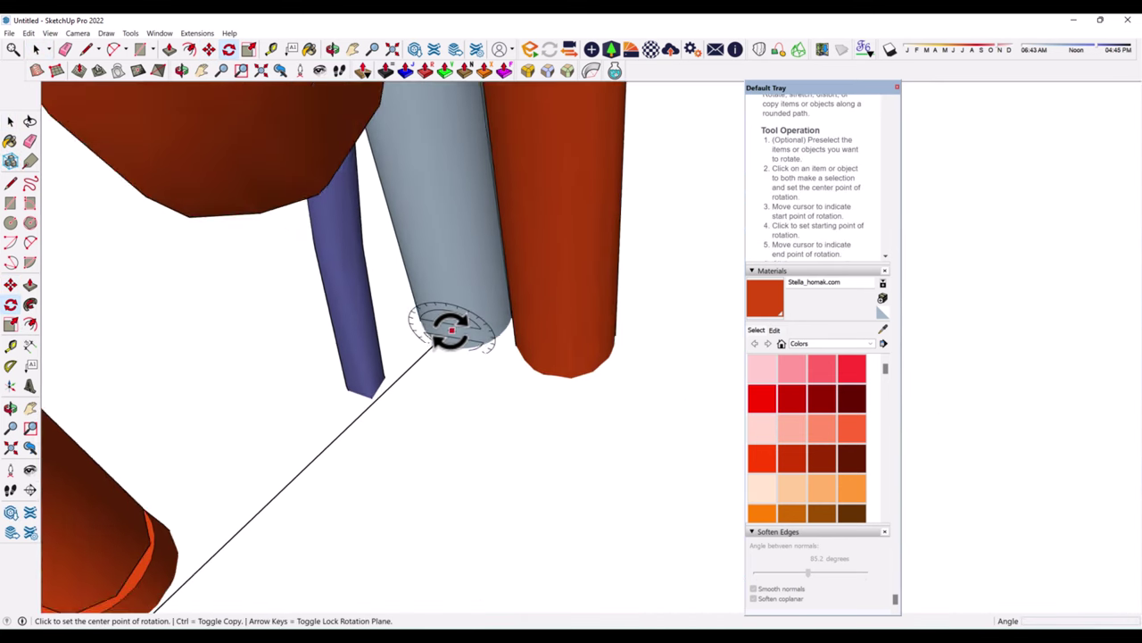
pyautogui.scroll(2, 447, 334)
pyautogui.moveTo(440, 339); pyautogui.dragTo(423, 476, button='middle')
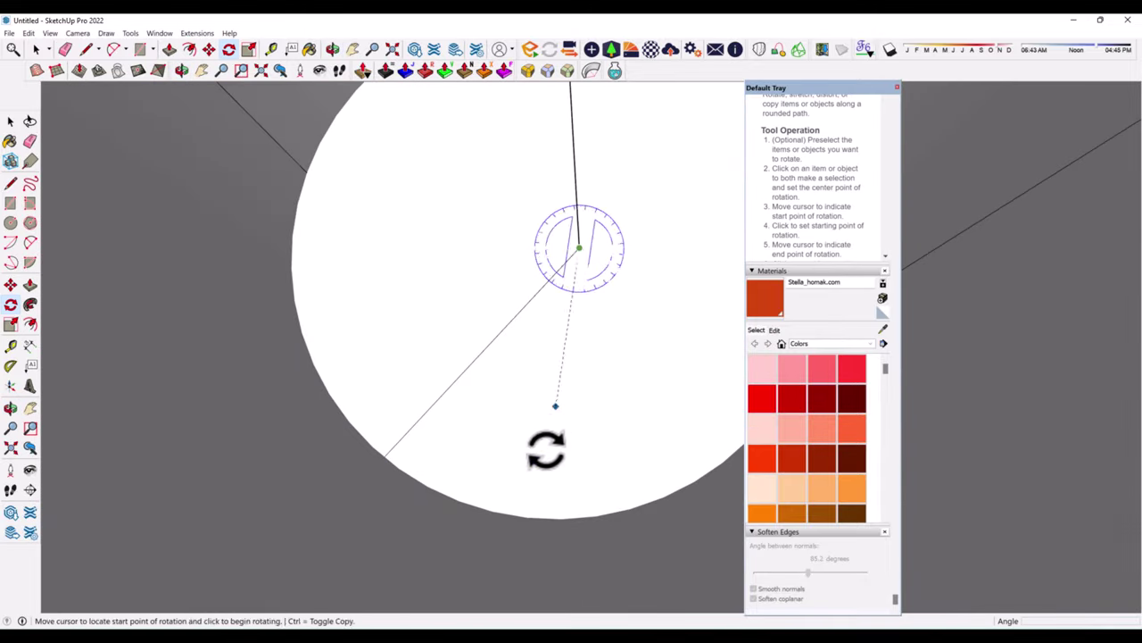
pyautogui.scroll(-5, 613, 265)
pyautogui.scroll(-4, 612, 331)
pyautogui.scroll(-3, 550, 300)
pyautogui.scroll(-3, 567, 342)
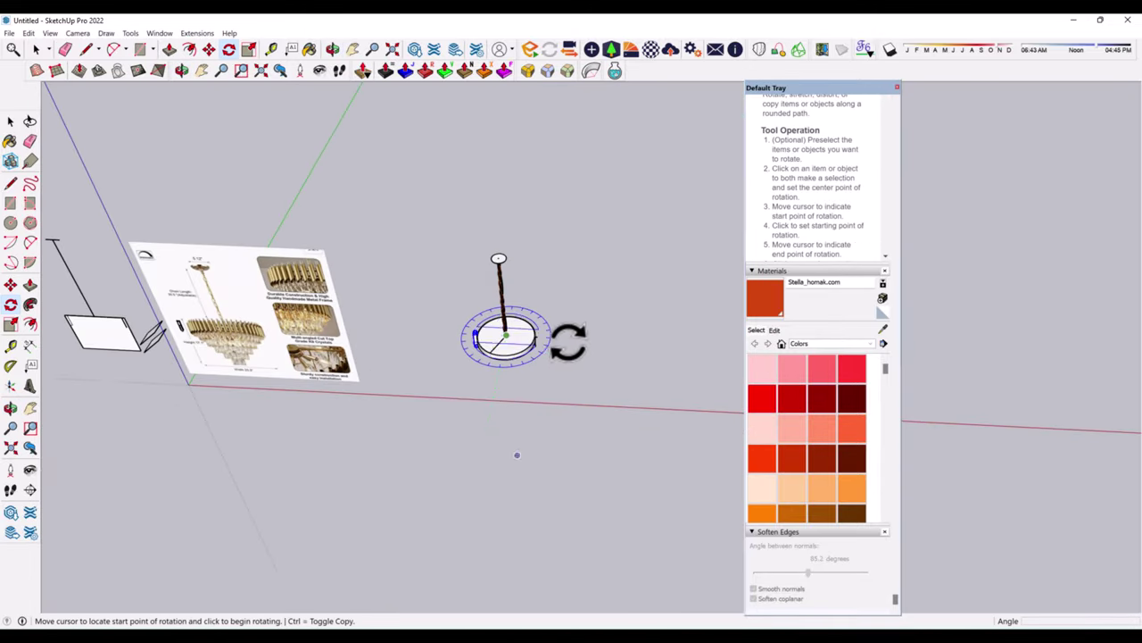
pyautogui.scroll(3, 478, 336)
pyautogui.scroll(2, 411, 339)
pyautogui.scroll(1, 375, 339)
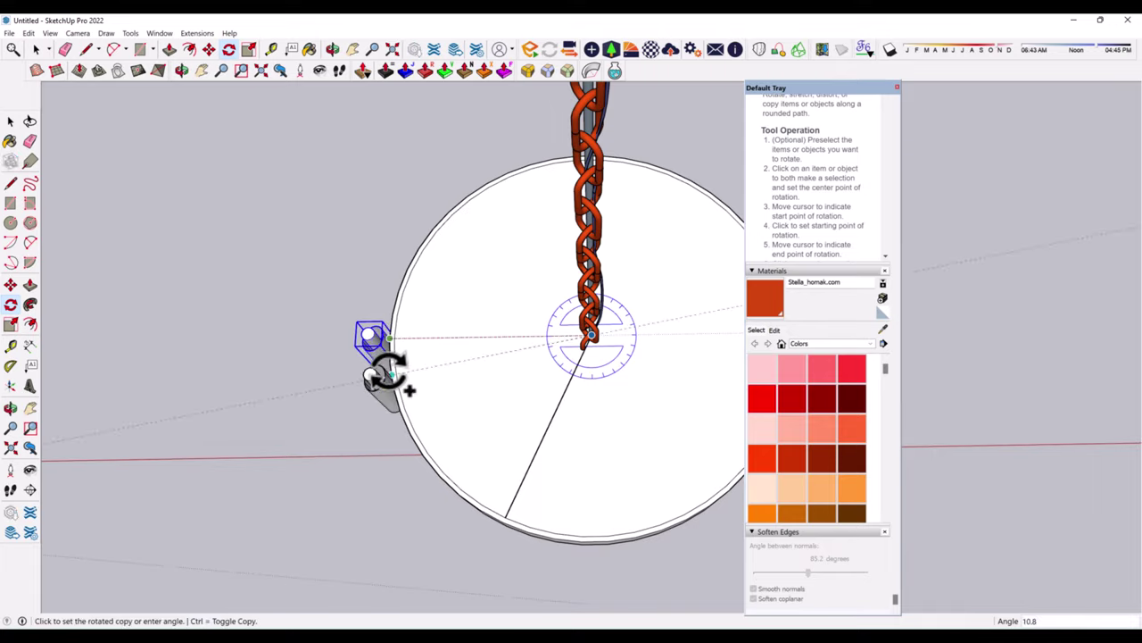
pyautogui.scroll(-3, 385, 375)
pyautogui.scroll(-4, 419, 357)
pyautogui.moveTo(429, 357); pyautogui.dragTo(304, 357, button='middle')
pyautogui.scroll(4, 259, 357)
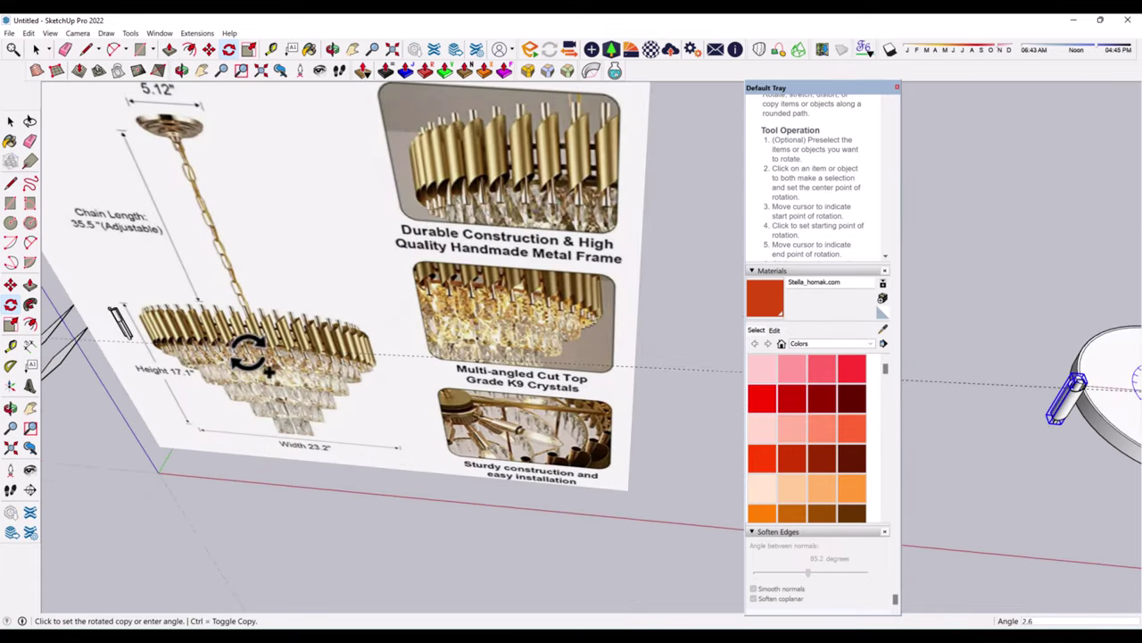
pyautogui.scroll(-4, 523, 395)
pyautogui.scroll(3, 428, 339)
pyautogui.scroll(2, 395, 383)
pyautogui.scroll(3, 399, 433)
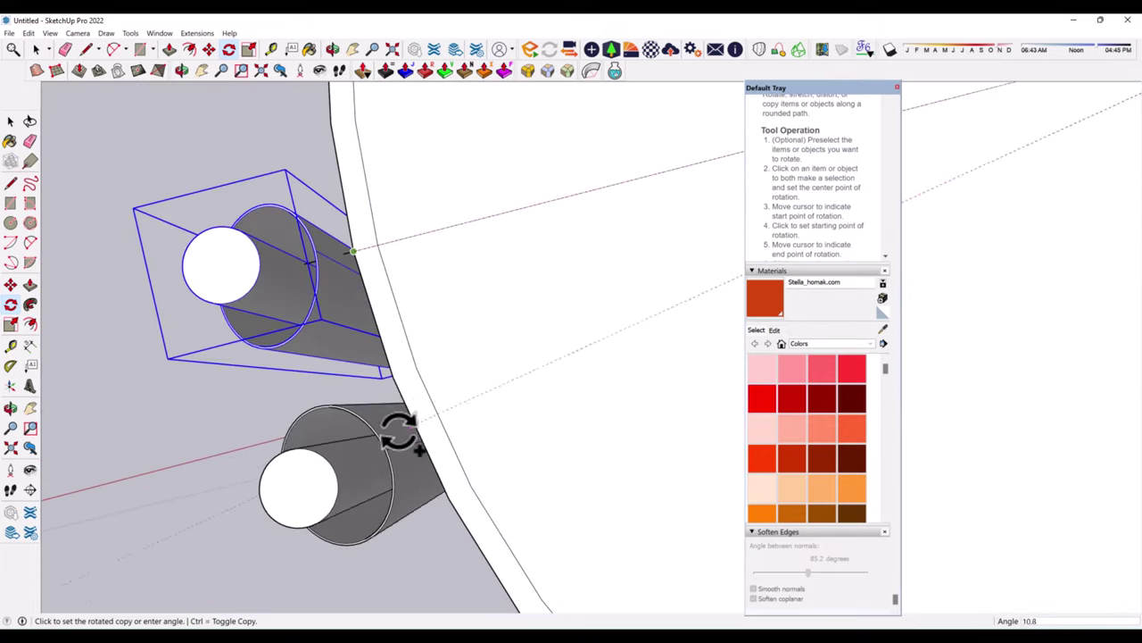
pyautogui.scroll(-1, 402, 424)
pyautogui.moveTo(408, 416); pyautogui.dragTo(633, 344, button='middle')
pyautogui.click(618, 355)
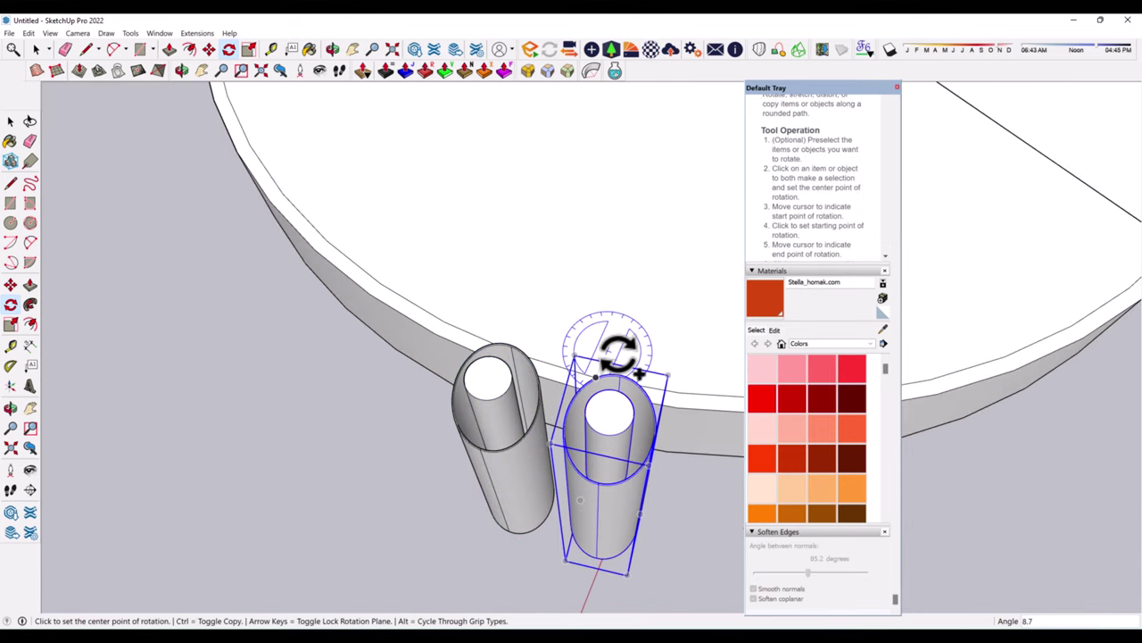
pyautogui.write('0x')
pyautogui.press('Return')
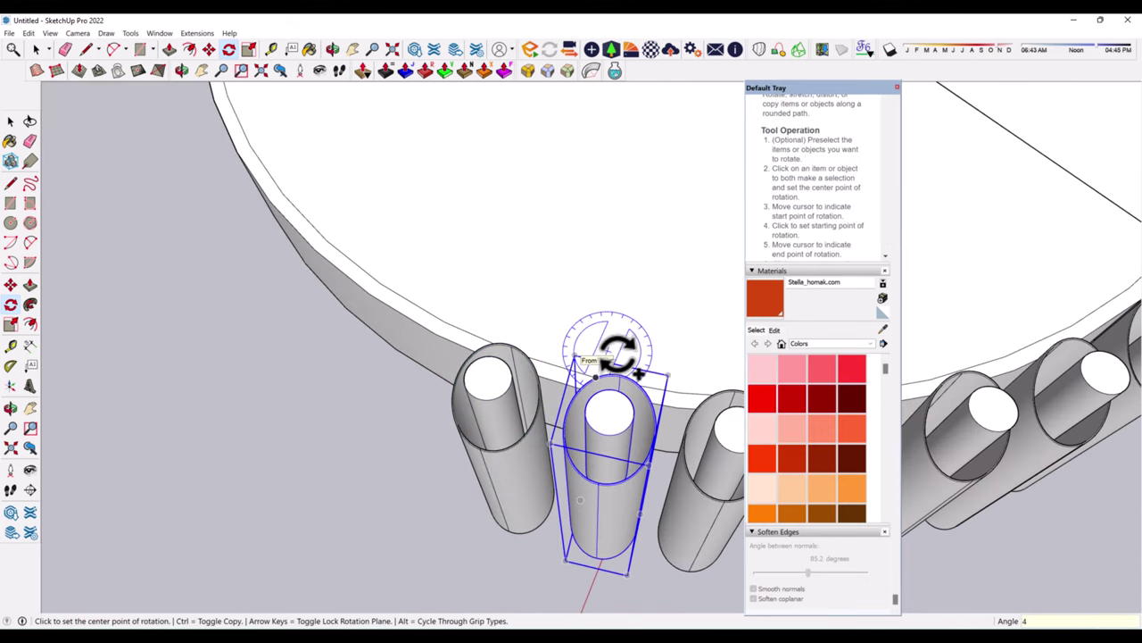
# - Raise the array to 40 copies, then undo the rotated copies
pyautogui.write('0x')
pyautogui.press('Return')
pyautogui.press('Return')
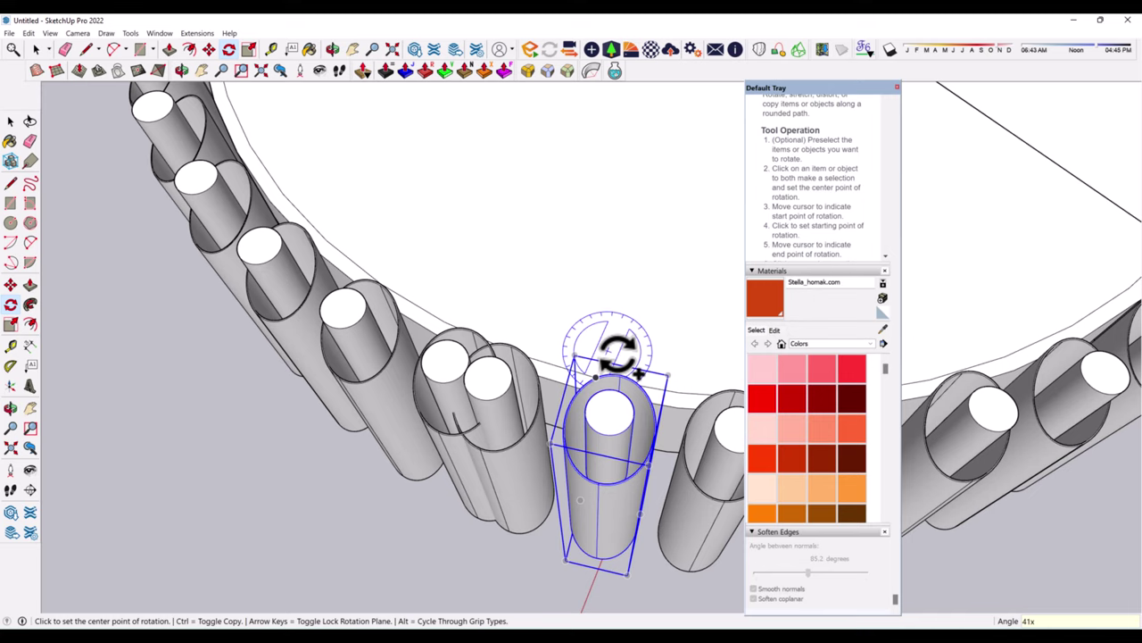
pyautogui.scroll(-2, 344, 361)
pyautogui.hotkey('ctrl', 'z')
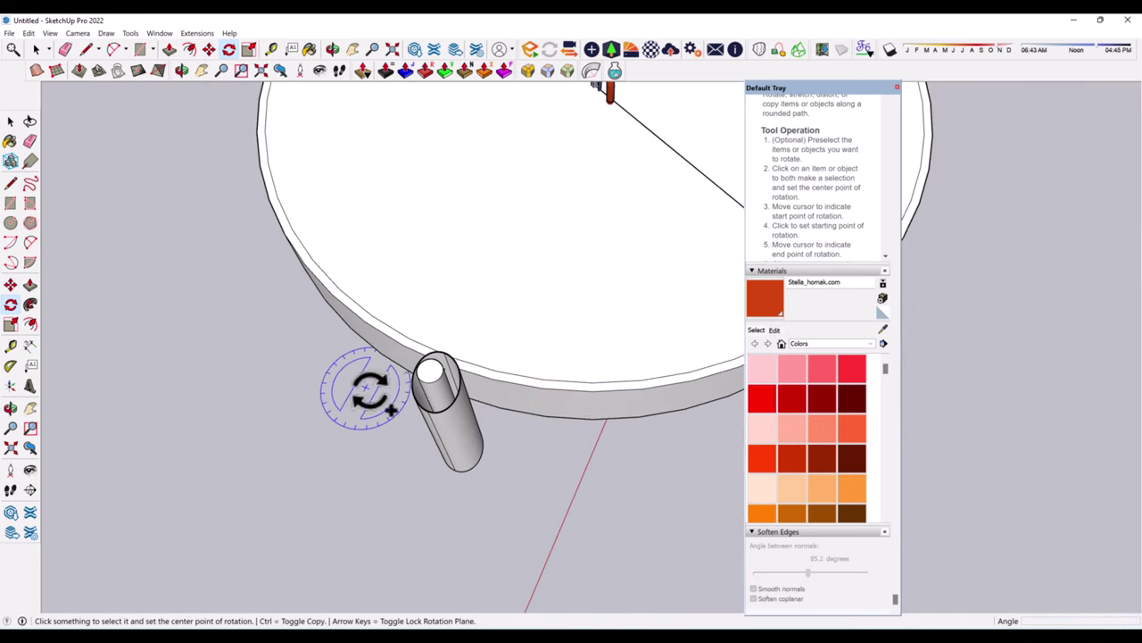
pyautogui.scroll(-2, 369, 390)
# - Rotate-copy the fin about the chain centre and array it 44 times around the disc
pyautogui.click(386, 174)
pyautogui.click(427, 386)
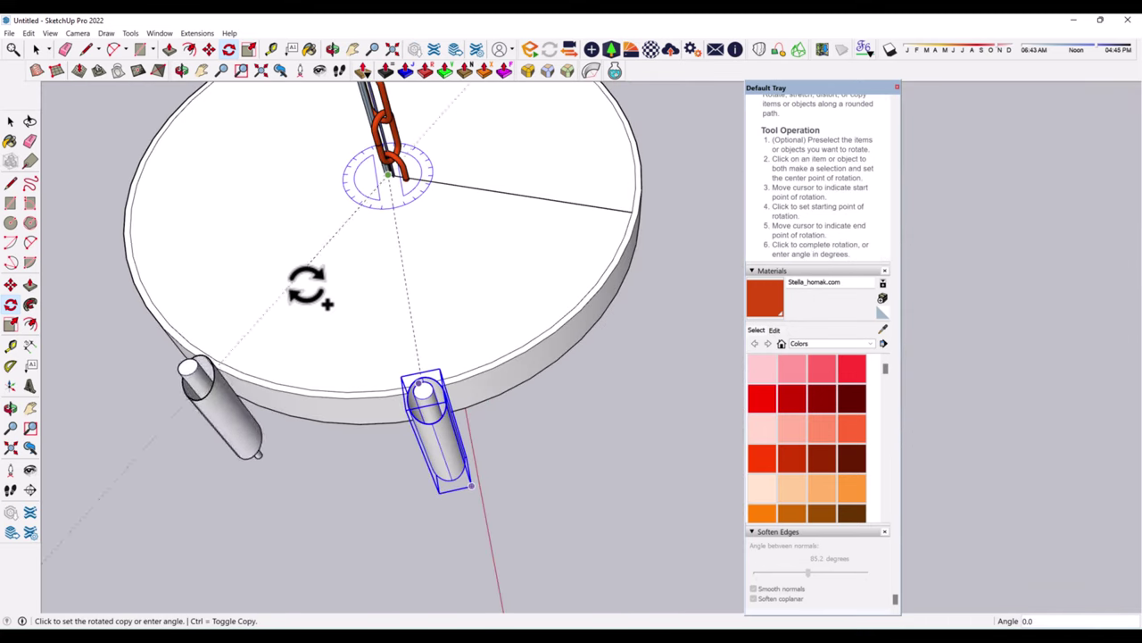
pyautogui.click(382, 359)
pyautogui.write('x')
pyautogui.press('Return')
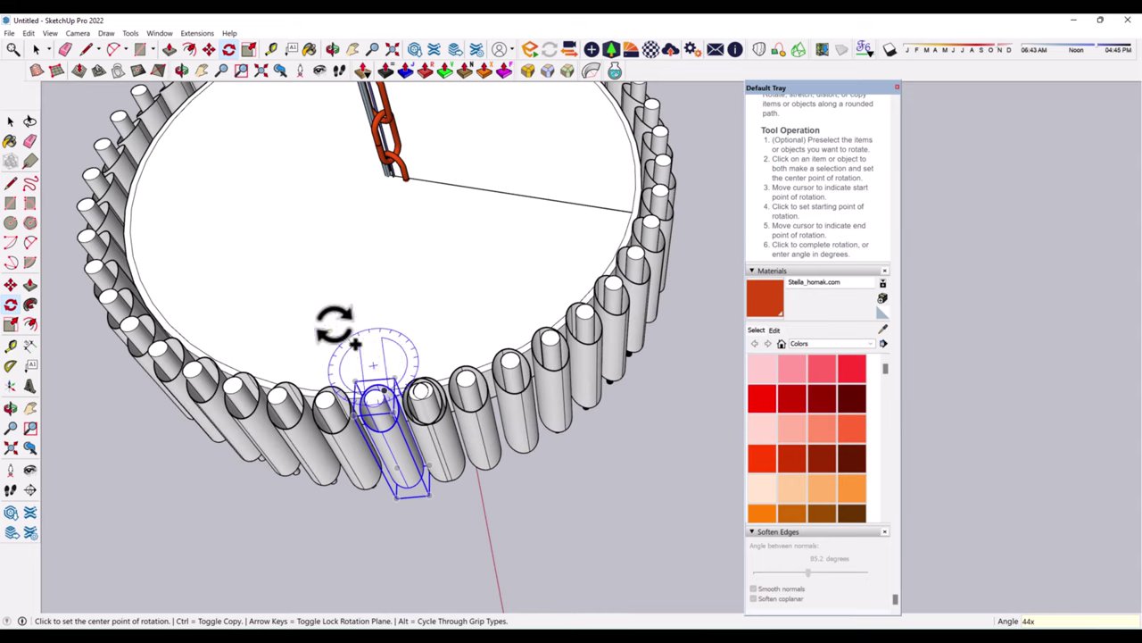
pyautogui.press('space')
pyautogui.moveTo(483, 465)
pyautogui.mouseDown(button='middle')
pyautogui.moveTo(383, 442)
pyautogui.moveTo(395, 383)
pyautogui.moveTo(565, 566)
pyautogui.moveTo(471, 357)
pyautogui.mouseUp(button='middle')
# - Select the thin rods under the fins and zoom to fit them
pyautogui.scroll(-3, 558, 404)
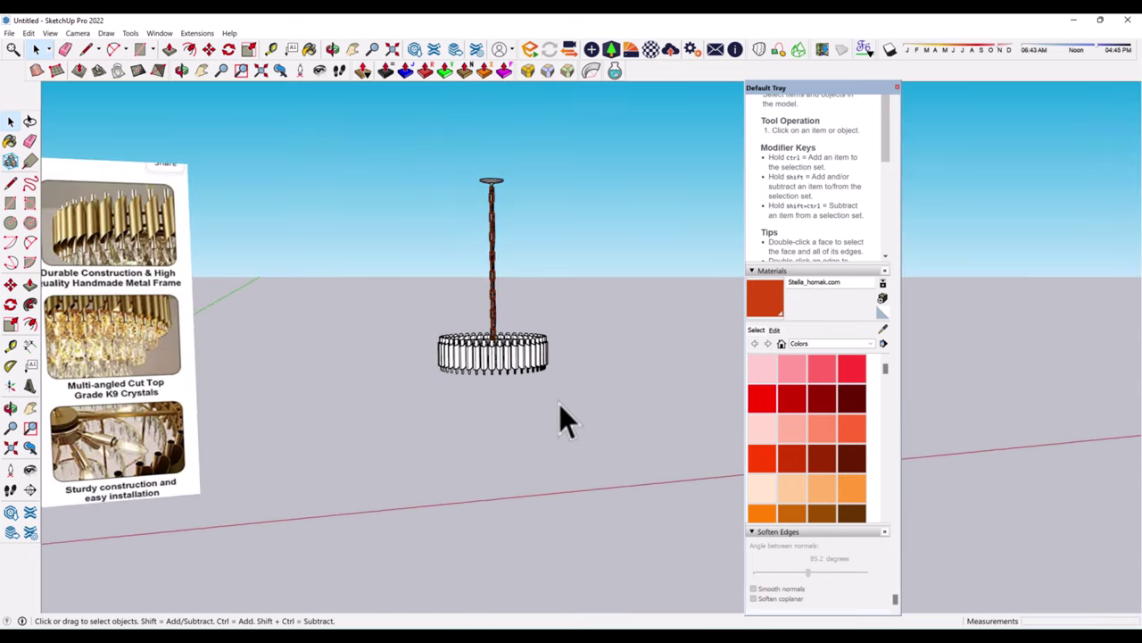
pyautogui.scroll(3, 817, 415)
pyautogui.scroll(5, 563, 486)
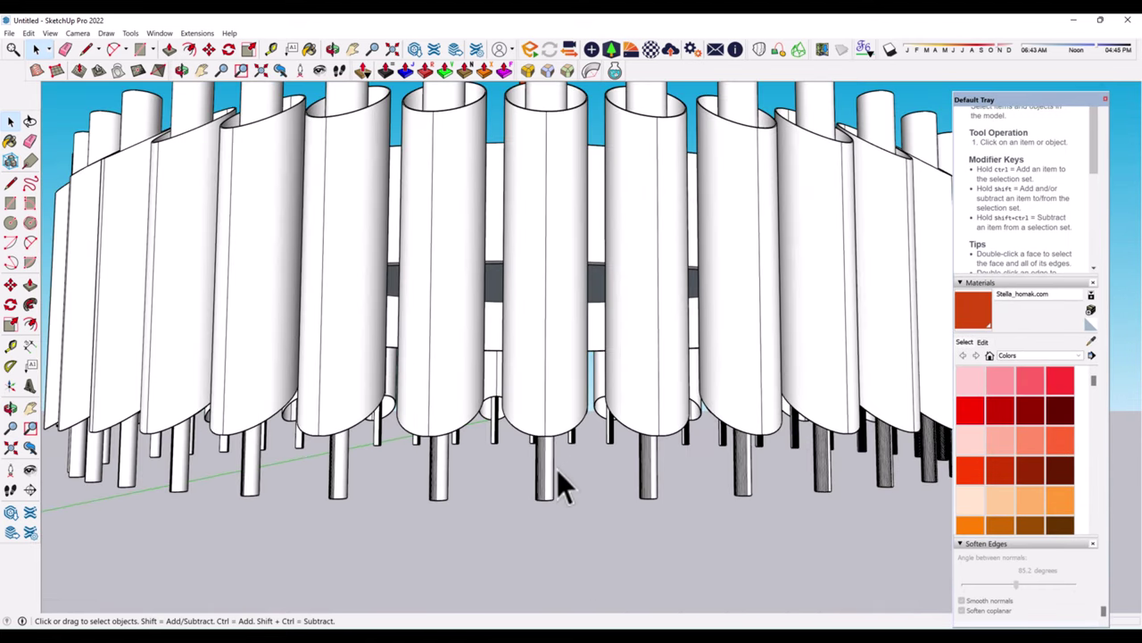
pyautogui.click(542, 480)
pyautogui.rightClick(542, 479)
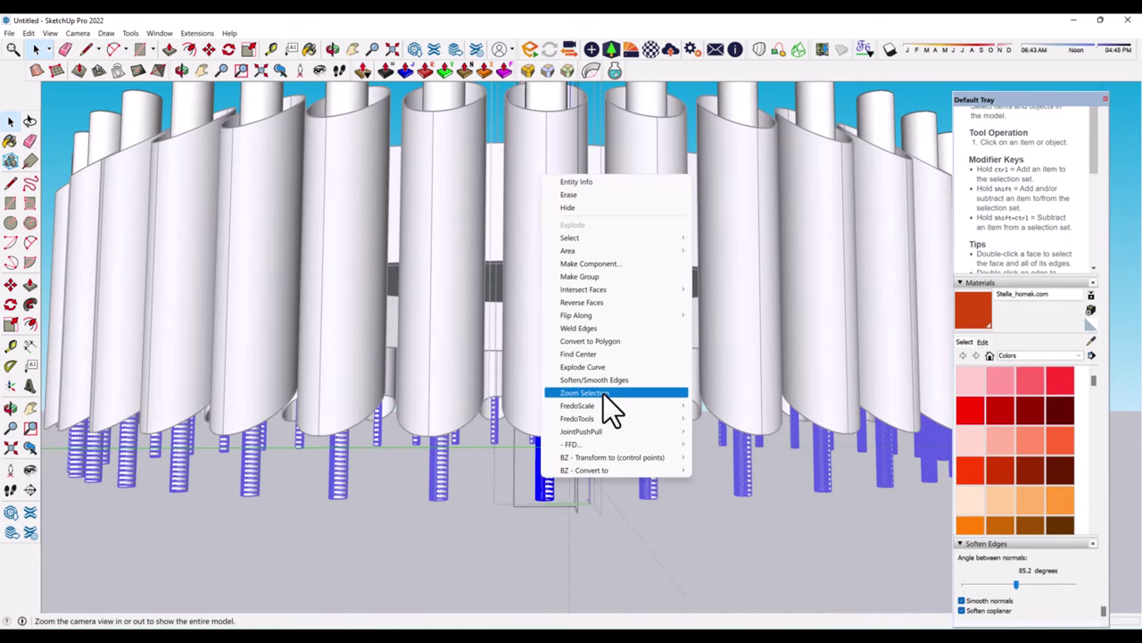
pyautogui.click(604, 393)
pyautogui.scroll(-3, 591, 561)
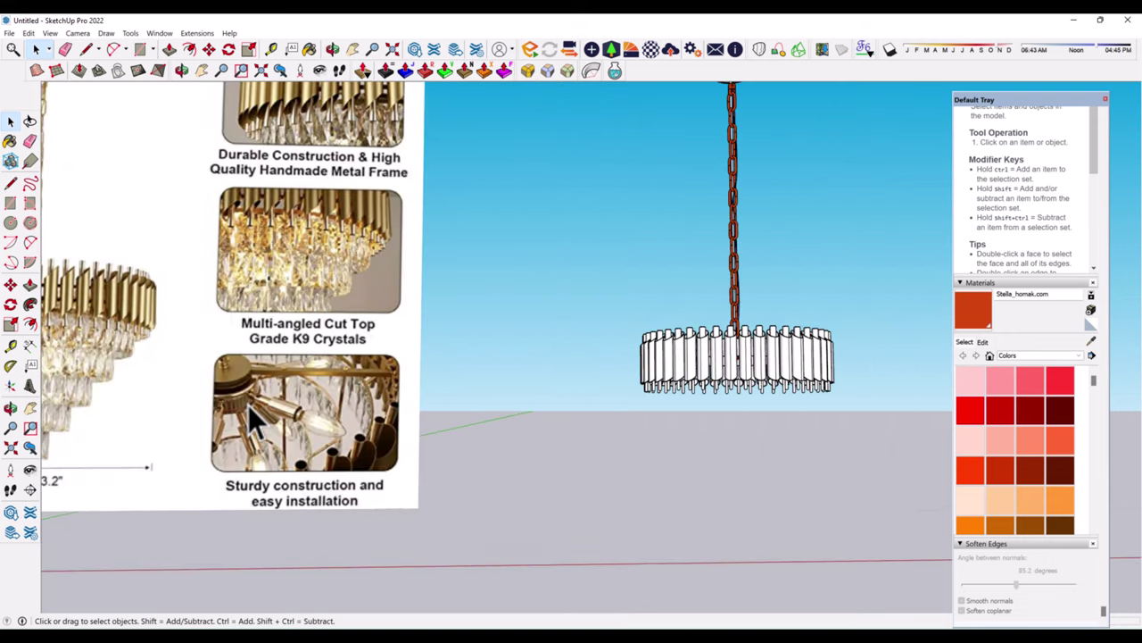
pyautogui.scroll(-3, 248, 405)
pyautogui.moveTo(248, 406); pyautogui.dragTo(572, 543, button='middle')
pyautogui.scroll(5, 503, 400)
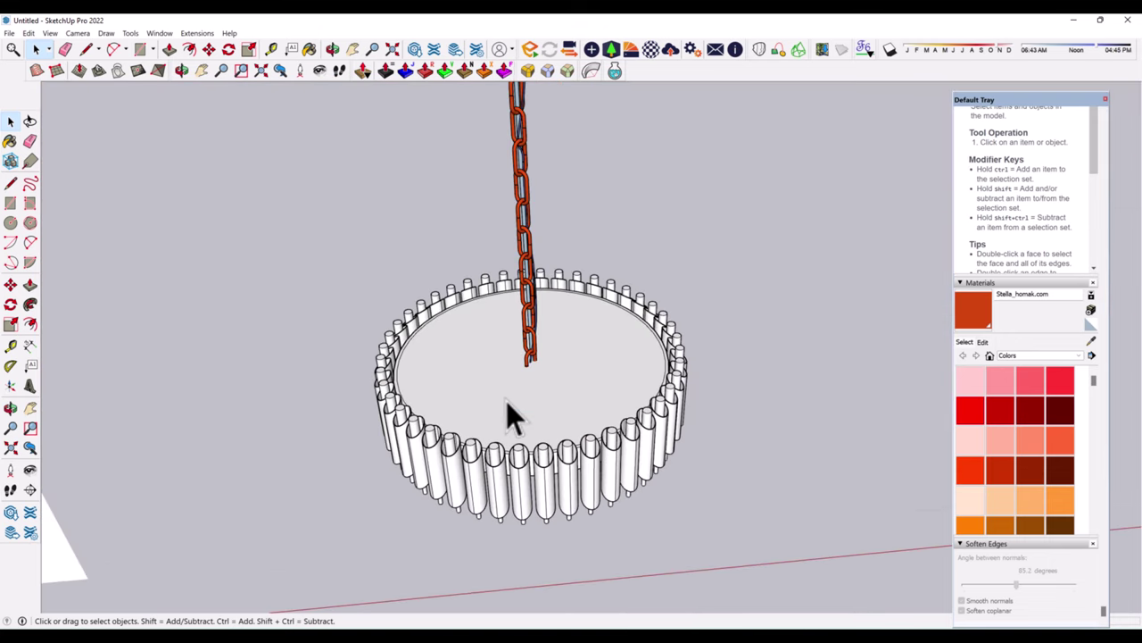
# - Offset the disc to an inner circle and delete the outer ring face
pyautogui.click(506, 401)
pyautogui.click(30, 324)
pyautogui.click(434, 368)
pyautogui.click(495, 369)
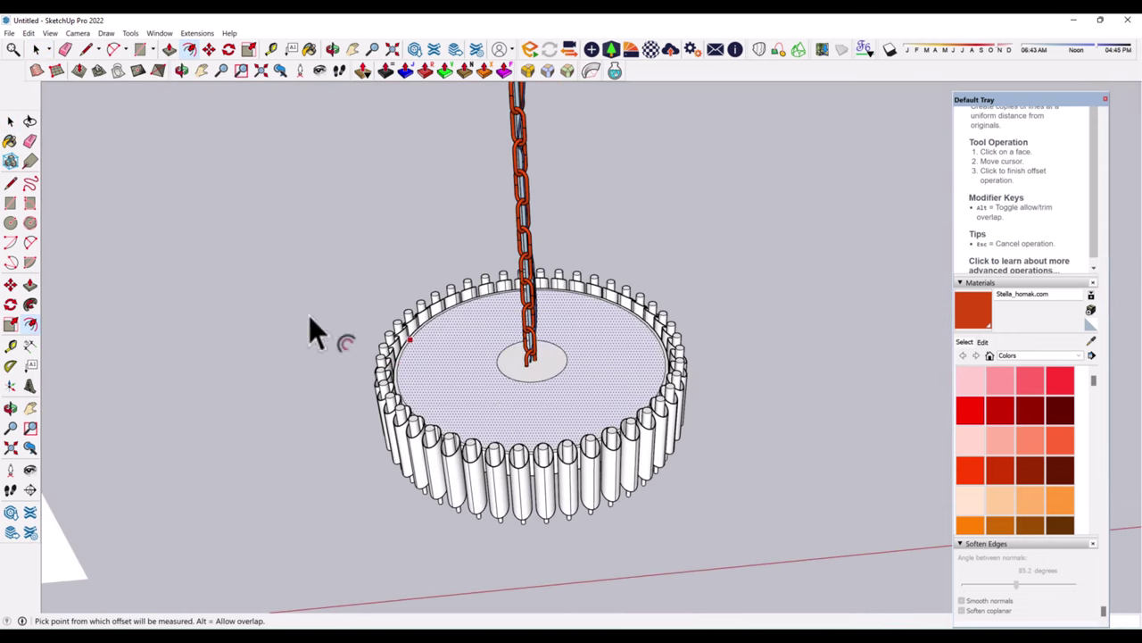
pyautogui.click(9, 120)
pyautogui.click(444, 344)
pyautogui.press('Delete')
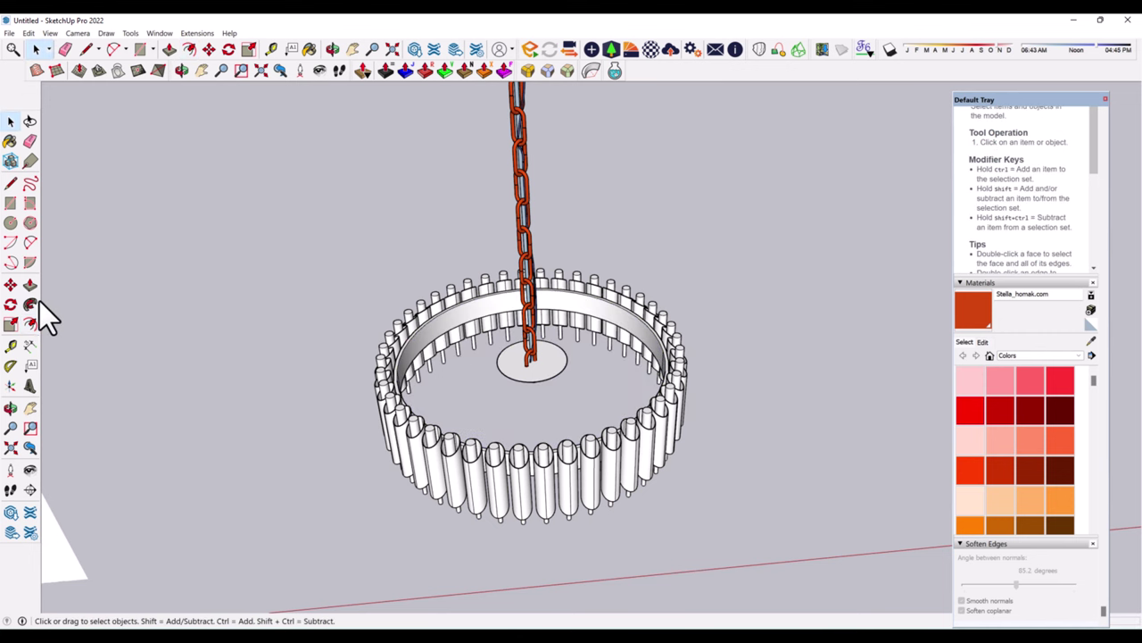
pyautogui.click(10, 285)
pyautogui.scroll(2, 571, 401)
# - Try copying the centre disc higher up, then undo the copy
pyautogui.scroll(3, 558, 366)
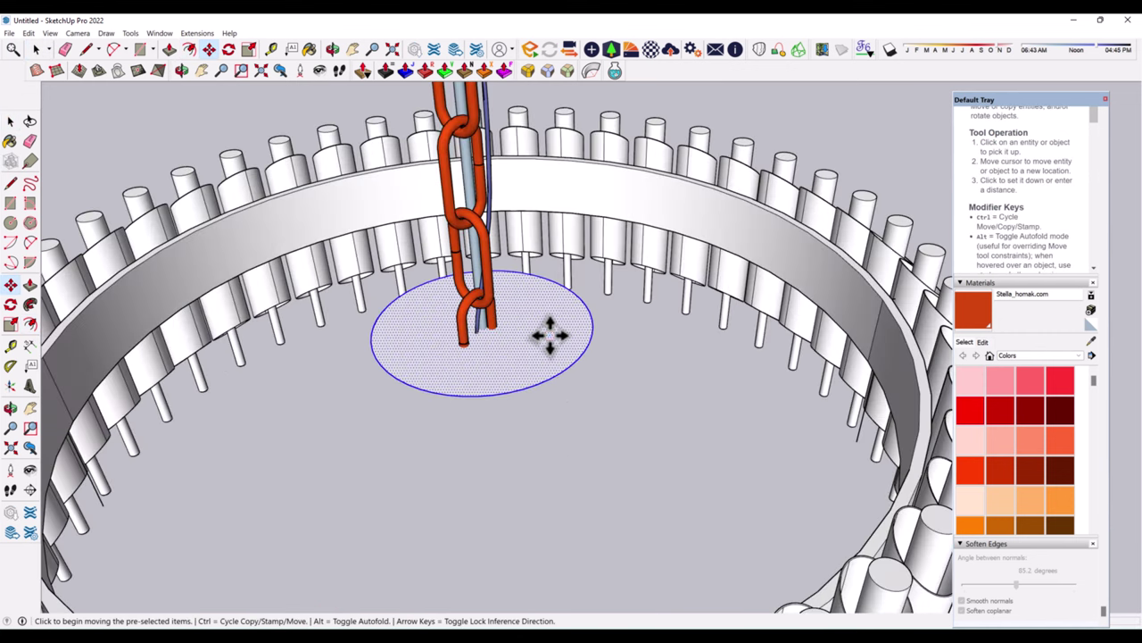
pyautogui.click(549, 334)
pyautogui.press('ctrl')
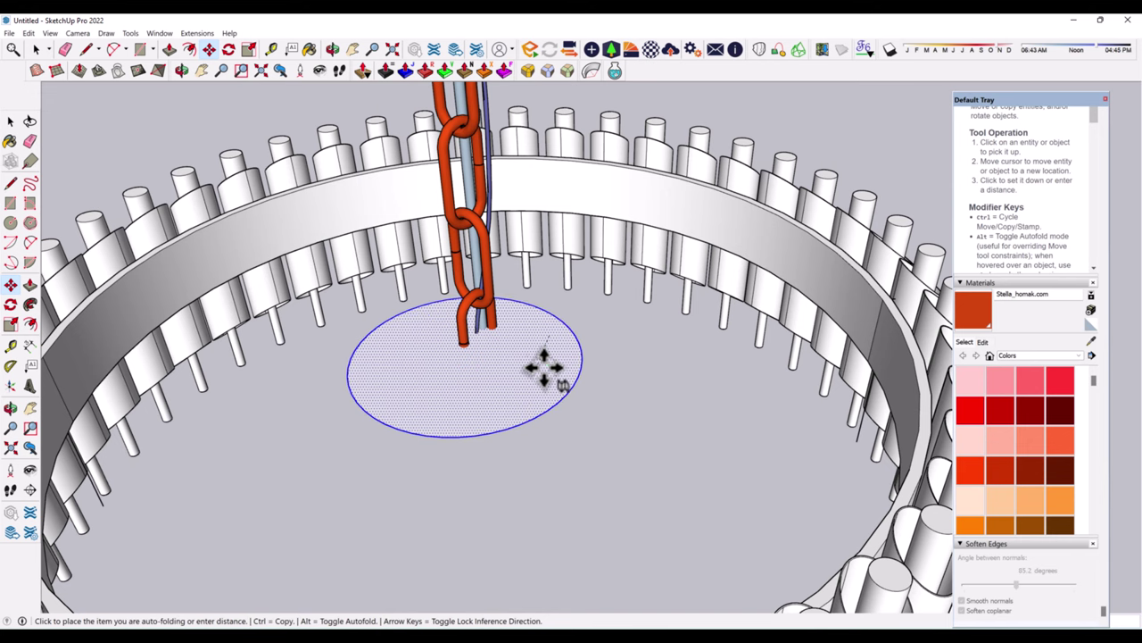
pyautogui.moveTo(541, 369); pyautogui.dragTo(537, 339, button='middle')
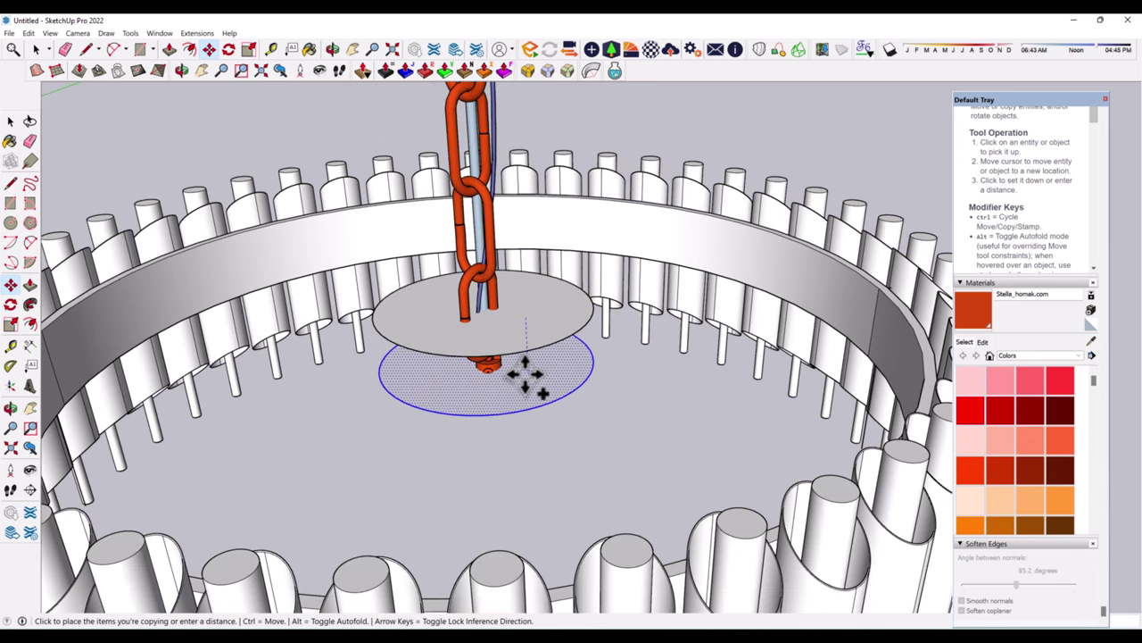
pyautogui.press('space')
pyautogui.click(499, 337)
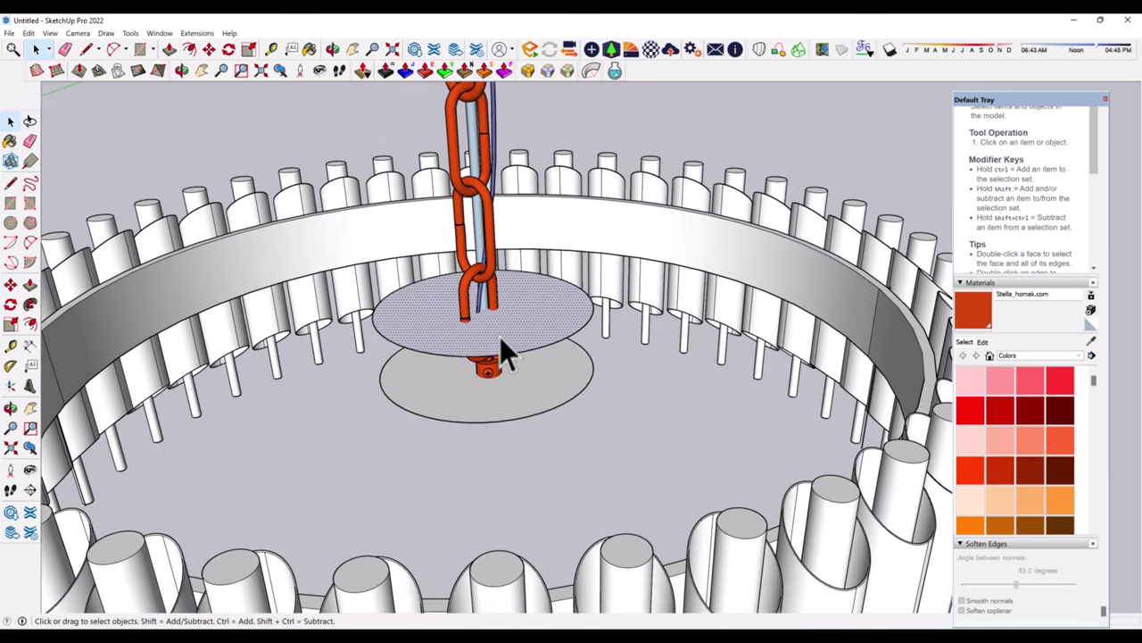
pyautogui.hotkey('ctrl', 'z')
# - Push/Pull the centre disc into a thick plate and make it a group
pyautogui.click(29, 284)
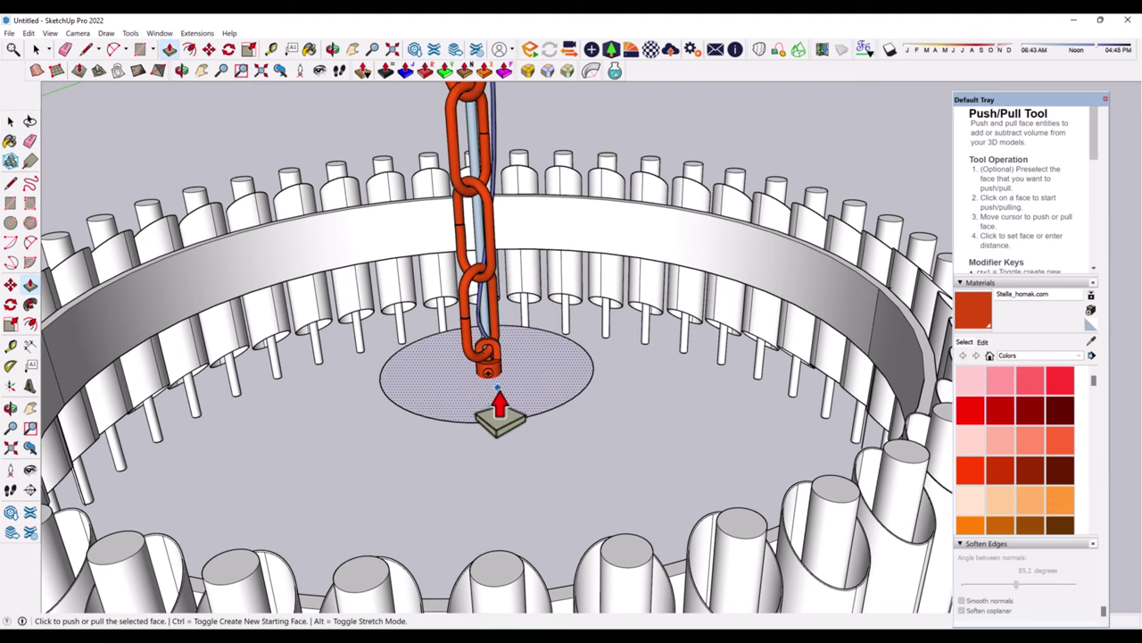
pyautogui.moveTo(502, 401); pyautogui.dragTo(503, 413)
pyautogui.moveTo(503, 414); pyautogui.dragTo(711, 406, button='middle')
pyautogui.click(10, 120)
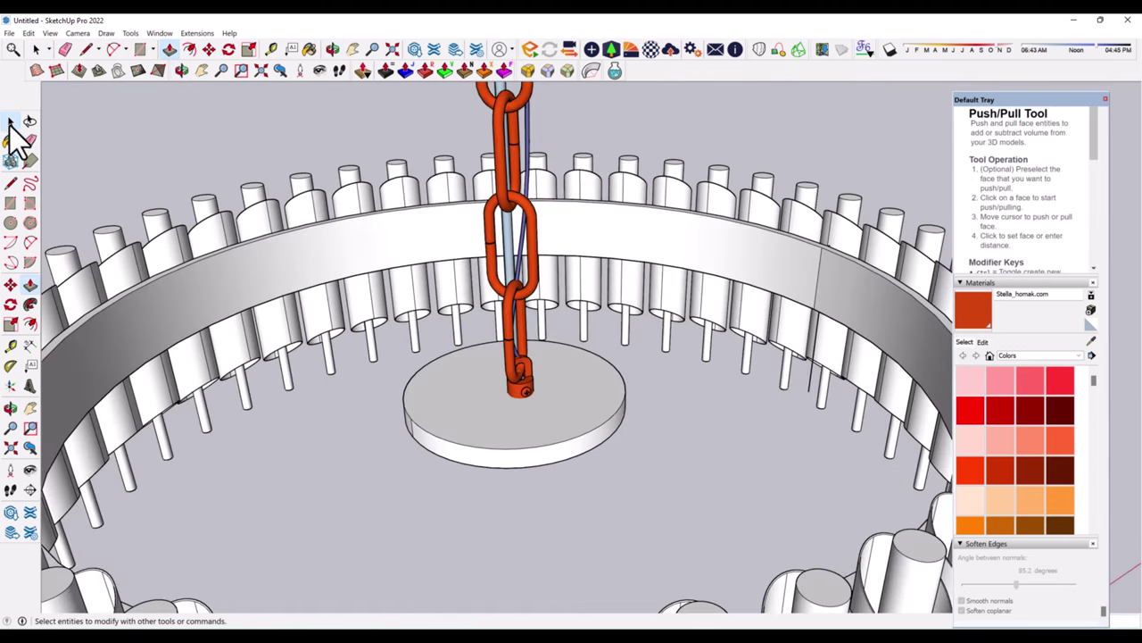
pyautogui.click(456, 399)
pyautogui.rightClick(457, 399)
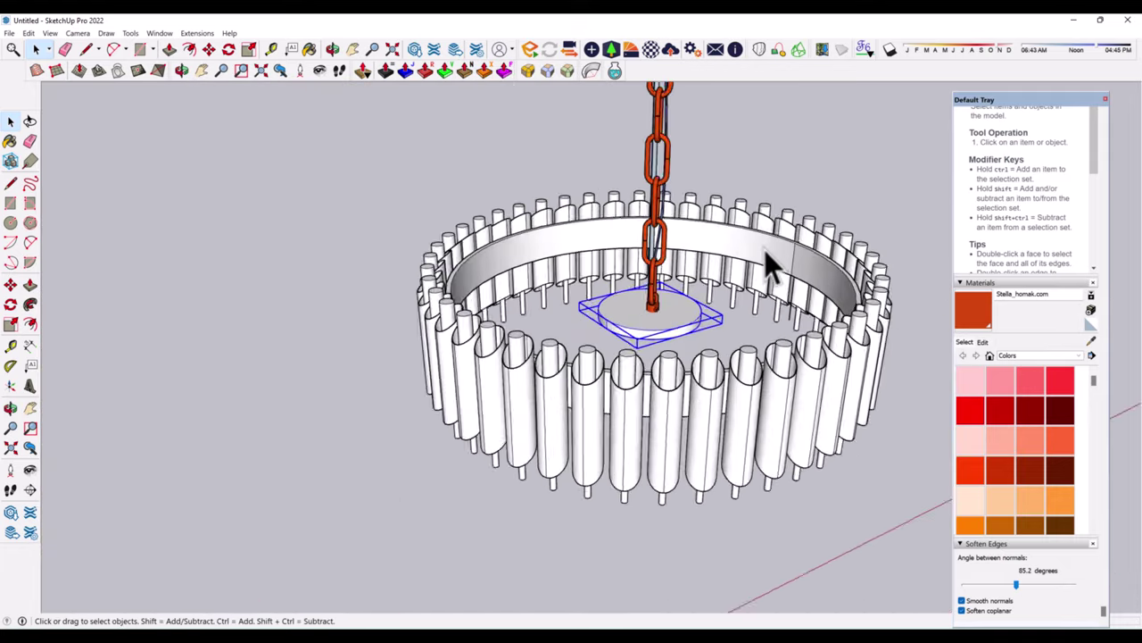
# - Inside the plate group, offset an inner circle on the plate's face
pyautogui.scroll(3, 623, 362)
pyautogui.scroll(3, 611, 416)
pyautogui.scroll(3, 568, 260)
pyautogui.doubleClick(568, 260)
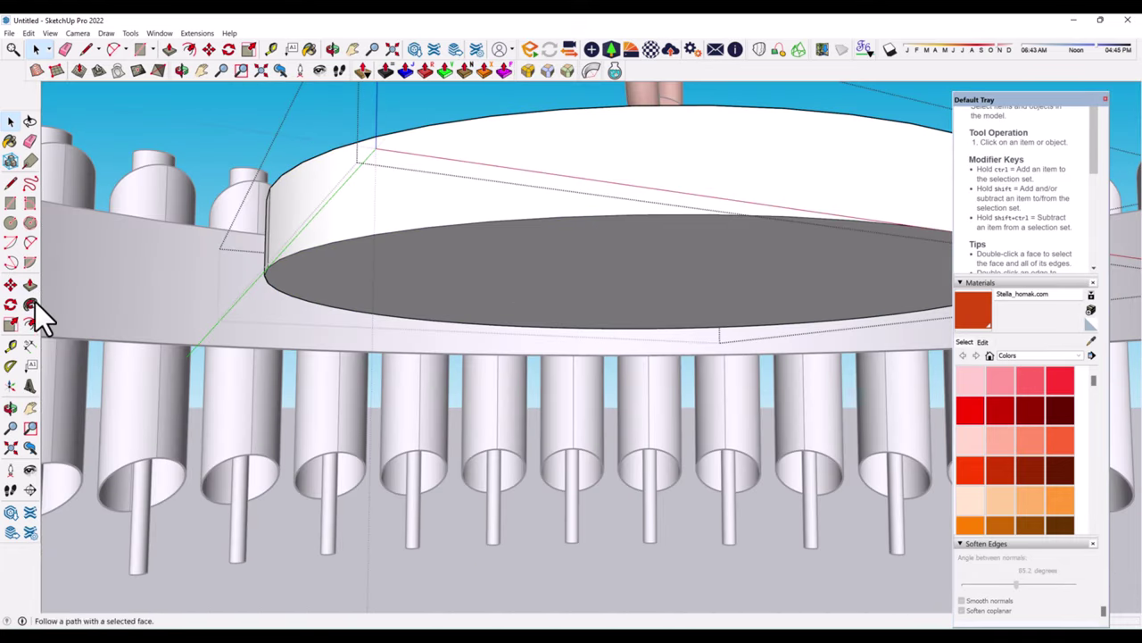
pyautogui.click(29, 324)
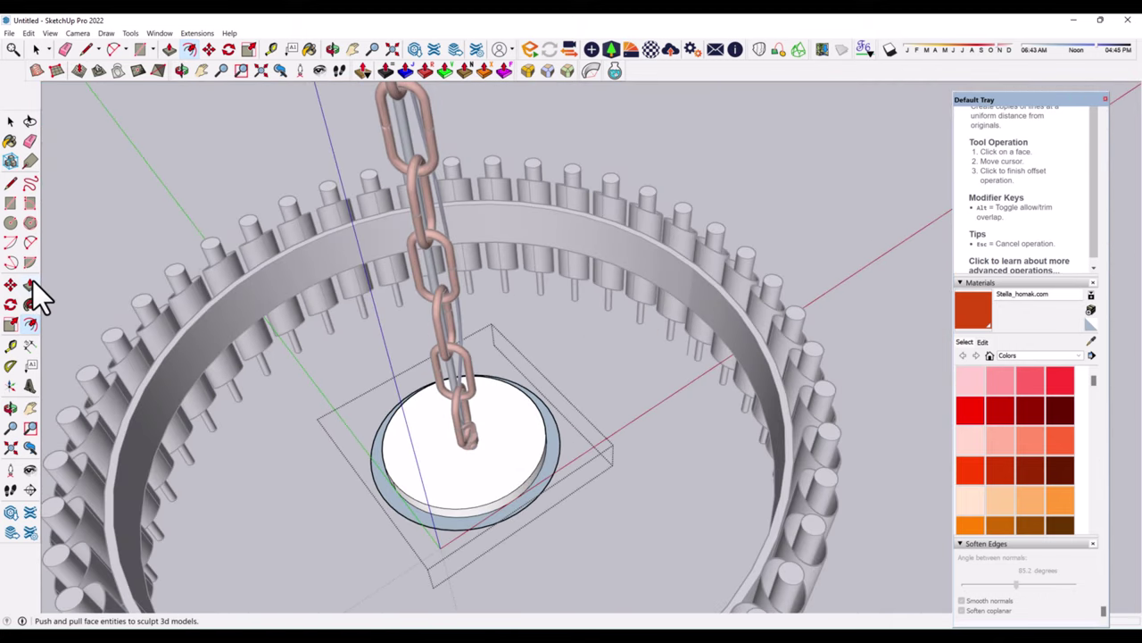
pyautogui.click(29, 284)
pyautogui.moveTo(642, 428); pyautogui.dragTo(814, 383, button='middle')
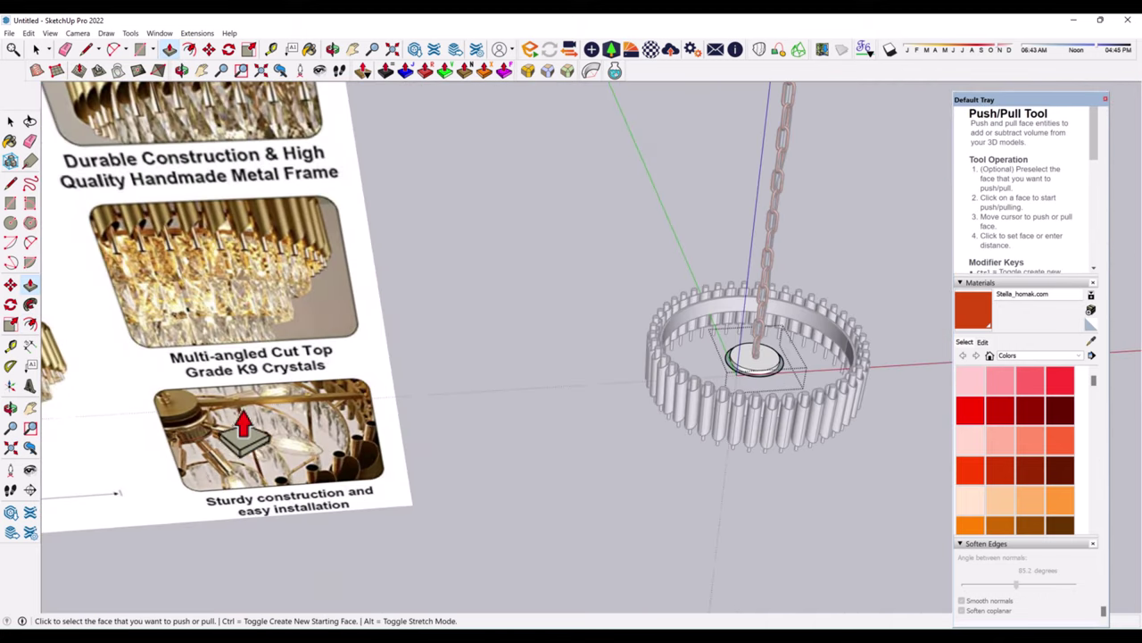
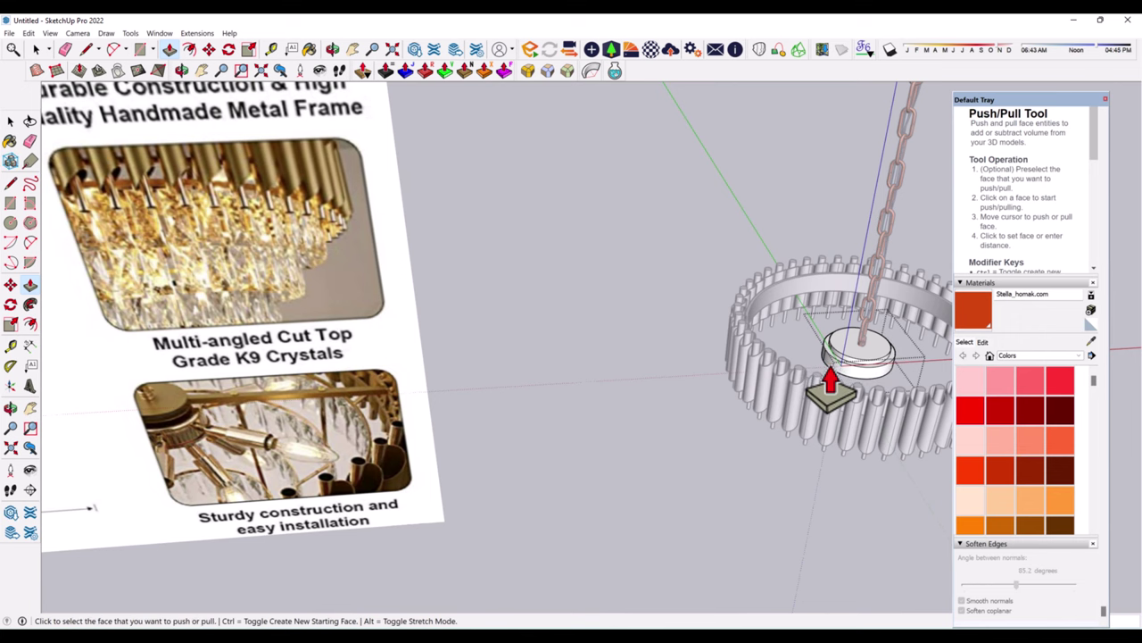
# - Round off the central hub disk's rim edges with a 1/4" RoundCorner offset
pyautogui.click(11, 121)
pyautogui.scroll(3, 864, 359)
pyautogui.scroll(3, 814, 363)
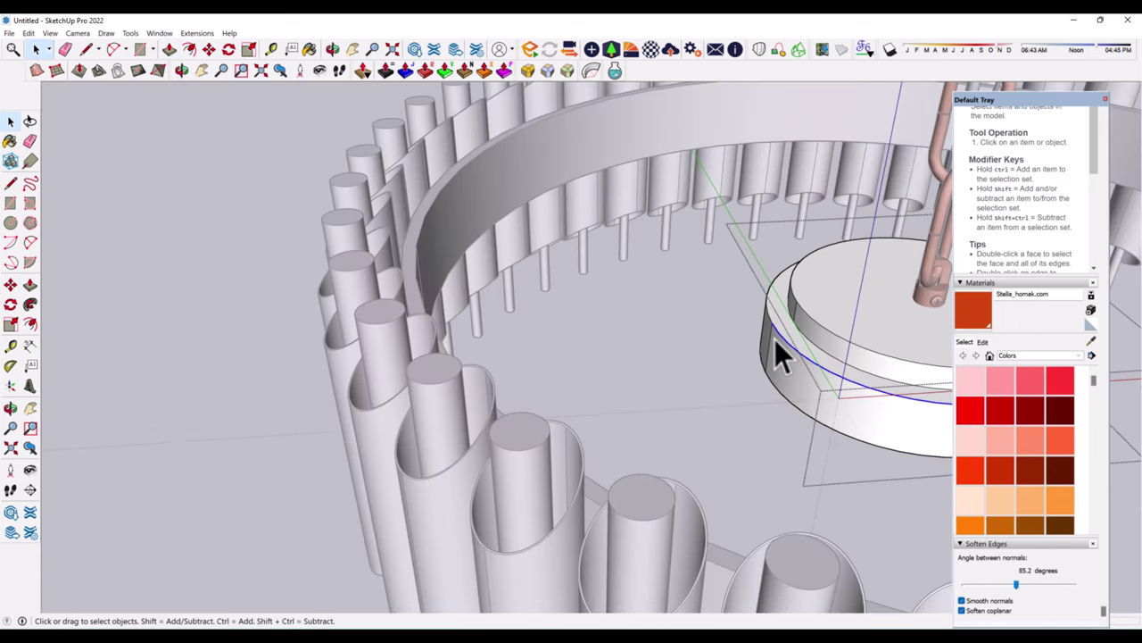
pyautogui.click(786, 327)
pyautogui.click(527, 70)
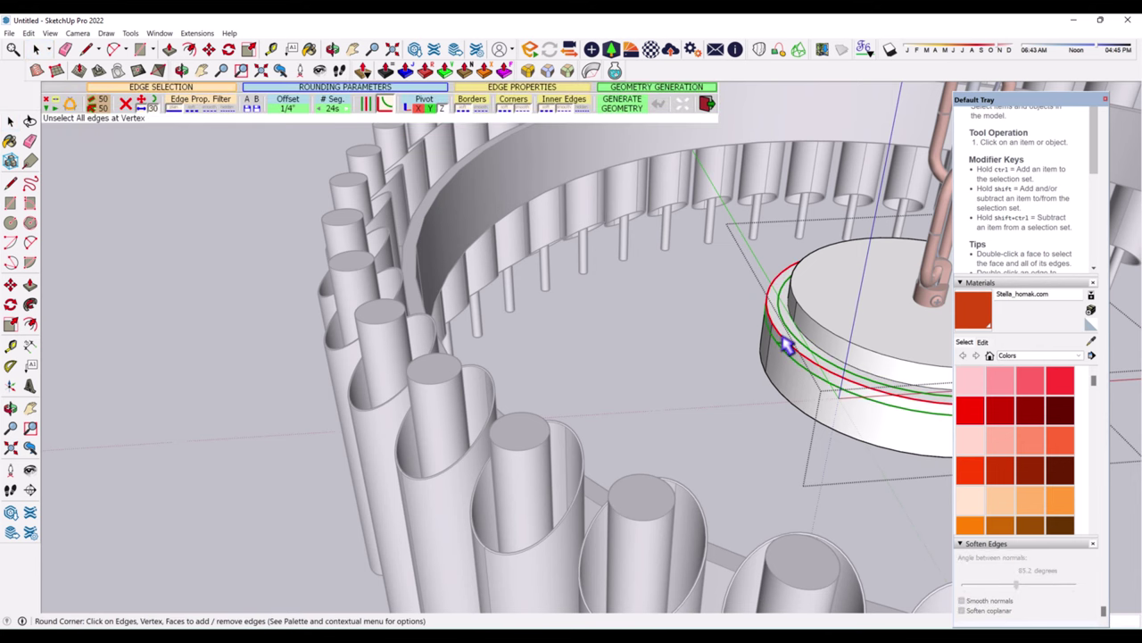
pyautogui.scroll(-4, 800, 351)
pyautogui.scroll(-3, 535, 332)
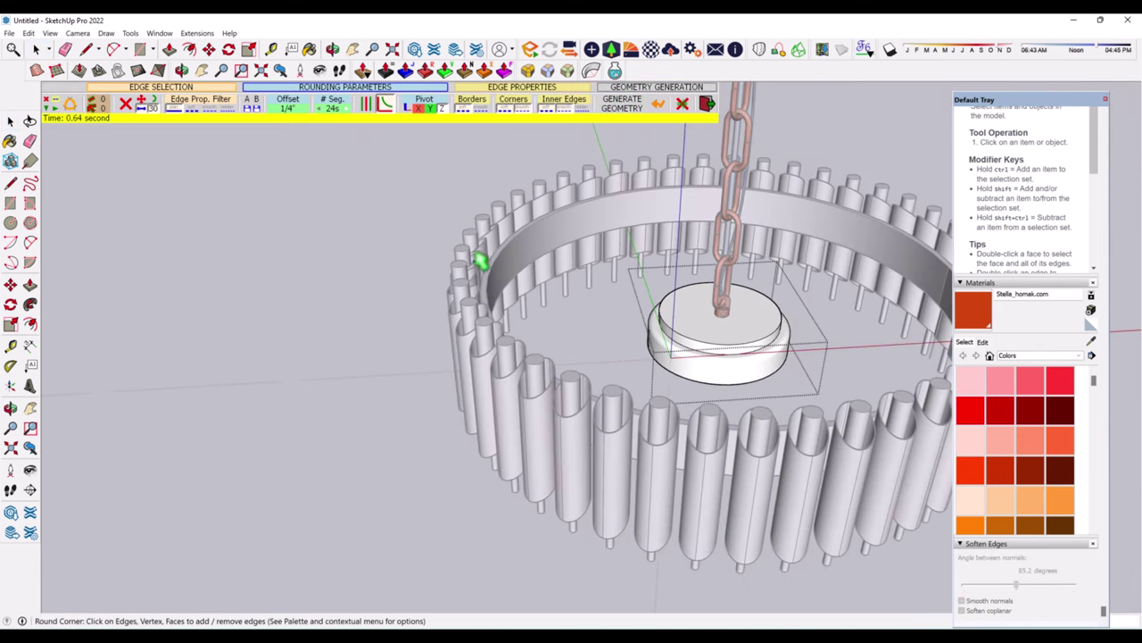
pyautogui.press('space')
pyautogui.scroll(-2, 740, 352)
pyautogui.scroll(-3, 740, 352)
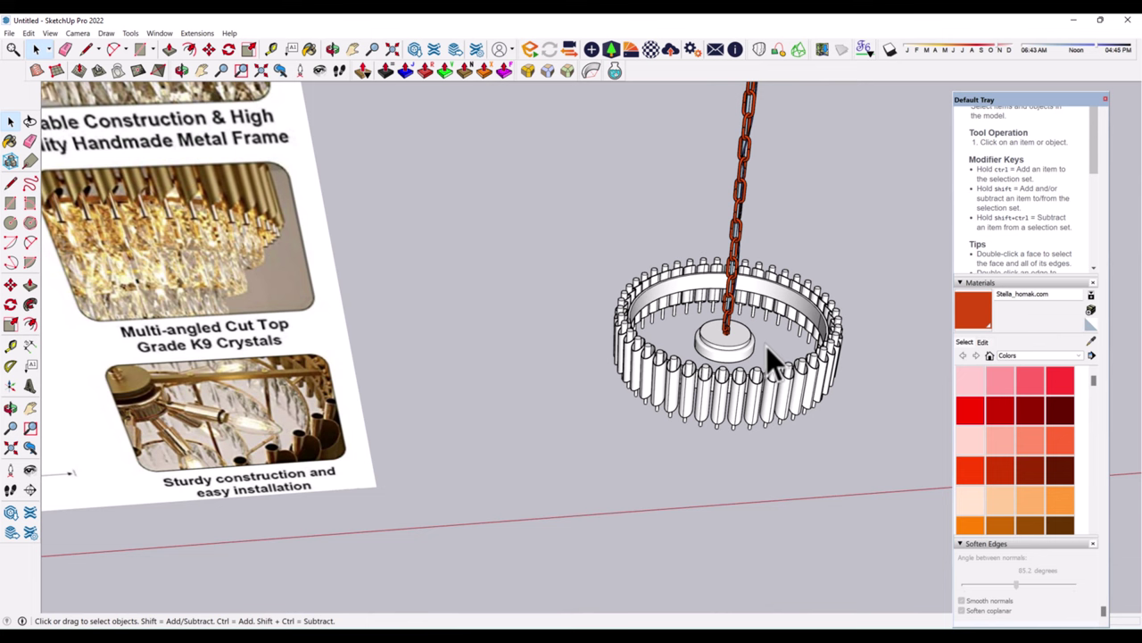
pyautogui.scroll(3, 766, 347)
pyautogui.scroll(-2, 730, 376)
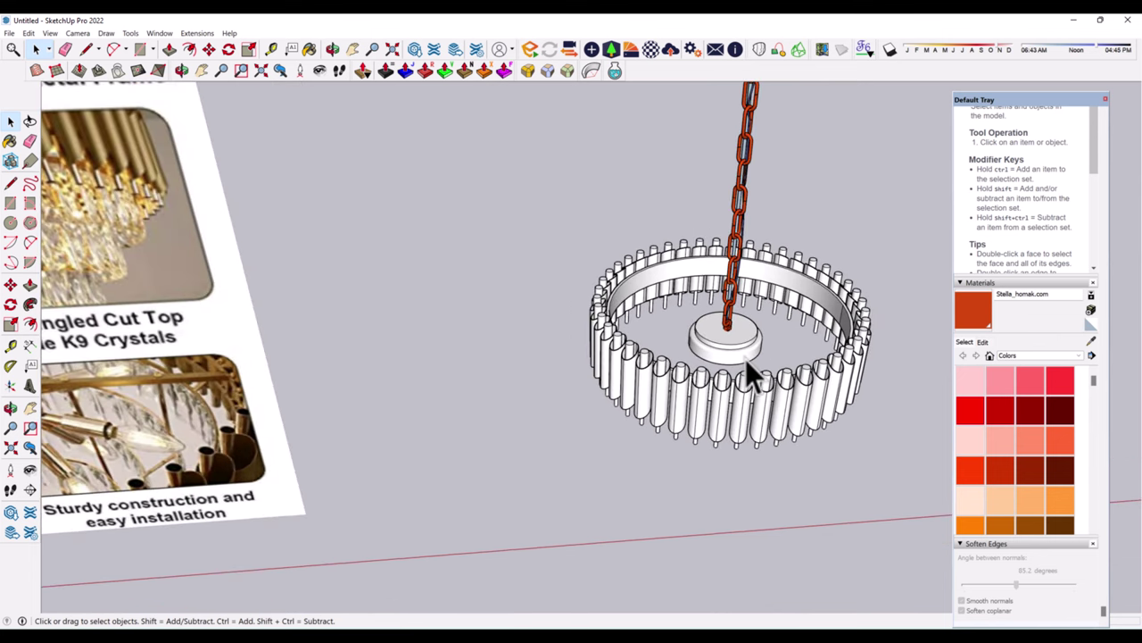
# - Draw a small circle on the hub's side and extrude it into a short rod
pyautogui.click(11, 223)
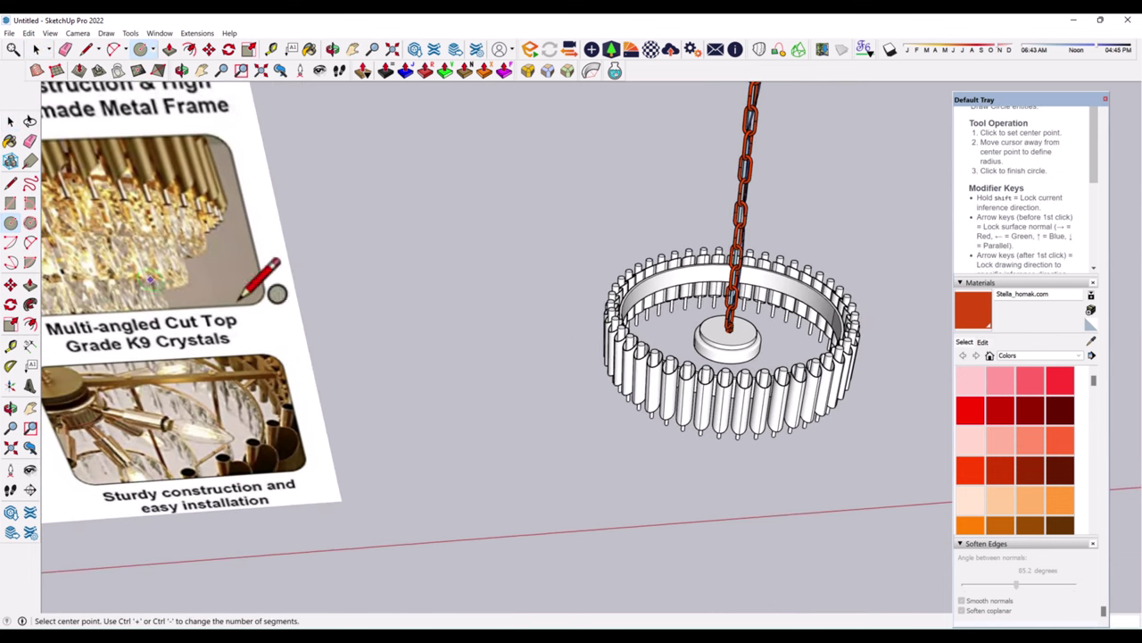
pyautogui.scroll(2, 734, 347)
pyautogui.scroll(3, 723, 352)
pyautogui.scroll(2, 721, 356)
pyautogui.click(721, 356)
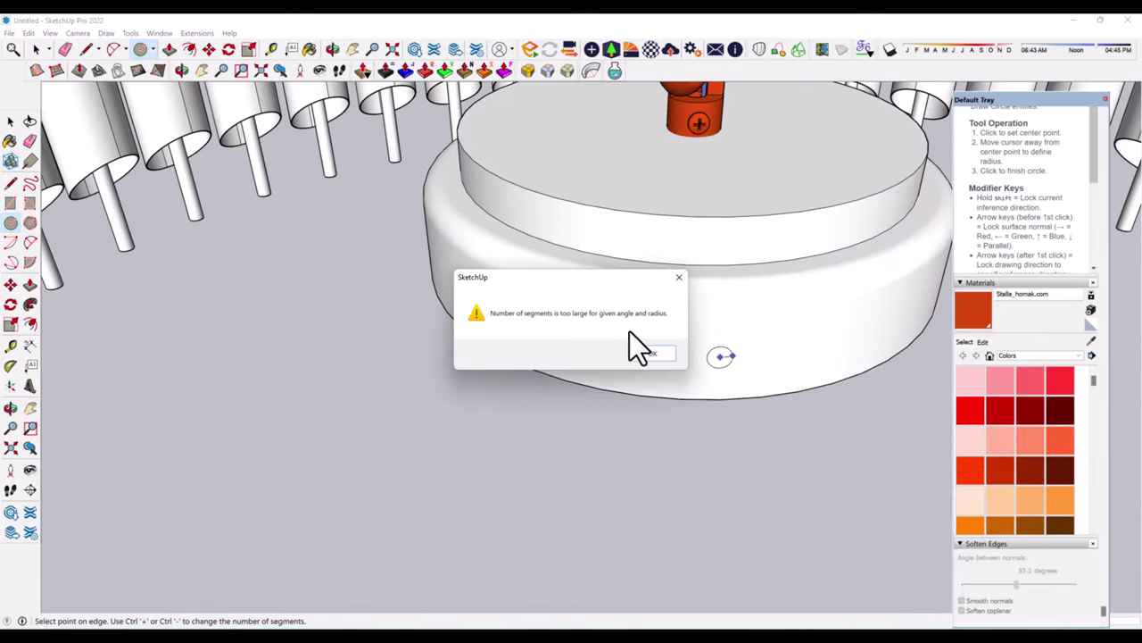
pyautogui.click(660, 358)
pyautogui.click(30, 284)
pyautogui.scroll(-2, 734, 435)
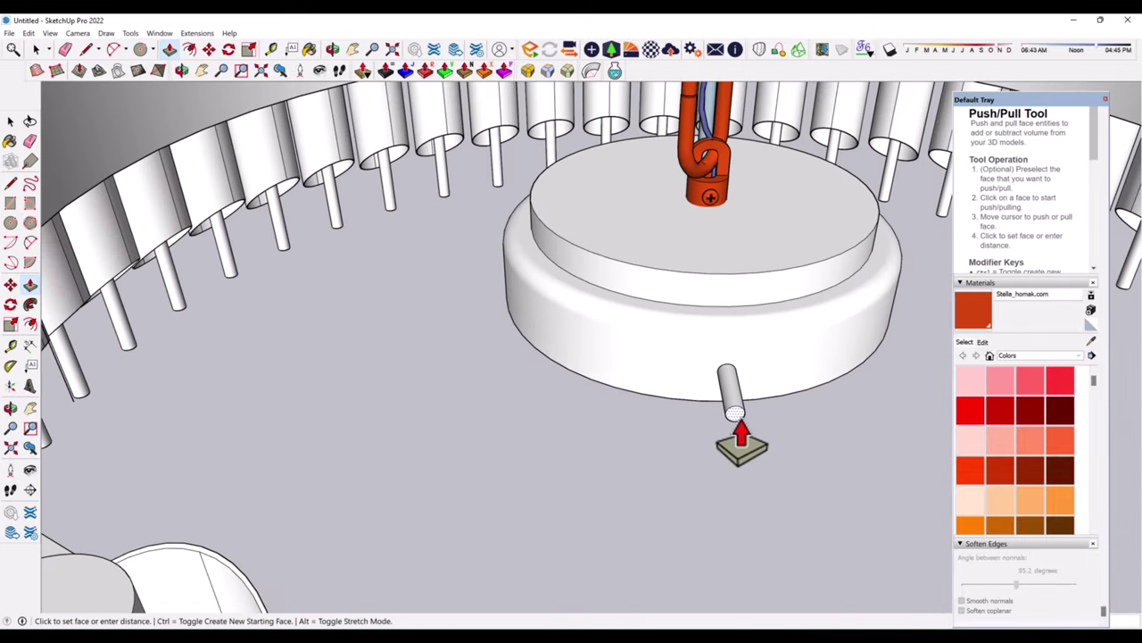
pyautogui.scroll(-3, 739, 420)
pyautogui.scroll(-3, 745, 375)
pyautogui.scroll(2, 259, 460)
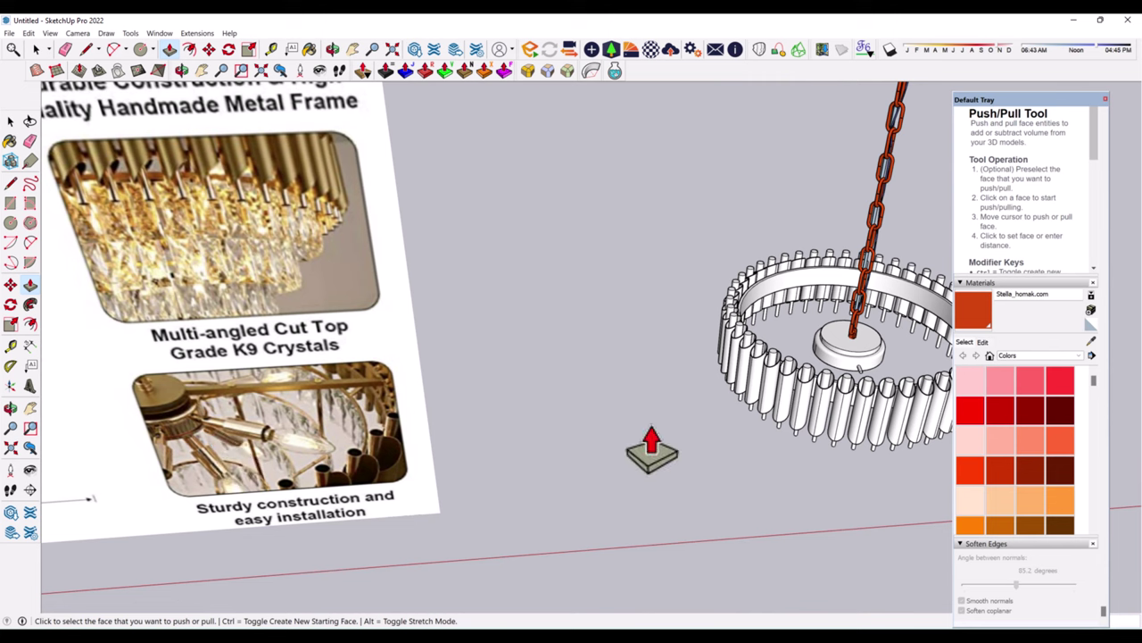
pyautogui.scroll(3, 776, 412)
pyautogui.scroll(2, 874, 401)
# - Offset a ring on the rod's end face and pull it out into a wider socket tube
pyautogui.click(30, 324)
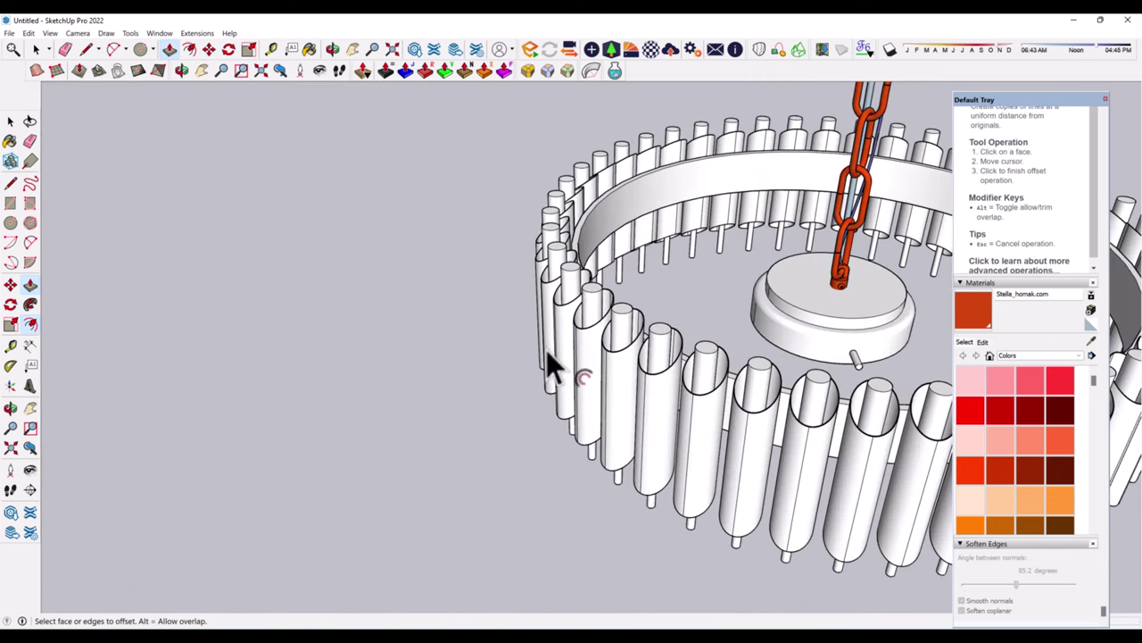
pyautogui.scroll(3, 849, 373)
pyautogui.scroll(2, 850, 373)
pyautogui.click(789, 342)
pyautogui.click(785, 378)
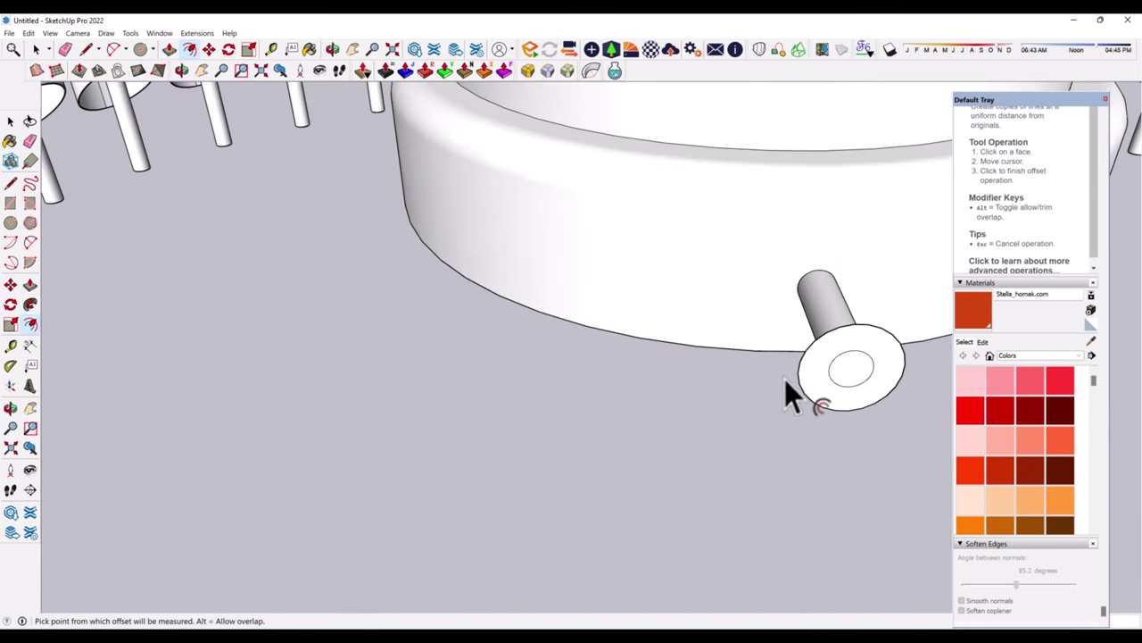
pyautogui.click(30, 282)
pyautogui.click(30, 283)
pyautogui.click(839, 373)
pyautogui.scroll(-5, 835, 473)
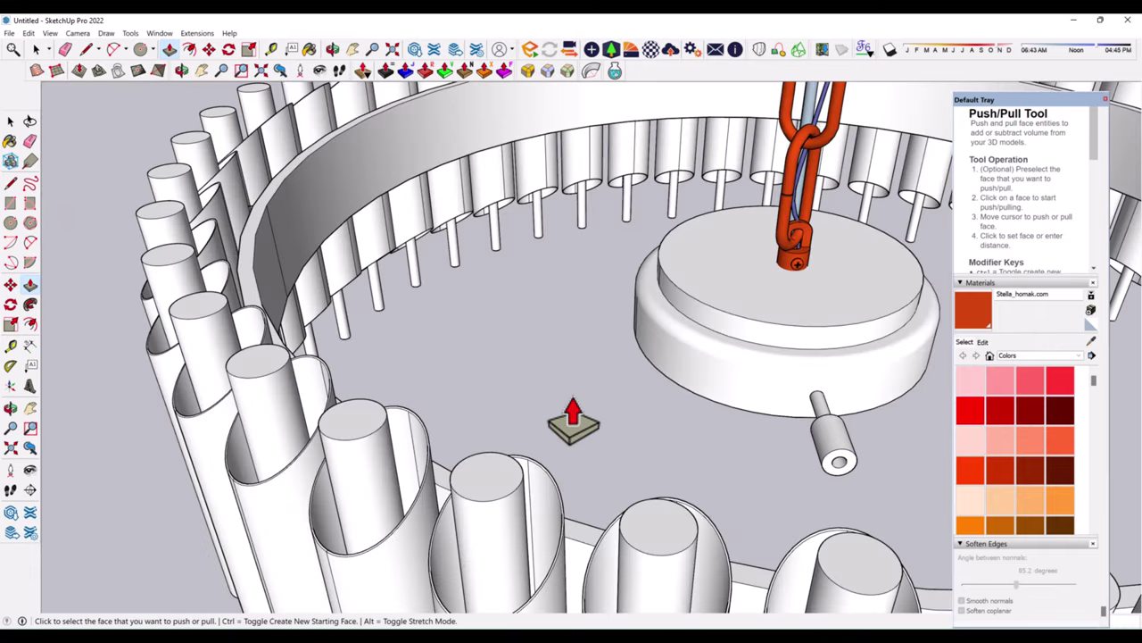
pyautogui.scroll(-4, 573, 419)
pyautogui.scroll(5, 643, 451)
pyautogui.scroll(-4, 651, 457)
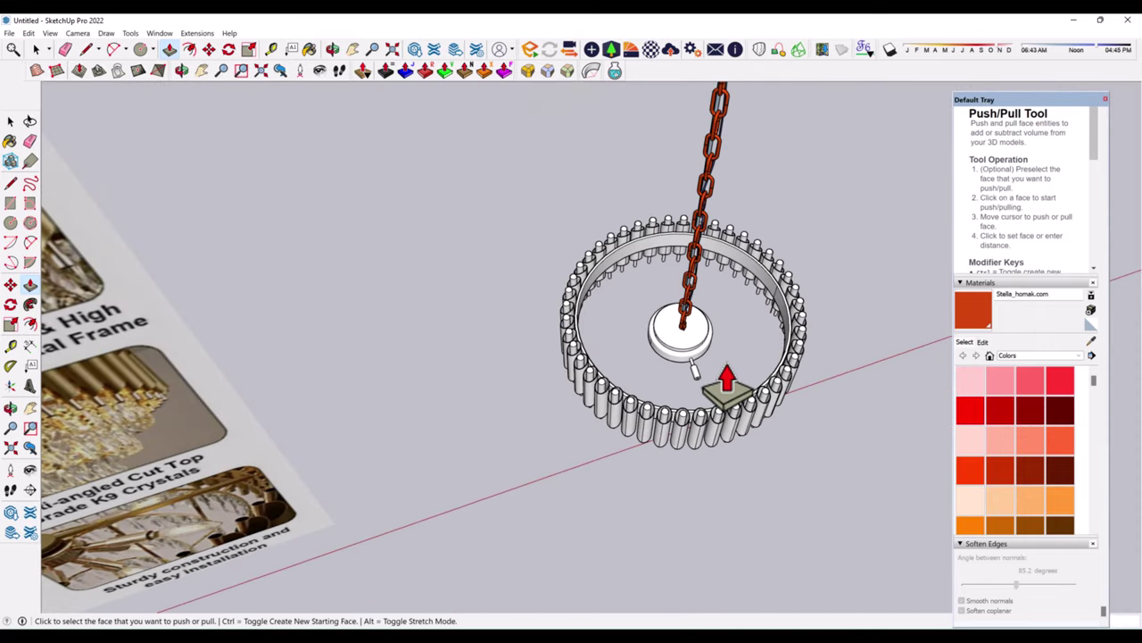
pyautogui.scroll(-1, 510, 403)
pyautogui.scroll(6, 319, 509)
pyautogui.scroll(-1, 326, 500)
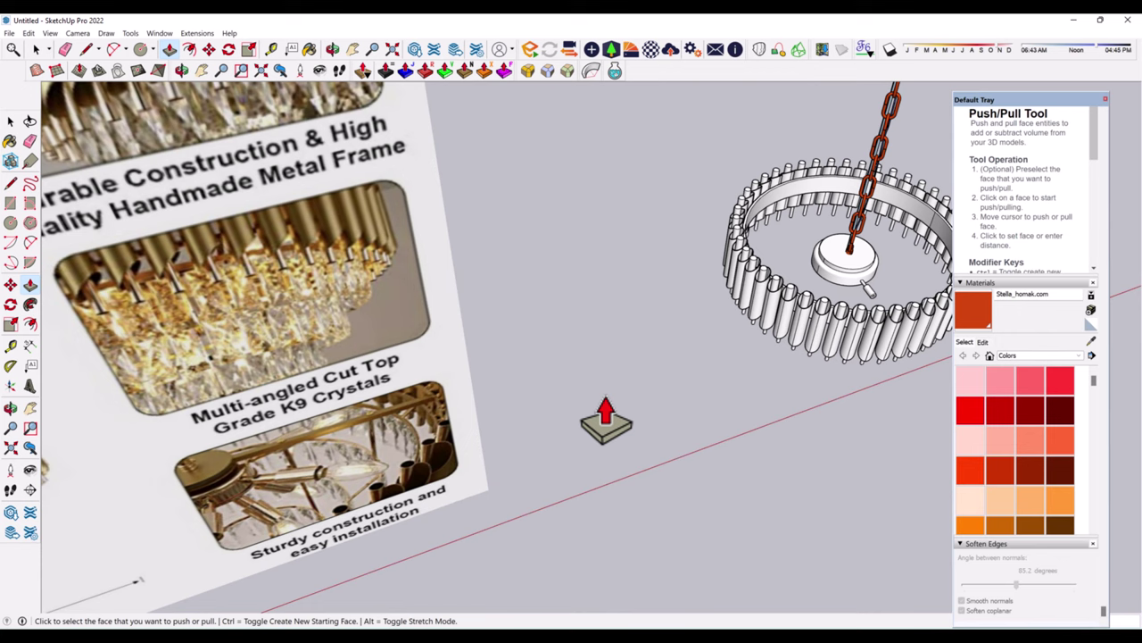
pyautogui.scroll(3, 749, 406)
pyautogui.scroll(3, 895, 306)
# - Offset an inner ring on the tube end, pull it into a tip, and start grouping the piece
pyautogui.press('f')
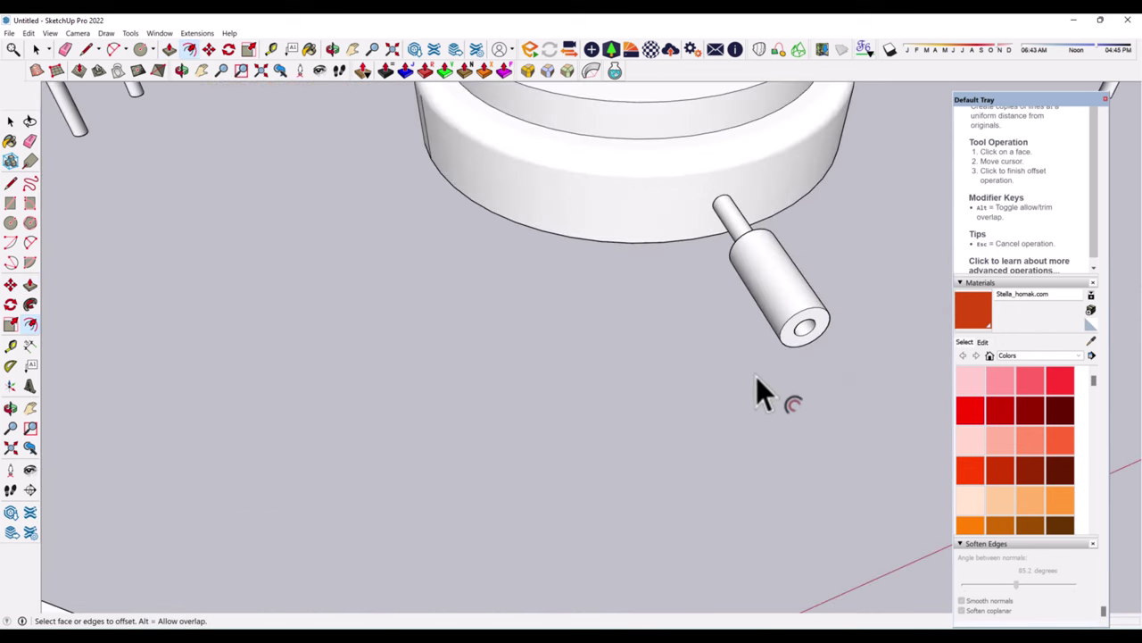
pyautogui.scroll(2, 768, 357)
pyautogui.click(802, 278)
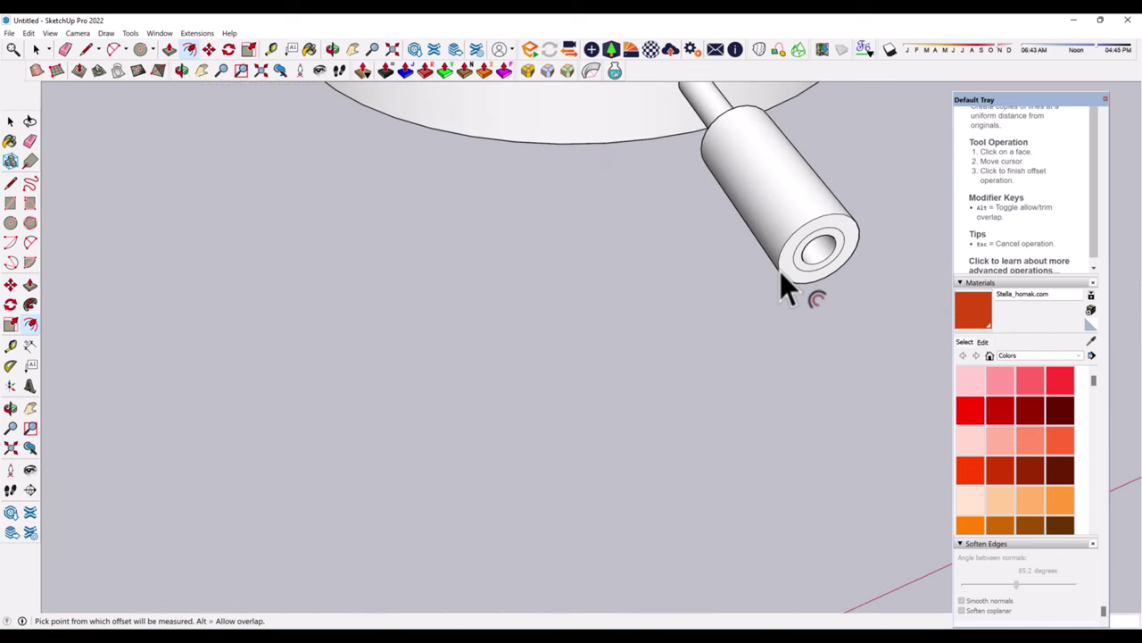
pyautogui.press('p')
pyautogui.click(812, 260)
pyautogui.scroll(-5, 758, 366)
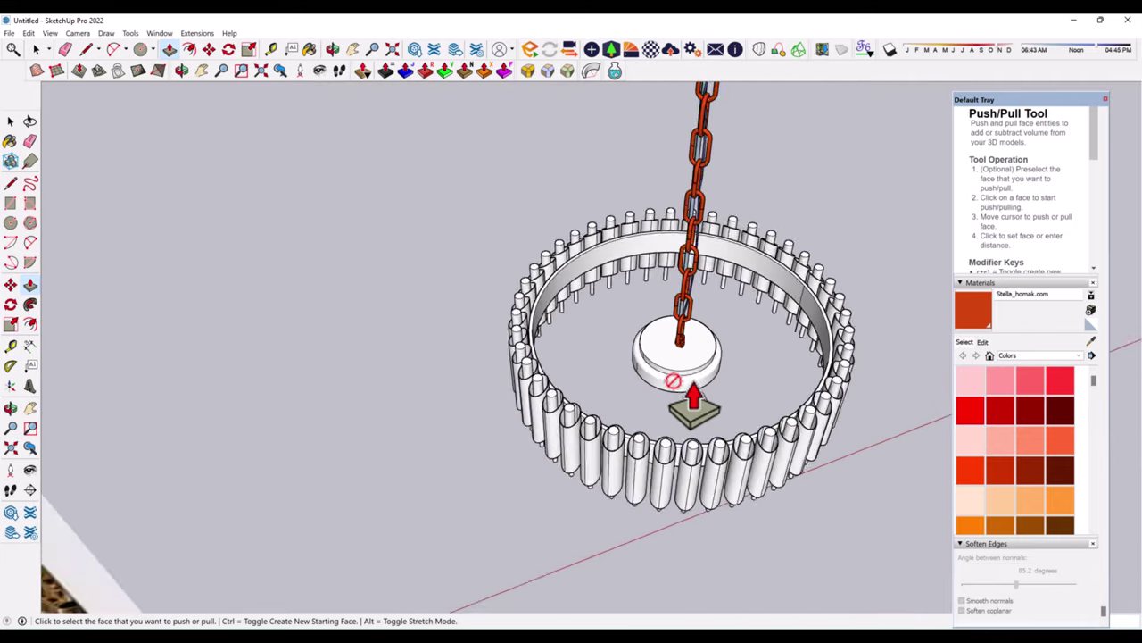
pyautogui.scroll(-2, 678, 382)
pyautogui.press('space')
pyautogui.scroll(1, 722, 380)
pyautogui.scroll(4, 696, 375)
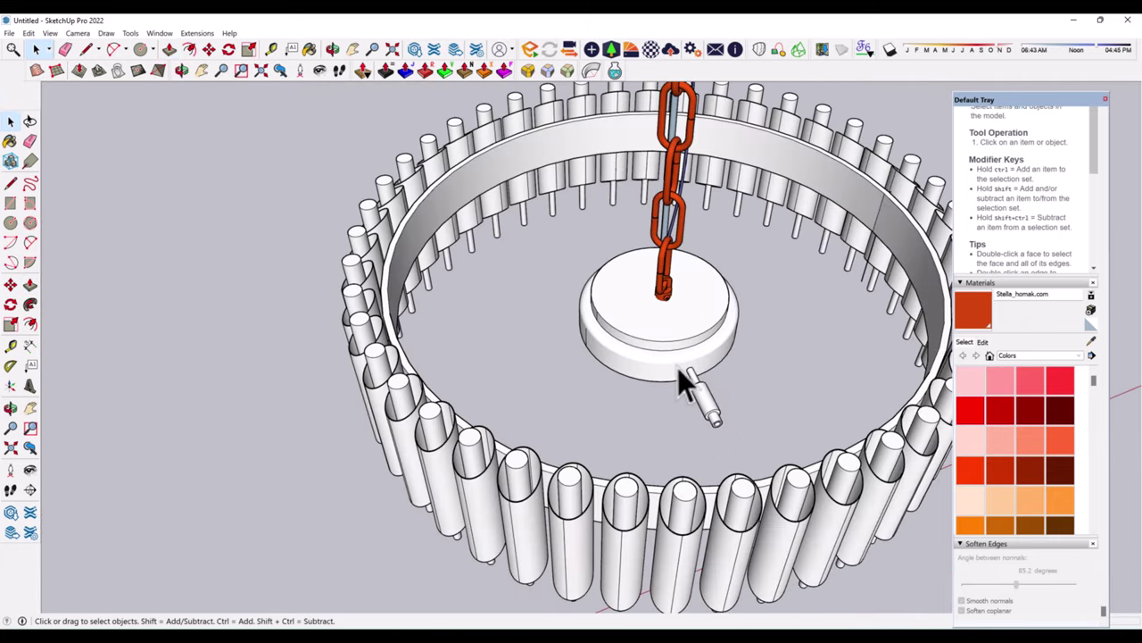
pyautogui.rightClick(708, 407)
# - Group the socket tube and move the imported bulb near the central hub
pyautogui.click(765, 164)
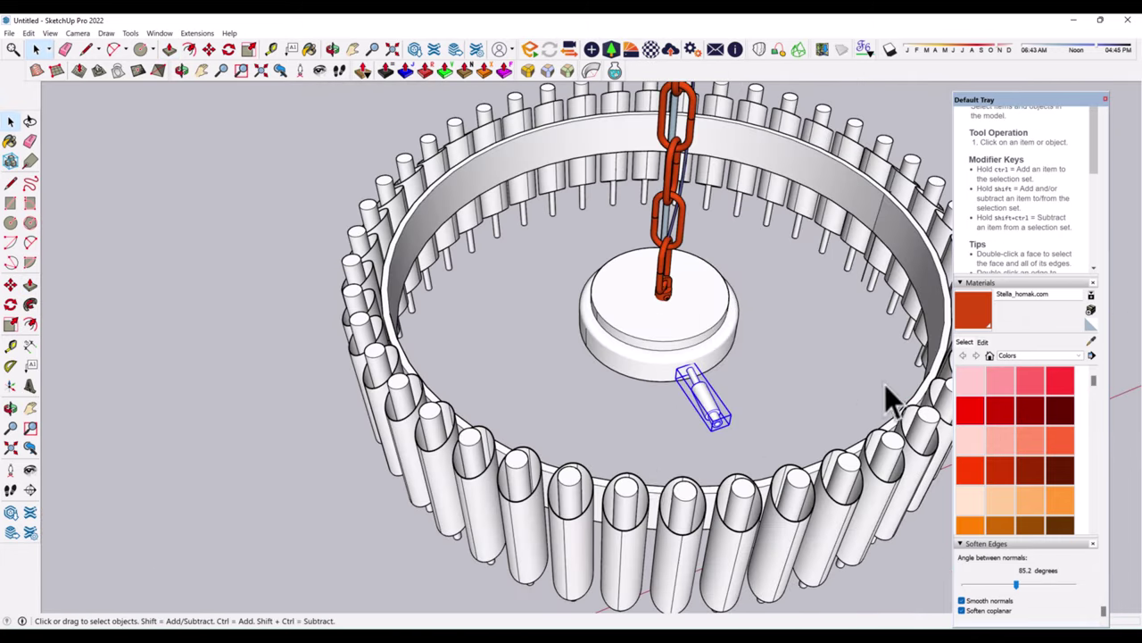
pyautogui.scroll(-5, 885, 385)
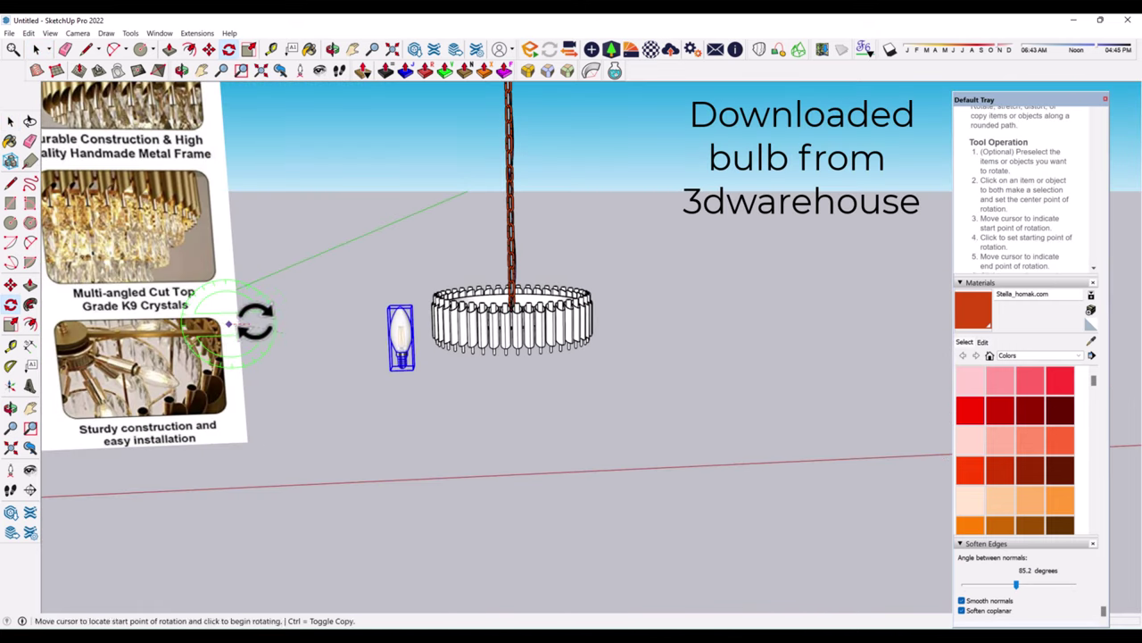
pyautogui.click(11, 285)
pyautogui.click(382, 375)
pyautogui.moveTo(382, 375); pyautogui.dragTo(620, 581, button='middle')
pyautogui.scroll(5, 510, 434)
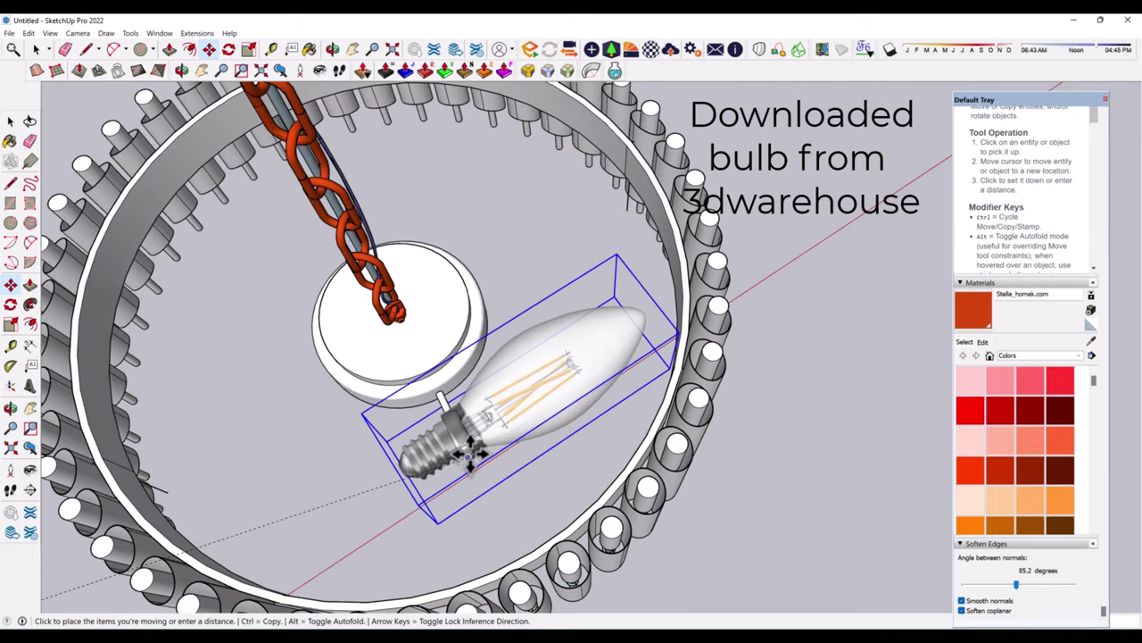
pyautogui.click(459, 268)
# - Rotate the bulb so it lies horizontally
pyautogui.click(11, 305)
pyautogui.moveTo(268, 357); pyautogui.dragTo(523, 387, button='middle')
pyautogui.click(492, 475)
pyautogui.click(501, 392)
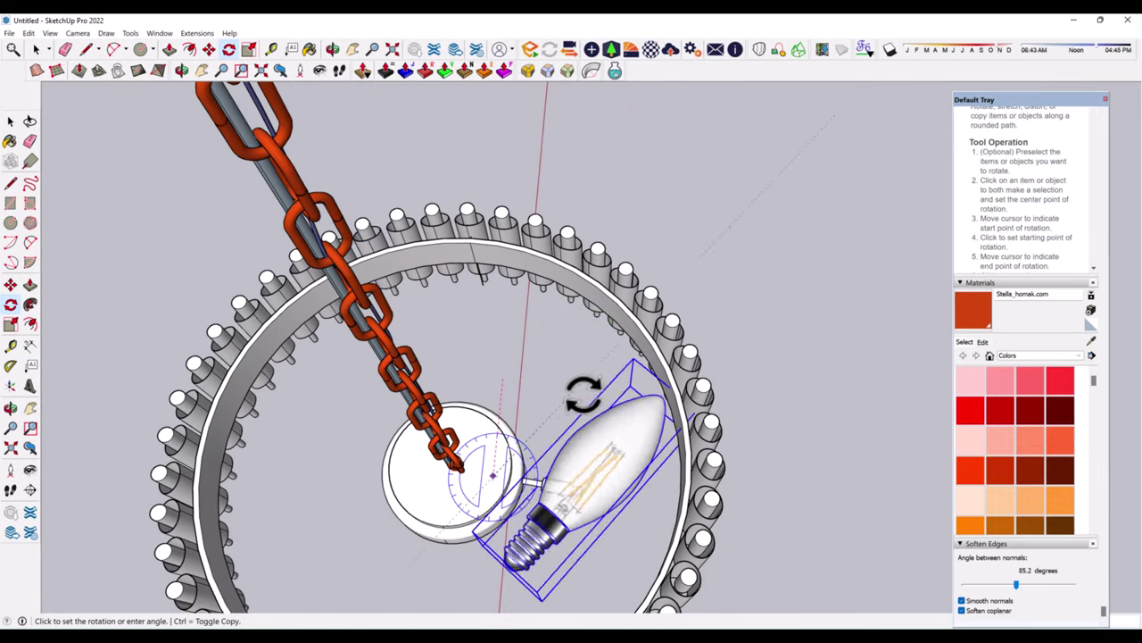
pyautogui.click(648, 523)
pyautogui.scroll(-2, 648, 523)
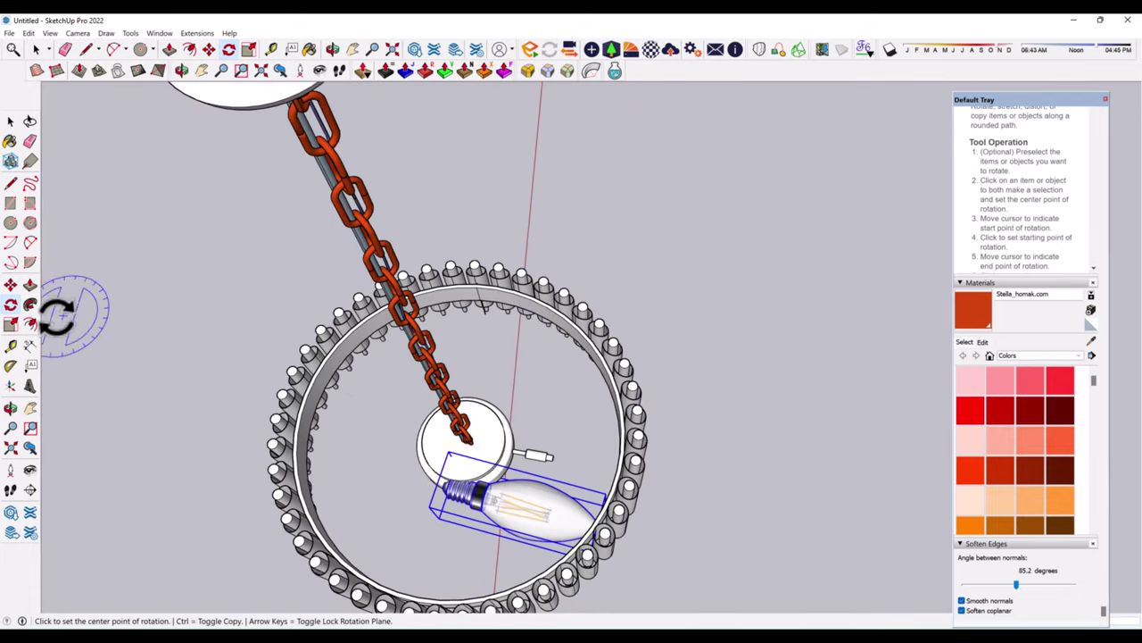
# - Move the bulb against the socket pipe and scale it down to fit
pyautogui.click(11, 285)
pyautogui.moveTo(268, 446); pyautogui.dragTo(434, 490, button='middle')
pyautogui.click(434, 490)
pyautogui.scroll(5, 553, 437)
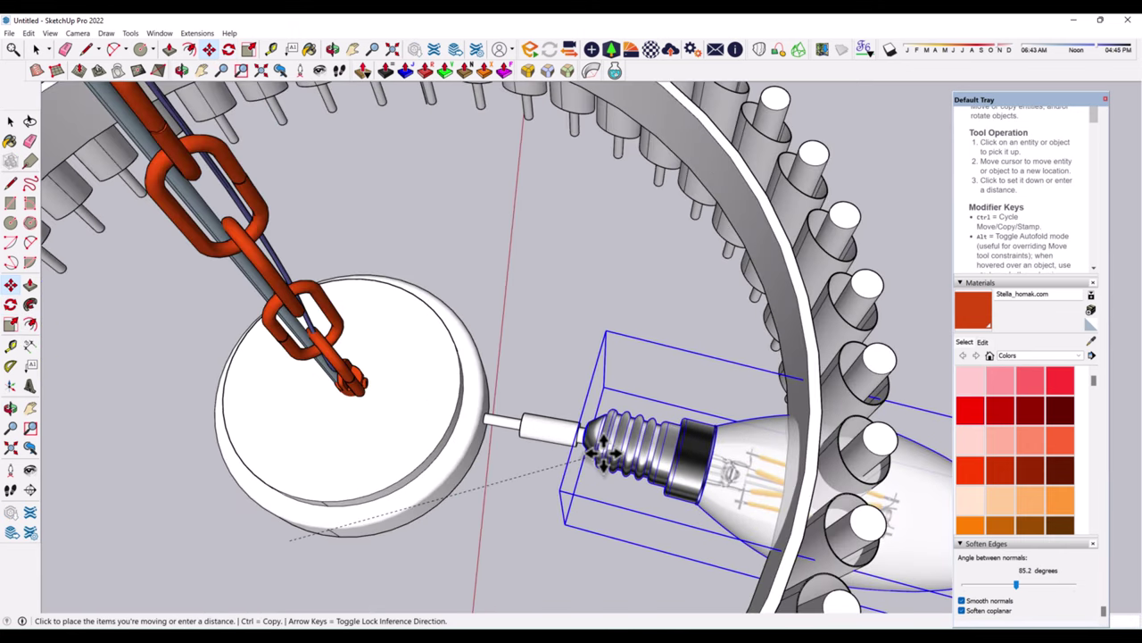
pyautogui.click(571, 422)
pyautogui.scroll(-5, 354, 348)
pyautogui.click(10, 324)
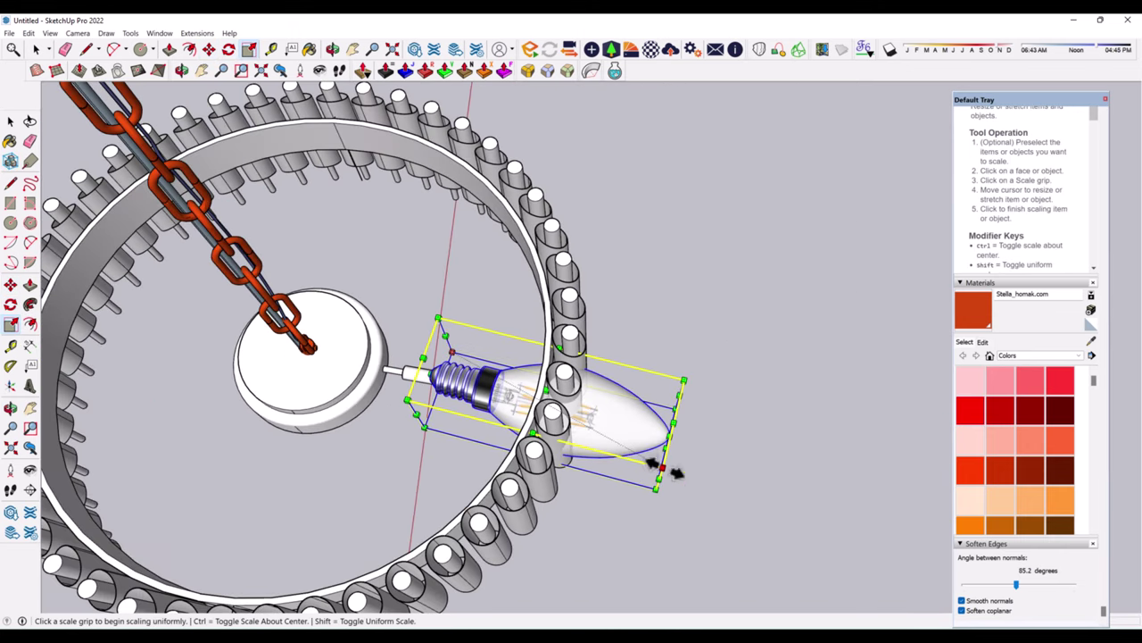
pyautogui.moveTo(650, 458); pyautogui.dragTo(484, 428)
pyautogui.scroll(2, 491, 419)
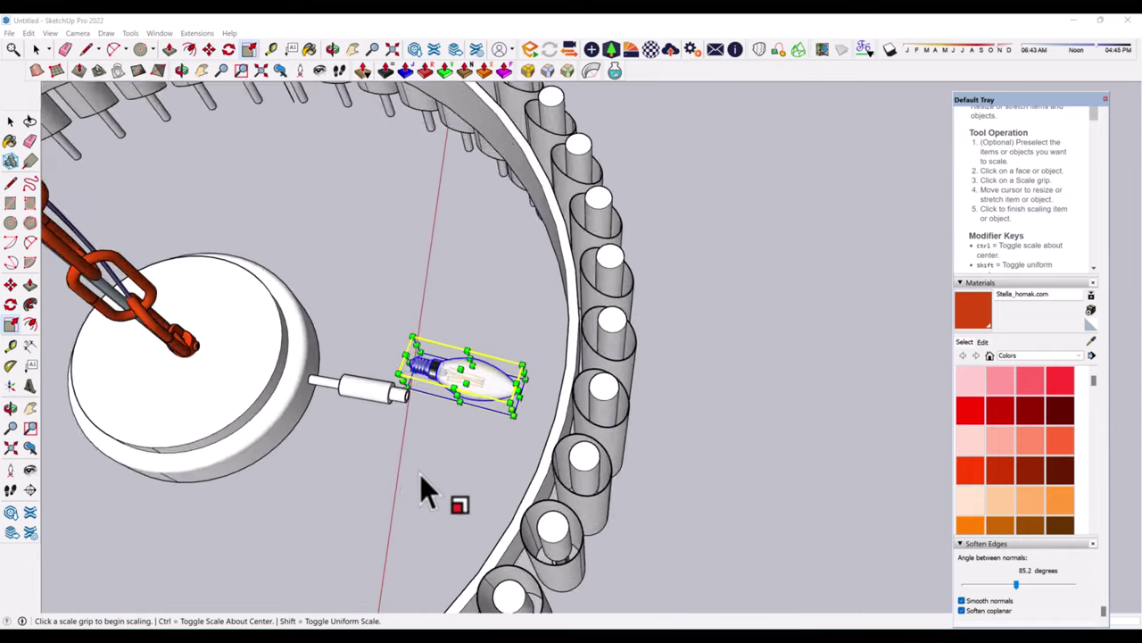
pyautogui.moveTo(421, 485); pyautogui.dragTo(740, 531, button='middle')
pyautogui.scroll(3, 613, 327)
# - Seat the bulb's base on the end of the socket
pyautogui.press('m')
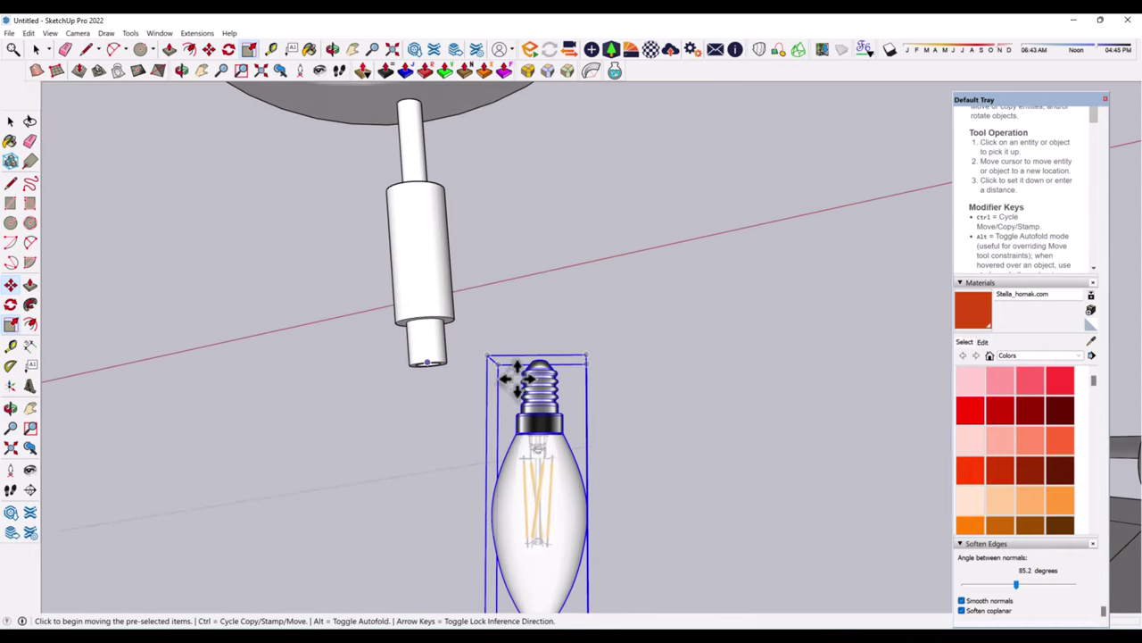
pyautogui.click(510, 378)
pyautogui.moveTo(420, 327)
pyautogui.mouseDown(button='middle')
pyautogui.moveTo(766, 228)
pyautogui.moveTo(650, 403)
pyautogui.moveTo(721, 395)
pyautogui.moveTo(45, 375)
pyautogui.mouseUp(button='middle')
pyautogui.click(722, 386)
pyautogui.press('q')
pyautogui.scroll(-4, 701, 411)
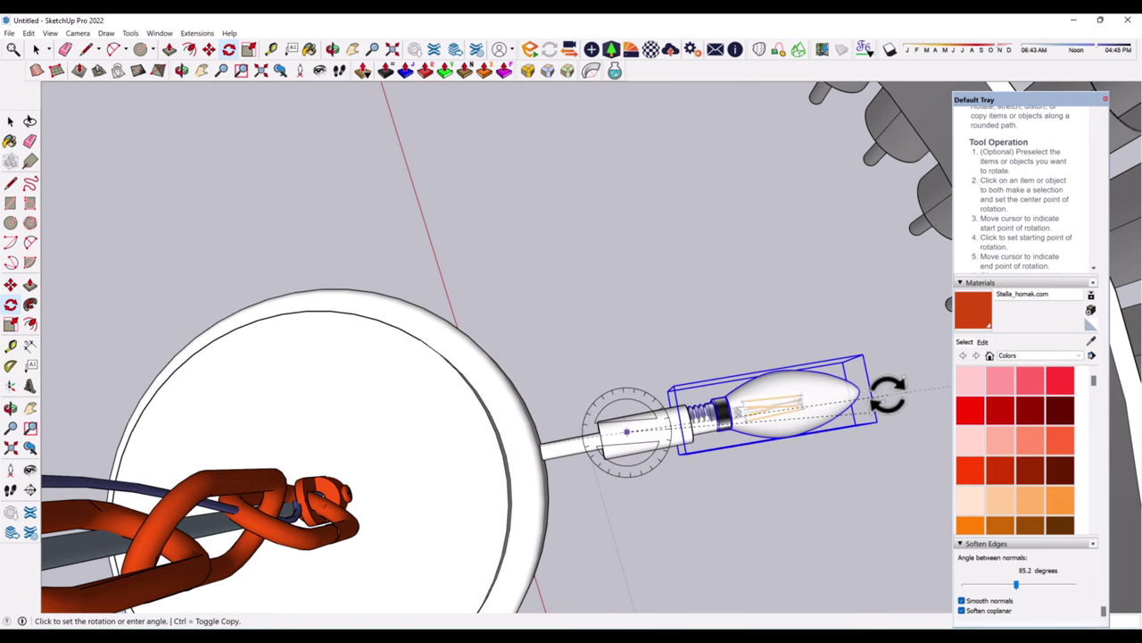
# - Shrink the bulb further to fit the arm socket, then orbit out to the whole chandelier
pyautogui.click(10, 324)
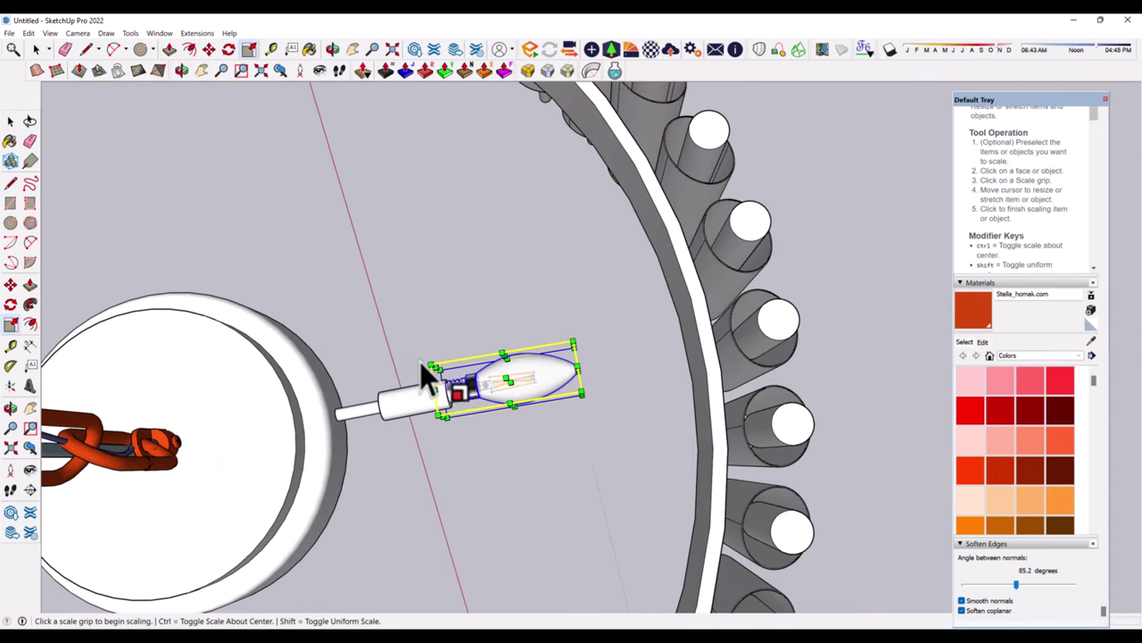
pyautogui.click(432, 367)
pyautogui.scroll(3, 477, 388)
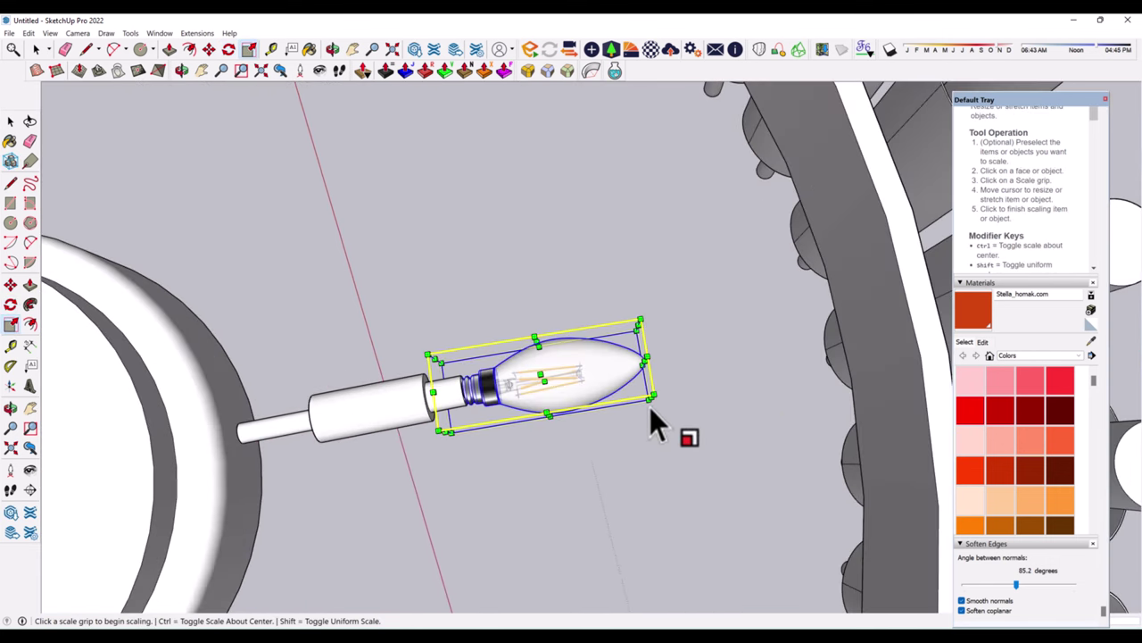
pyautogui.moveTo(659, 404); pyautogui.dragTo(513, 406)
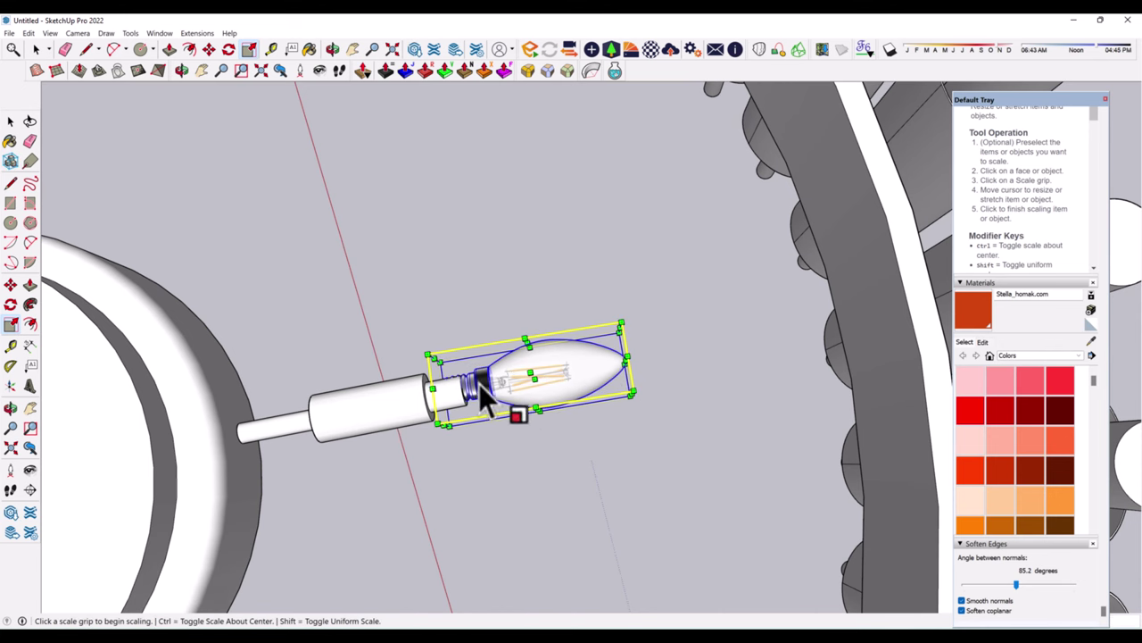
pyautogui.scroll(3, 513, 406)
pyautogui.click(10, 284)
pyautogui.scroll(2, 576, 399)
pyautogui.scroll(1, 581, 403)
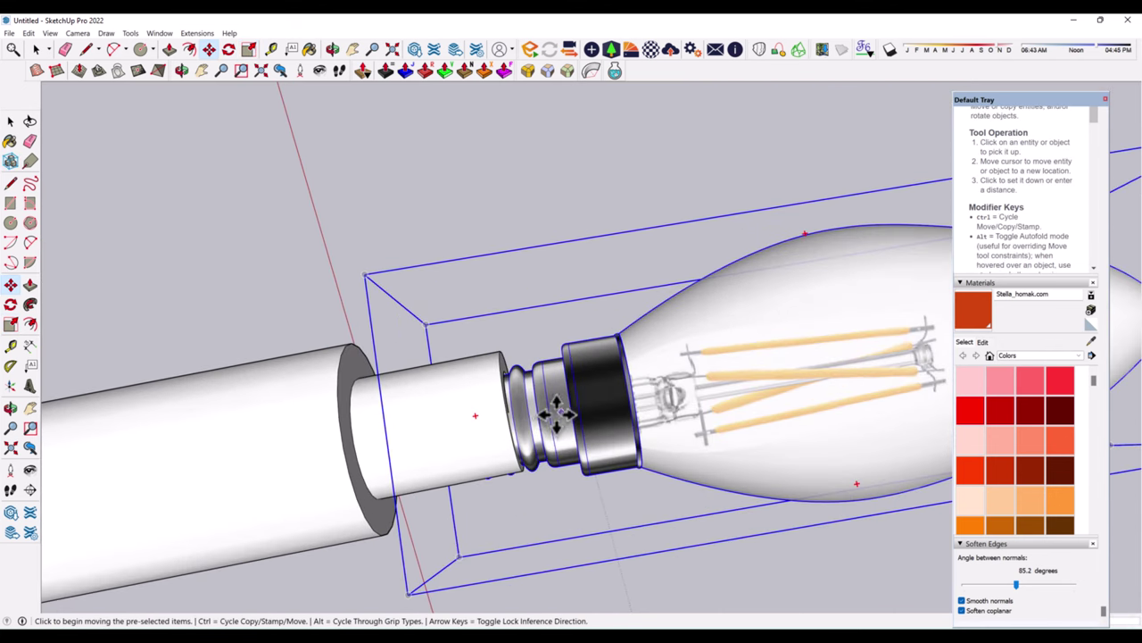
pyautogui.scroll(-2, 589, 408)
pyautogui.scroll(-2, 588, 408)
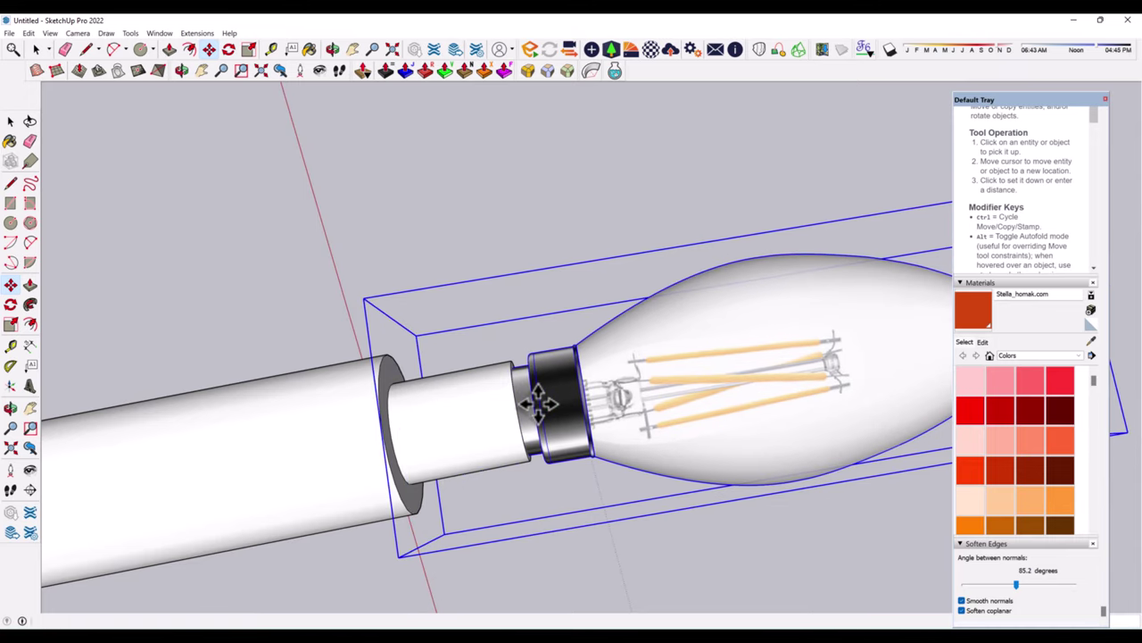
pyautogui.scroll(-5, 606, 415)
pyautogui.moveTo(625, 420)
pyautogui.mouseDown(button='middle')
pyautogui.moveTo(297, 211)
pyautogui.moveTo(268, 210)
pyautogui.mouseUp(button='middle')
# - Flip the arm-and-bulb piece and turn it into a component
pyautogui.click(10, 120)
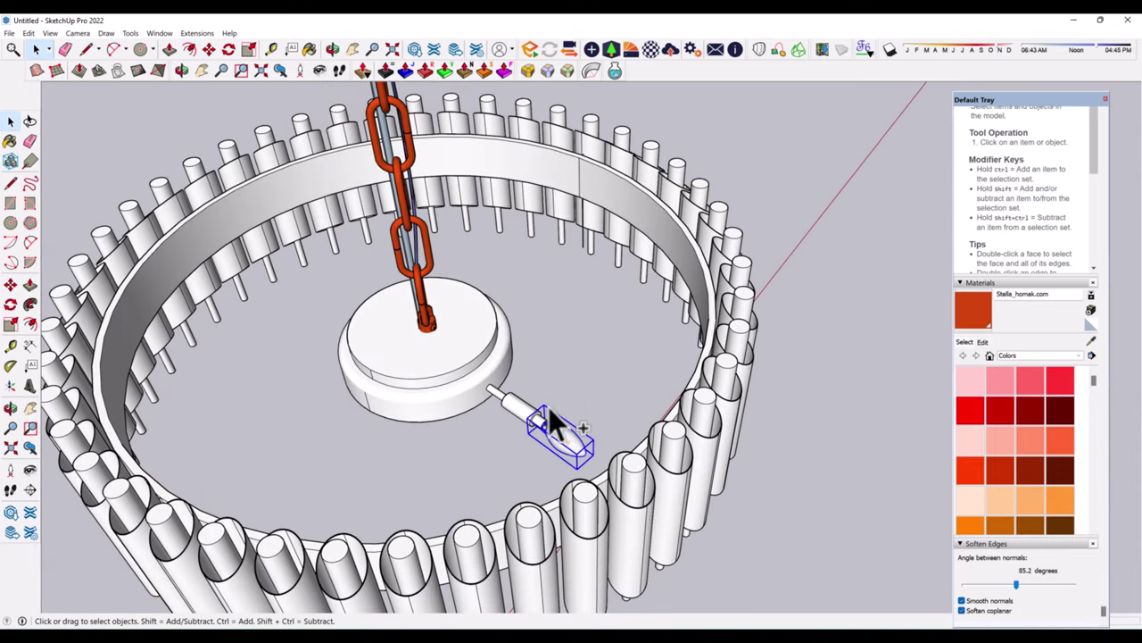
pyautogui.rightClick(549, 407)
pyautogui.click(576, 285)
pyautogui.rightClick(572, 418)
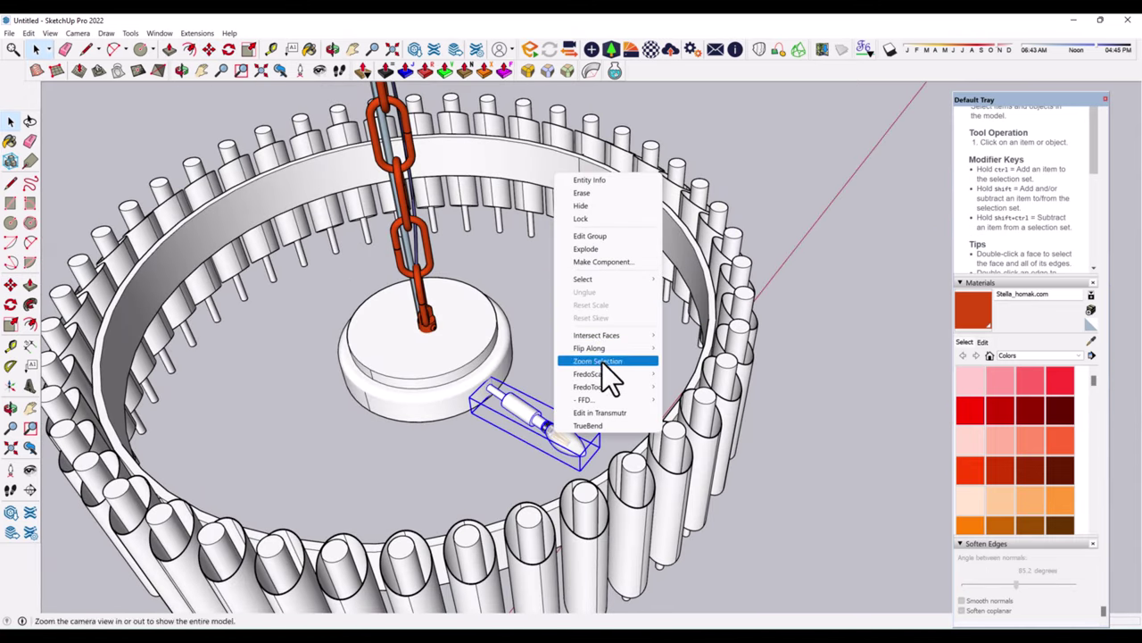
pyautogui.click(613, 262)
pyautogui.click(590, 450)
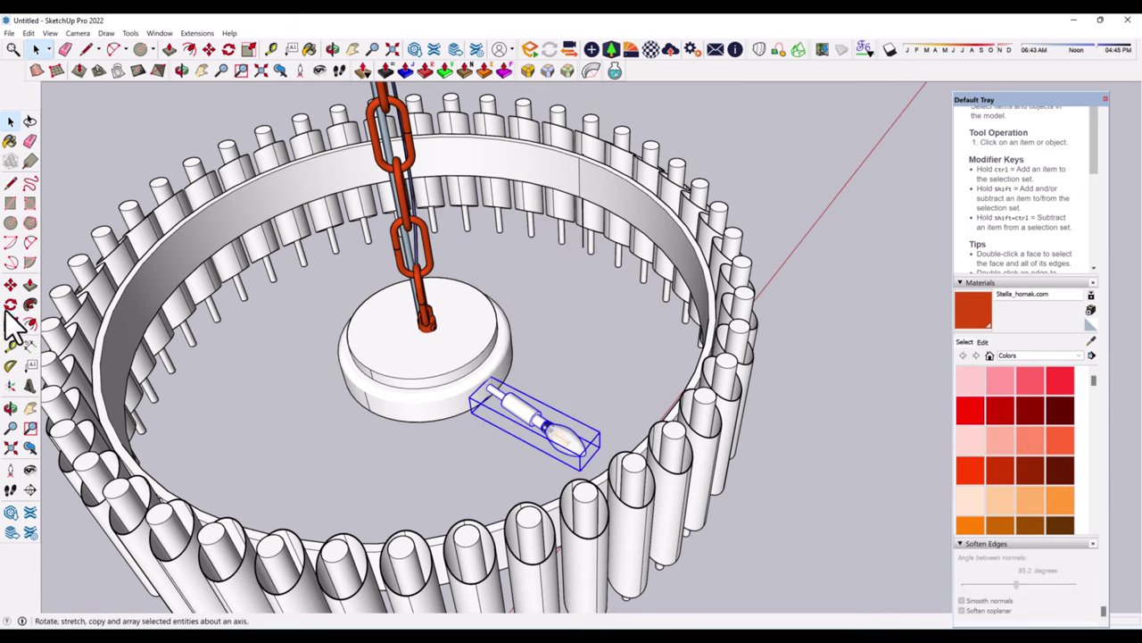
# - Scale the bulb arm uniformly so it reaches from the hub toward the crystal ring
pyautogui.click(10, 324)
pyautogui.scroll(-5, 696, 351)
pyautogui.scroll(-2, 696, 350)
pyautogui.scroll(3, 268, 486)
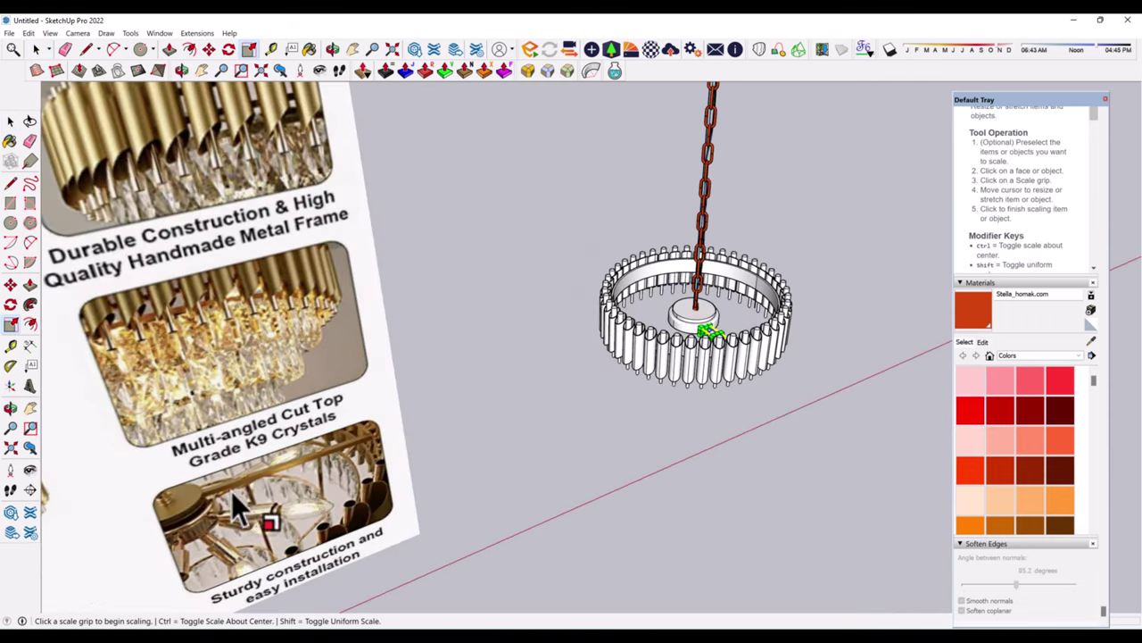
pyautogui.moveTo(675, 331); pyautogui.dragTo(773, 563, button='middle')
pyautogui.scroll(4, 743, 382)
pyautogui.click(745, 382)
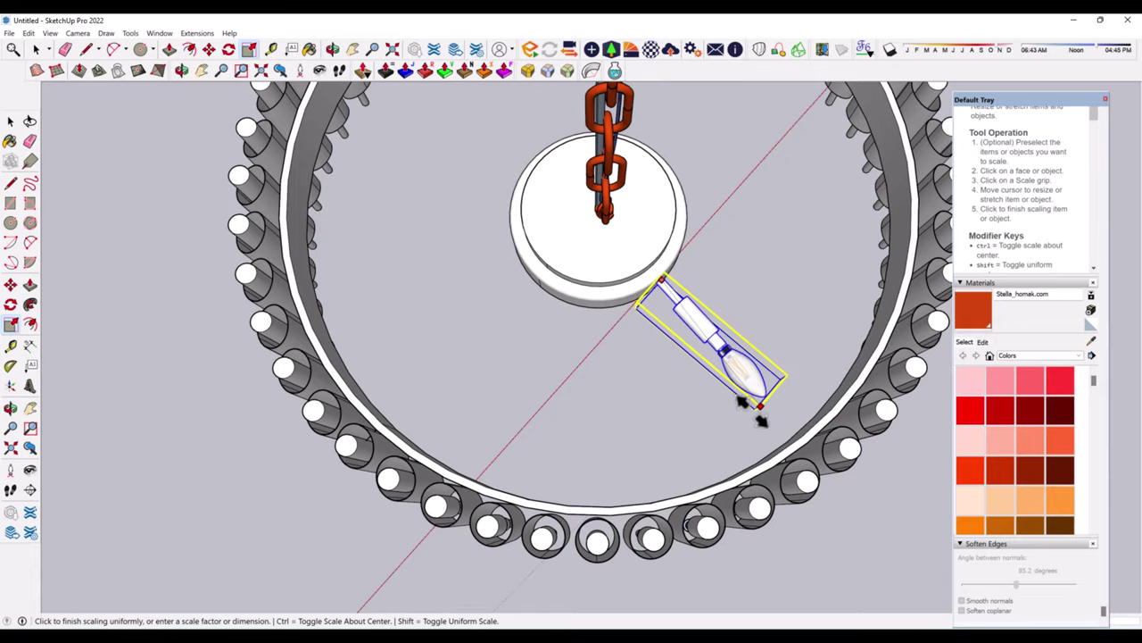
pyautogui.moveTo(744, 383)
pyautogui.mouseDown(button='middle')
pyautogui.moveTo(395, 282)
pyautogui.moveTo(450, 353)
pyautogui.mouseUp(button='middle')
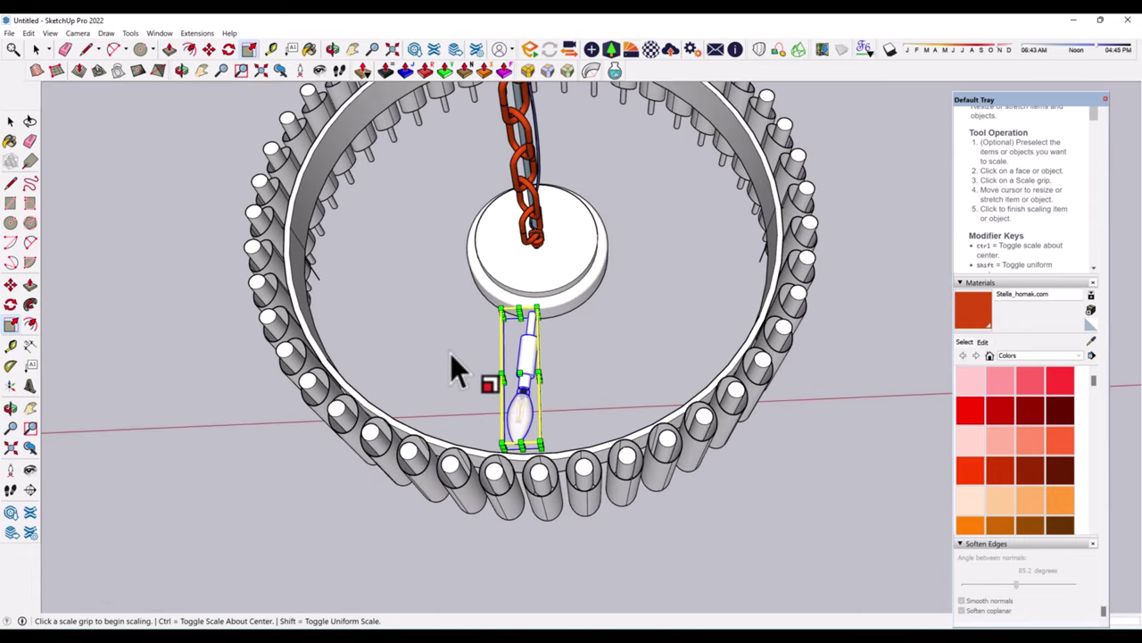
pyautogui.click(11, 304)
pyautogui.scroll(3, 416, 400)
pyautogui.scroll(3, 476, 327)
pyautogui.scroll(3, 604, 293)
pyautogui.scroll(2, 509, 316)
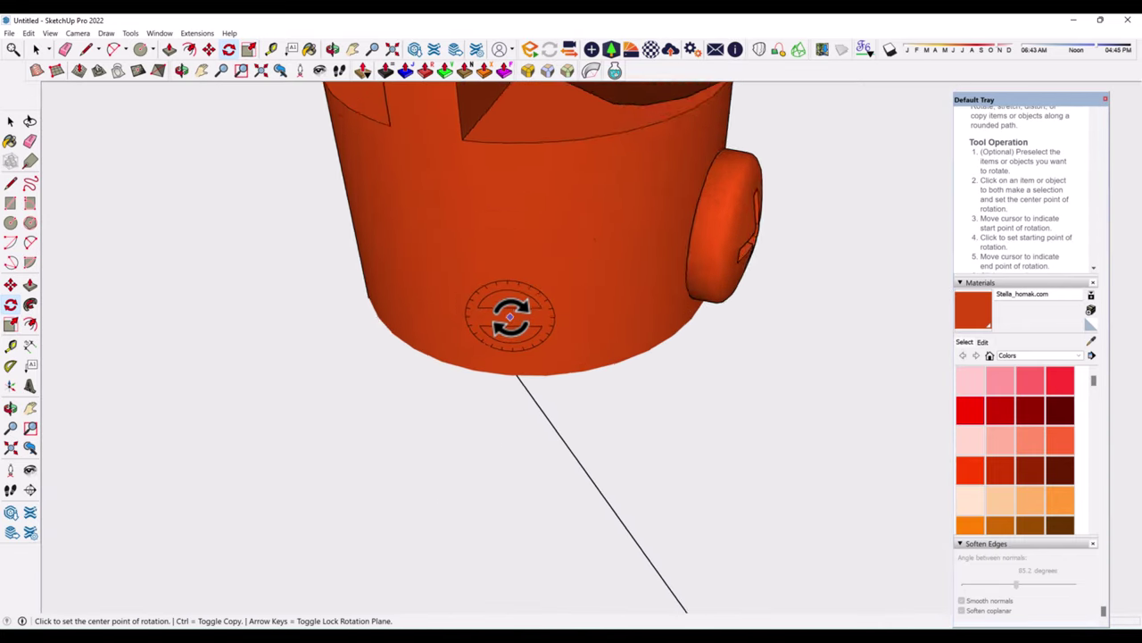
pyautogui.scroll(3, 510, 316)
pyautogui.scroll(2, 517, 319)
# - Rotate-copy the bulb arm about the hub centre to the next angle
pyautogui.scroll(-2, 370, 224)
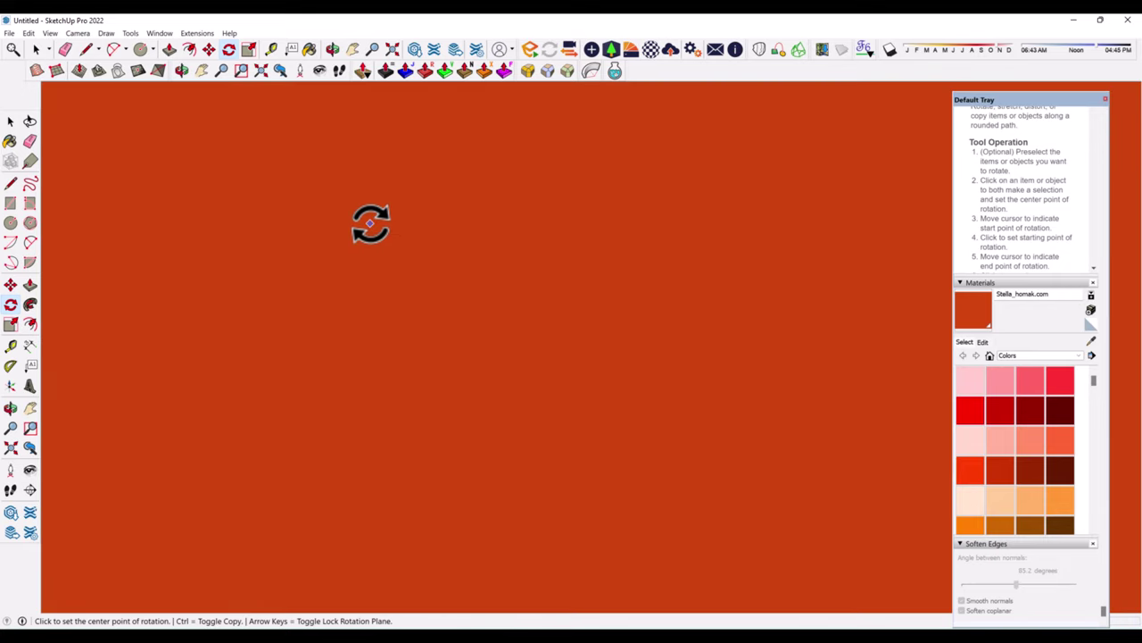
pyautogui.scroll(-3, 371, 224)
pyautogui.scroll(3, 395, 324)
pyautogui.moveTo(395, 324)
pyautogui.mouseDown(button='middle')
pyautogui.moveTo(591, 594)
pyautogui.moveTo(542, 331)
pyautogui.mouseUp(button='middle')
pyautogui.scroll(3, 543, 332)
pyautogui.click(10, 304)
pyautogui.moveTo(492, 230)
pyautogui.mouseDown(button='middle')
pyautogui.moveTo(550, 157)
pyautogui.moveTo(393, 311)
pyautogui.mouseUp(button='middle')
pyautogui.scroll(-3, 390, 321)
pyautogui.scroll(-3, 377, 365)
pyautogui.scroll(-2, 373, 366)
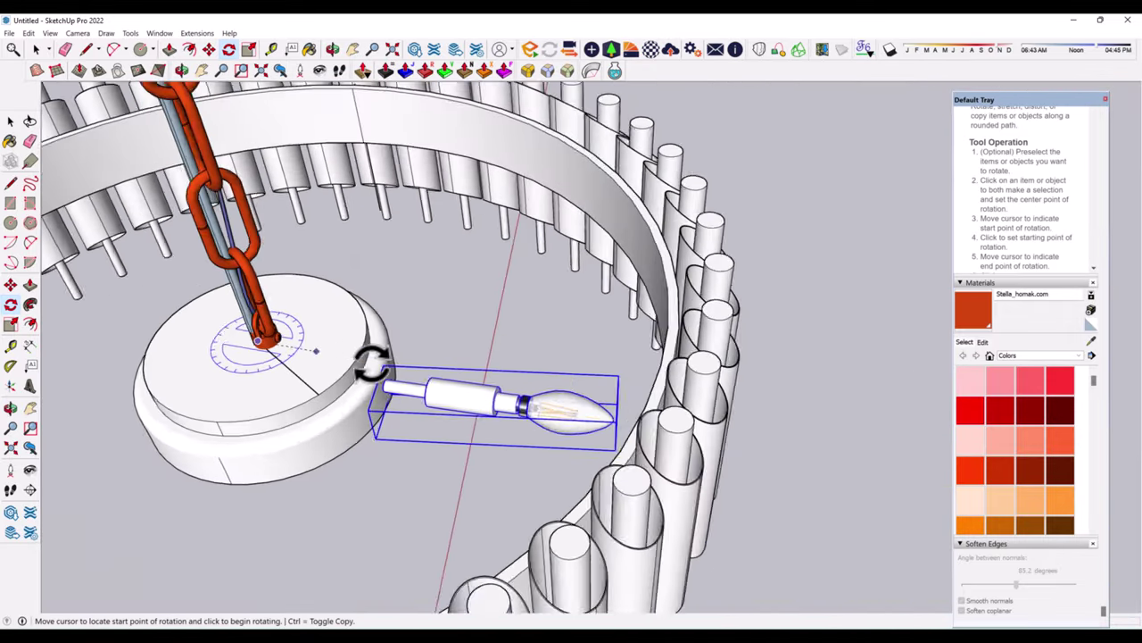
pyautogui.scroll(-5, 371, 365)
pyautogui.moveTo(637, 428)
pyautogui.mouseDown(button='middle')
pyautogui.moveTo(607, 438)
pyautogui.moveTo(543, 397)
pyautogui.mouseUp(button='middle')
pyautogui.scroll(2, 607, 437)
pyautogui.scroll(2, 544, 397)
pyautogui.scroll(3, 541, 440)
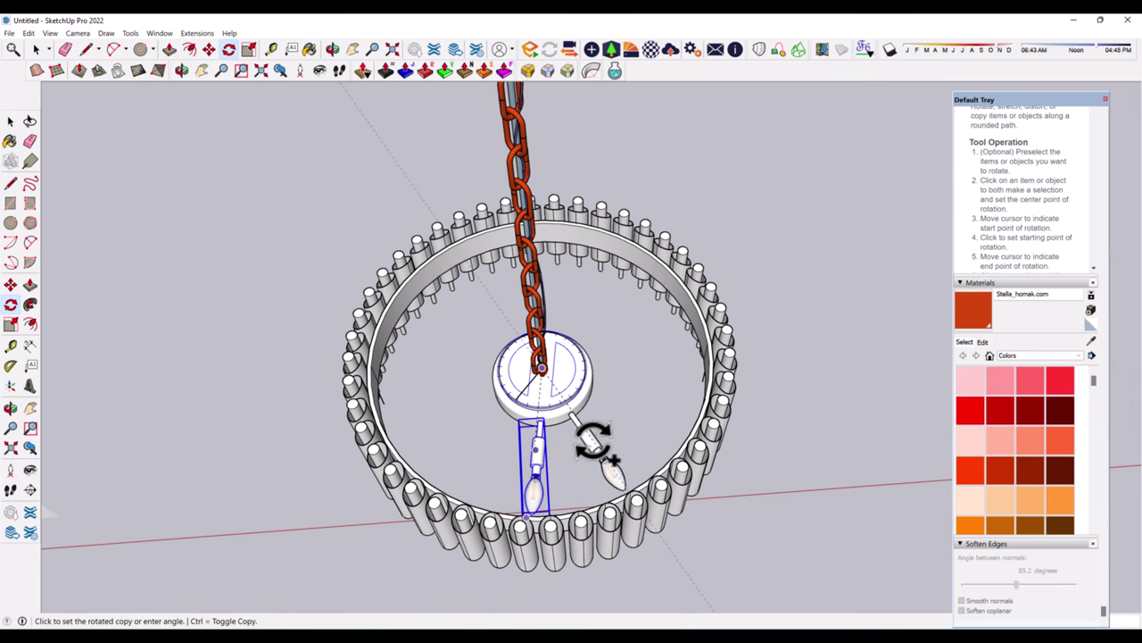
pyautogui.click(594, 441)
# - Repeat the rotated copy 8x to ring the hub with lamp arms
pyautogui.write('8x')
pyautogui.press('Return')
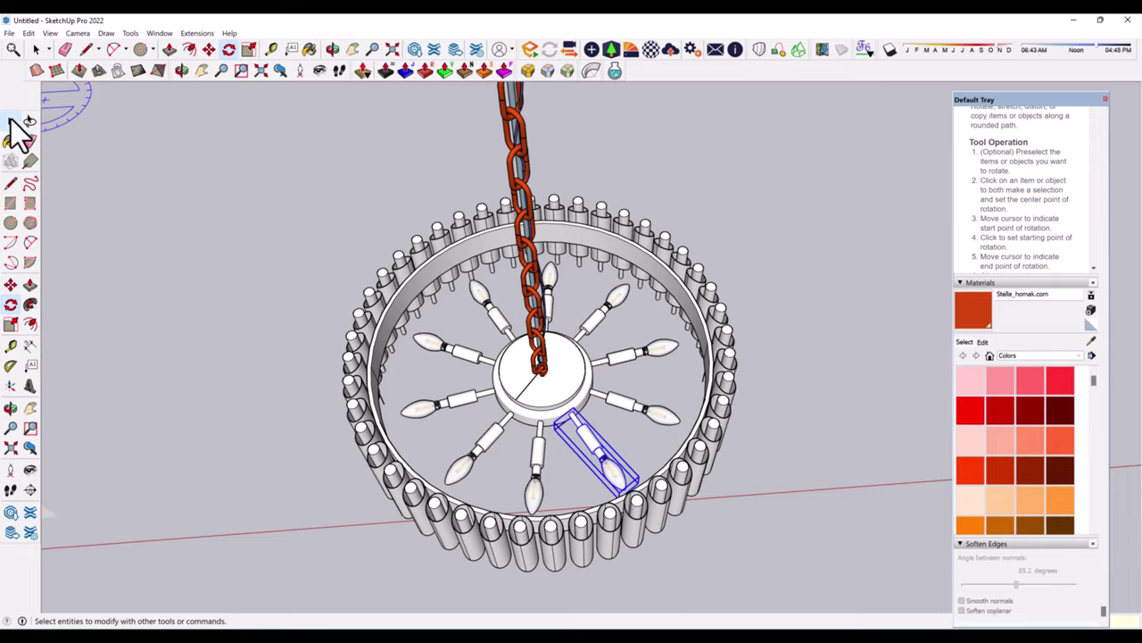
pyautogui.scroll(-5, 671, 456)
pyautogui.scroll(2, 589, 481)
# - Place the crystal close-up photo beside the chandelier and save as 'Modern Crystal Chandelier Gold'
pyautogui.moveTo(607, 411)
pyautogui.mouseDown(button='middle')
pyautogui.moveTo(553, 486)
pyautogui.moveTo(438, 328)
pyautogui.mouseUp(button='middle')
pyautogui.doubleClick(437, 327)
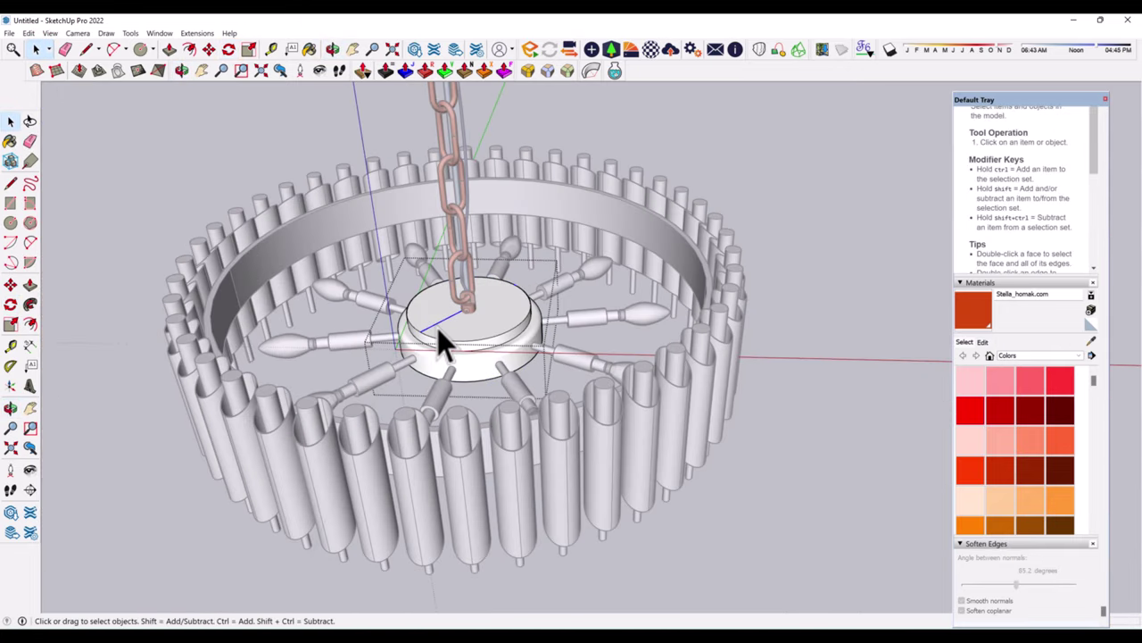
pyautogui.scroll(-5, 794, 302)
pyautogui.scroll(-3, 488, 458)
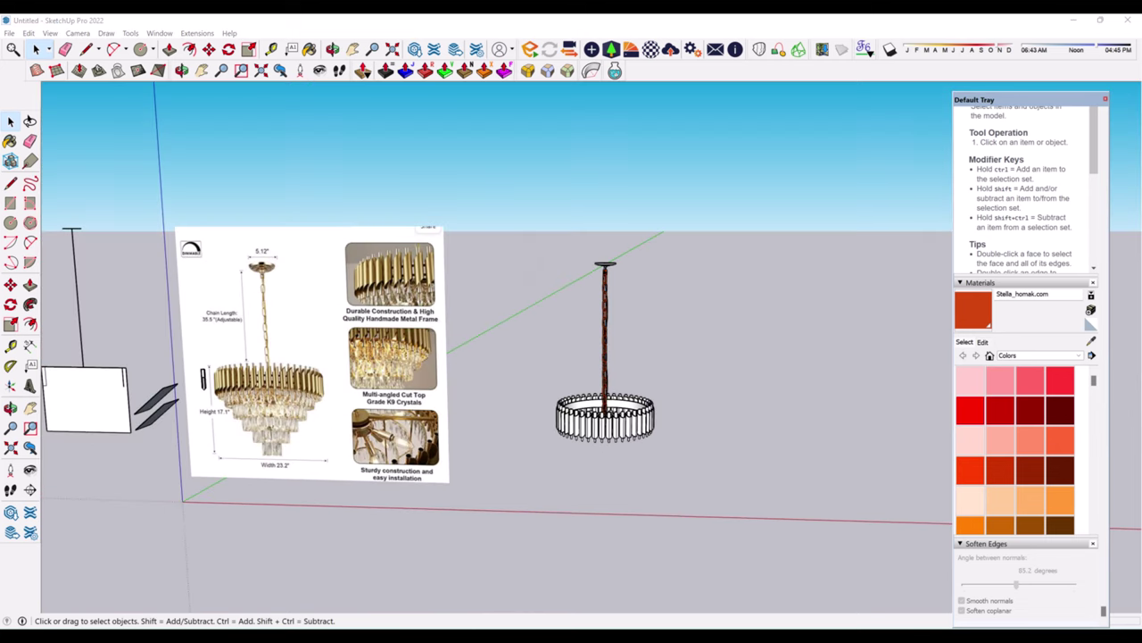
pyautogui.moveTo(179, 623); pyautogui.dragTo(290, 452)
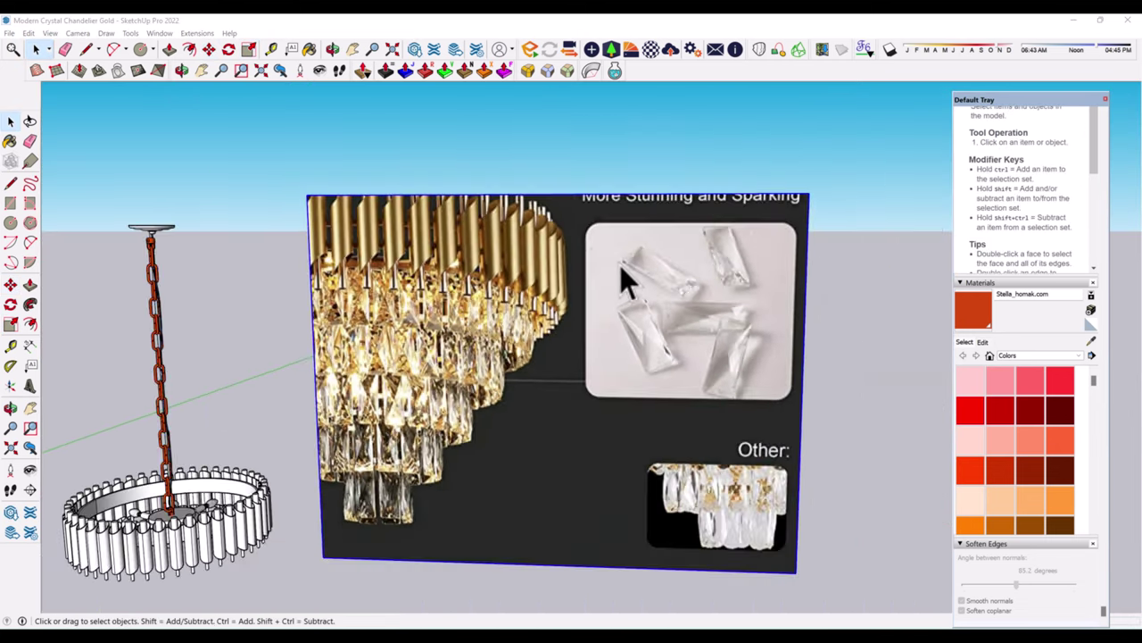
pyautogui.press('r')
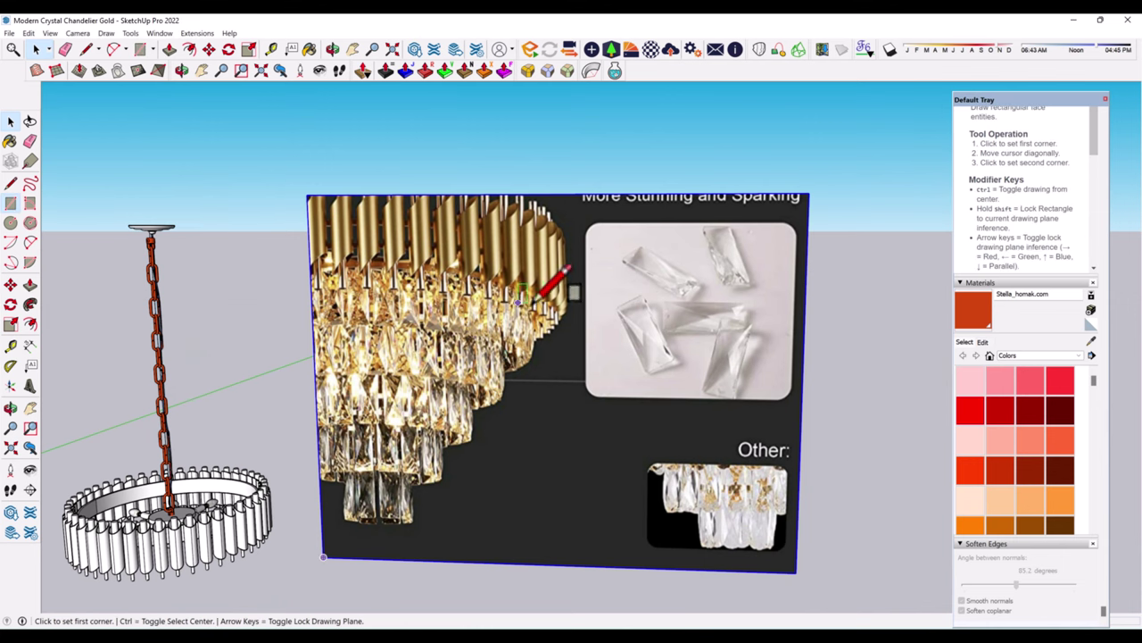
# - Draw a rectangle on the reference photo and extrude it into a thick white box
pyautogui.click(593, 383)
pyautogui.scroll(2, 591, 348)
pyautogui.scroll(3, 607, 313)
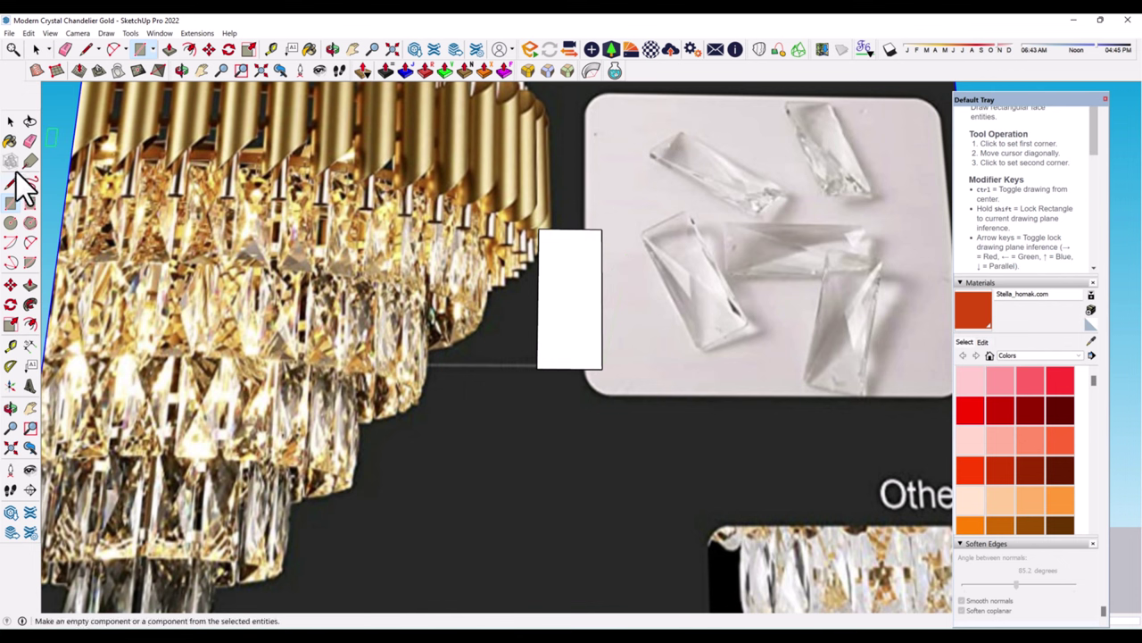
pyautogui.click(29, 284)
pyautogui.moveTo(548, 301); pyautogui.dragTo(657, 293, button='middle')
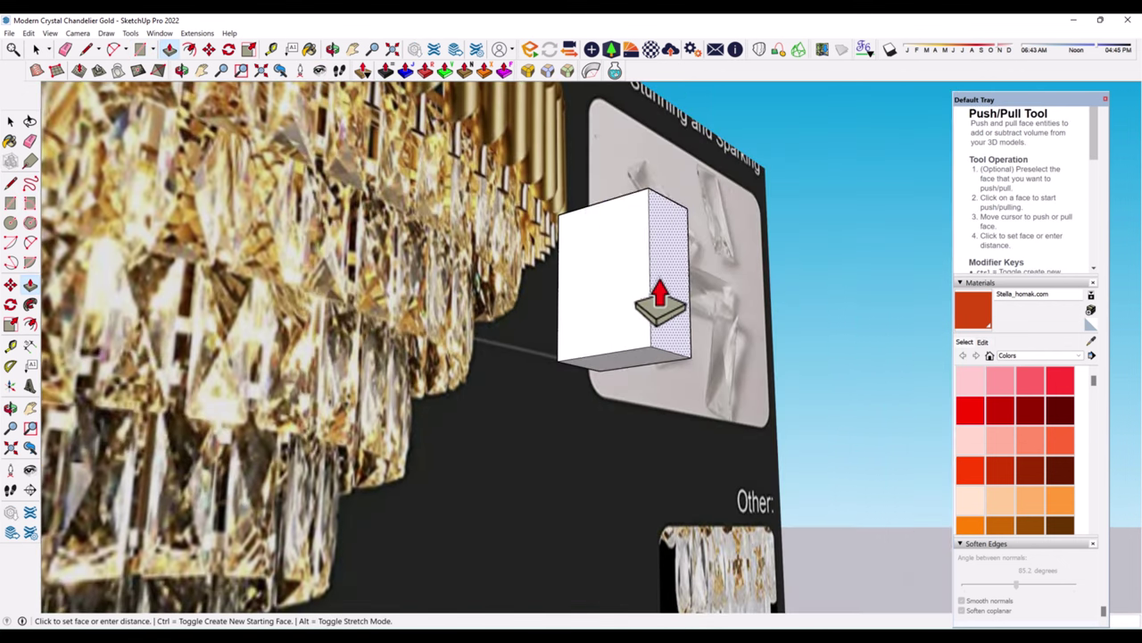
pyautogui.moveTo(584, 313); pyautogui.dragTo(428, 343, button='middle')
# - Draw diagonals across the box face and move their crossing point outward to facet it
pyautogui.click(11, 183)
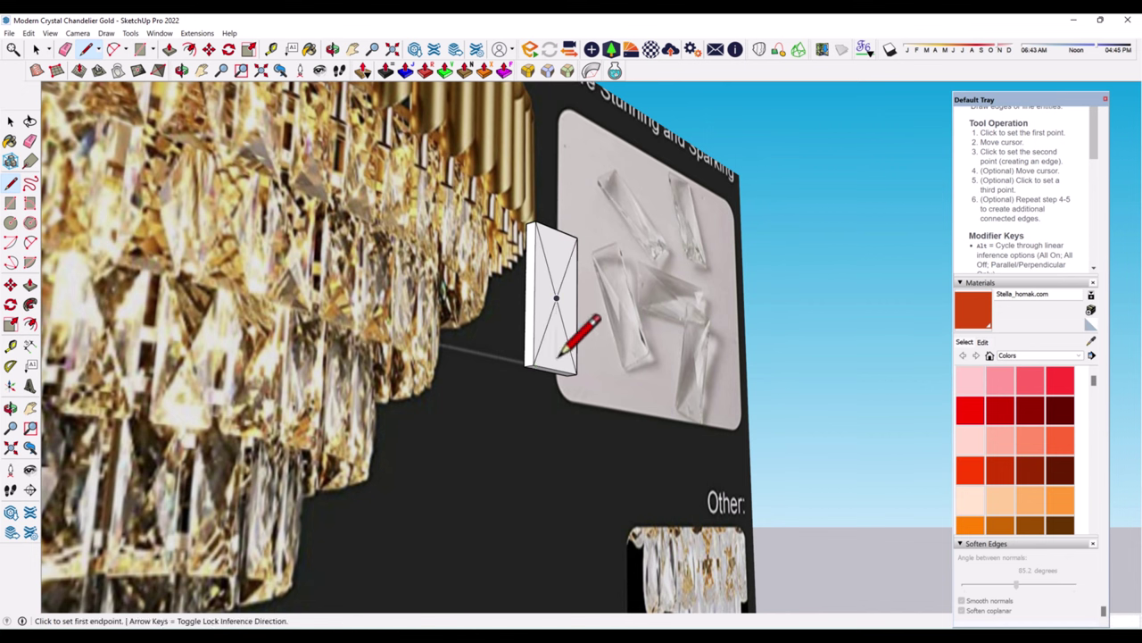
pyautogui.moveTo(559, 355); pyautogui.dragTo(400, 366, button='middle')
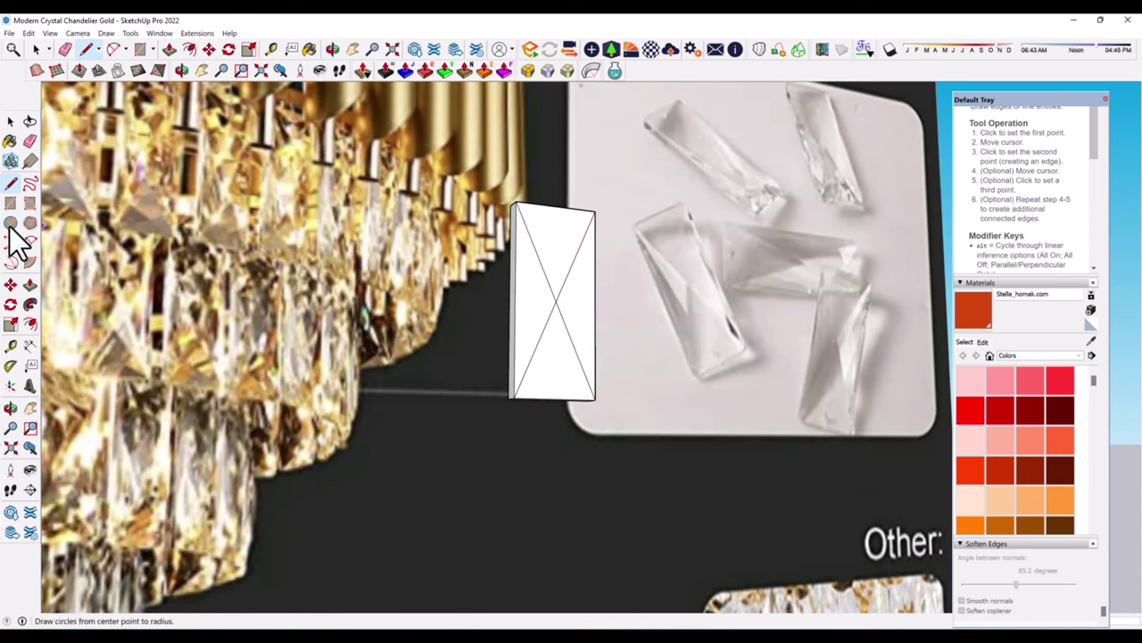
pyautogui.moveTo(18, 242)
pyautogui.mouseDown(button='middle')
pyautogui.moveTo(624, 191)
pyautogui.moveTo(72, 133)
pyautogui.mouseUp(button='middle')
pyautogui.click(10, 122)
pyautogui.press('m')
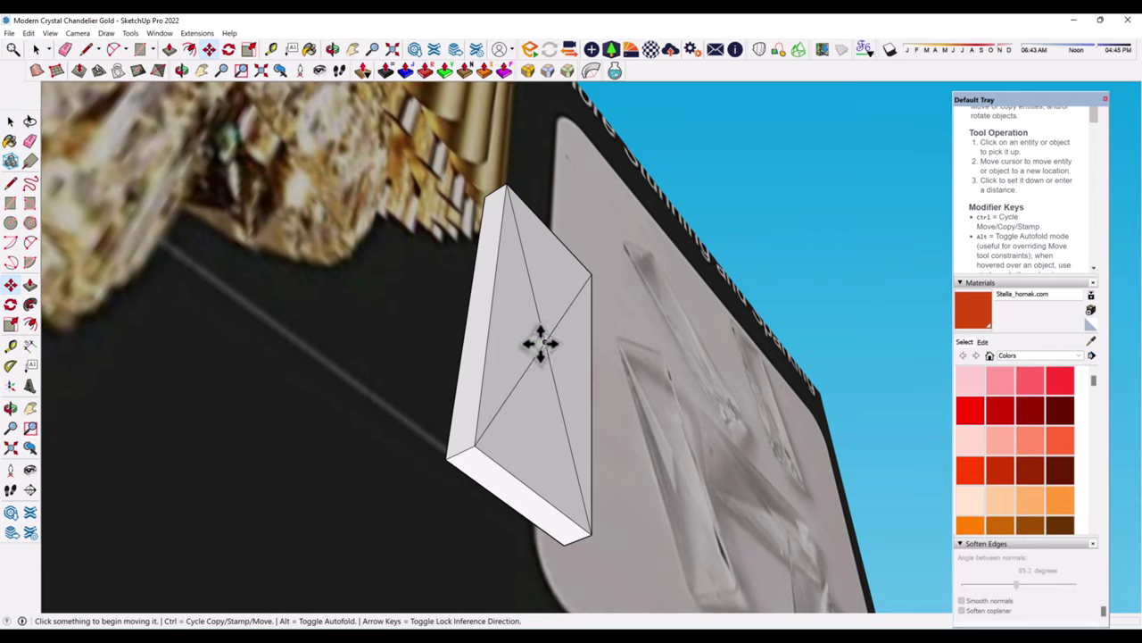
pyautogui.click(546, 344)
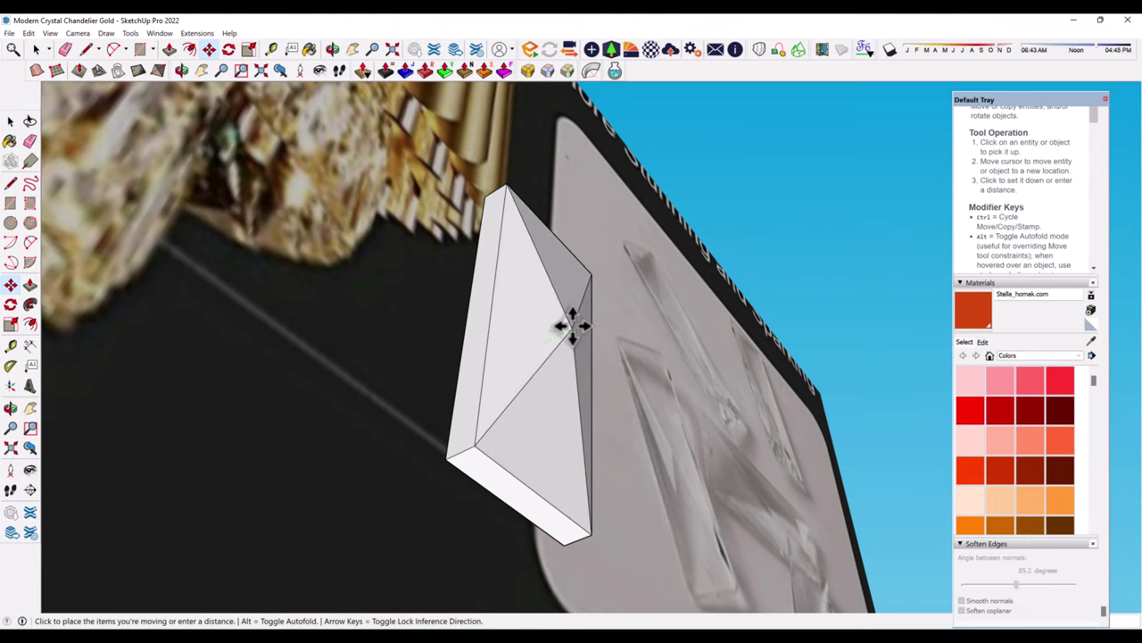
pyautogui.click(571, 326)
pyautogui.moveTo(571, 326)
pyautogui.mouseDown(button='middle')
pyautogui.moveTo(462, 438)
pyautogui.moveTo(345, 403)
pyautogui.moveTo(717, 459)
pyautogui.moveTo(580, 385)
pyautogui.moveTo(242, 383)
pyautogui.moveTo(21, 140)
pyautogui.moveTo(561, 387)
pyautogui.moveTo(587, 311)
pyautogui.moveTo(438, 170)
pyautogui.mouseUp(button='middle')
pyautogui.click(580, 386)
# - Select the crystal block's geometry and apply Round Corner to its edges
pyautogui.press('space')
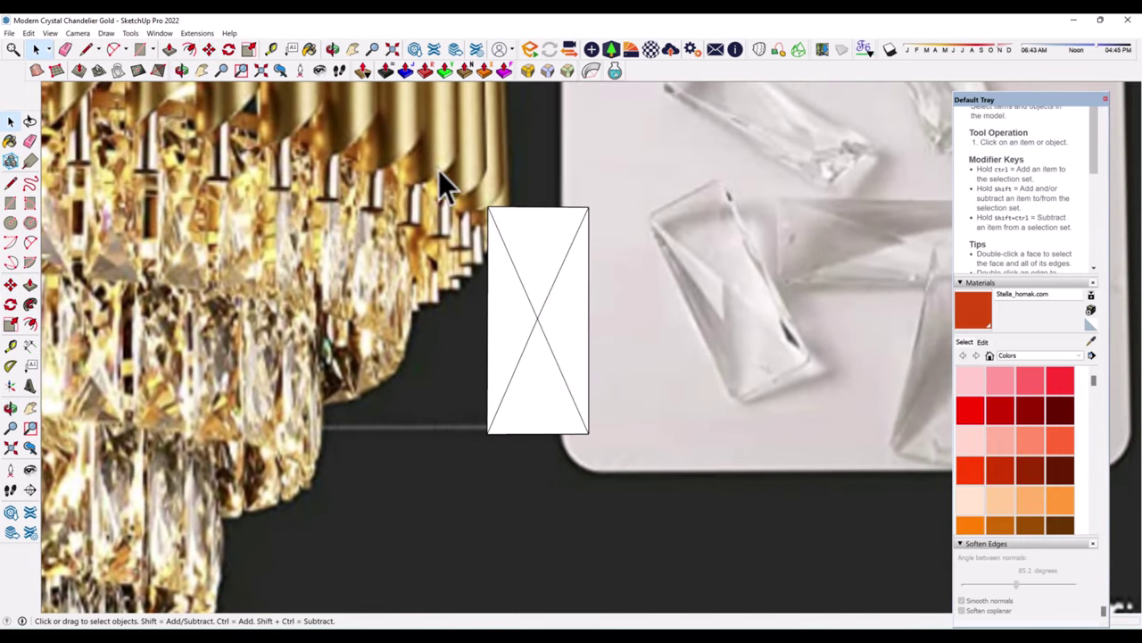
pyautogui.moveTo(438, 171); pyautogui.dragTo(646, 539)
pyautogui.click(504, 70)
pyautogui.moveTo(535, 268)
pyautogui.mouseDown(button='middle')
pyautogui.moveTo(572, 255)
pyautogui.moveTo(403, 133)
pyautogui.moveTo(489, 290)
pyautogui.moveTo(518, 314)
pyautogui.mouseUp(button='middle')
pyautogui.press('Return')
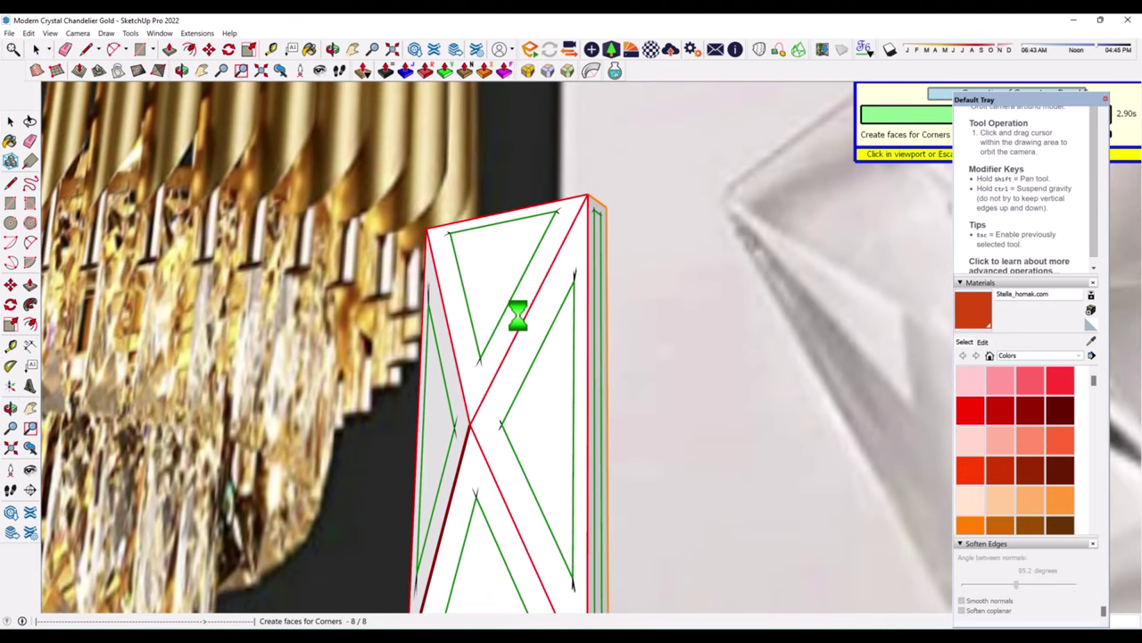
pyautogui.click(568, 351)
pyautogui.moveTo(453, 286); pyautogui.dragTo(587, 397, button='middle')
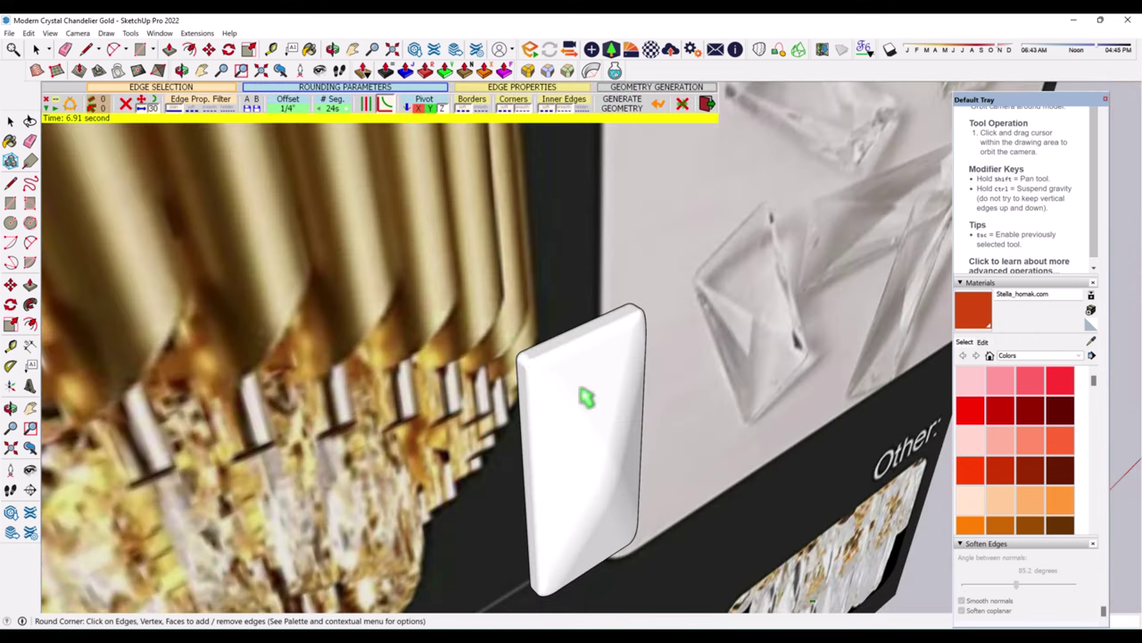
pyautogui.press('space')
pyautogui.scroll(-3, 475, 301)
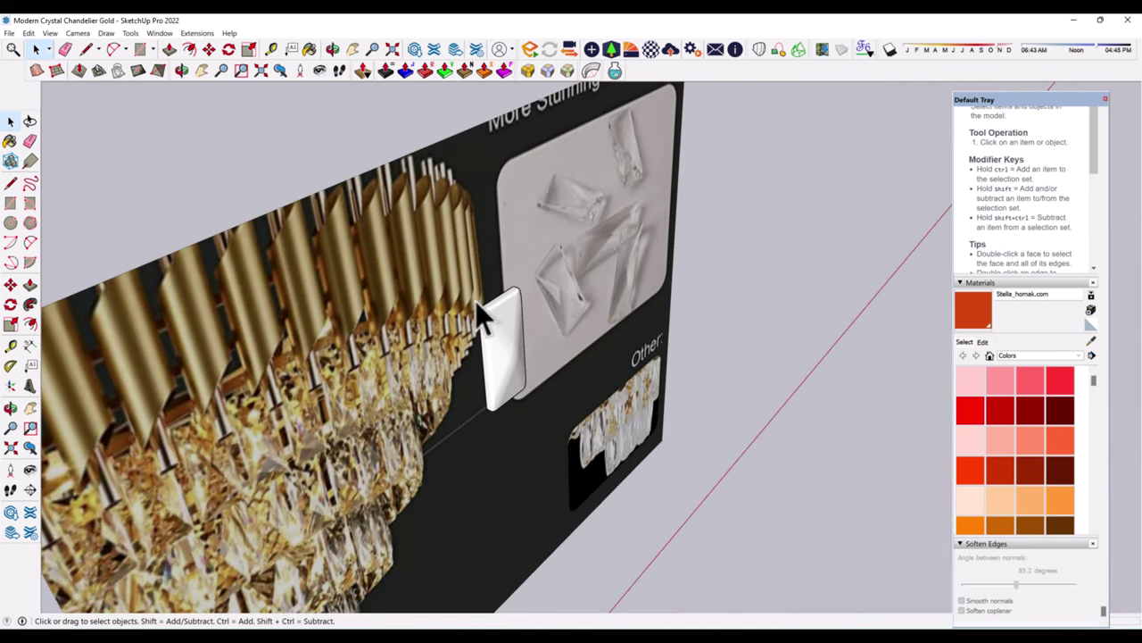
# - Paint the crystal block with Translucent Glass Blue from the Glass and Mirrors collection
pyautogui.scroll(-2, 1026, 399)
pyautogui.click(1035, 355)
pyautogui.click(1022, 412)
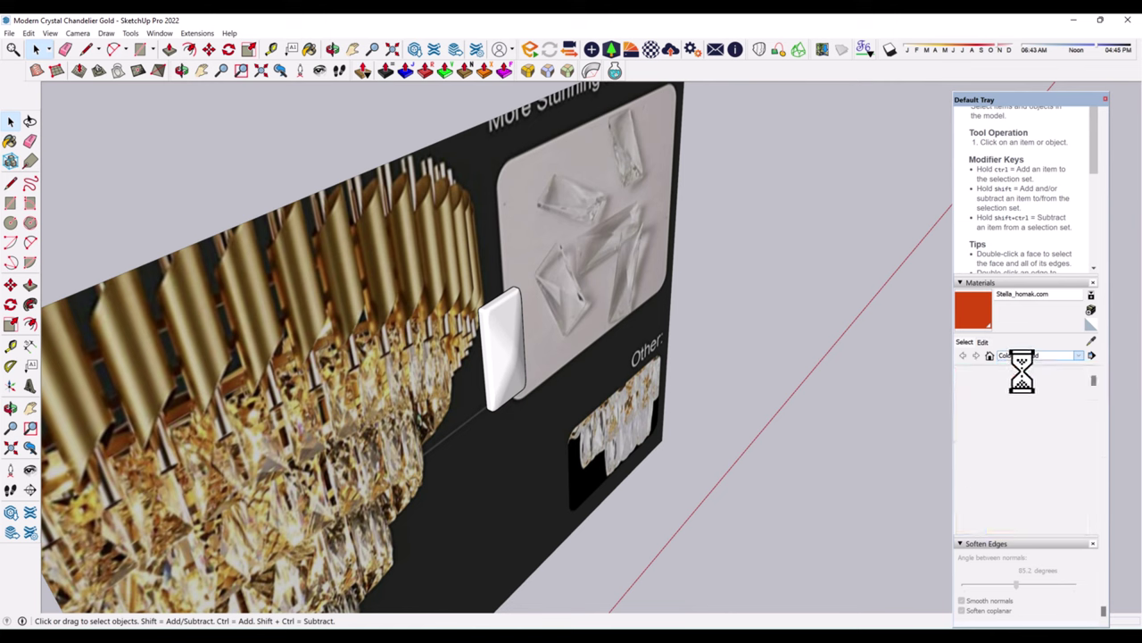
pyautogui.click(1027, 355)
pyautogui.click(1026, 417)
pyautogui.press('b')
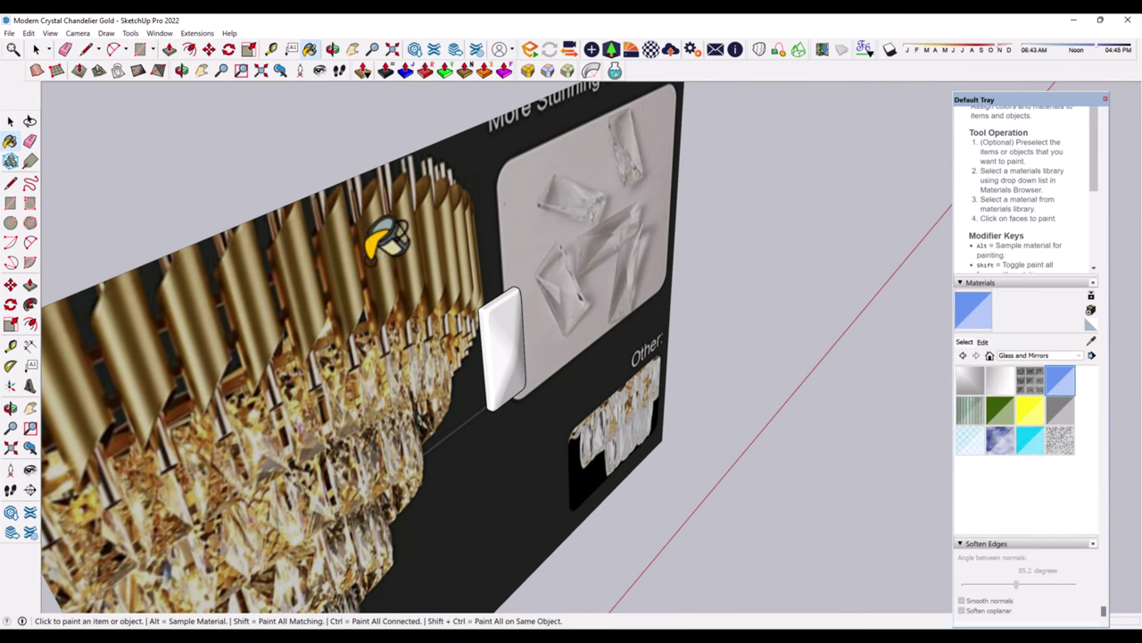
pyautogui.click(12, 122)
# - Edit the glass to opacity 31, saturation 5 and brightness 53 for a grey tint
pyautogui.click(982, 342)
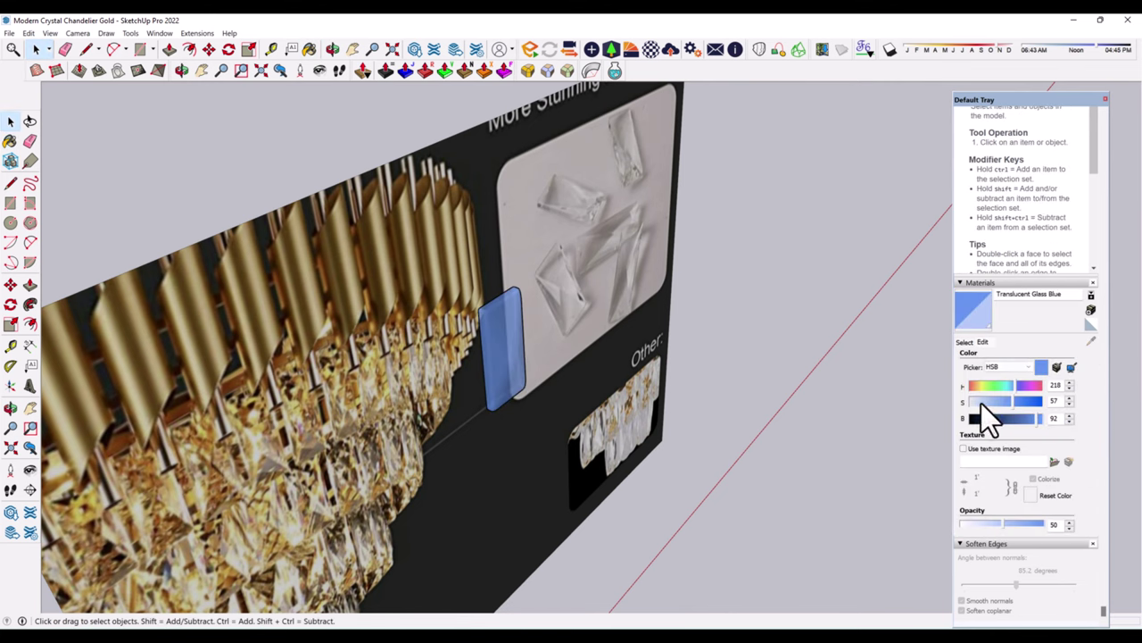
pyautogui.moveTo(981, 402); pyautogui.dragTo(975, 403)
pyautogui.moveTo(993, 525); pyautogui.dragTo(988, 526)
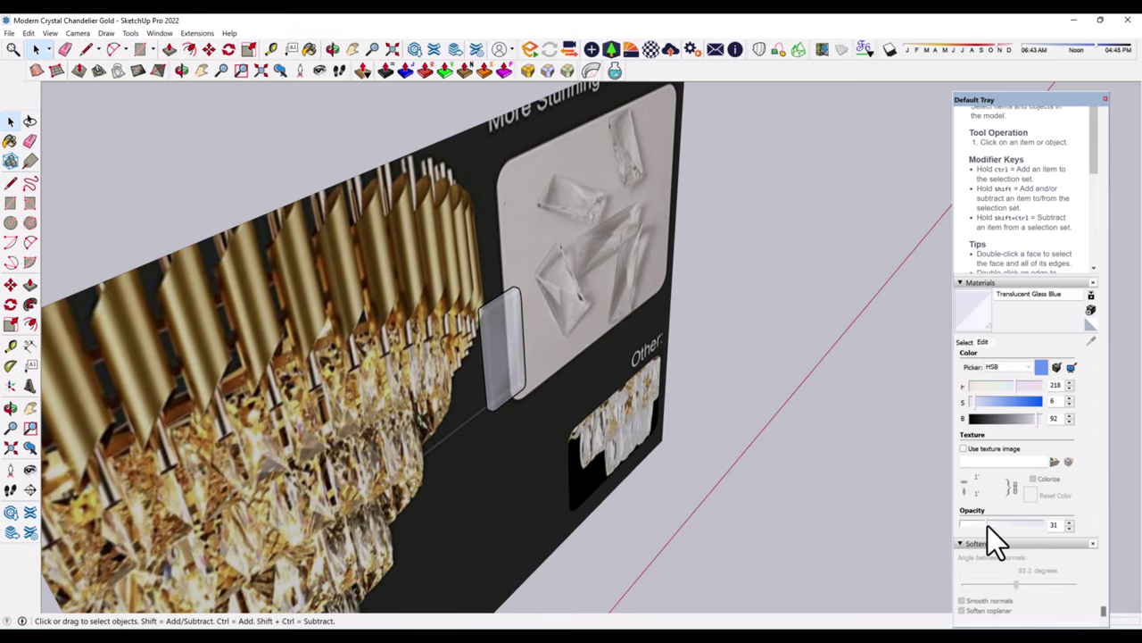
pyautogui.moveTo(314, 148)
pyautogui.mouseDown(button='middle')
pyautogui.moveTo(507, 375)
pyautogui.moveTo(517, 311)
pyautogui.mouseUp(button='middle')
pyautogui.scroll(-5, 509, 339)
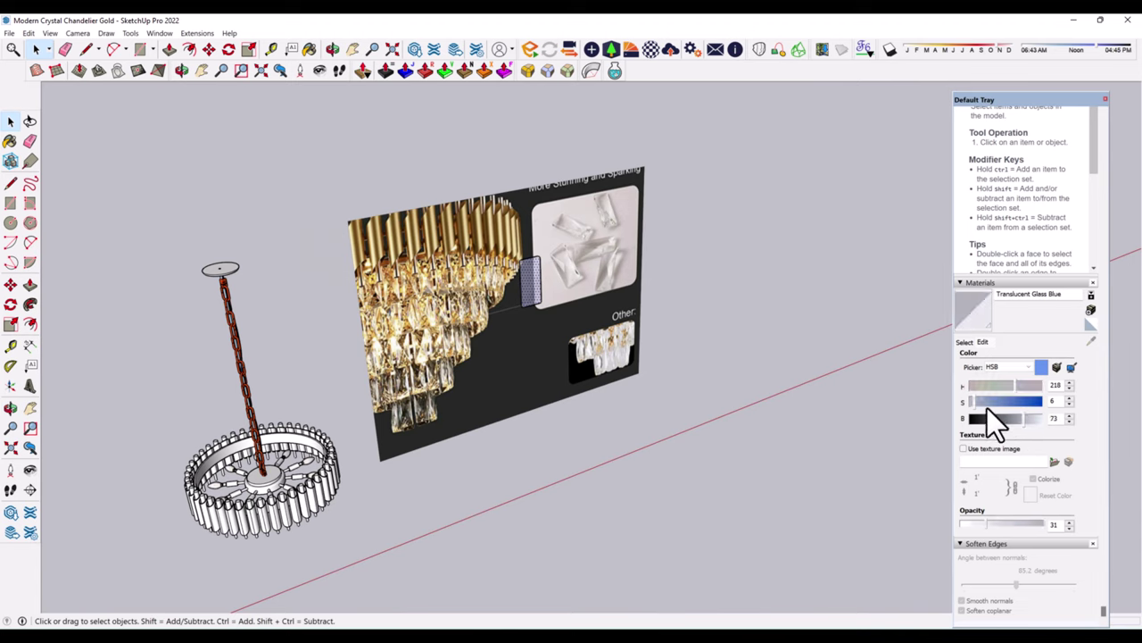
pyautogui.moveTo(985, 402)
pyautogui.mouseDown()
pyautogui.moveTo(975, 402)
pyautogui.moveTo(1007, 421)
pyautogui.mouseUp()
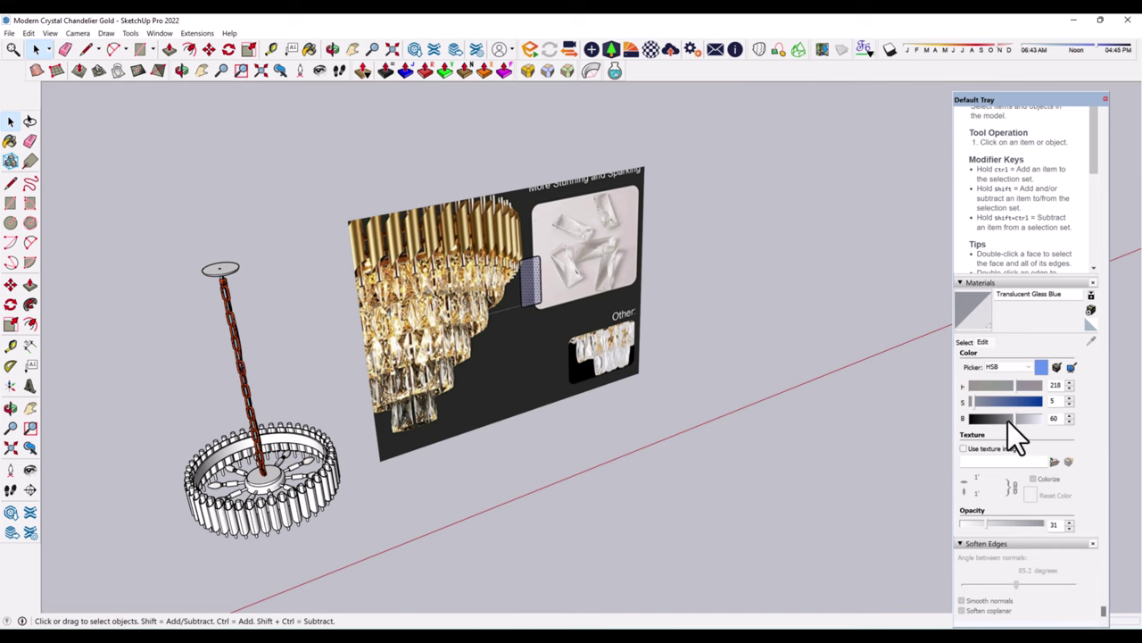
# - Turn the tinted glass box into a new component
pyautogui.rightClick(533, 273)
pyautogui.click(527, 285)
pyautogui.rightClick(527, 285)
pyautogui.click(585, 366)
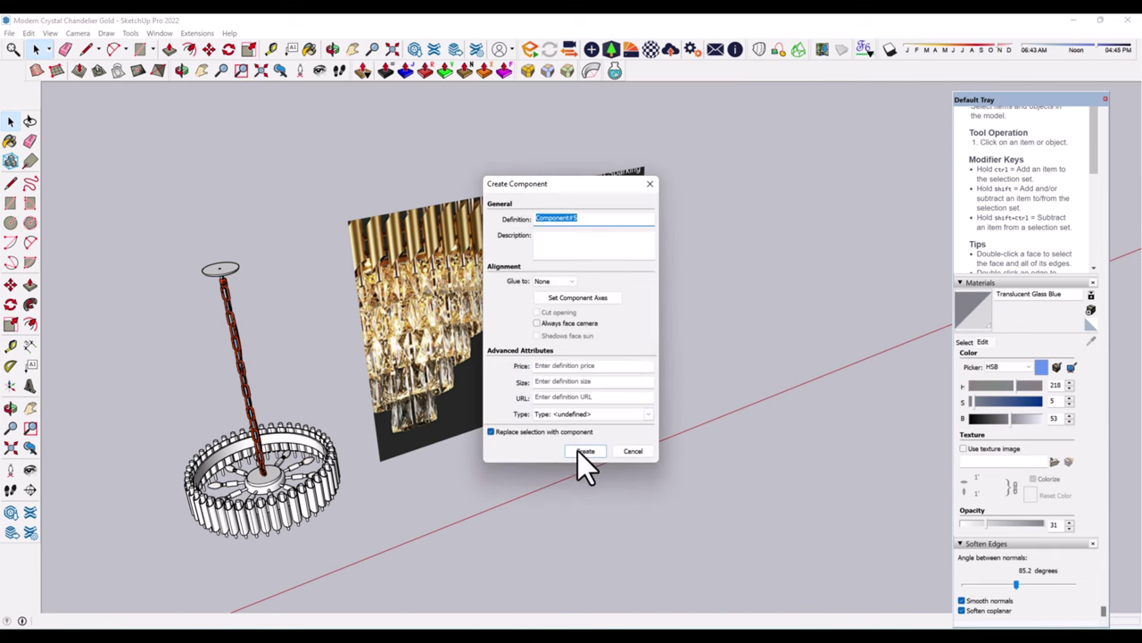
pyautogui.click(585, 451)
# - Move the crystal component to the centre of the chandelier's cylinder ring
pyautogui.click(10, 284)
pyautogui.moveTo(556, 262); pyautogui.dragTo(458, 317)
pyautogui.scroll(-2, 458, 317)
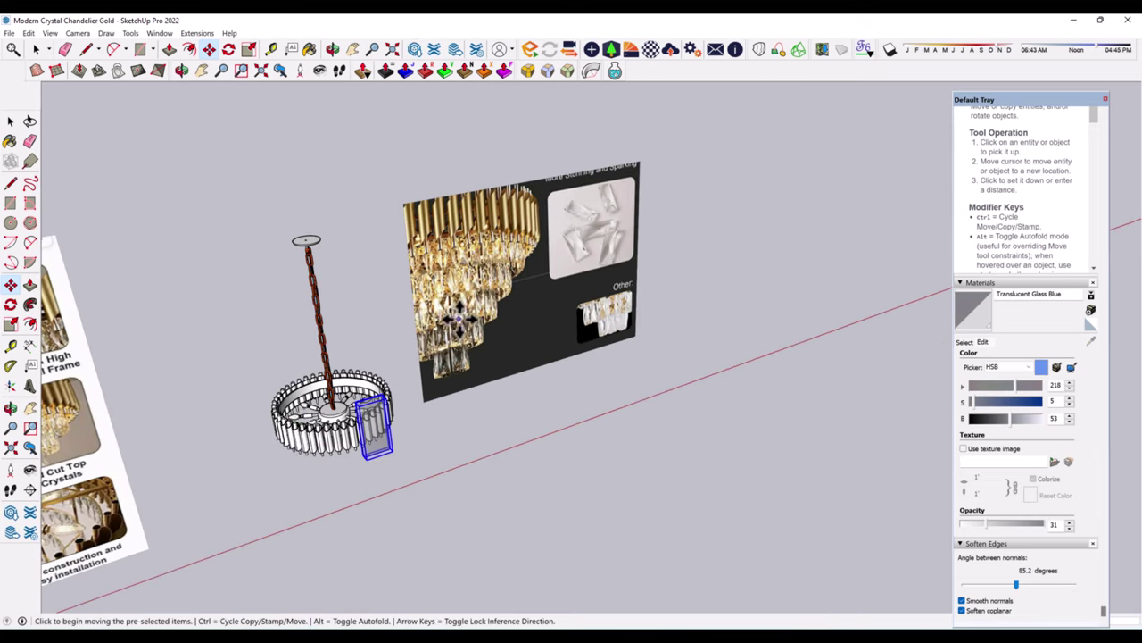
pyautogui.moveTo(458, 317); pyautogui.dragTo(520, 388, button='middle')
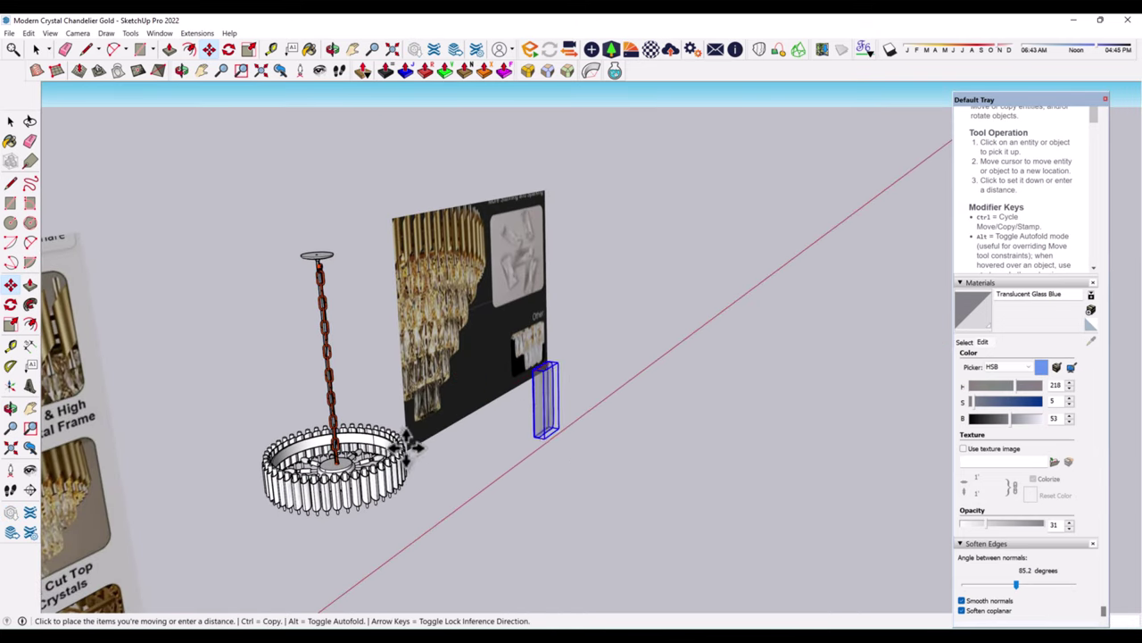
pyautogui.scroll(4, 409, 443)
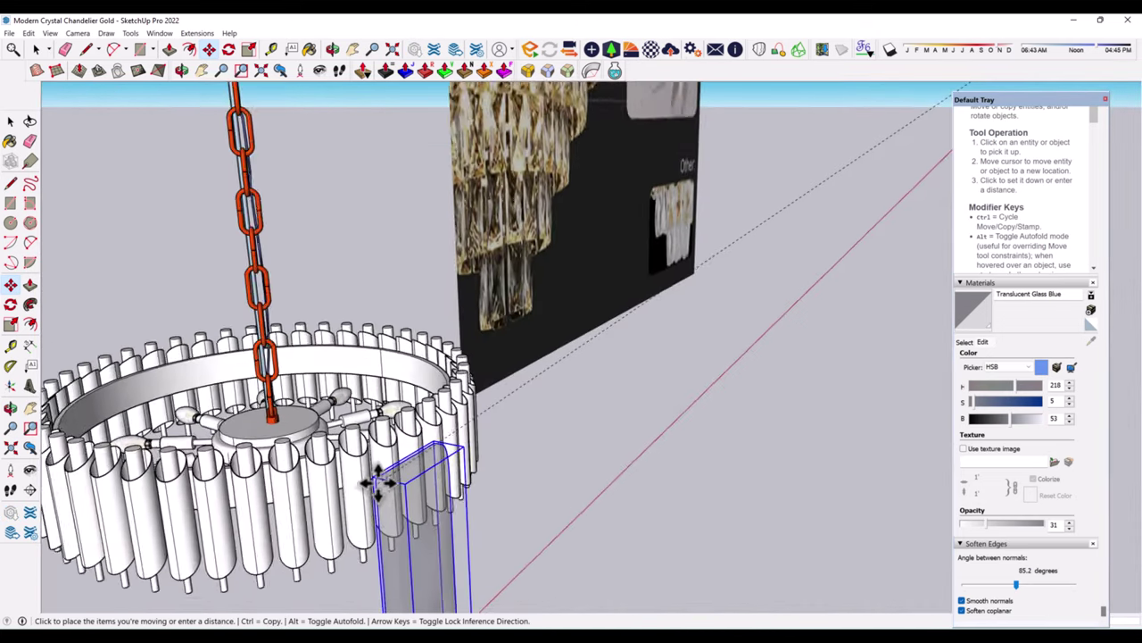
pyautogui.scroll(2, 377, 472)
pyautogui.click(434, 510)
pyautogui.scroll(-4, 454, 408)
pyautogui.moveTo(454, 408)
pyautogui.mouseDown(button='middle')
pyautogui.moveTo(235, 375)
pyautogui.moveTo(332, 503)
pyautogui.mouseUp(button='middle')
pyautogui.scroll(3, 388, 434)
pyautogui.click(419, 393)
pyautogui.scroll(3, 513, 357)
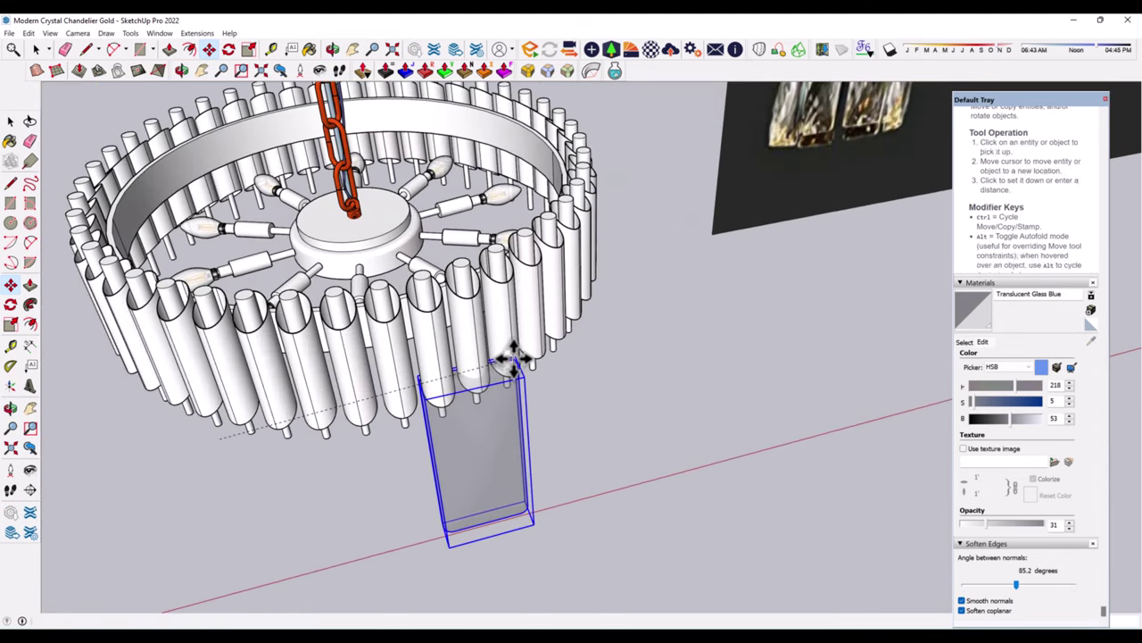
# - Resize and rotate the crystal component beneath the ring
pyautogui.click(13, 326)
pyautogui.scroll(-2, 419, 500)
pyautogui.scroll(-4, 442, 507)
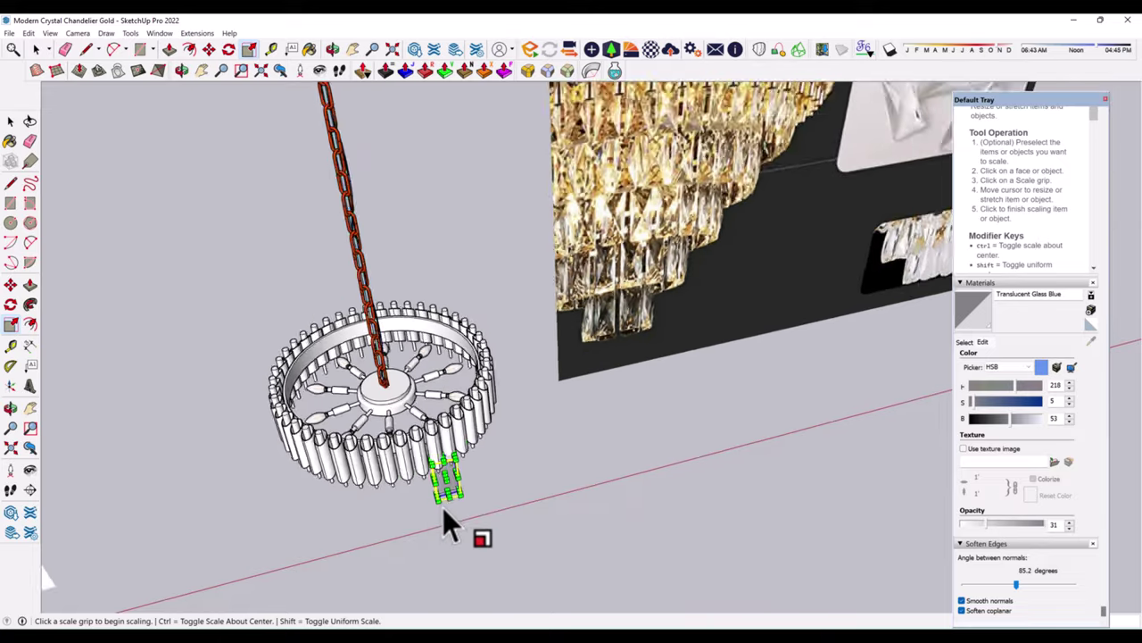
pyautogui.moveTo(442, 508)
pyautogui.mouseDown(button='middle')
pyautogui.moveTo(383, 426)
pyautogui.moveTo(429, 461)
pyautogui.mouseUp(button='middle')
pyautogui.scroll(3, 527, 331)
pyautogui.scroll(3, 500, 467)
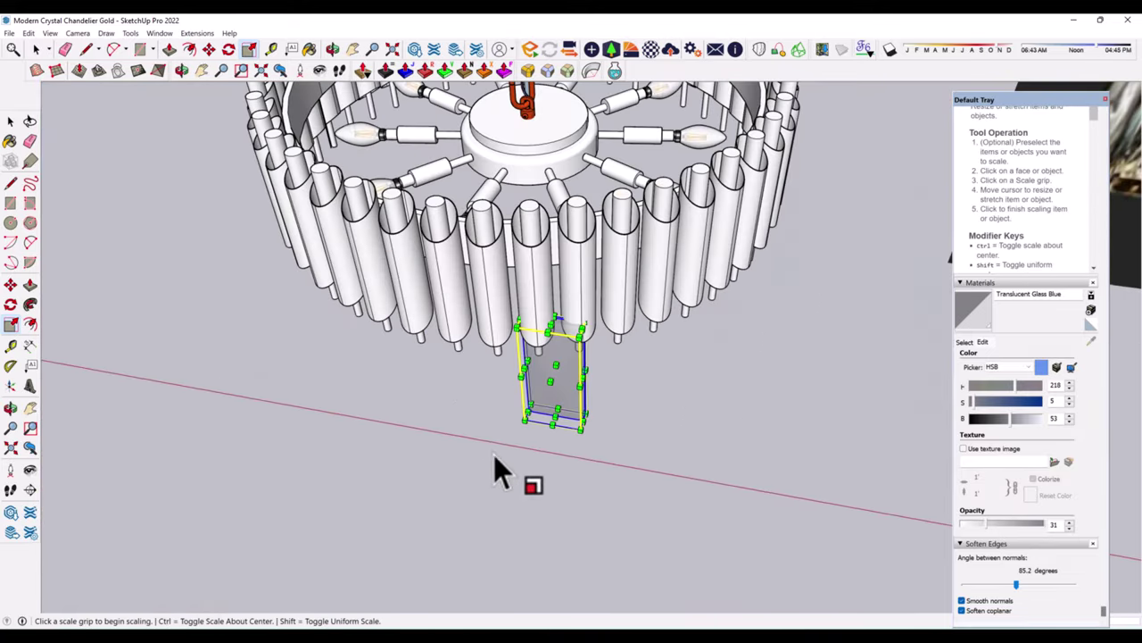
pyautogui.click(11, 305)
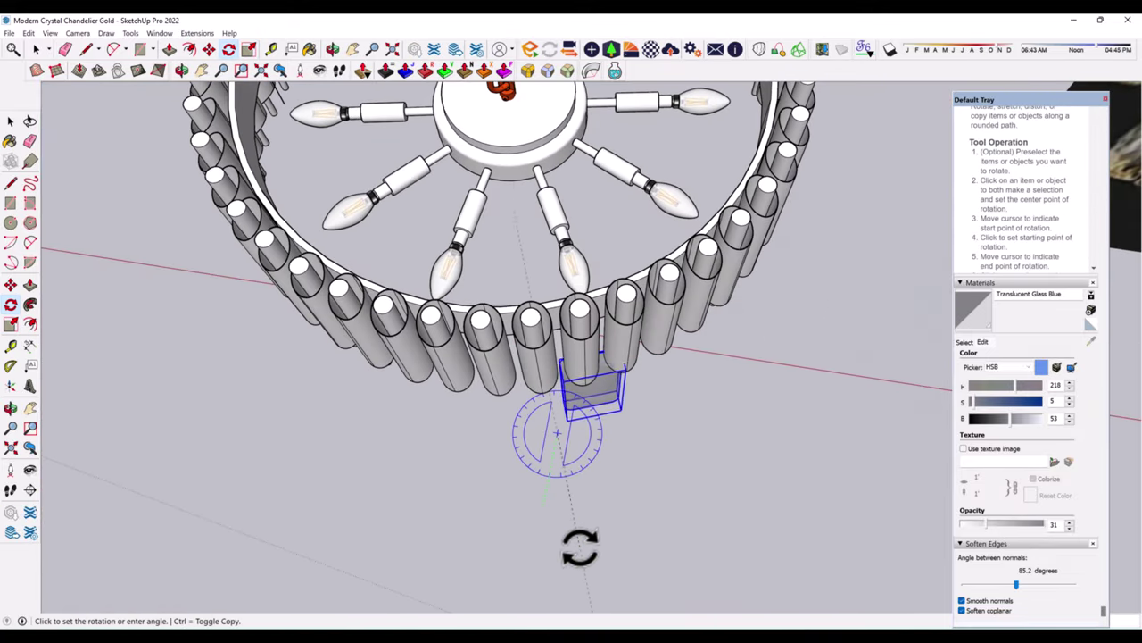
pyautogui.scroll(-3, 580, 546)
pyautogui.moveTo(402, 433); pyautogui.dragTo(50, 401, button='middle')
# - Reposition the crystal and scale it down uniformly to crystal size
pyautogui.click(10, 284)
pyautogui.scroll(1, 577, 576)
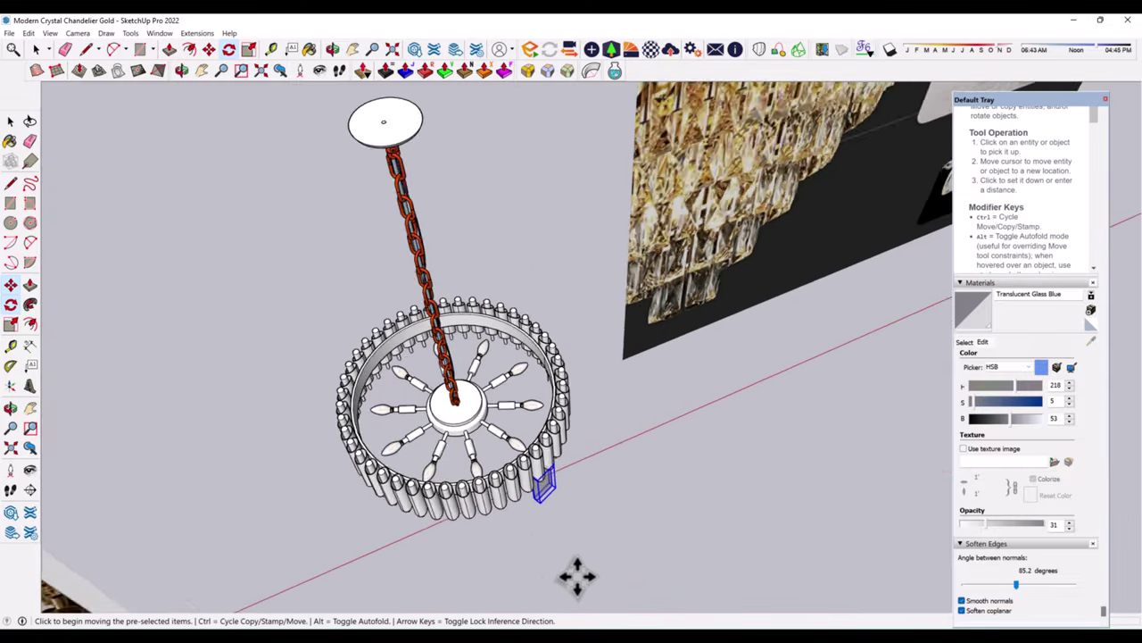
pyautogui.scroll(5, 543, 447)
pyautogui.moveTo(543, 447)
pyautogui.mouseDown(button='middle')
pyautogui.moveTo(705, 516)
pyautogui.moveTo(281, 229)
pyautogui.mouseUp(button='middle')
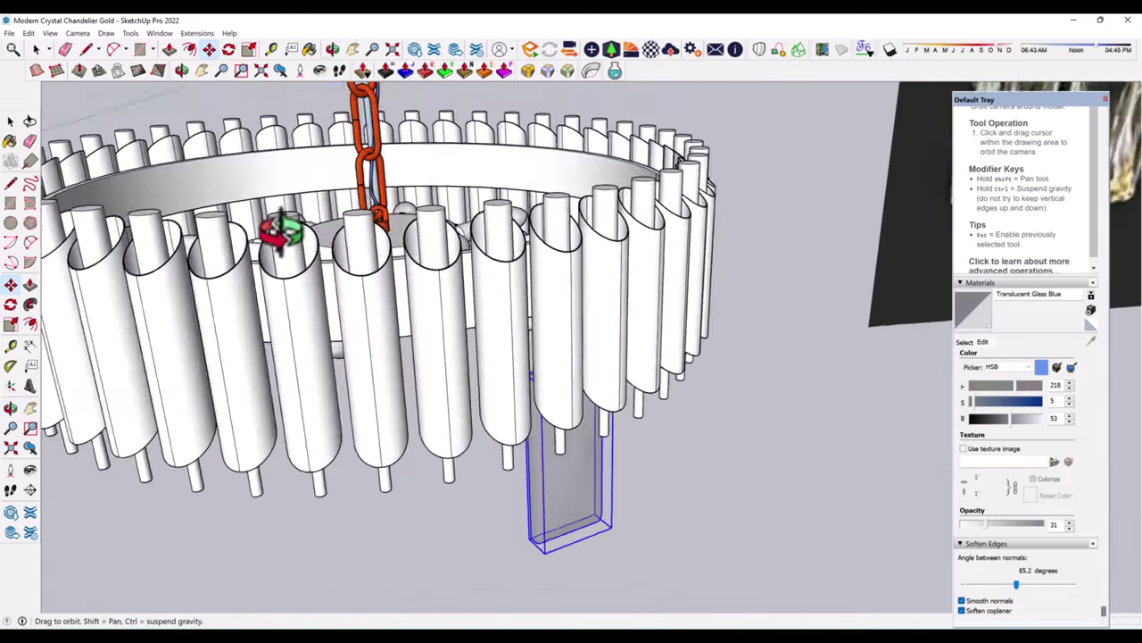
pyautogui.scroll(-5, 365, 428)
pyautogui.scroll(-3, 599, 464)
pyautogui.scroll(1, 509, 393)
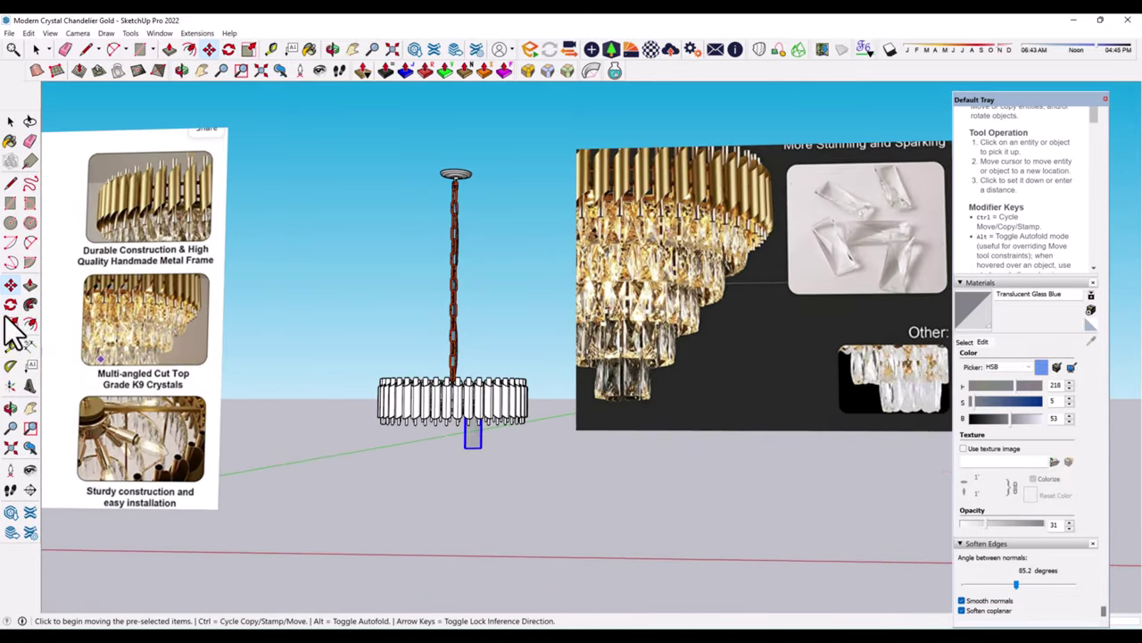
pyautogui.click(10, 324)
pyautogui.scroll(2, 456, 459)
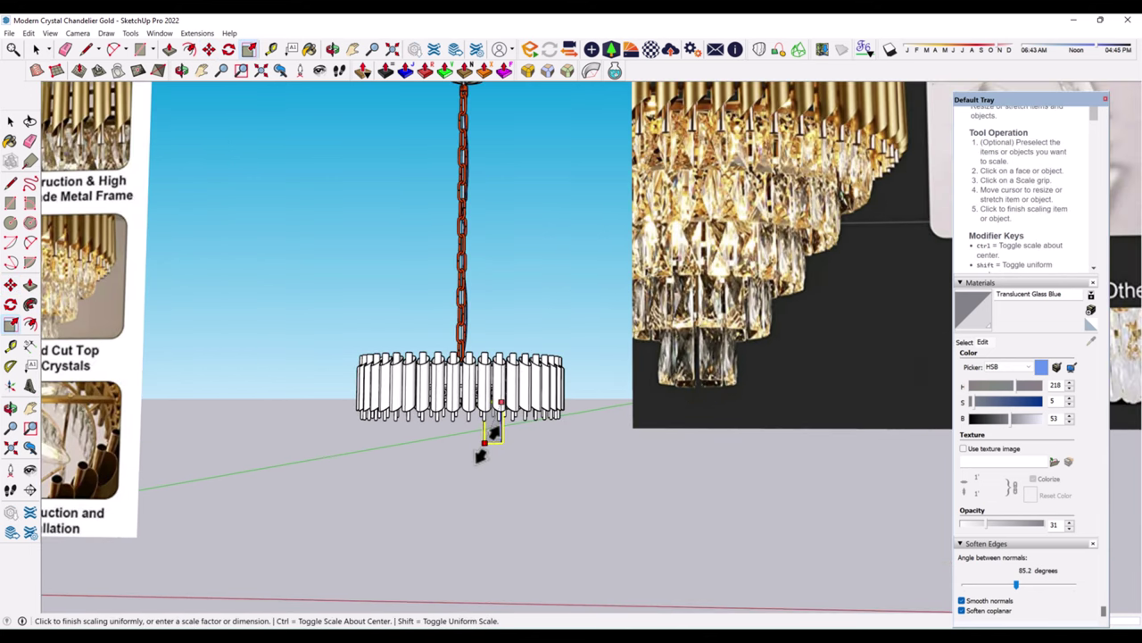
pyautogui.click(481, 455)
pyautogui.scroll(-3, 489, 534)
pyautogui.scroll(2, 486, 472)
pyautogui.scroll(2, 479, 451)
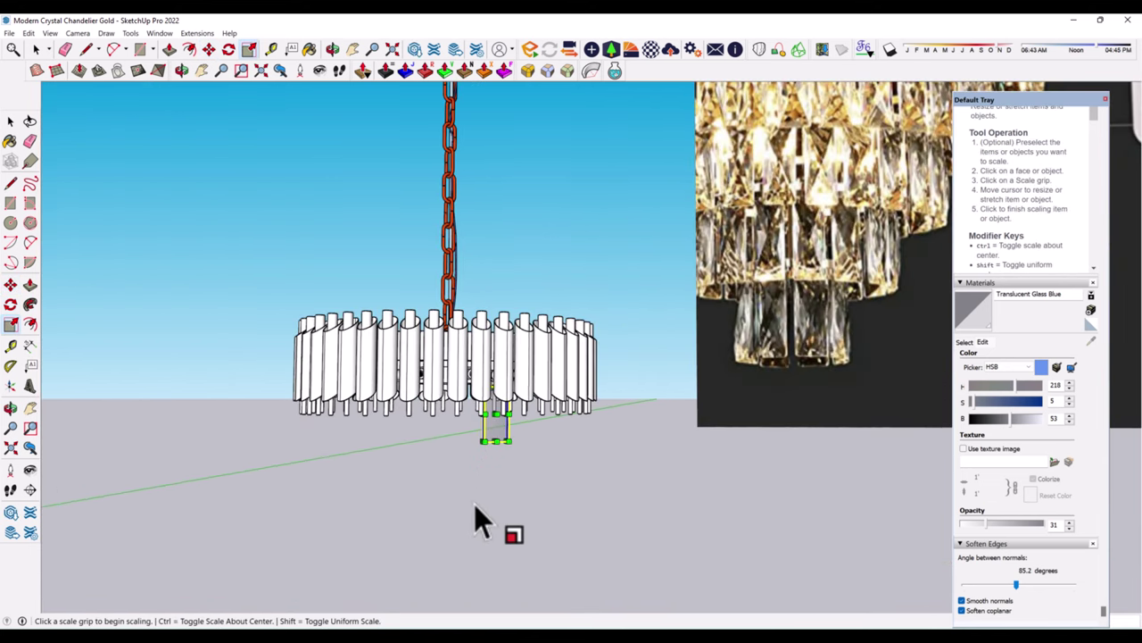
# - Move the shrunken crystal into place at the ring's lower edge
pyautogui.click(10, 285)
pyautogui.scroll(2, 472, 453)
pyautogui.scroll(-1, 434, 497)
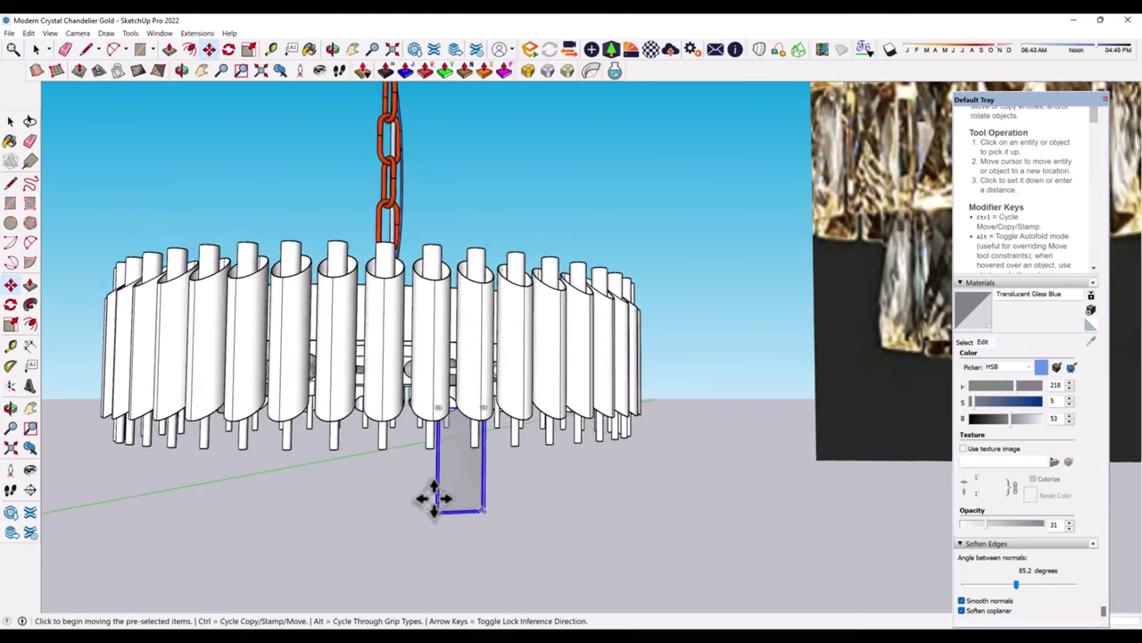
pyautogui.moveTo(433, 497)
pyautogui.mouseDown(button='middle')
pyautogui.moveTo(650, 420)
pyautogui.moveTo(500, 593)
pyautogui.moveTo(471, 467)
pyautogui.moveTo(506, 450)
pyautogui.moveTo(400, 467)
pyautogui.moveTo(392, 427)
pyautogui.mouseUp(button='middle')
pyautogui.scroll(3, 392, 427)
# - Select the chandelier's centre hub
pyautogui.press('space')
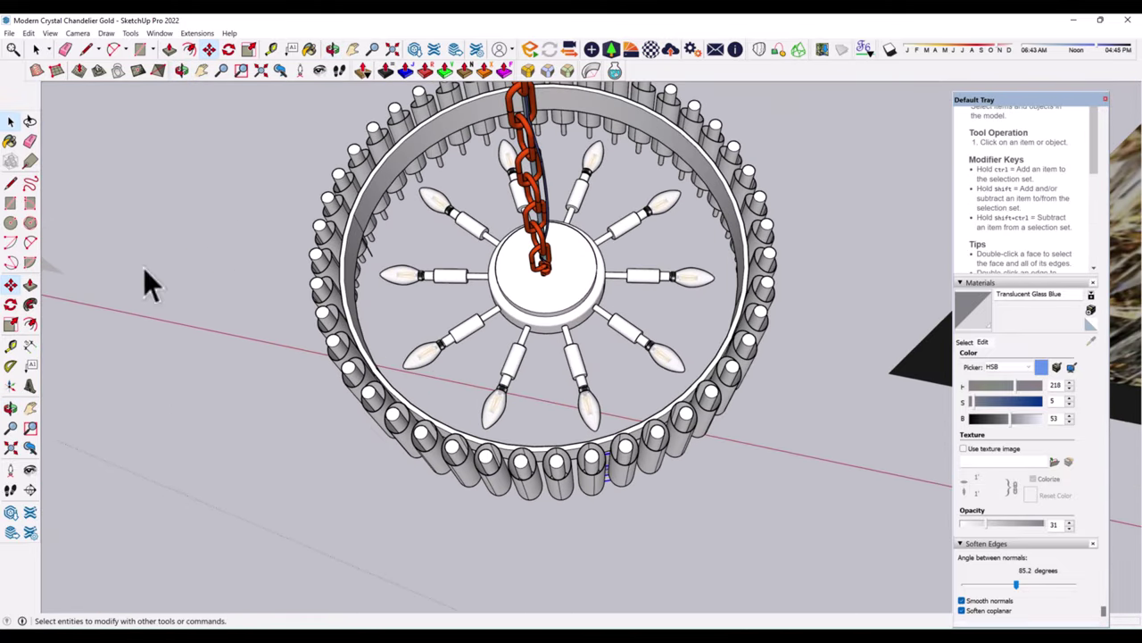
pyautogui.moveTo(143, 280); pyautogui.dragTo(472, 430, button='middle')
pyautogui.scroll(-2, 391, 393)
pyautogui.moveTo(391, 393)
pyautogui.mouseDown(button='middle')
pyautogui.moveTo(696, 138)
pyautogui.moveTo(408, 452)
pyautogui.moveTo(523, 408)
pyautogui.moveTo(464, 419)
pyautogui.mouseUp(button='middle')
pyautogui.scroll(3, 450, 473)
pyautogui.scroll(-2, 450, 463)
pyautogui.click(452, 453)
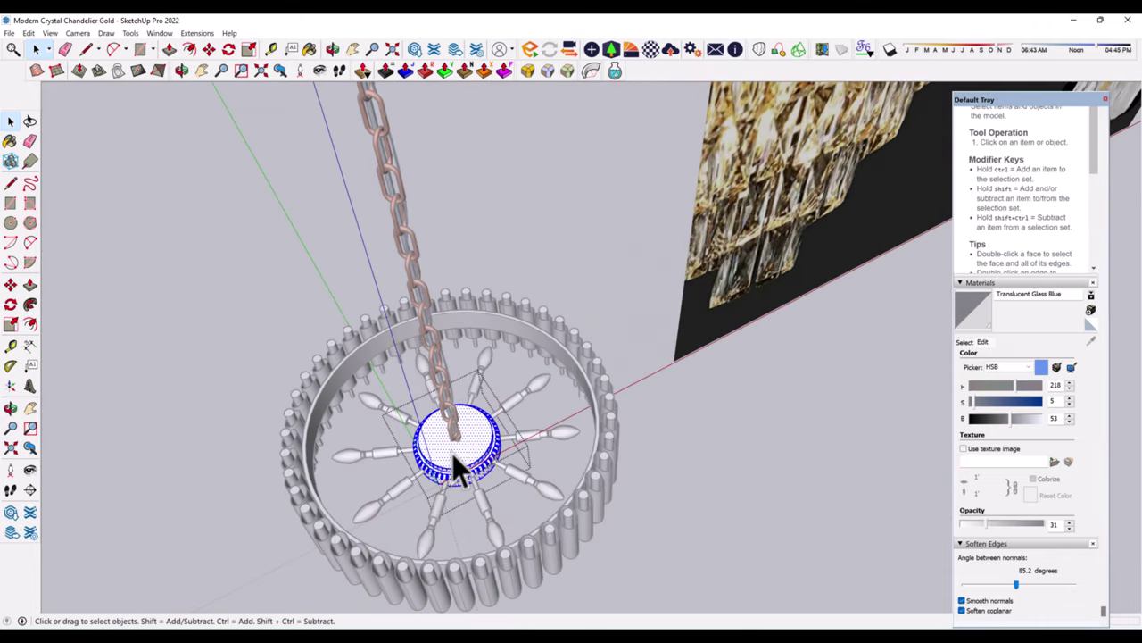
pyautogui.scroll(-3, 402, 420)
pyautogui.press('m')
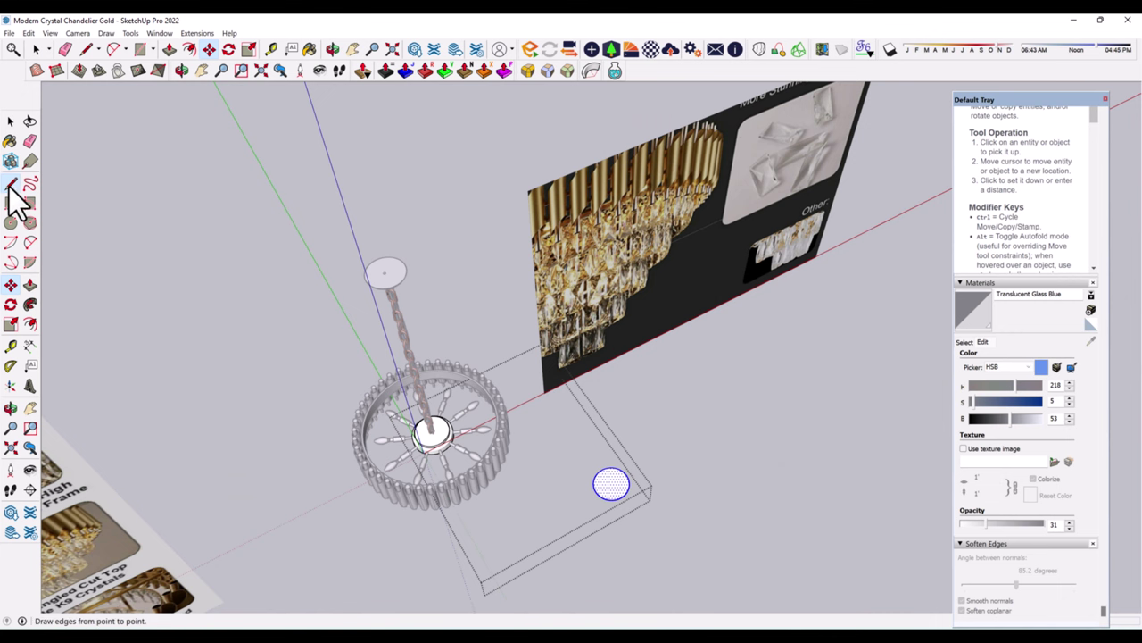
# - Draw a radius line in the small circle, then cut the circle out of the model
pyautogui.click(11, 183)
pyautogui.scroll(1, 604, 509)
pyautogui.scroll(2, 603, 513)
pyautogui.scroll(2, 603, 516)
pyautogui.scroll(1, 604, 519)
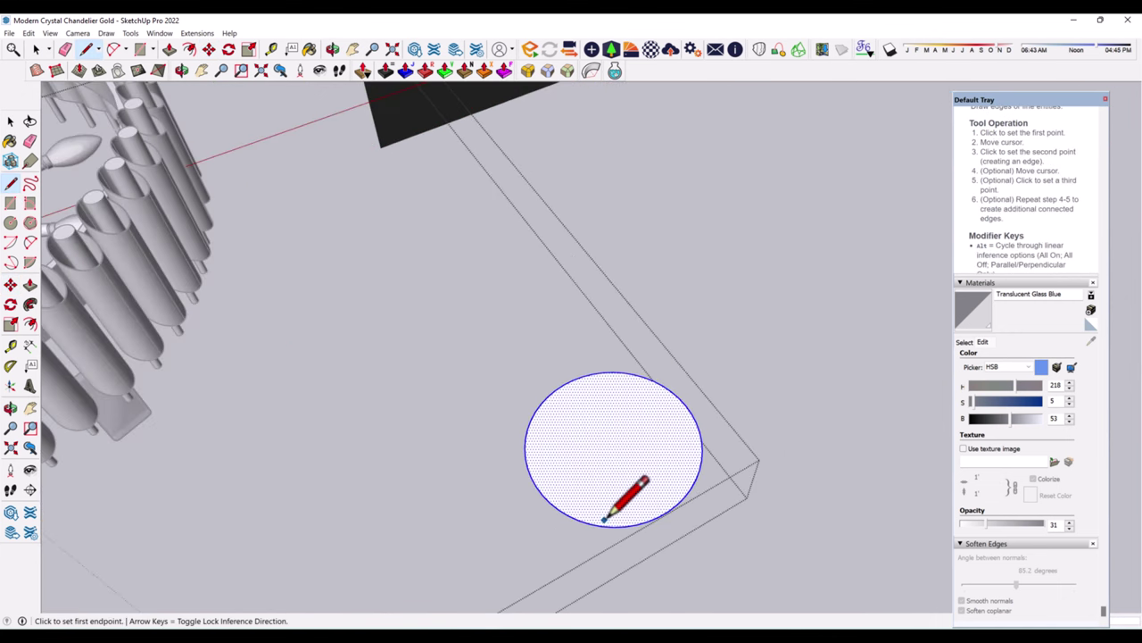
pyautogui.click(8, 123)
pyautogui.scroll(-3, 546, 377)
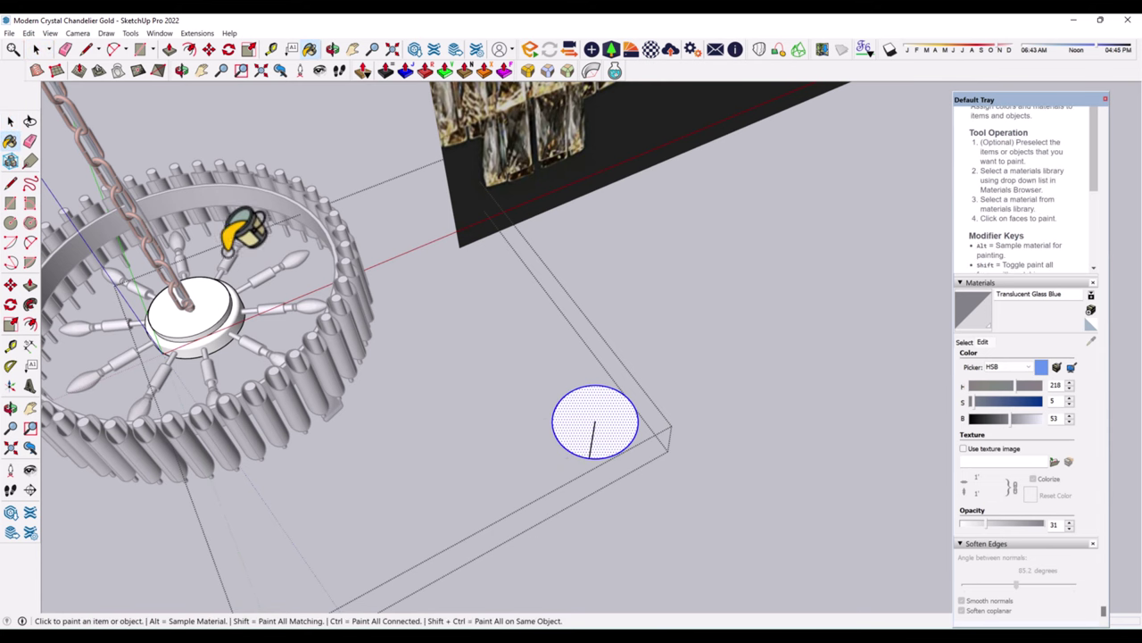
pyautogui.click(10, 122)
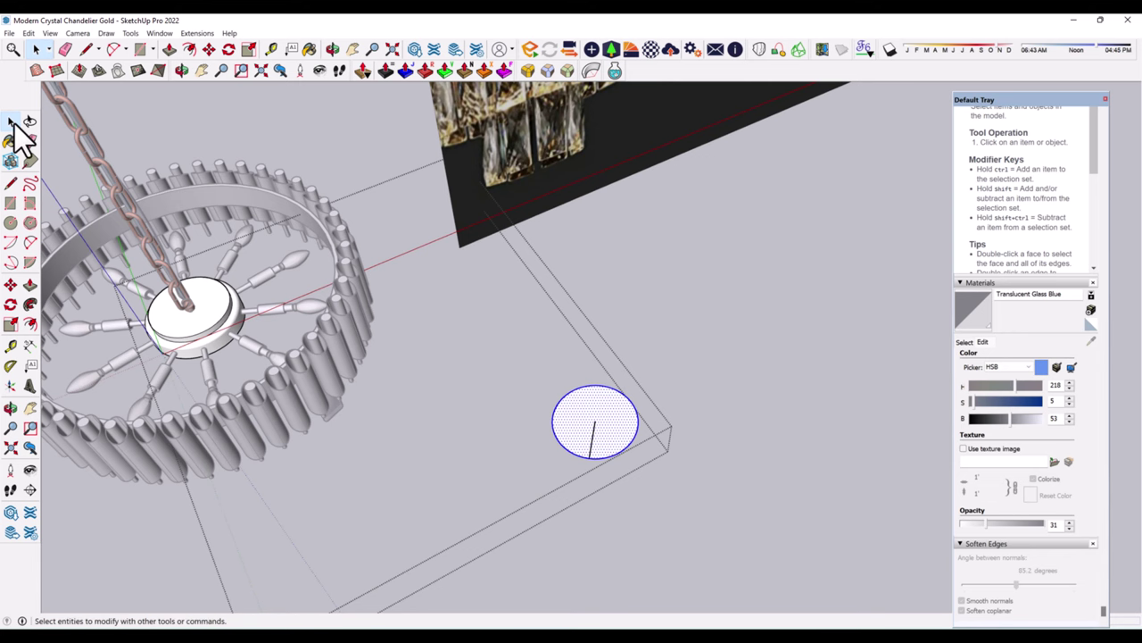
pyautogui.press('Delete')
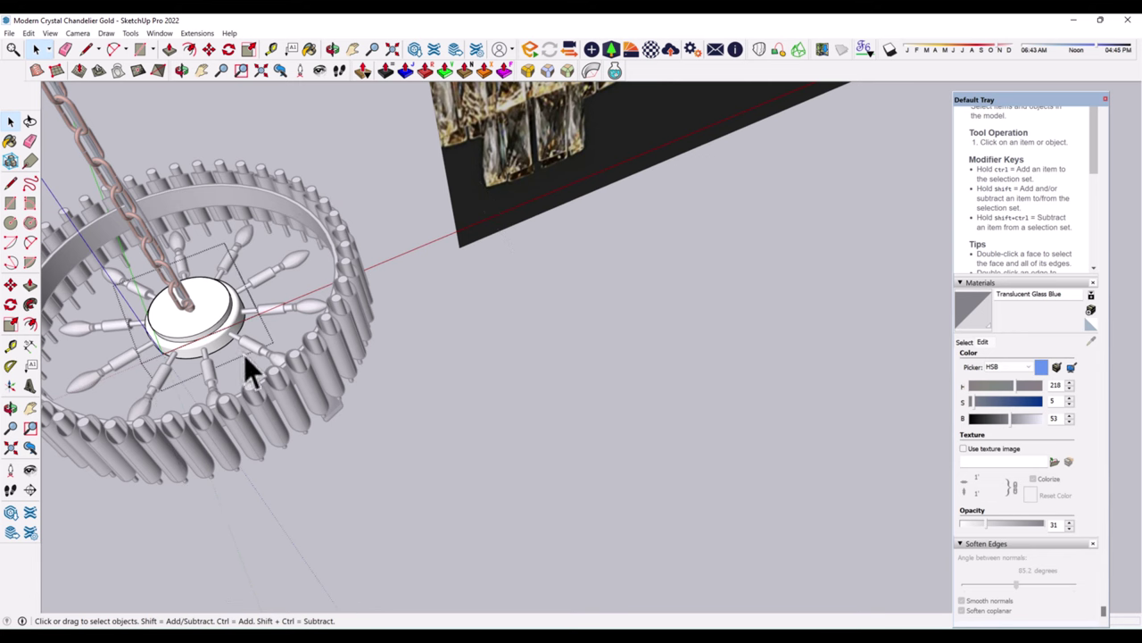
# - Close the group and copy the hub disk aside with Move
pyautogui.click(248, 359)
pyautogui.click(217, 324)
pyautogui.moveTo(332, 413); pyautogui.dragTo(55, 290, button='middle')
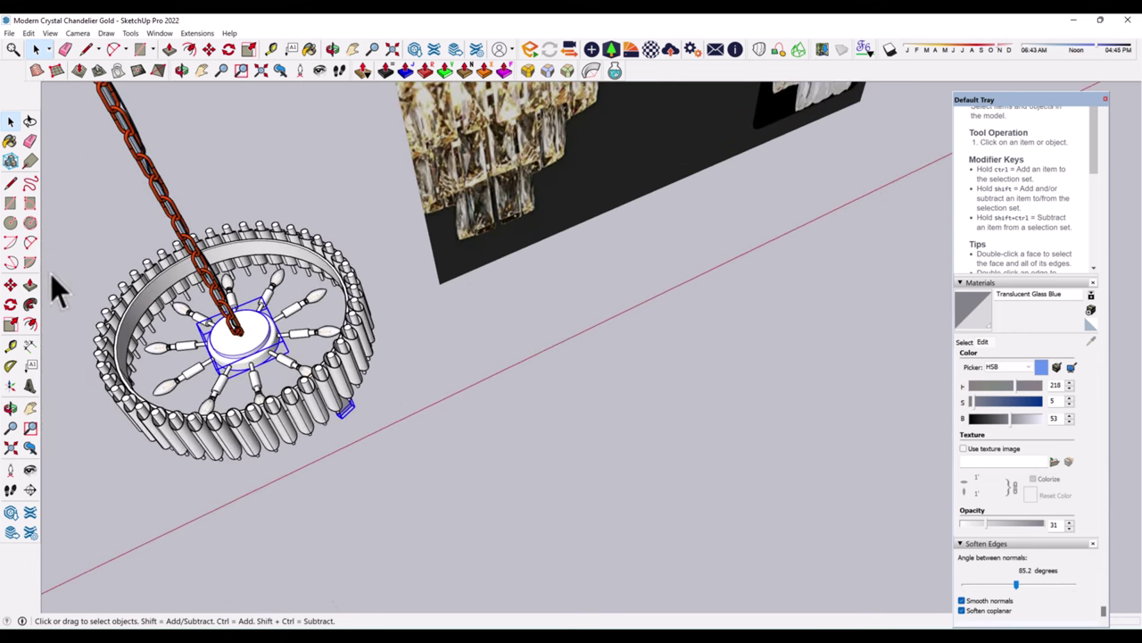
pyautogui.click(10, 284)
pyautogui.scroll(-3, 442, 308)
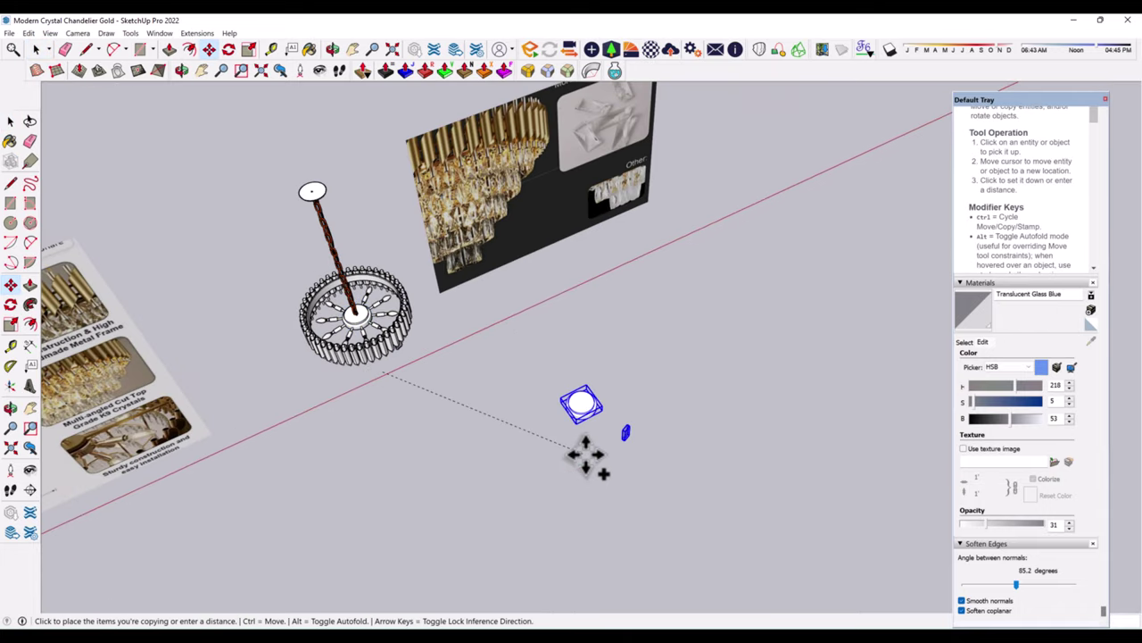
pyautogui.scroll(3, 574, 426)
pyautogui.scroll(3, 553, 415)
# - Paste the cut circle onto the copied disk's top face
pyautogui.hotkey('ctrl', 'v')
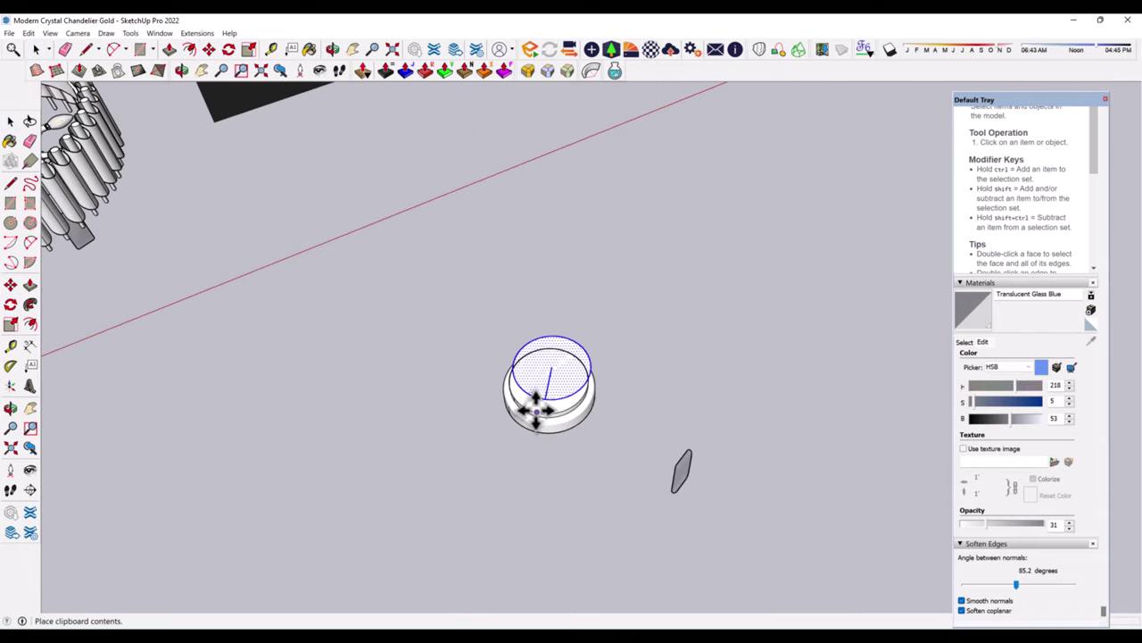
pyautogui.click(600, 364)
pyautogui.click(591, 364)
pyautogui.scroll(2, 540, 410)
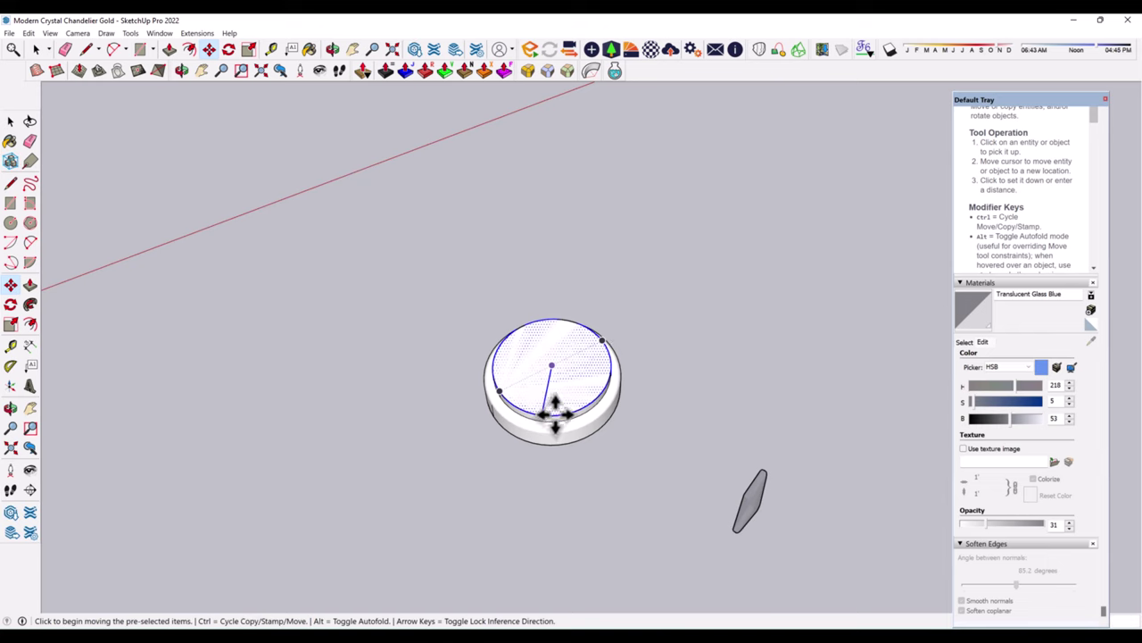
pyautogui.click(12, 303)
pyautogui.press('space')
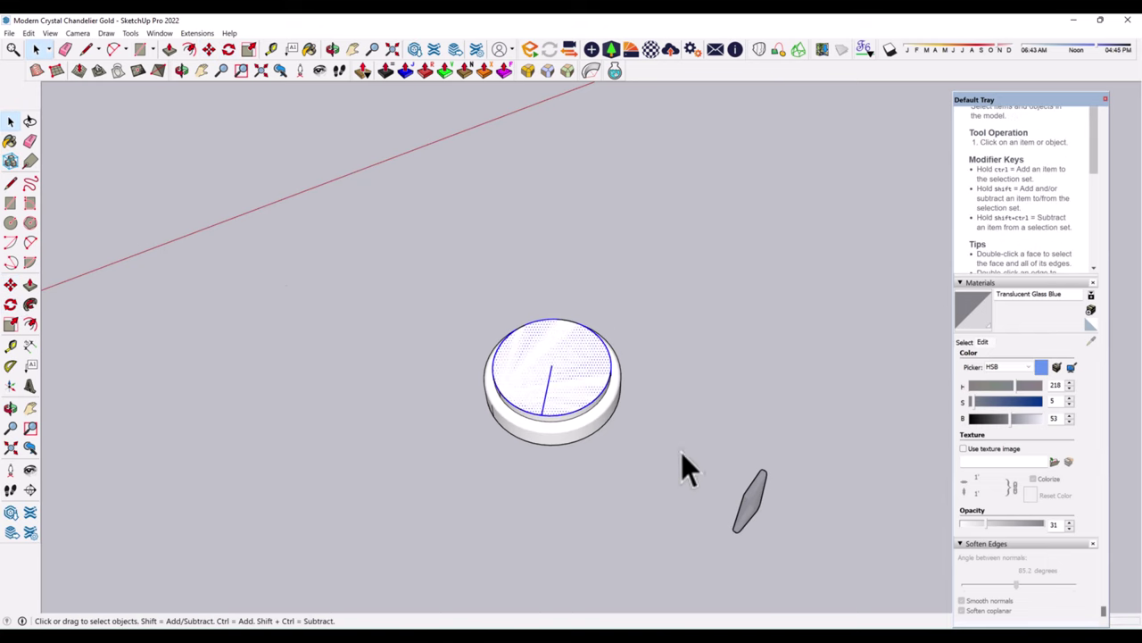
# - Place a first rotated copy of the glass slab around the top cap's centre
pyautogui.click(12, 303)
pyautogui.scroll(-2, 670, 461)
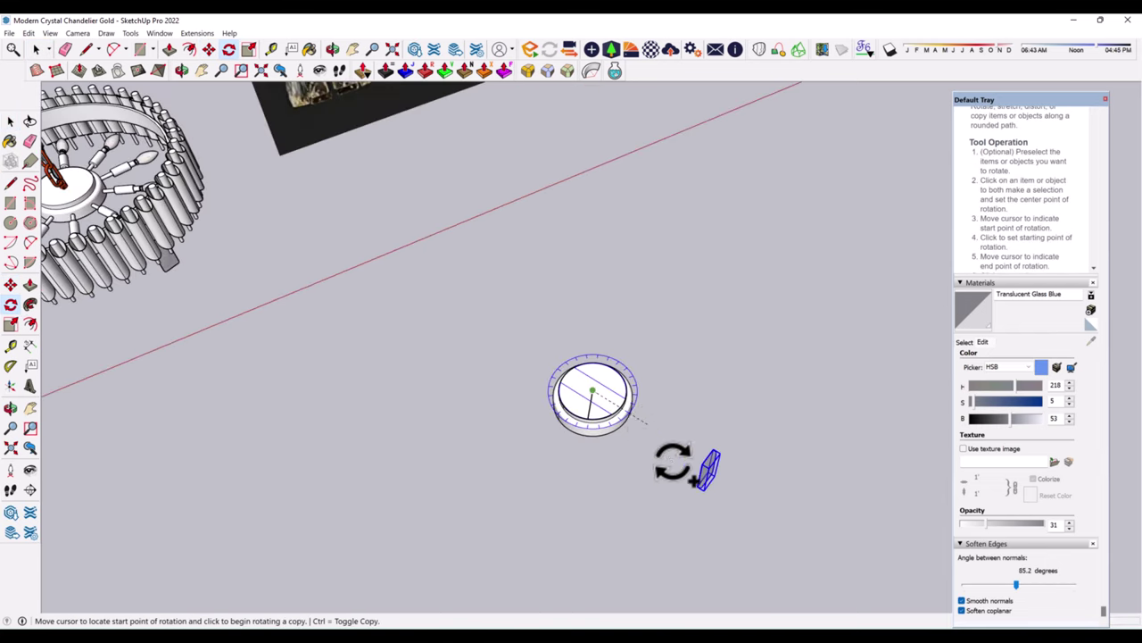
pyautogui.scroll(-2, 675, 469)
pyautogui.scroll(1, 689, 468)
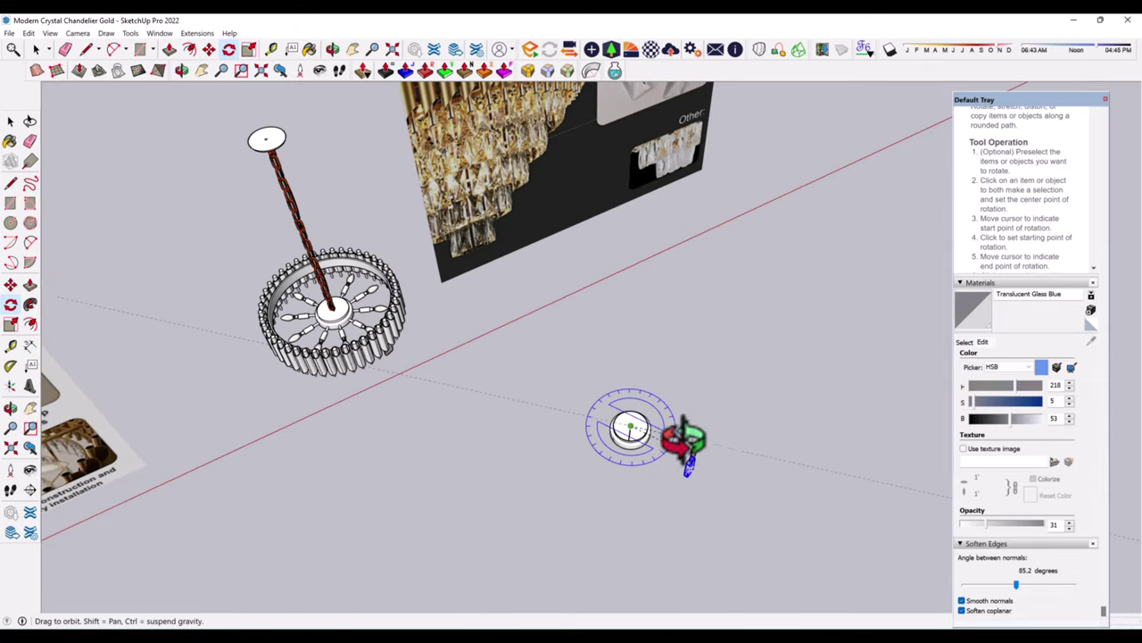
pyautogui.moveTo(682, 442)
pyautogui.mouseDown(button='middle')
pyautogui.moveTo(438, 444)
pyautogui.moveTo(612, 265)
pyautogui.moveTo(581, 301)
pyautogui.moveTo(178, 230)
pyautogui.mouseUp(button='middle')
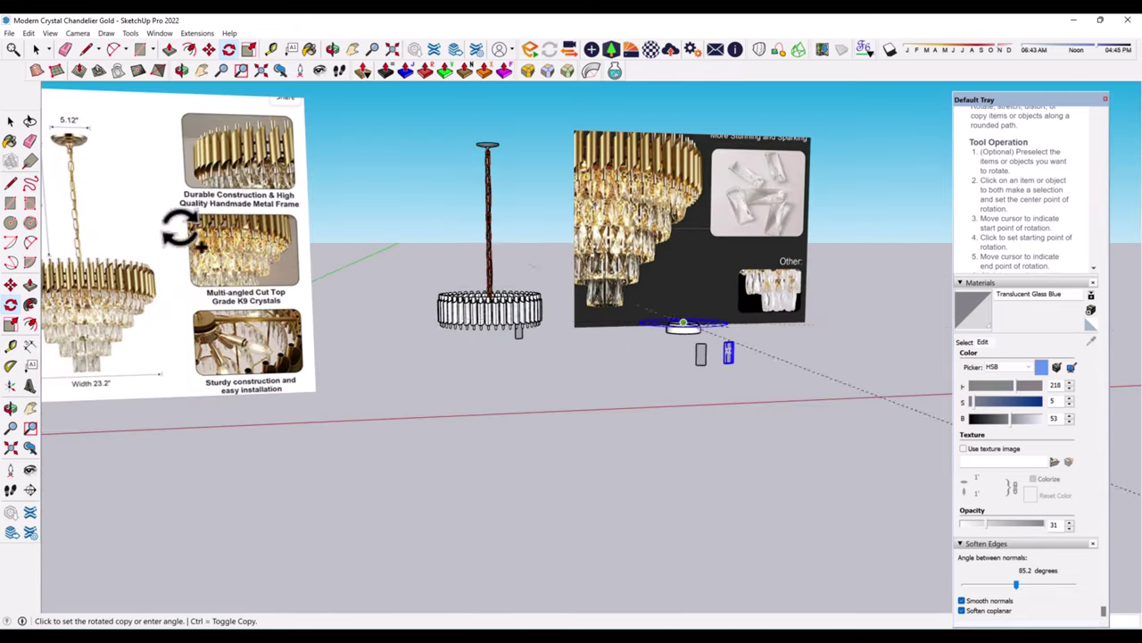
pyautogui.scroll(3, 161, 286)
pyautogui.scroll(-3, 619, 433)
pyautogui.moveTo(620, 434)
pyautogui.mouseDown(button='middle')
pyautogui.moveTo(538, 493)
pyautogui.moveTo(467, 516)
pyautogui.mouseUp(button='middle')
pyautogui.scroll(4, 562, 473)
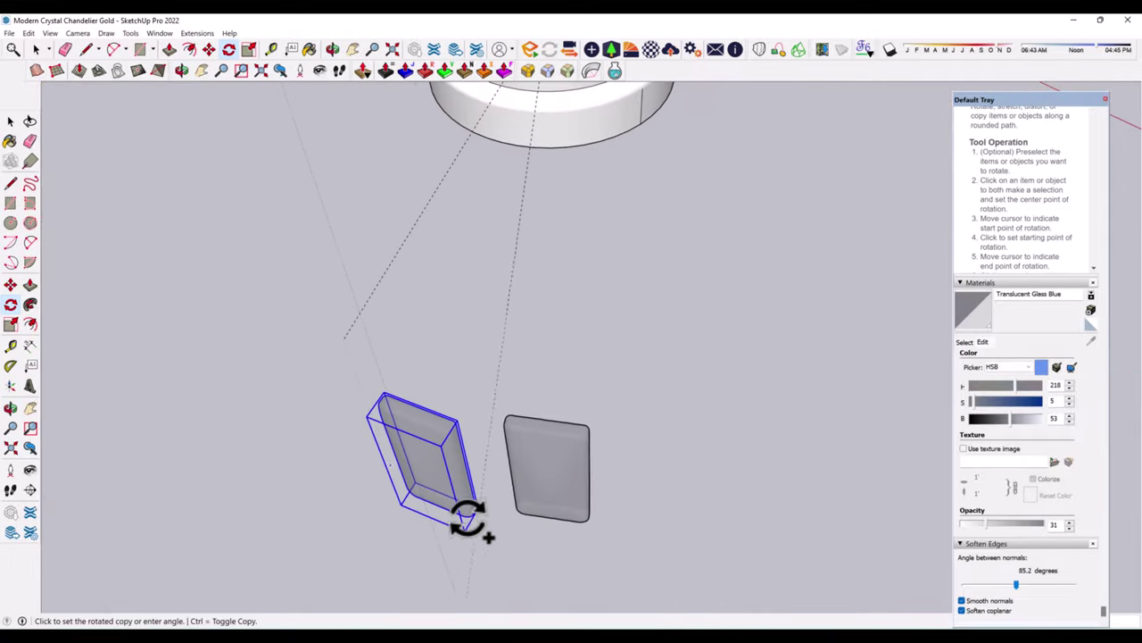
pyautogui.click(374, 580)
pyautogui.scroll(-3, 595, 528)
pyautogui.moveTo(594, 528); pyautogui.dragTo(548, 518, button='middle')
pyautogui.scroll(3, 625, 459)
pyautogui.scroll(2, 571, 442)
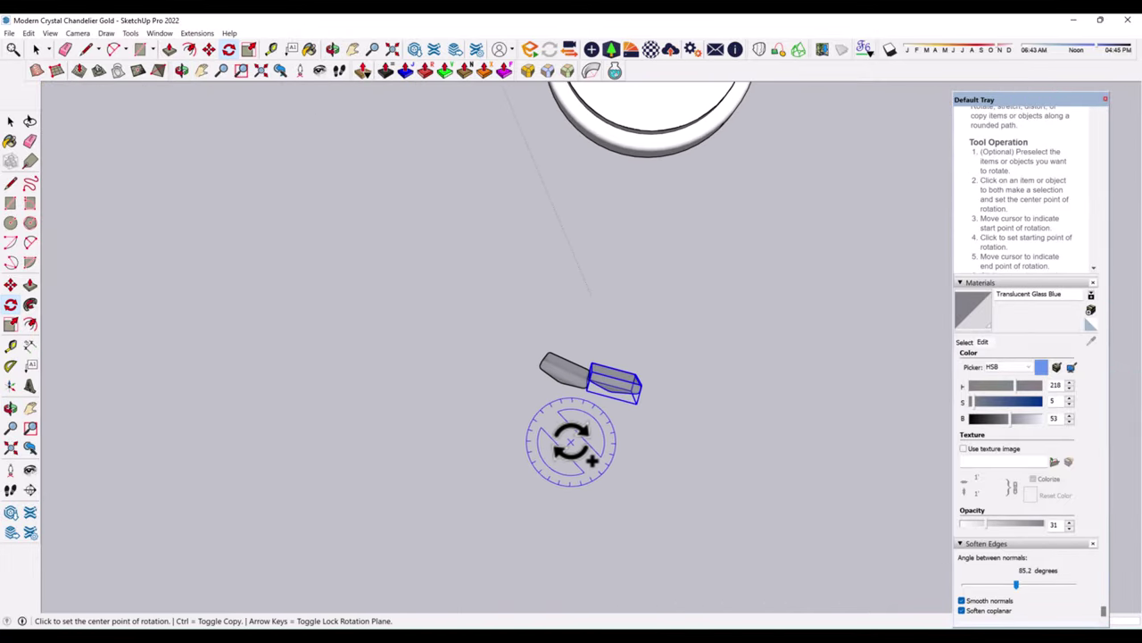
pyautogui.moveTo(571, 442)
pyautogui.mouseDown(button='middle')
pyautogui.moveTo(612, 466)
pyautogui.moveTo(645, 298)
pyautogui.moveTo(604, 405)
pyautogui.moveTo(594, 399)
pyautogui.mouseUp(button='middle')
# - Array the rotated copy 36x to complete the ring of glass panels
pyautogui.write('36x')
pyautogui.press('Return')
pyautogui.click(9, 121)
pyautogui.moveTo(395, 344)
pyautogui.mouseDown(button='middle')
pyautogui.moveTo(553, 364)
pyautogui.moveTo(609, 322)
pyautogui.moveTo(566, 536)
pyautogui.mouseUp(button='middle')
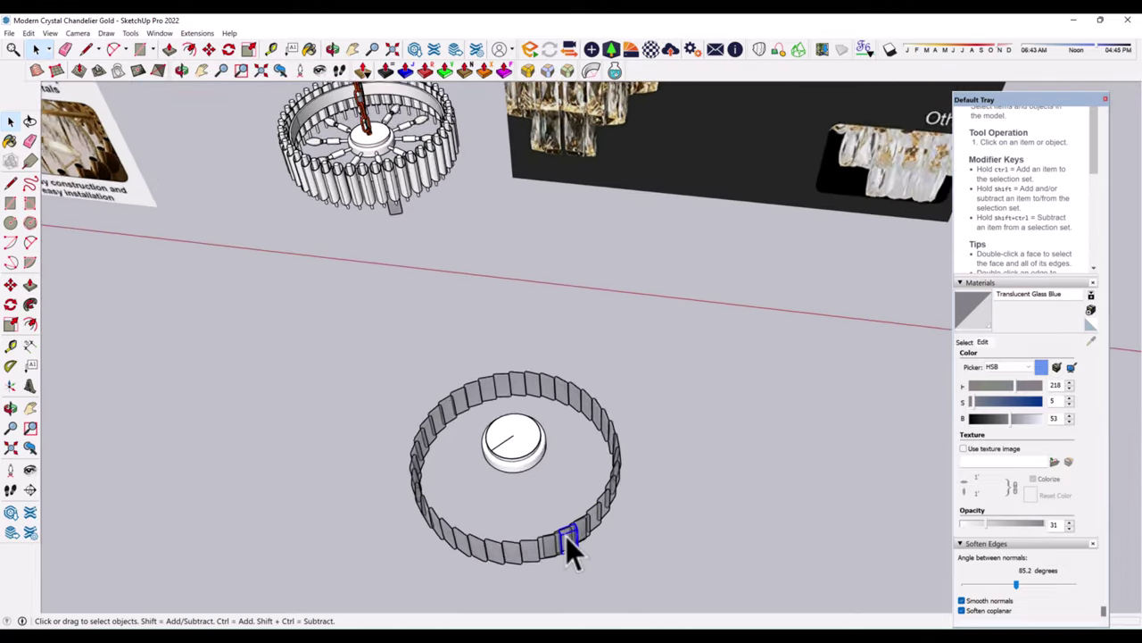
# - Select one glass panel in the ring and scale it narrower
pyautogui.scroll(3, 566, 536)
pyautogui.scroll(2, 385, 454)
pyautogui.scroll(2, 553, 325)
pyautogui.scroll(1, 570, 460)
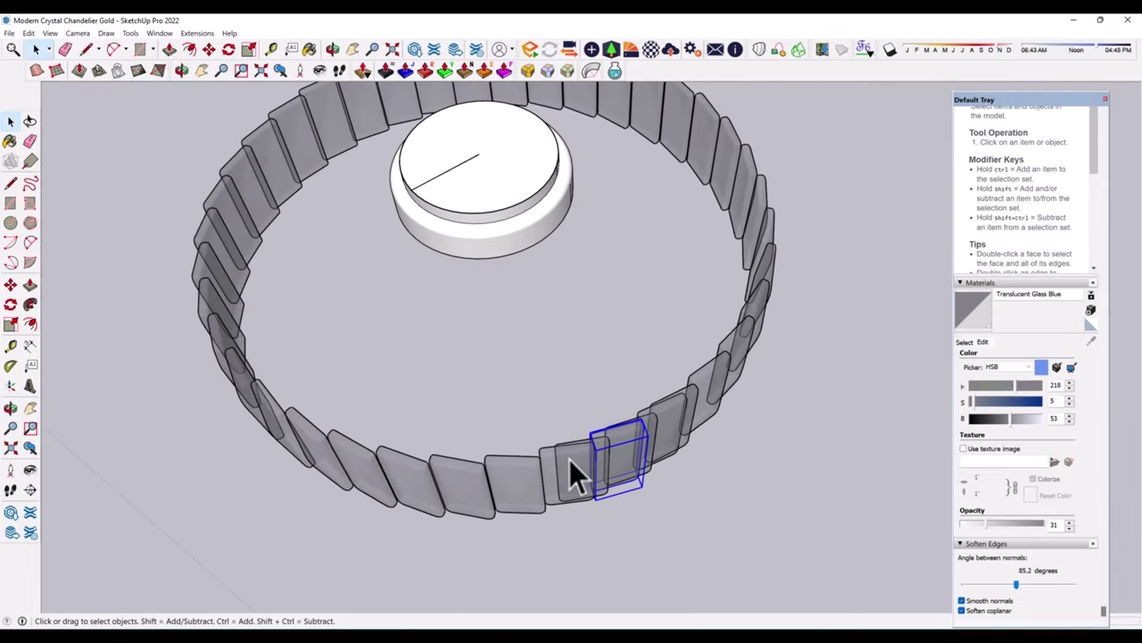
pyautogui.moveTo(608, 446); pyautogui.dragTo(523, 534, button='middle')
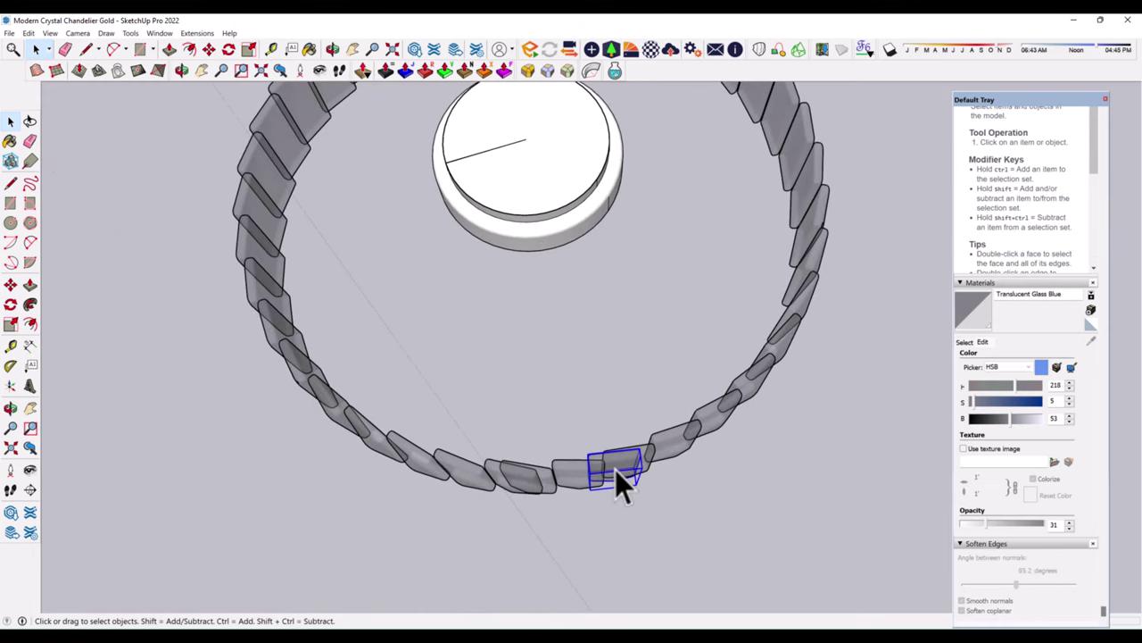
pyautogui.scroll(2, 505, 490)
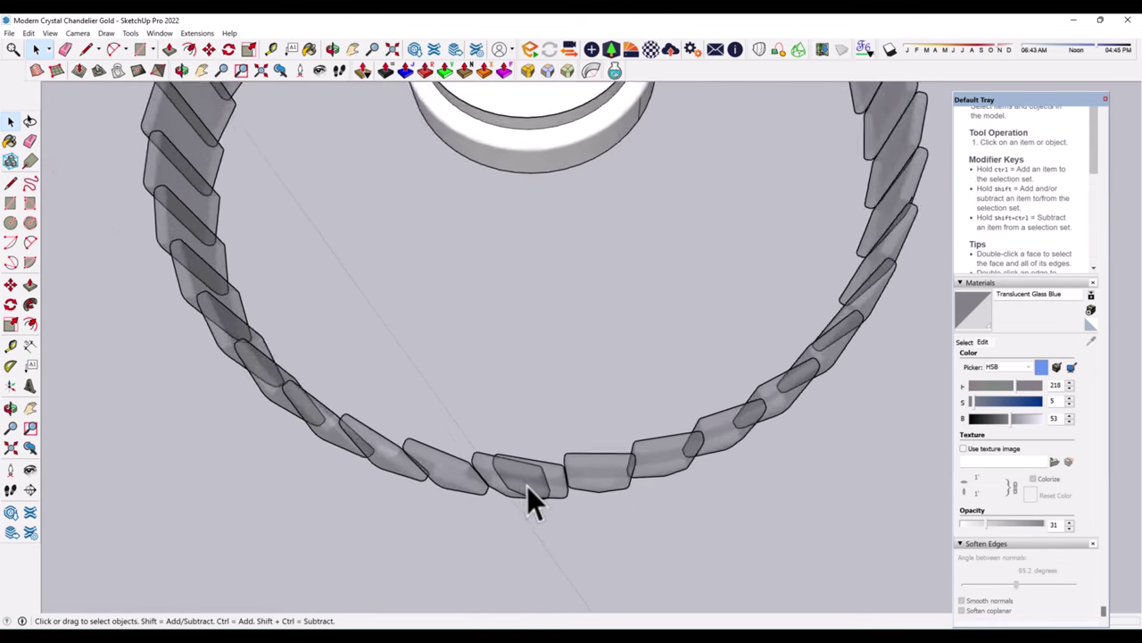
pyautogui.scroll(2, 528, 497)
pyautogui.click(522, 487)
pyautogui.click(10, 324)
pyautogui.click(549, 472)
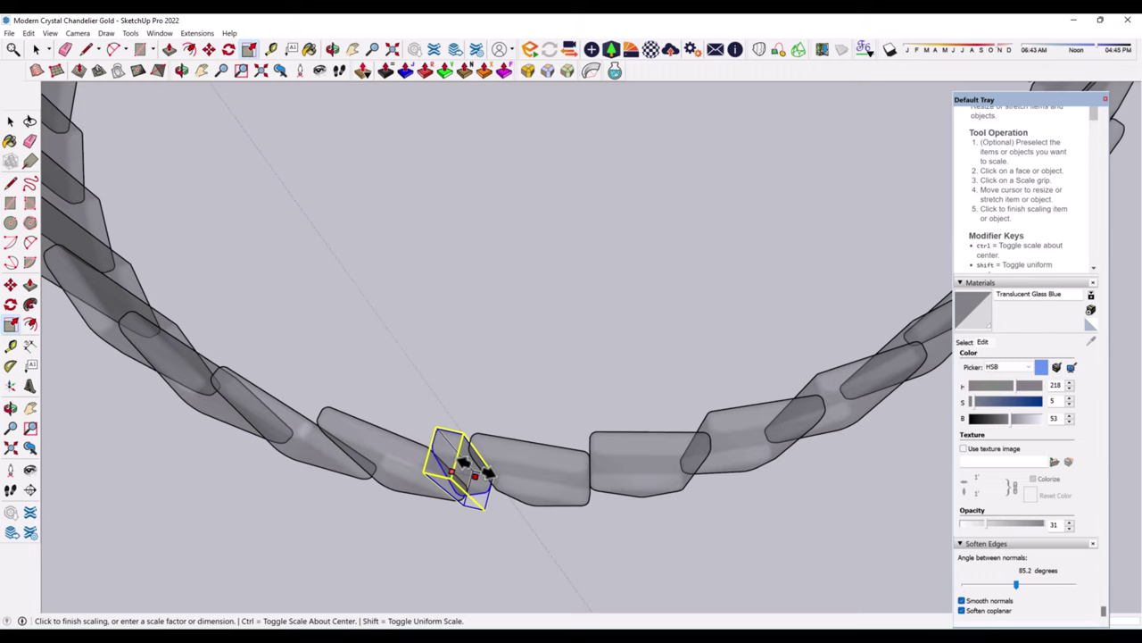
pyautogui.click(10, 121)
# - Copy the narrowed panel with Move and Ctrl to the ring's edge
pyautogui.scroll(-3, 547, 581)
pyautogui.moveTo(547, 580)
pyautogui.mouseDown(button='middle')
pyautogui.moveTo(467, 204)
pyautogui.moveTo(500, 403)
pyautogui.moveTo(303, 425)
pyautogui.mouseUp(button='middle')
pyautogui.scroll(-2, 542, 373)
pyautogui.click(9, 303)
pyautogui.moveTo(553, 261); pyautogui.dragTo(515, 357, button='middle')
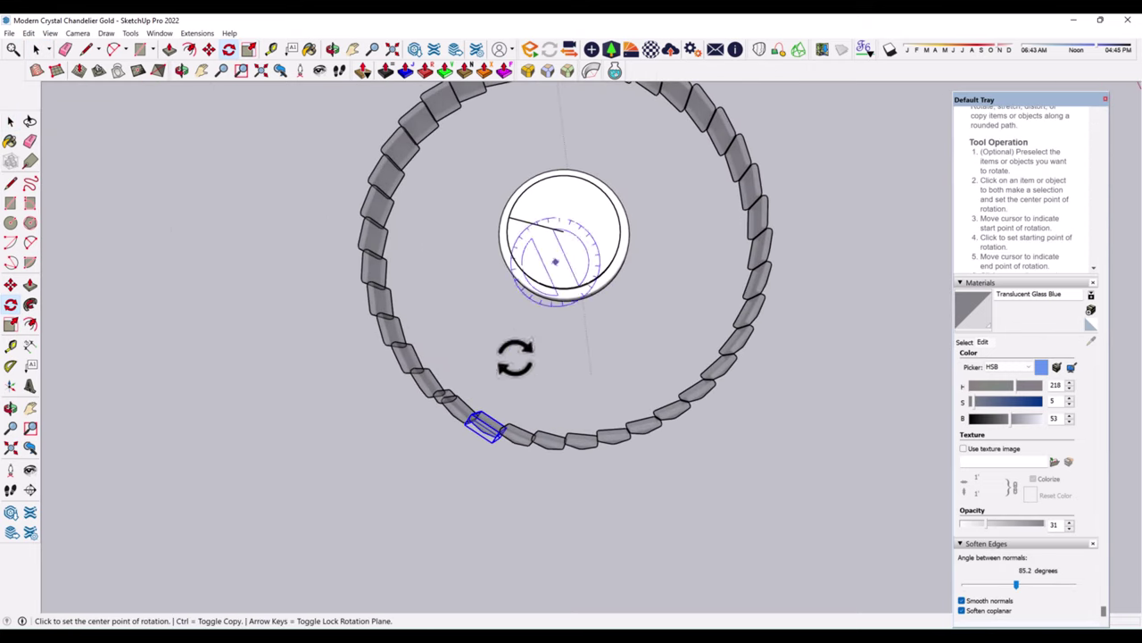
pyautogui.click(11, 287)
pyautogui.scroll(2, 497, 396)
pyautogui.scroll(2, 494, 393)
pyautogui.press('ctrl')
pyautogui.click(493, 393)
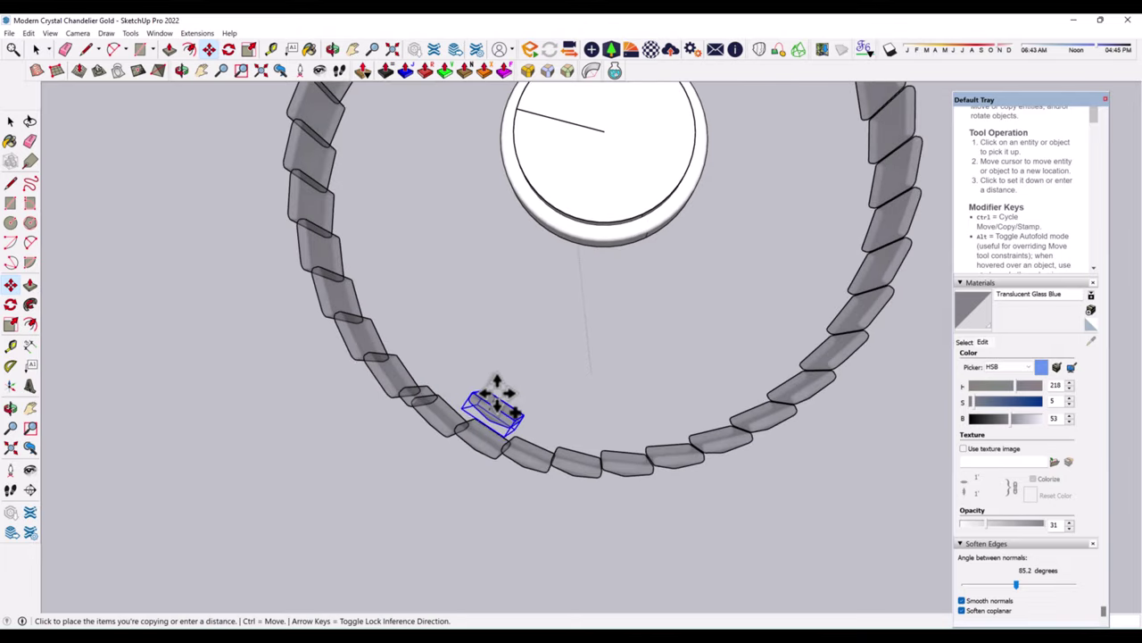
pyautogui.moveTo(497, 406); pyautogui.dragTo(459, 390, button='middle')
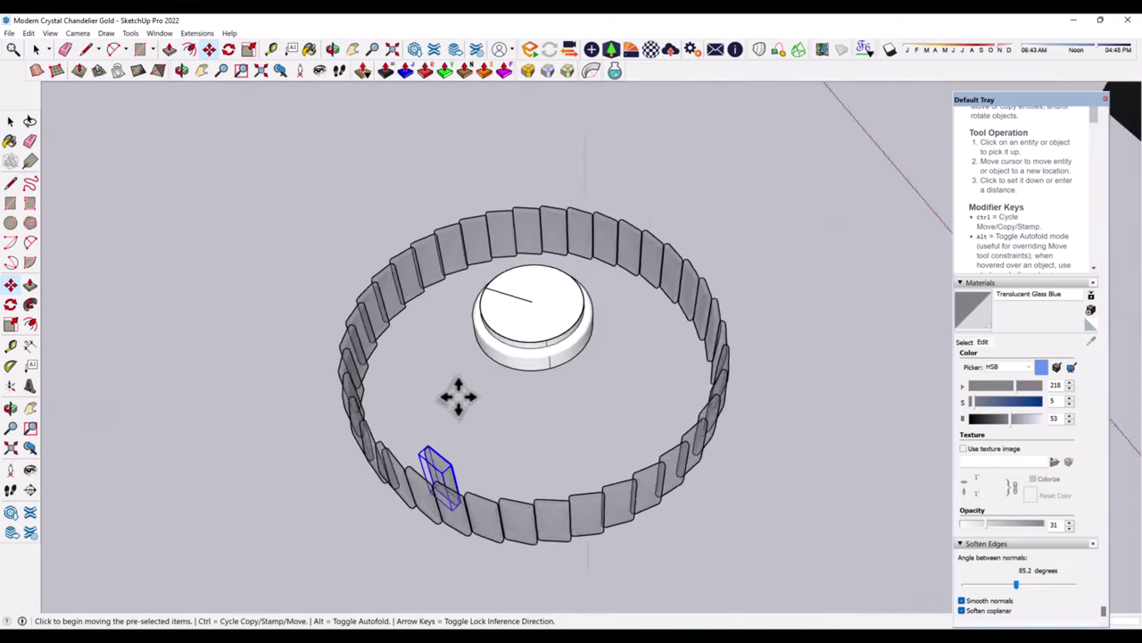
pyautogui.scroll(3, 459, 390)
pyautogui.scroll(4, 439, 436)
pyautogui.click(453, 425)
# - Move the copied panel down just below the first ring
pyautogui.press('m')
pyautogui.scroll(-5, 566, 196)
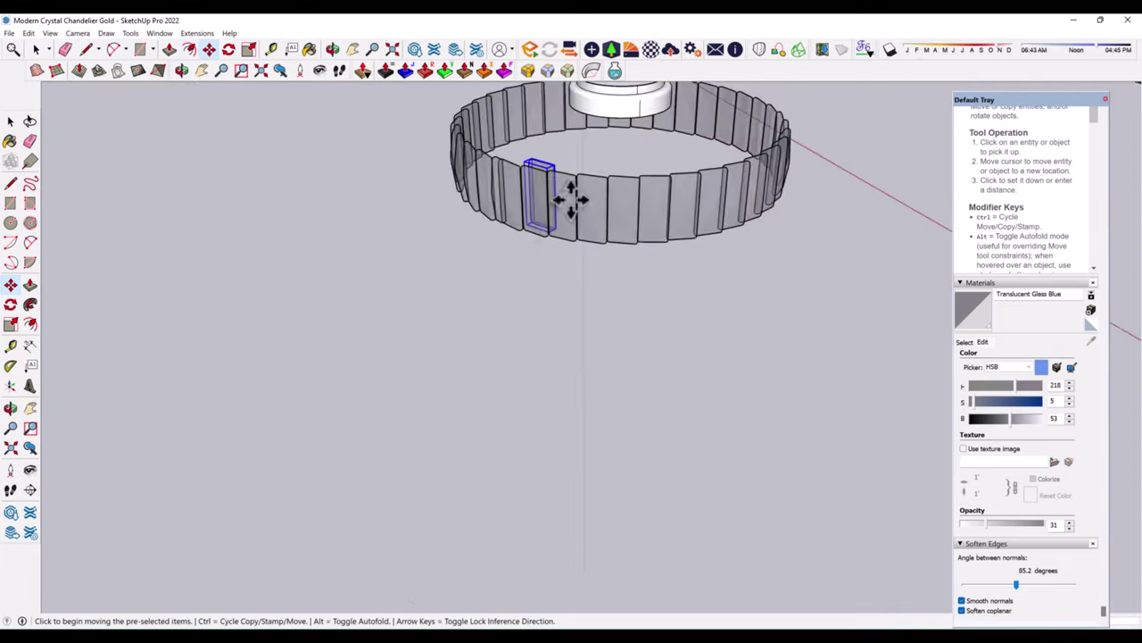
pyautogui.scroll(-3, 579, 306)
pyautogui.scroll(-3, 576, 387)
pyautogui.scroll(-1, 594, 425)
pyautogui.scroll(-2, 594, 424)
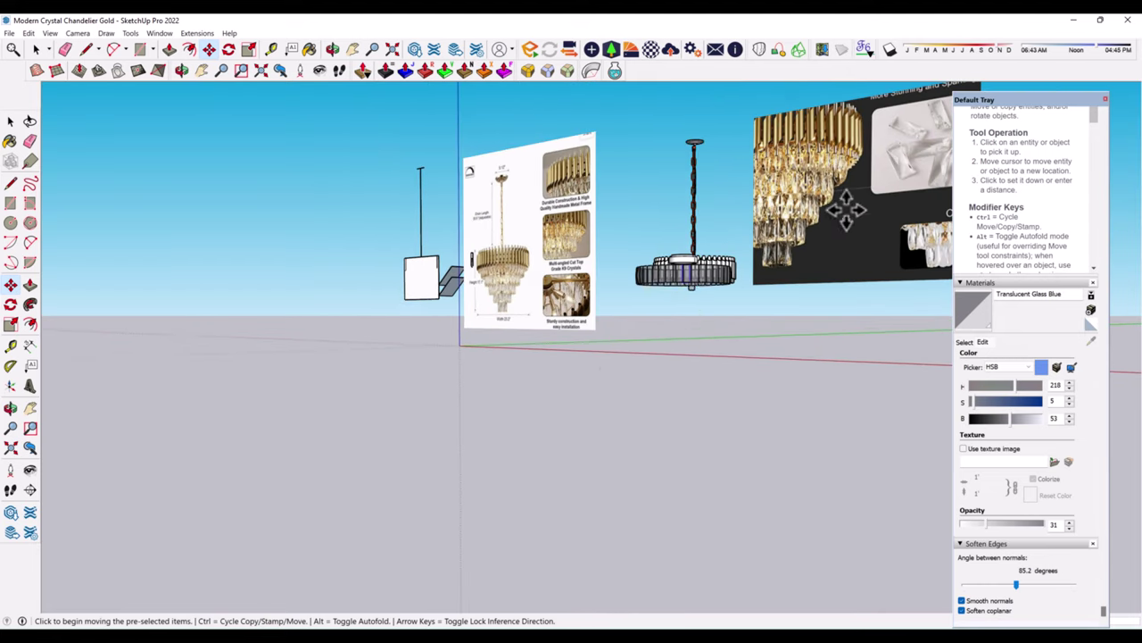
pyautogui.scroll(3, 756, 255)
pyautogui.scroll(2, 637, 276)
pyautogui.click(614, 361)
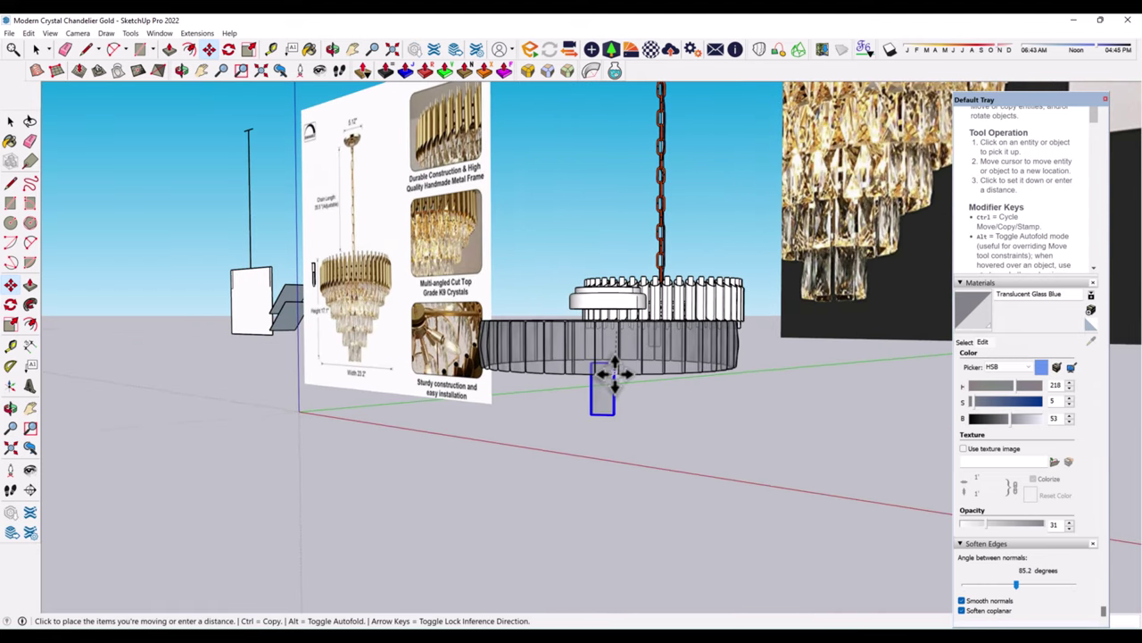
pyautogui.moveTo(614, 379); pyautogui.dragTo(535, 510, button='middle')
pyautogui.click(543, 531)
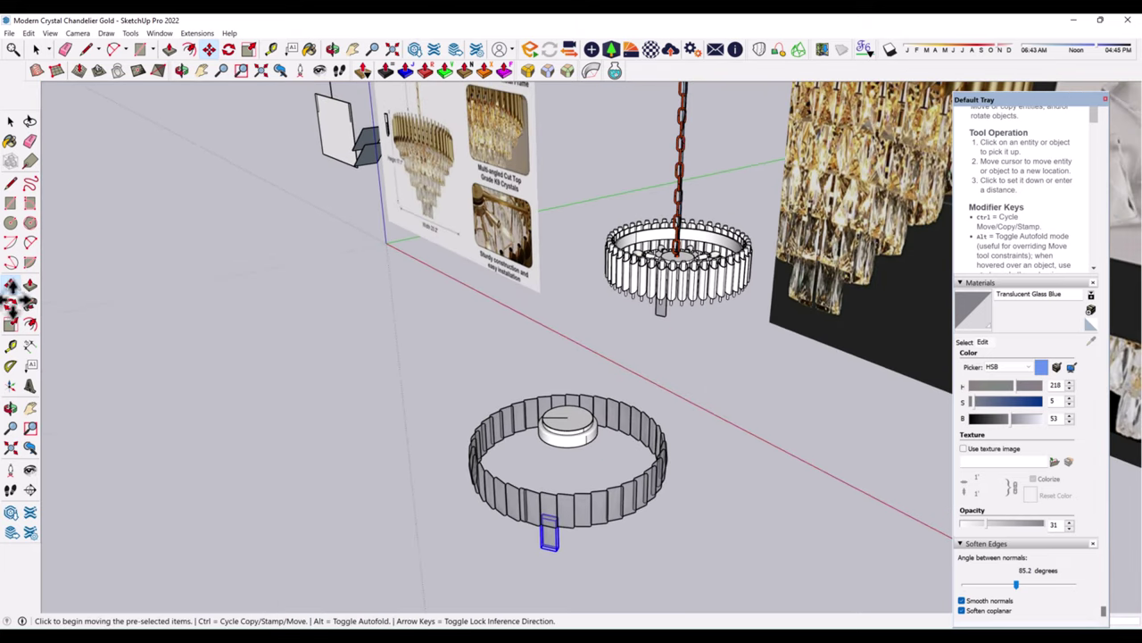
# - Rotate-copy the panel around the ring centre x36 to form a second tier
pyautogui.click(10, 304)
pyautogui.click(568, 418)
pyautogui.press('ctrl')
pyautogui.click(549, 534)
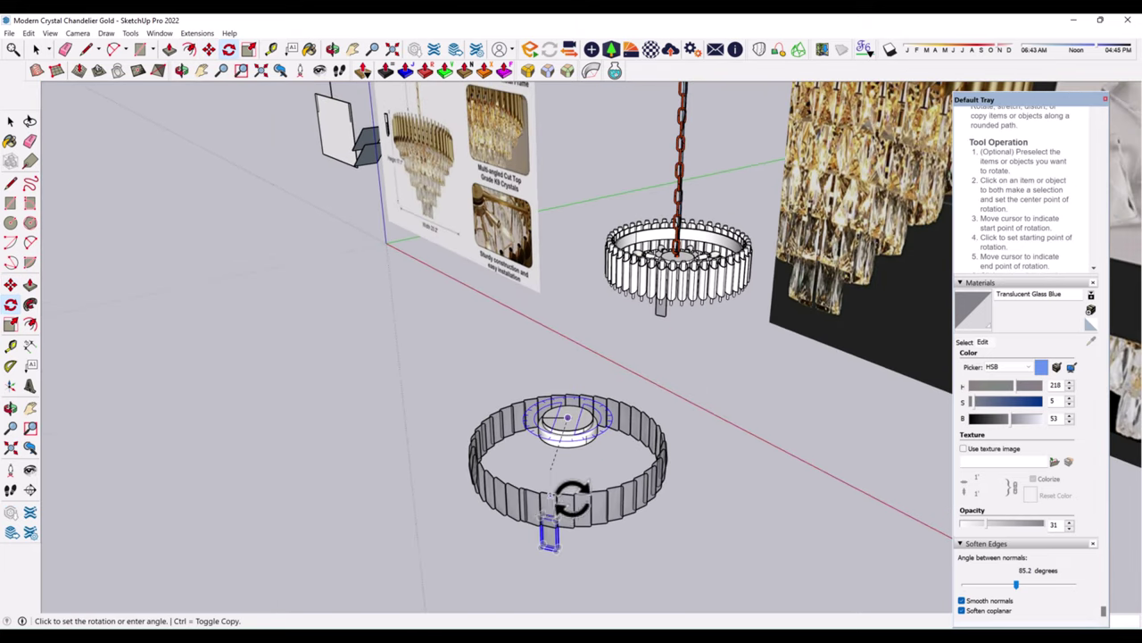
pyautogui.click(569, 496)
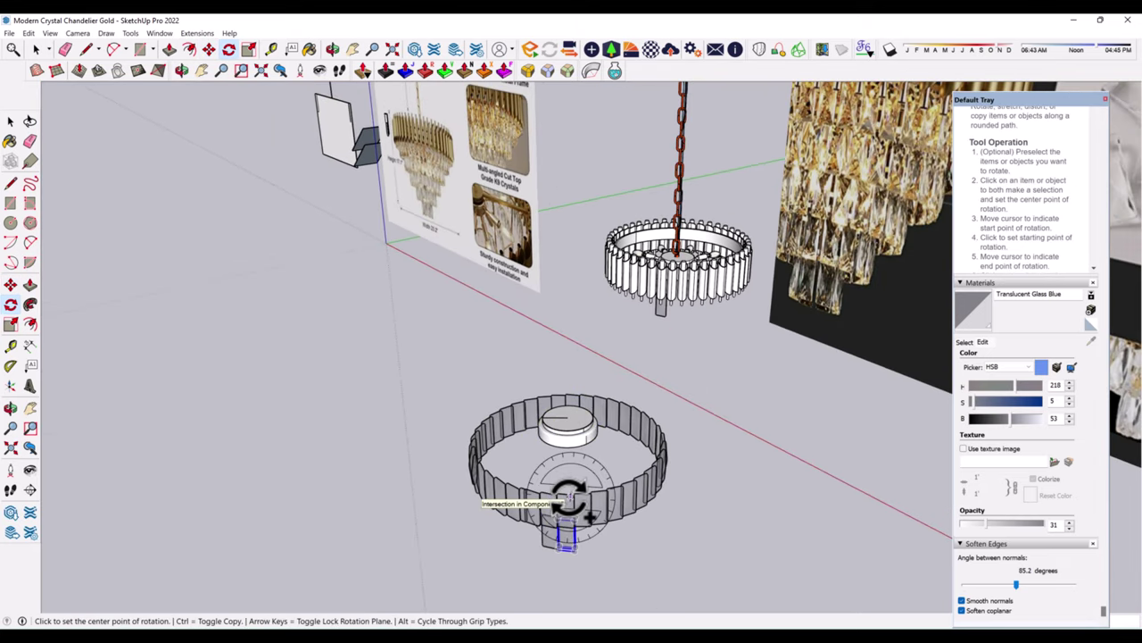
pyautogui.write('x36')
pyautogui.press('Return')
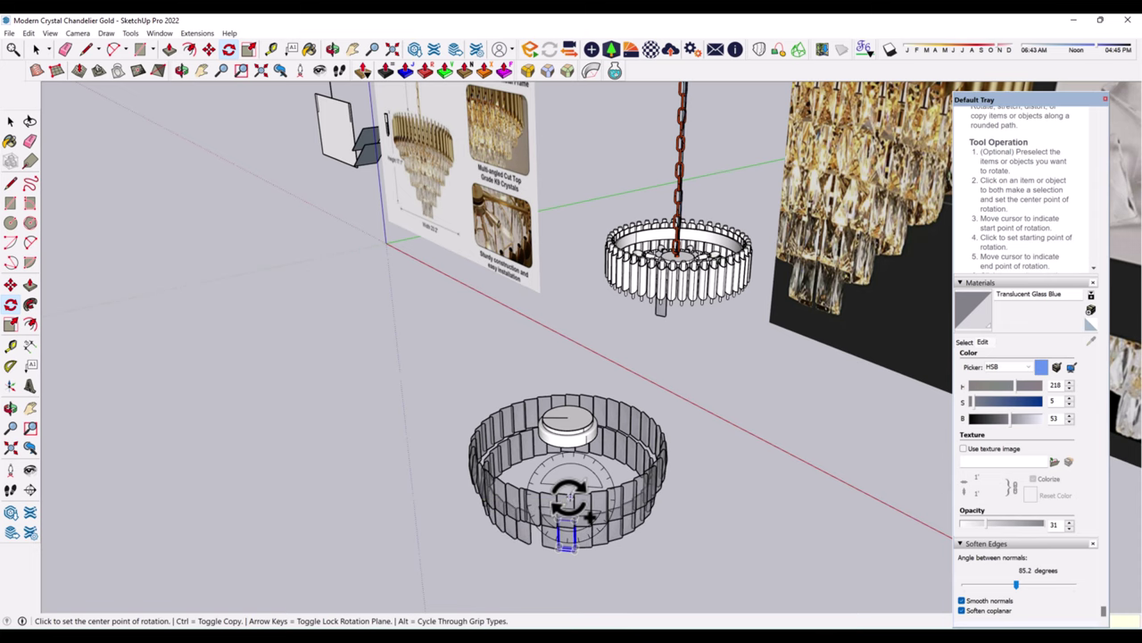
pyautogui.click(10, 121)
pyautogui.scroll(3, 545, 535)
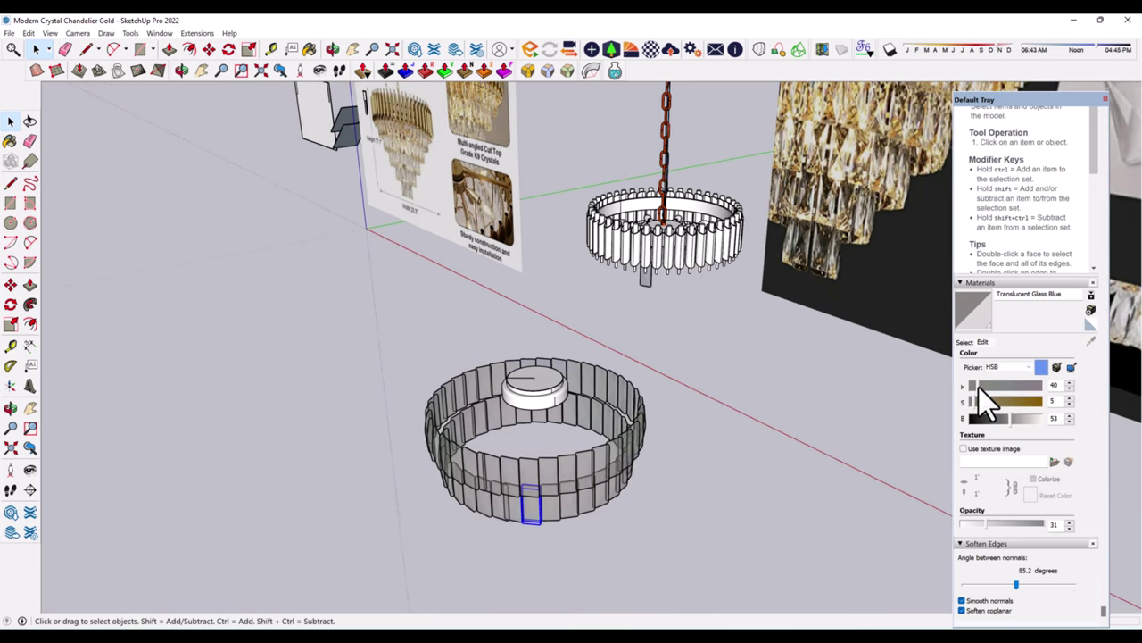
# - Tint the glass material pale gold at H49 S35 B56
pyautogui.moveTo(980, 385)
pyautogui.mouseDown()
pyautogui.moveTo(1012, 406)
pyautogui.moveTo(982, 386)
pyautogui.moveTo(997, 401)
pyautogui.mouseUp()
pyautogui.click(1011, 417)
pyautogui.moveTo(538, 516)
pyautogui.mouseDown(button='middle')
pyautogui.moveTo(553, 405)
pyautogui.moveTo(543, 384)
pyautogui.mouseUp(button='middle')
# - Copy one panel downward below the tiers
pyautogui.press('m')
pyautogui.scroll(3, 549, 382)
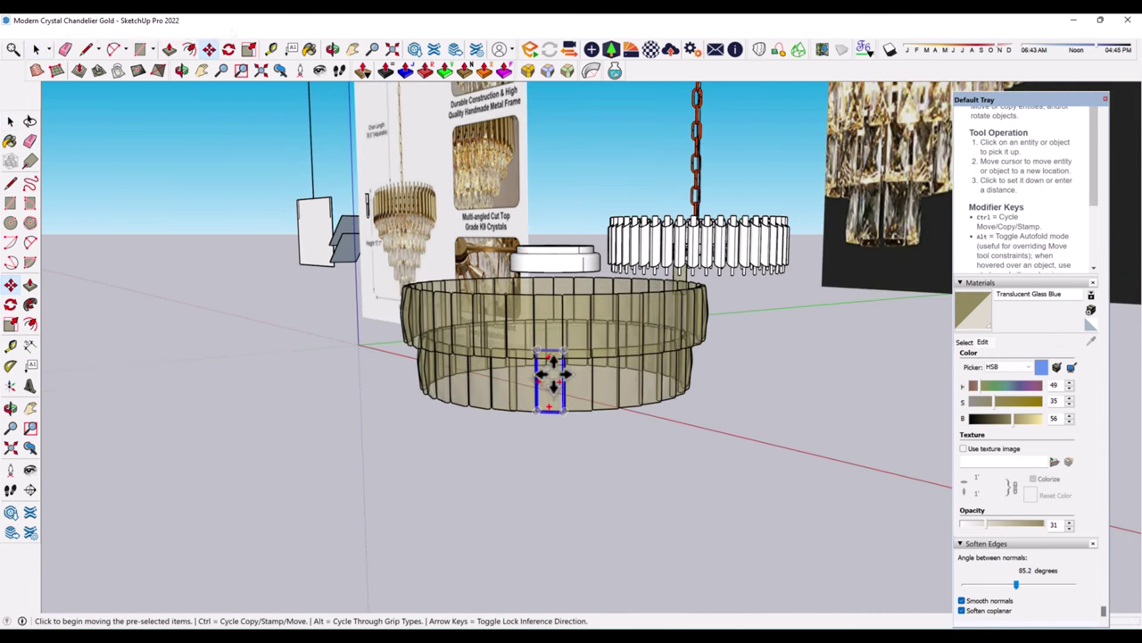
pyautogui.keyDown('ctrl'); pyautogui.click(550, 379); pyautogui.keyUp('ctrl')
pyautogui.click(551, 438)
# - Move the copied panel inward inside the existing rings
pyautogui.moveTo(556, 377); pyautogui.dragTo(480, 523, button='middle')
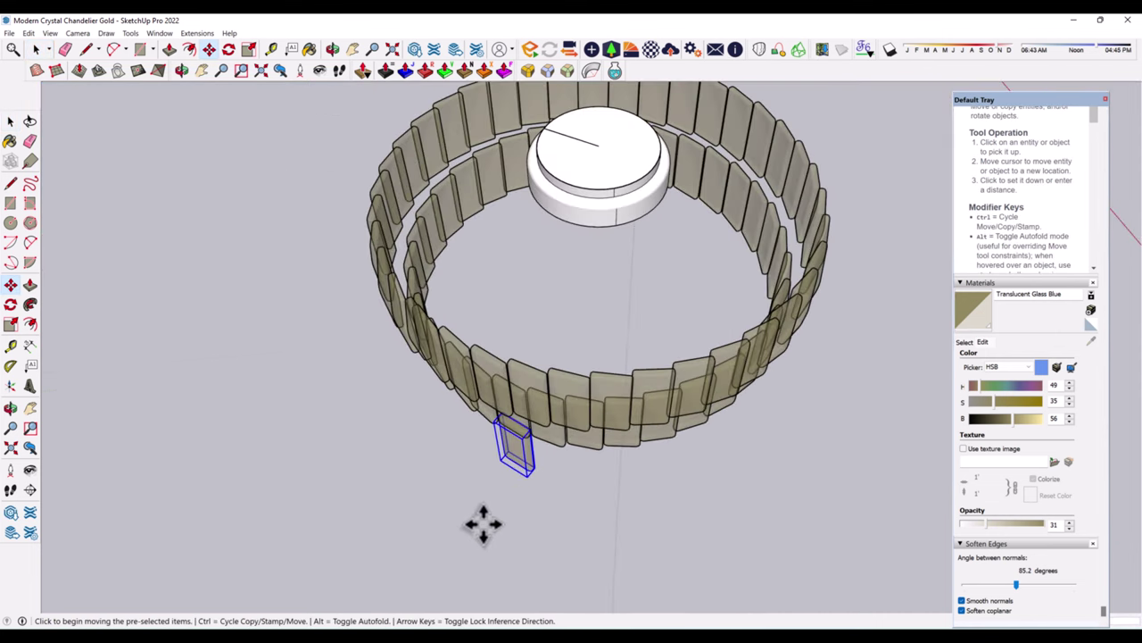
pyautogui.scroll(5, 500, 375)
pyautogui.click(527, 366)
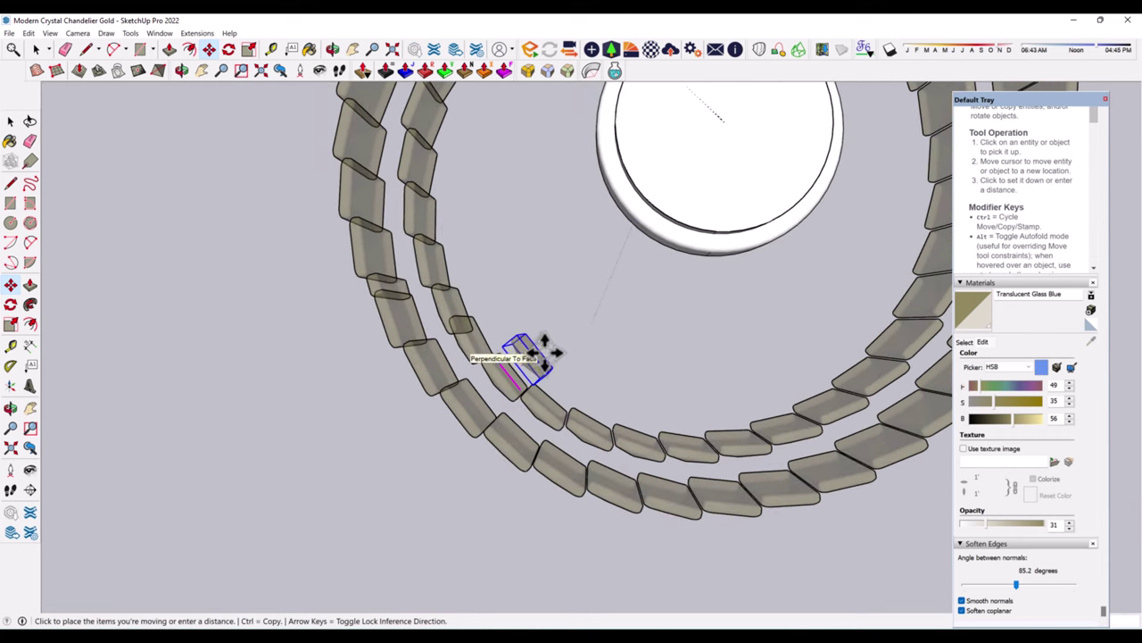
pyautogui.click(544, 352)
# - Rotate-copy the panel x30 around the cap centre to make a third ring
pyautogui.click(10, 303)
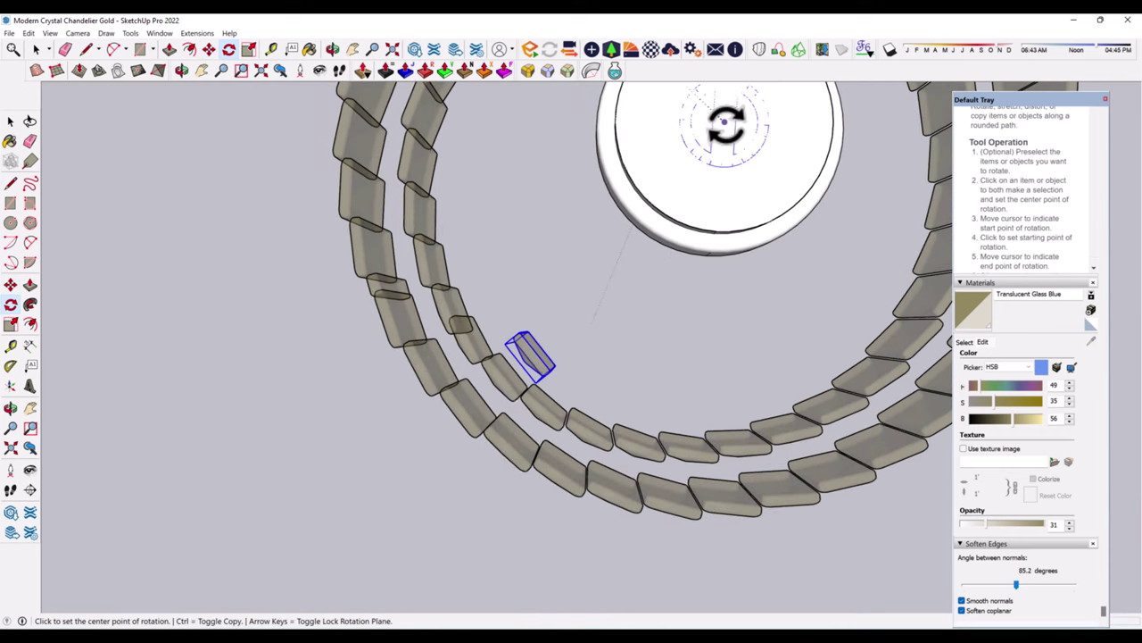
pyautogui.click(545, 347)
pyautogui.click(576, 382)
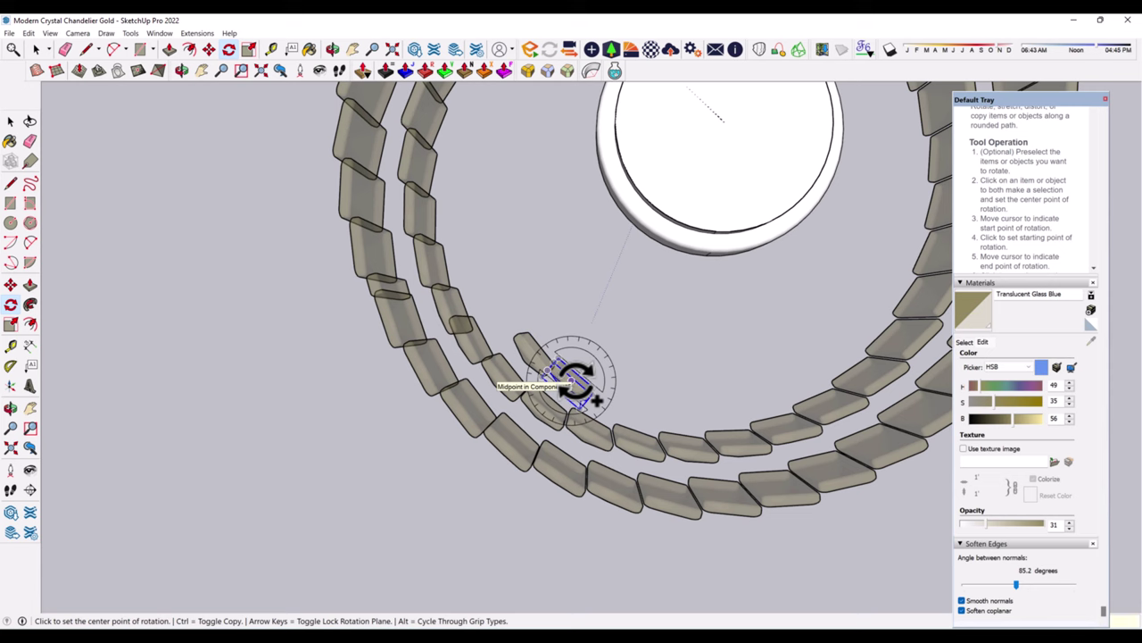
pyautogui.write('x30')
pyautogui.press('Return')
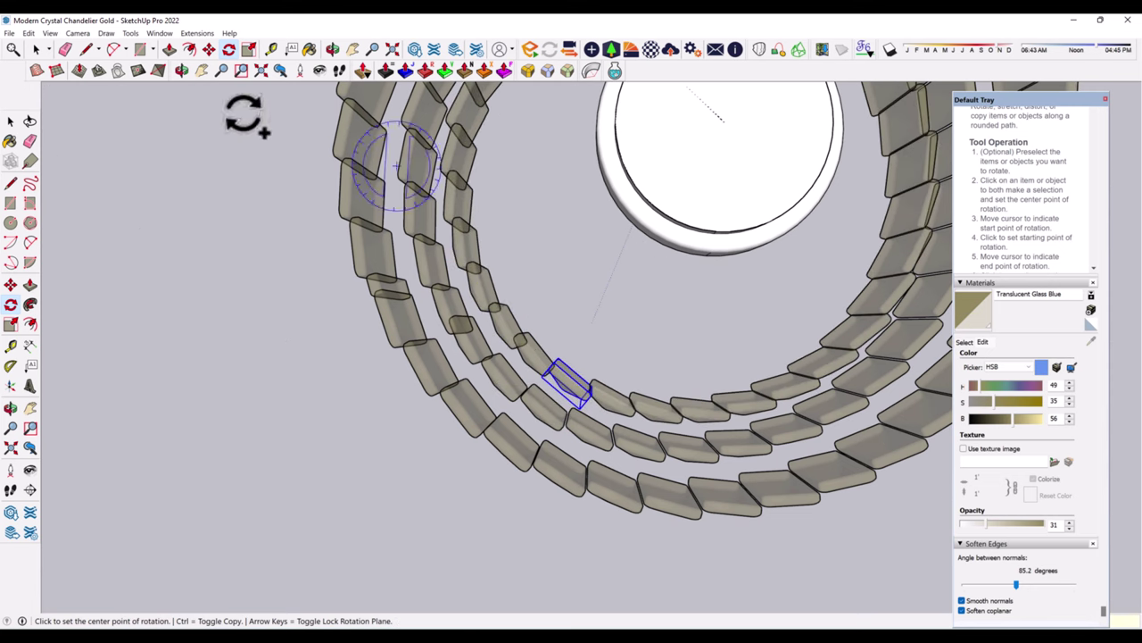
pyautogui.press('space')
pyautogui.moveTo(245, 306)
pyautogui.mouseDown(button='middle')
pyautogui.moveTo(524, 245)
pyautogui.moveTo(474, 222)
pyautogui.moveTo(301, 270)
pyautogui.moveTo(572, 400)
pyautogui.moveTo(444, 424)
pyautogui.mouseUp(button='middle')
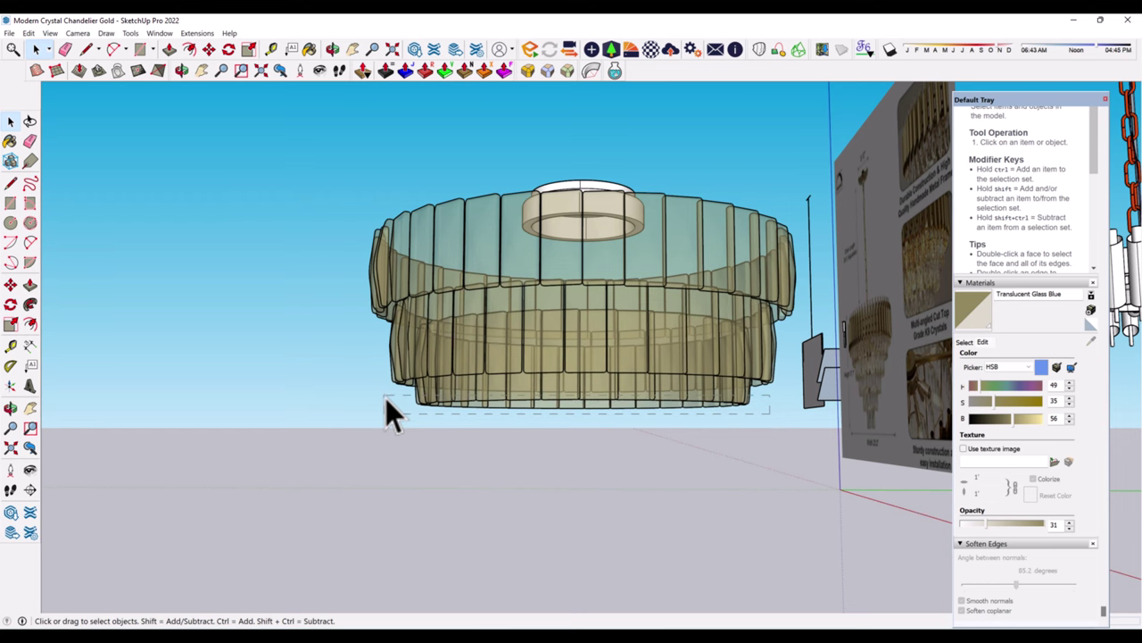
# - Window-select the inner tier and move it down along the blue axis
pyautogui.moveTo(385, 398); pyautogui.dragTo(386, 398)
pyautogui.click(10, 284)
pyautogui.moveTo(469, 420); pyautogui.dragTo(562, 369, button='middle')
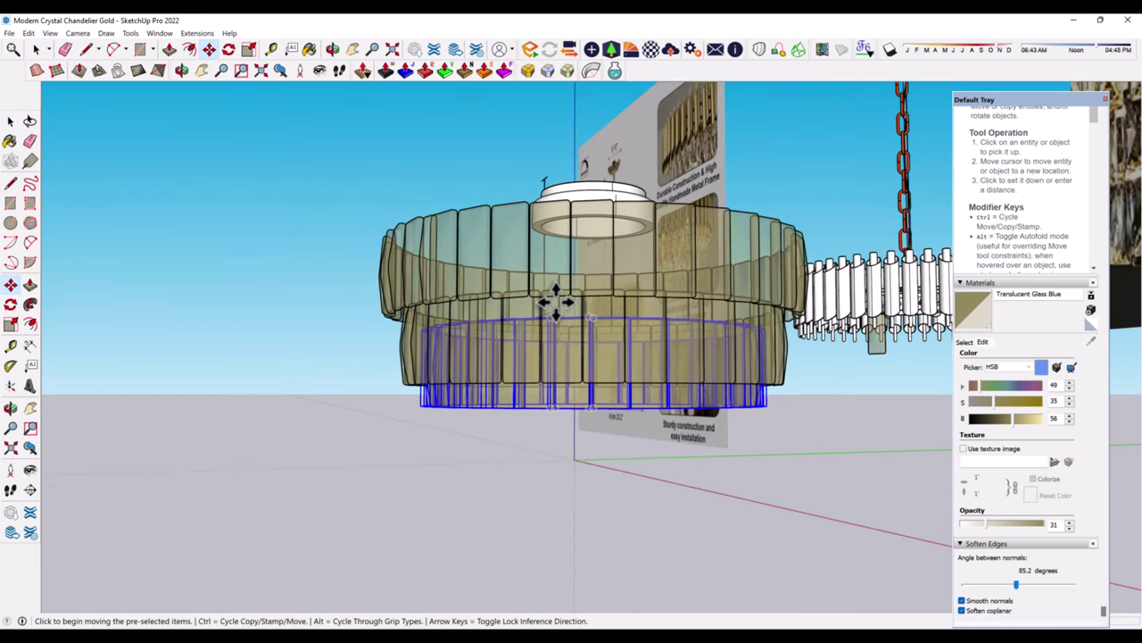
pyautogui.click(542, 409)
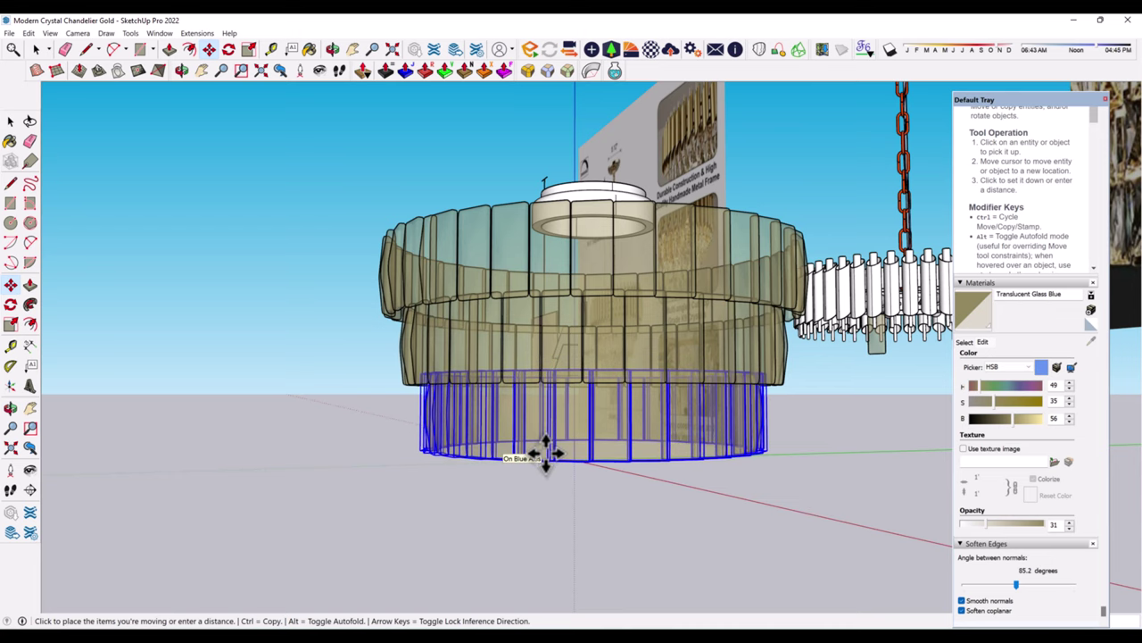
pyautogui.click(542, 453)
pyautogui.scroll(-3, 396, 407)
pyautogui.moveTo(509, 421); pyautogui.dragTo(483, 407, button='middle')
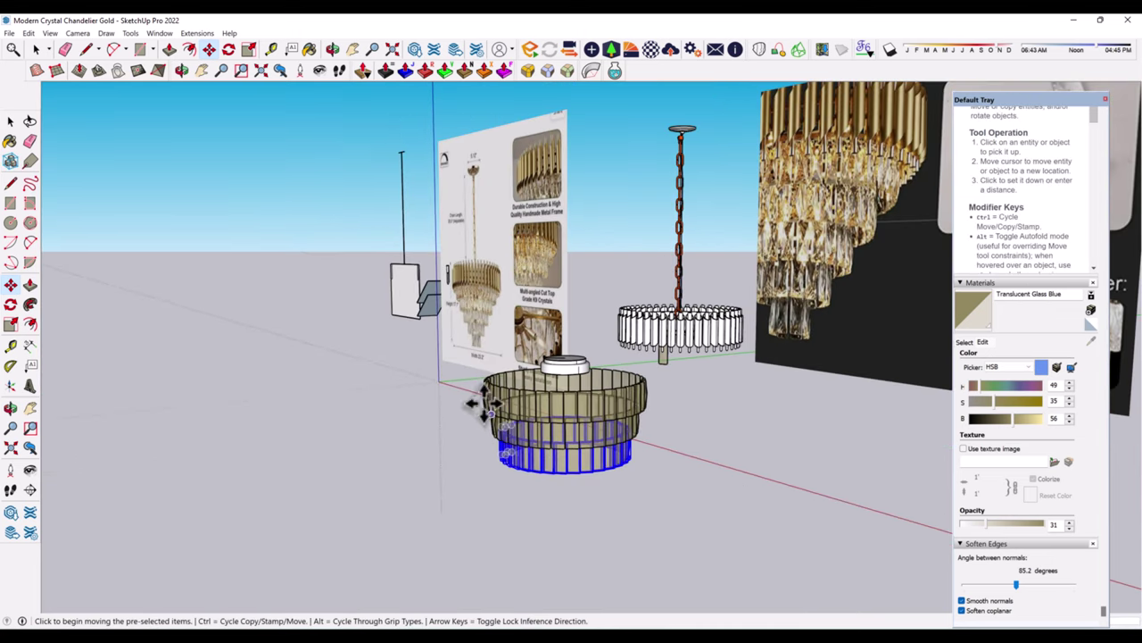
# - Select one inner-ring panel and shift it slightly inward
pyautogui.press('space')
pyautogui.moveTo(592, 354); pyautogui.dragTo(482, 576, button='middle')
pyautogui.scroll(3, 482, 575)
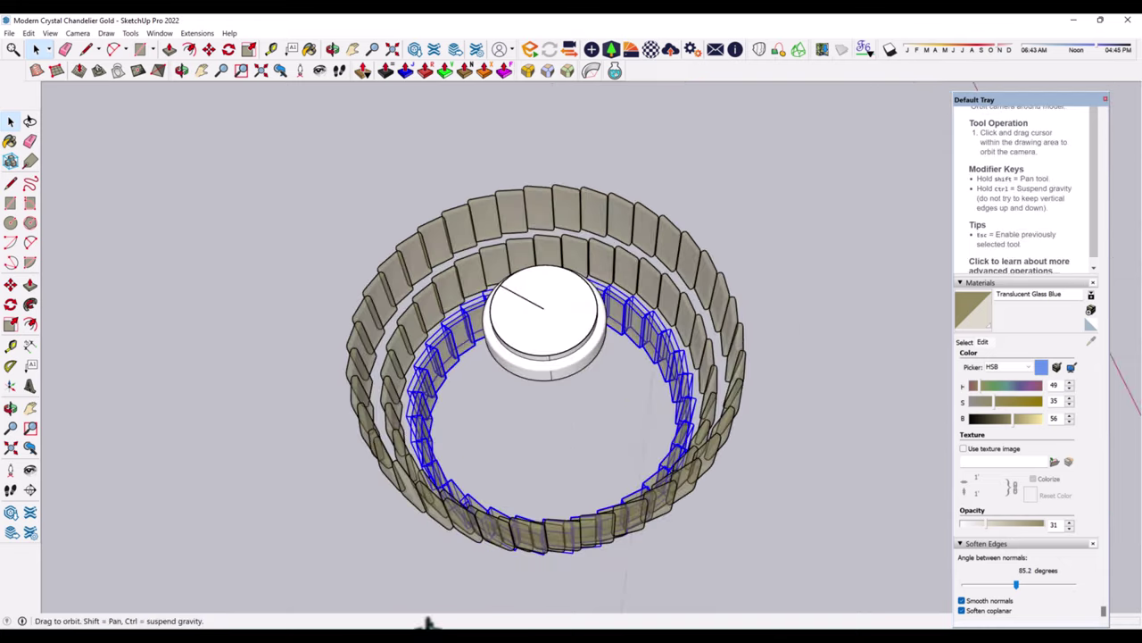
pyautogui.moveTo(426, 622); pyautogui.dragTo(458, 497, button='middle')
pyautogui.click(459, 497)
pyautogui.scroll(3, 469, 513)
pyautogui.press('m')
pyautogui.scroll(3, 482, 457)
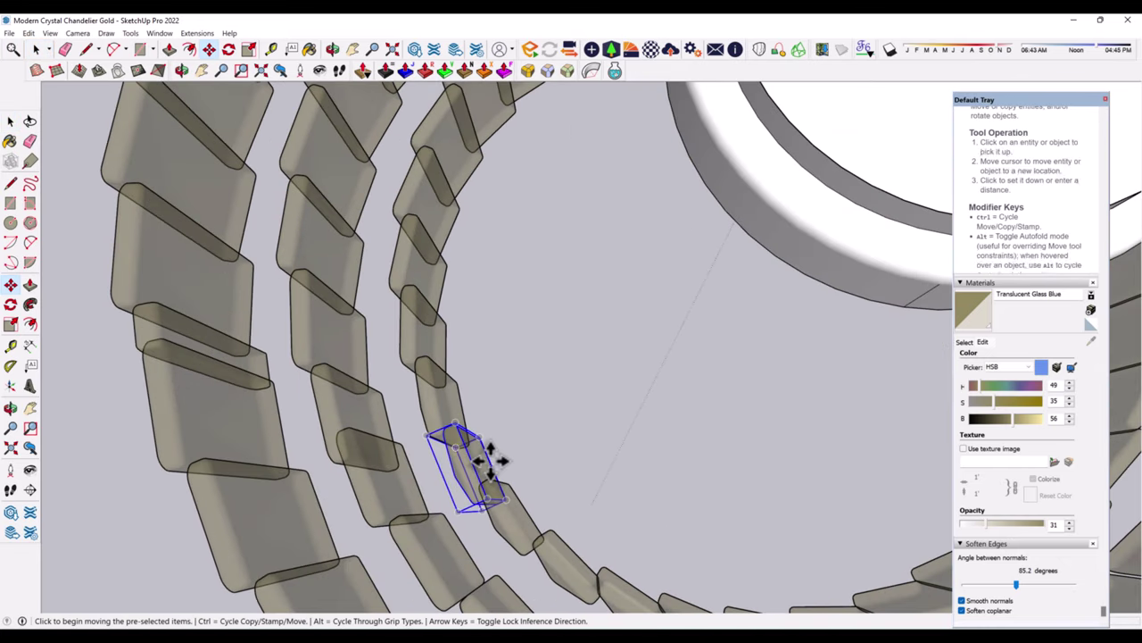
pyautogui.moveTo(485, 459); pyautogui.dragTo(528, 454)
# - Rotate-copy the crystal piece 30x around the canopy centre for a new ring
pyautogui.click(10, 303)
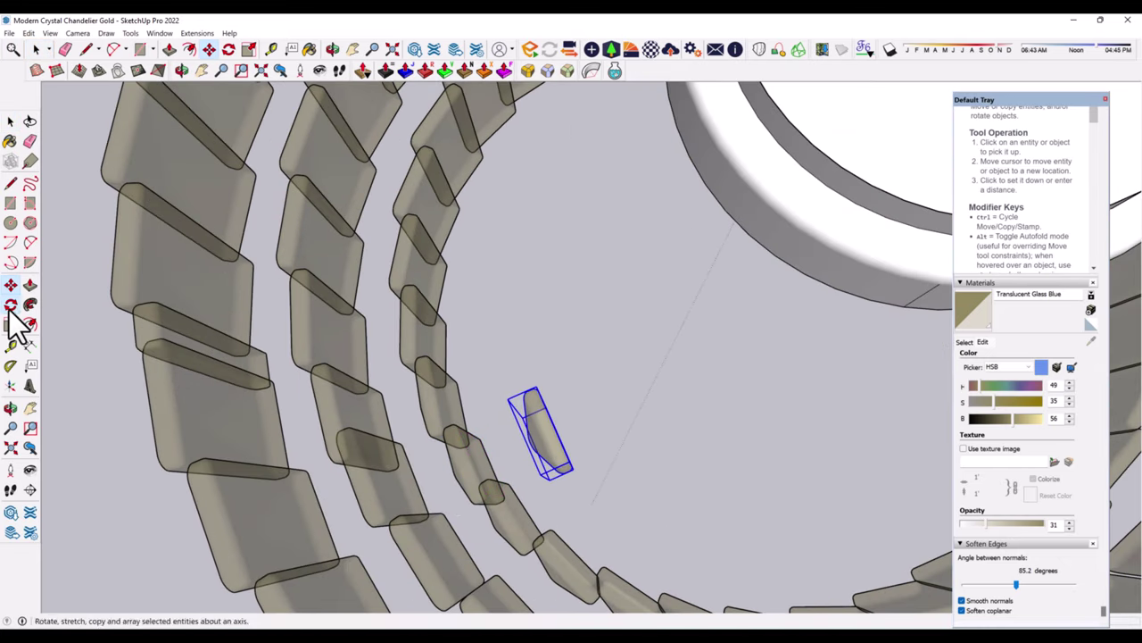
pyautogui.scroll(-5, 428, 491)
pyautogui.click(576, 339)
pyautogui.click(450, 482)
pyautogui.press('ctrl')
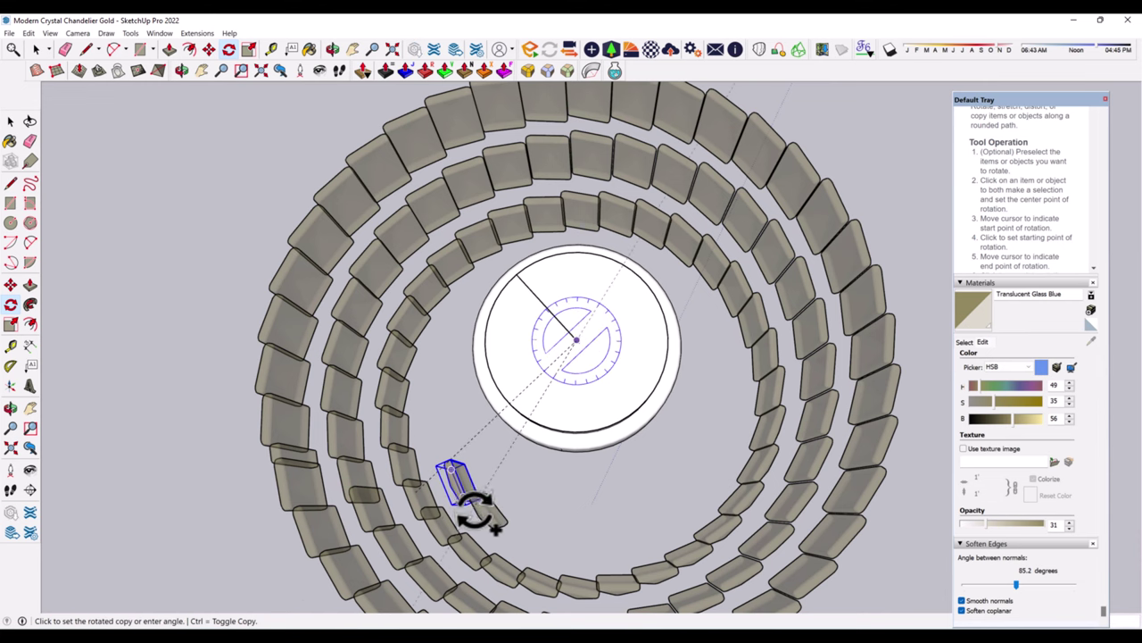
pyautogui.click(477, 512)
pyautogui.write('30x')
pyautogui.press('Return')
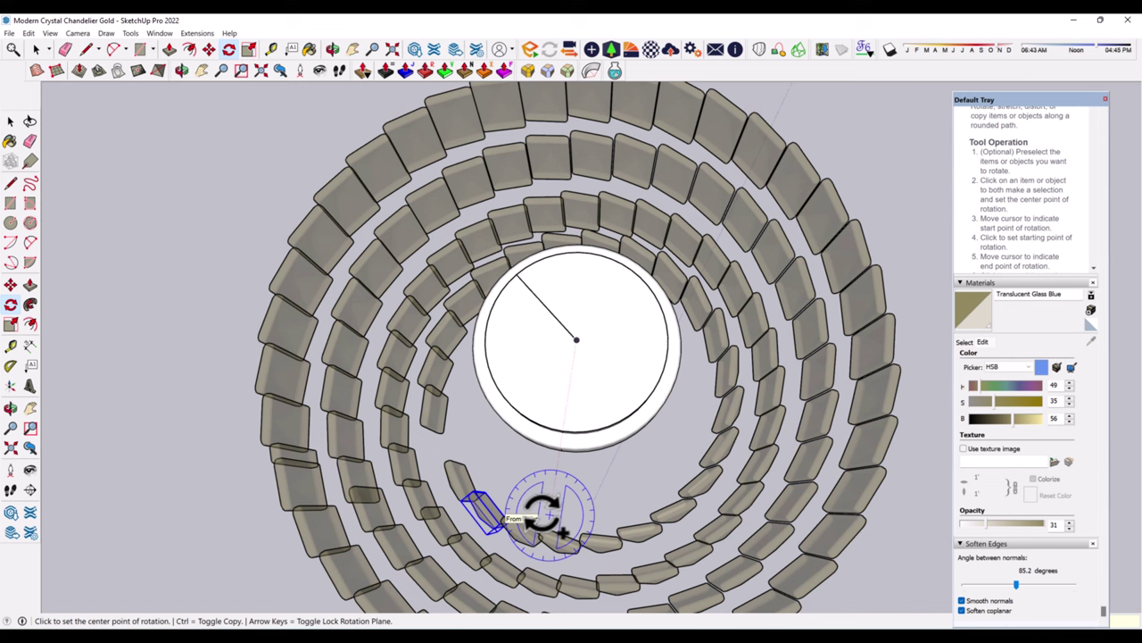
# - Orbit to a side view and pick up a crystal piece with Move
pyautogui.press('space')
pyautogui.moveTo(536, 500)
pyautogui.mouseDown(button='middle')
pyautogui.moveTo(599, 123)
pyautogui.moveTo(467, 586)
pyautogui.mouseUp(button='middle')
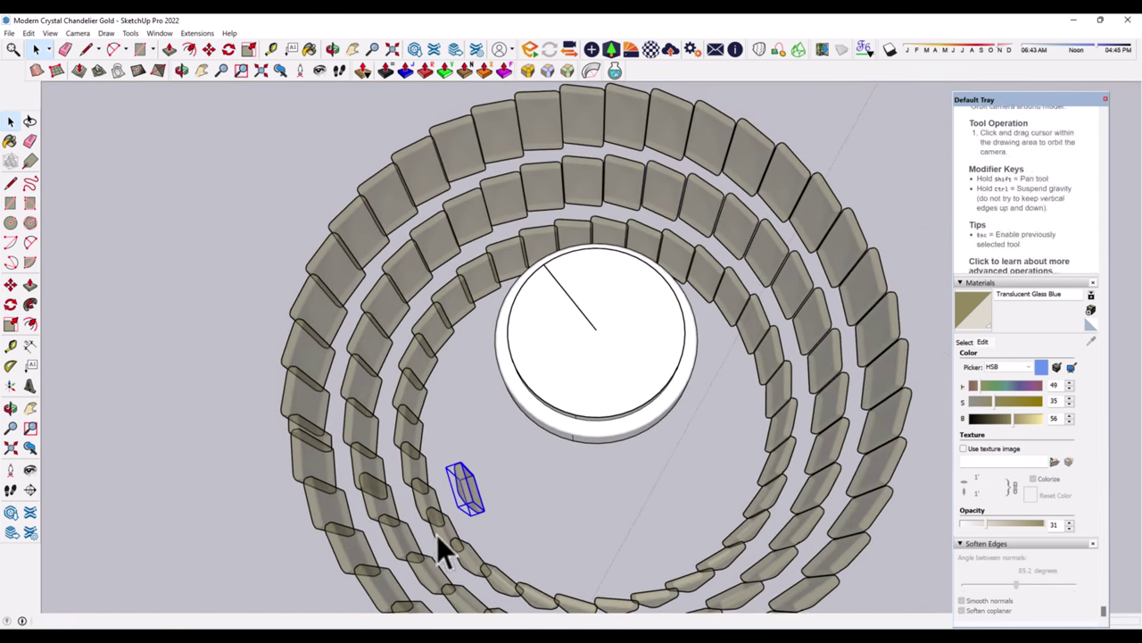
pyautogui.click(10, 284)
pyautogui.moveTo(369, 285); pyautogui.dragTo(479, 274, button='middle')
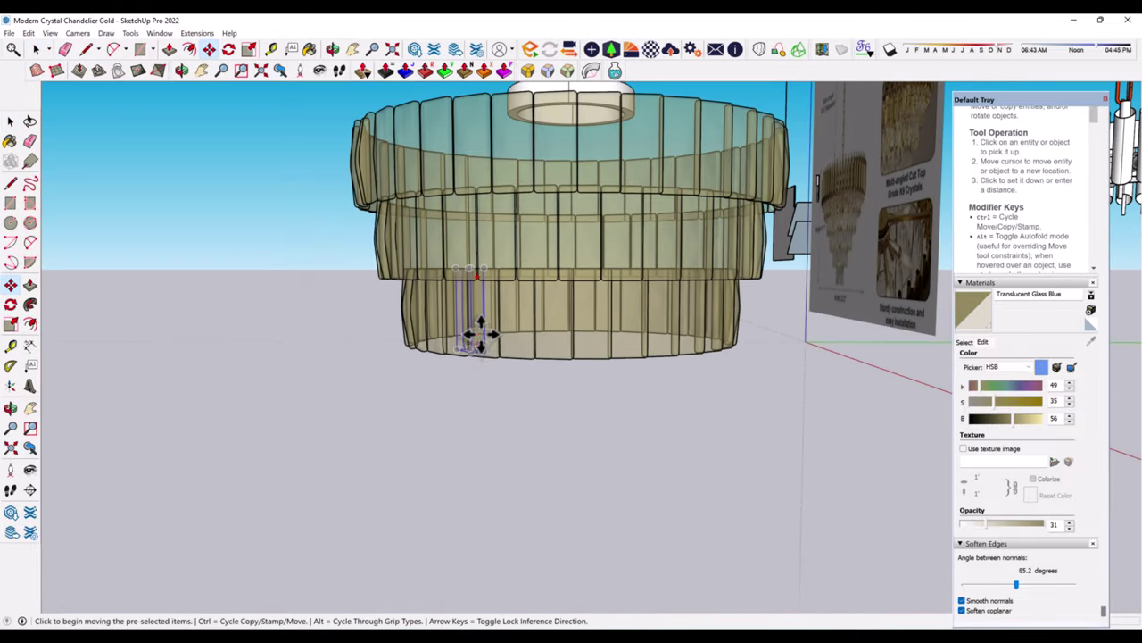
pyautogui.click(481, 335)
# - Rotate-copy the crystal piece x20 around the canopy centre for an inner ring
pyautogui.moveTo(479, 398)
pyautogui.mouseDown(button='middle')
pyautogui.moveTo(410, 528)
pyautogui.moveTo(262, 267)
pyautogui.mouseUp(button='middle')
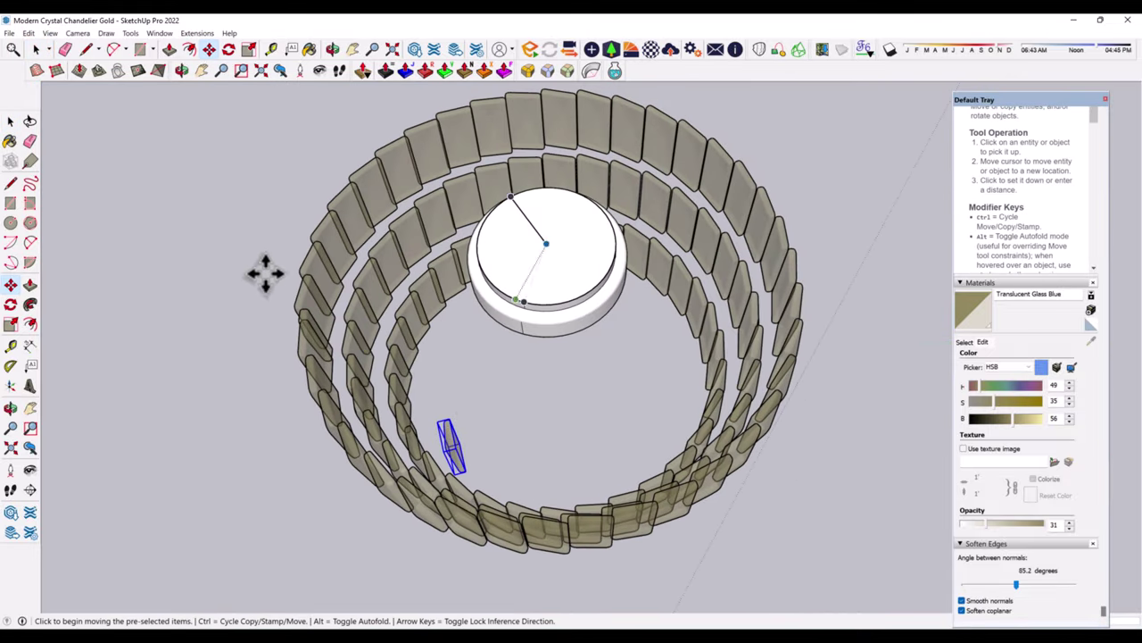
pyautogui.press('q')
pyautogui.click(544, 240)
pyautogui.press('ctrl')
pyautogui.click(454, 448)
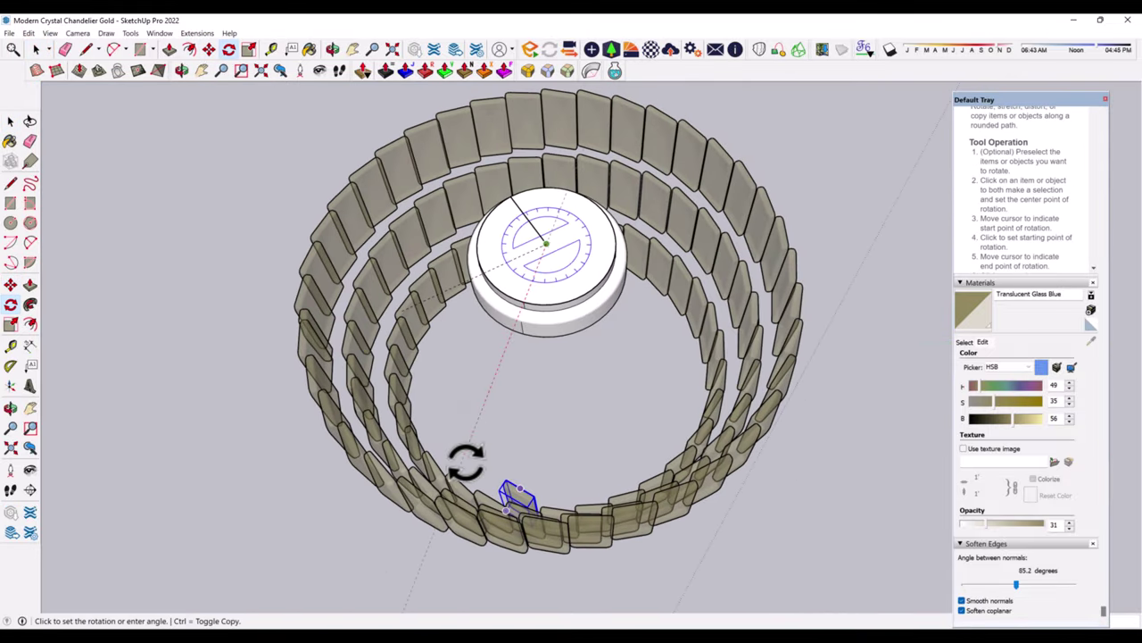
pyautogui.moveTo(467, 510)
pyautogui.mouseDown(button='middle')
pyautogui.moveTo(540, 456)
pyautogui.moveTo(497, 446)
pyautogui.mouseUp(button='middle')
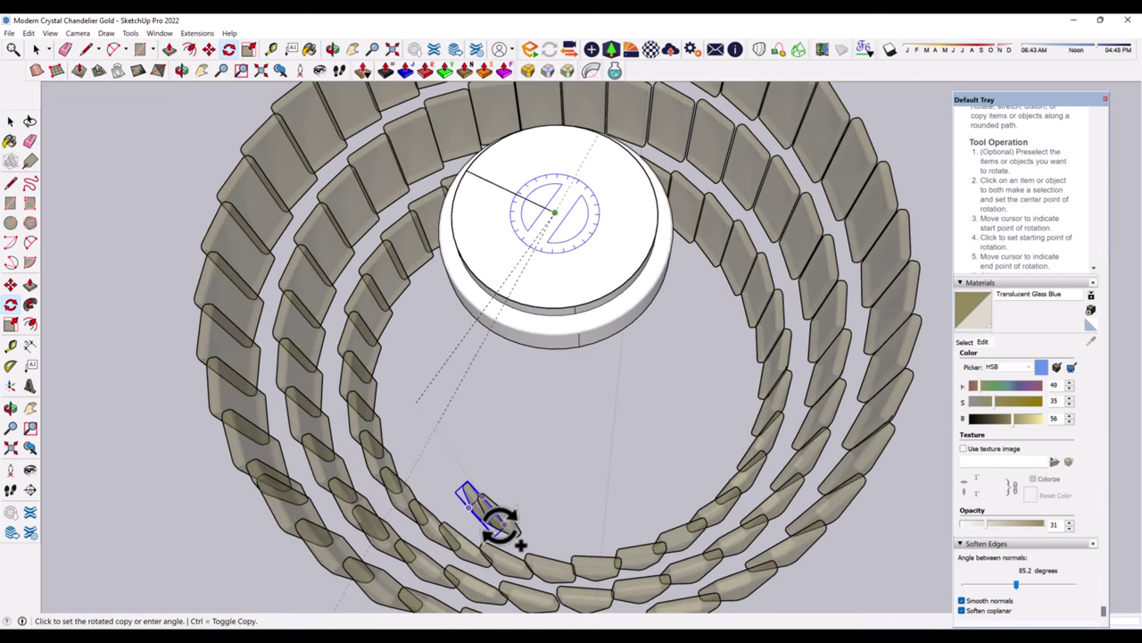
pyautogui.scroll(2, 497, 459)
pyautogui.moveTo(676, 556); pyautogui.dragTo(596, 549, button='middle')
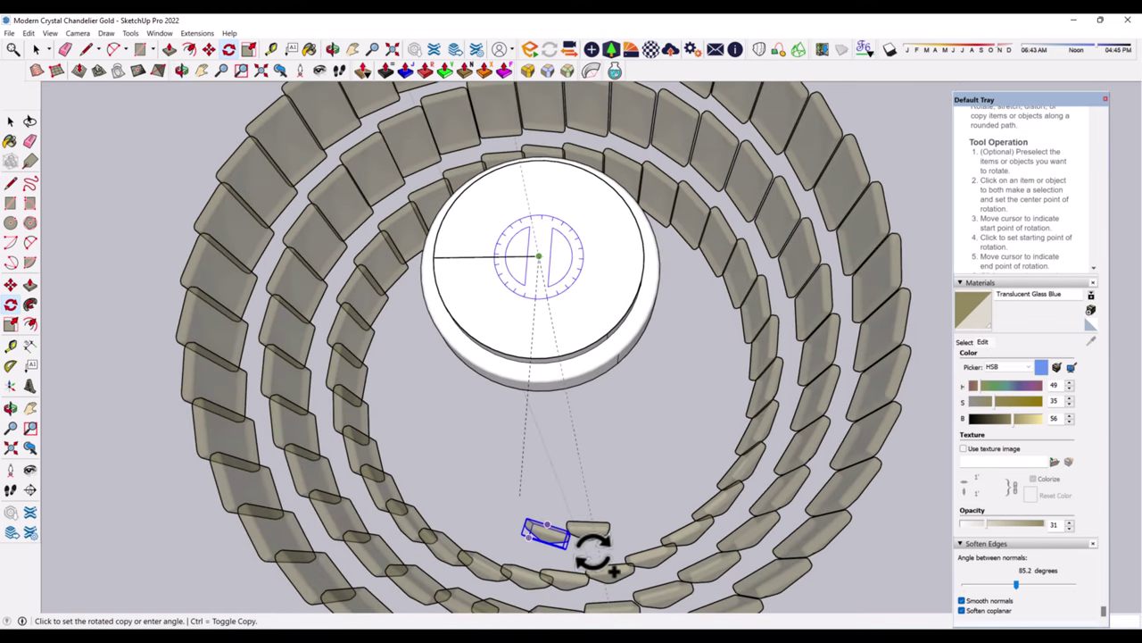
pyautogui.click(591, 546)
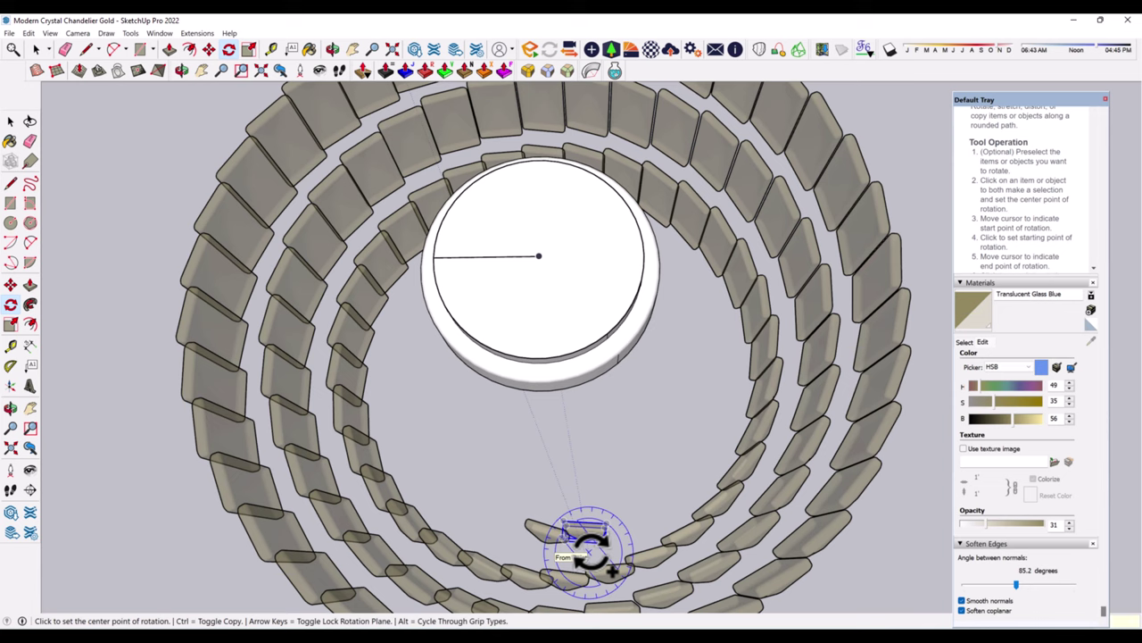
pyautogui.write('x20')
pyautogui.press('Return')
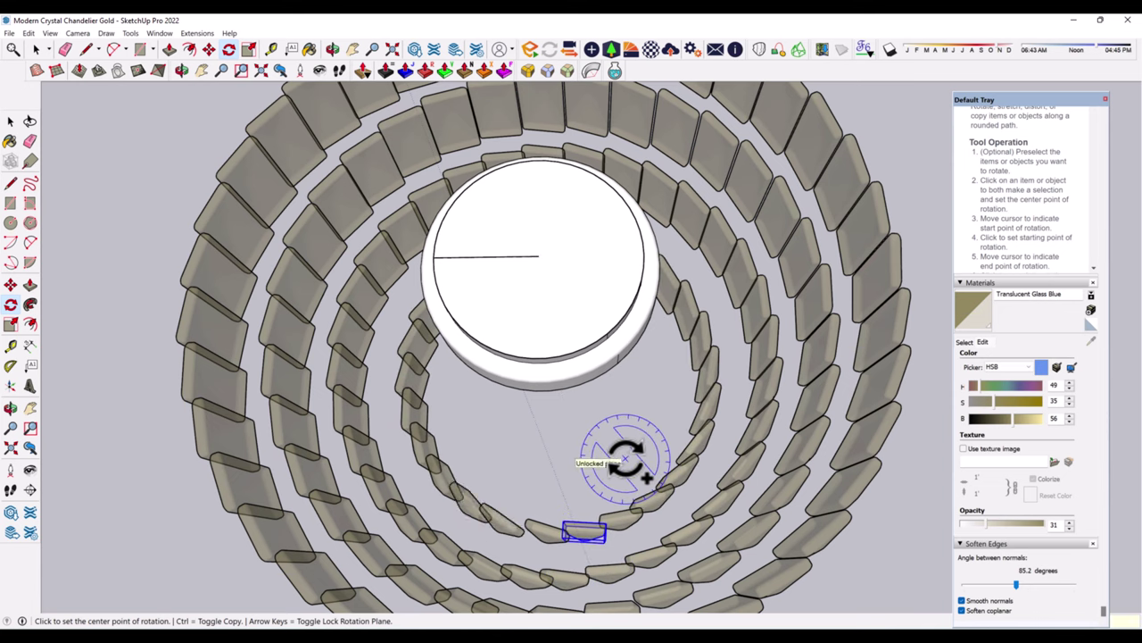
# - Switch to Scale on the selected crystal piece
pyautogui.press('space')
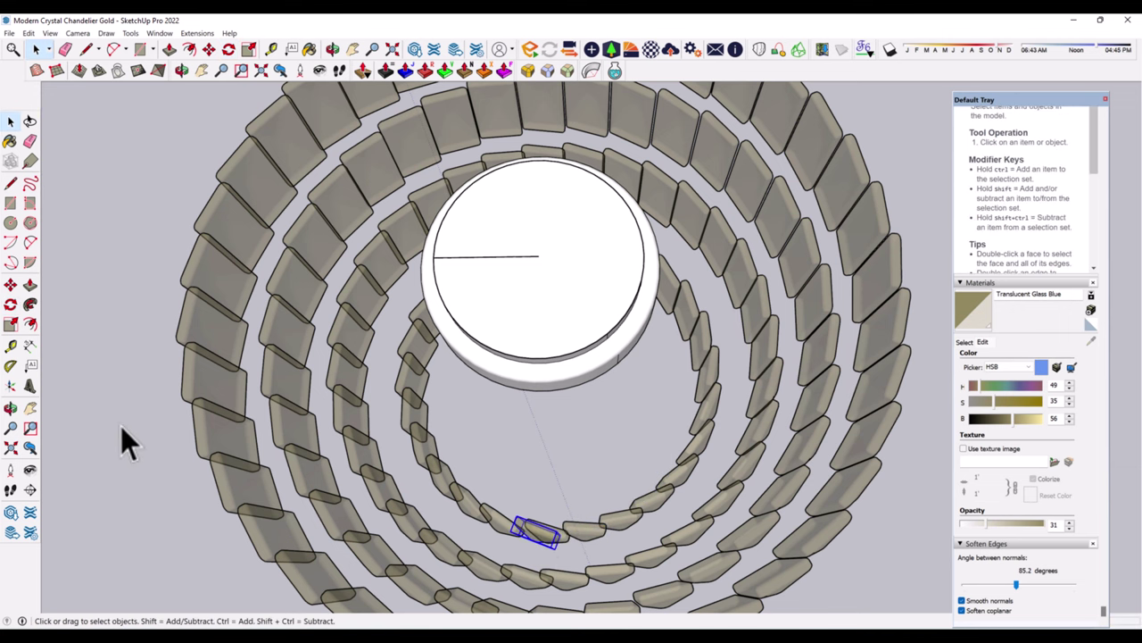
pyautogui.press('s')
pyautogui.scroll(2, 564, 571)
pyautogui.scroll(2, 554, 553)
# - Finish resizing the crystal piece and view the whole chandelier
pyautogui.click(522, 529)
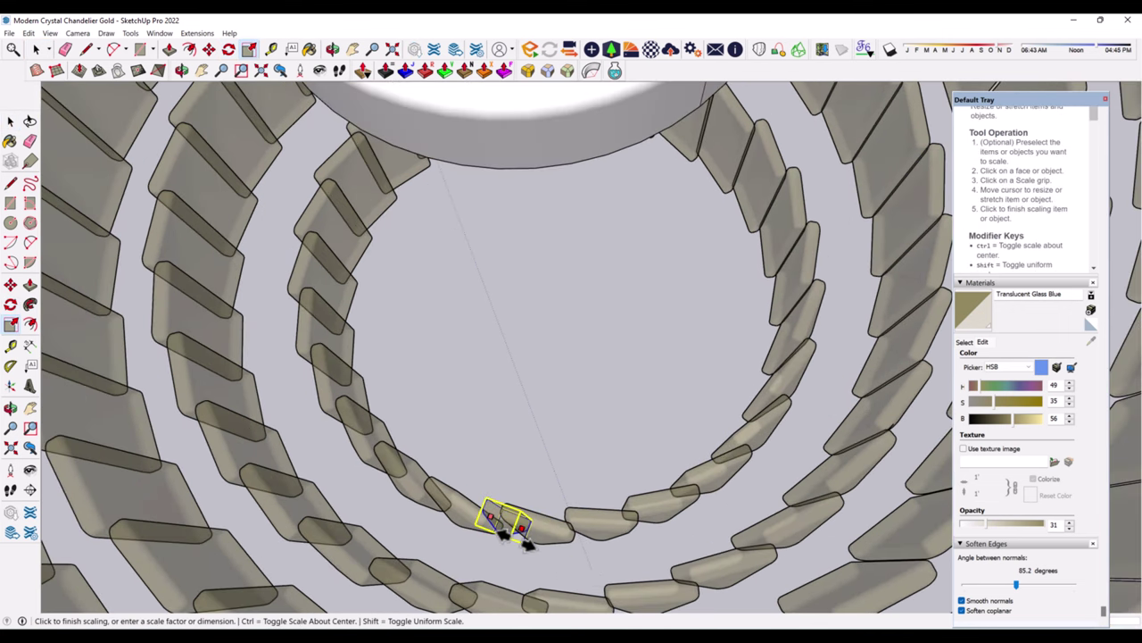
pyautogui.click(499, 522)
pyautogui.press('space')
pyautogui.scroll(-5, 443, 375)
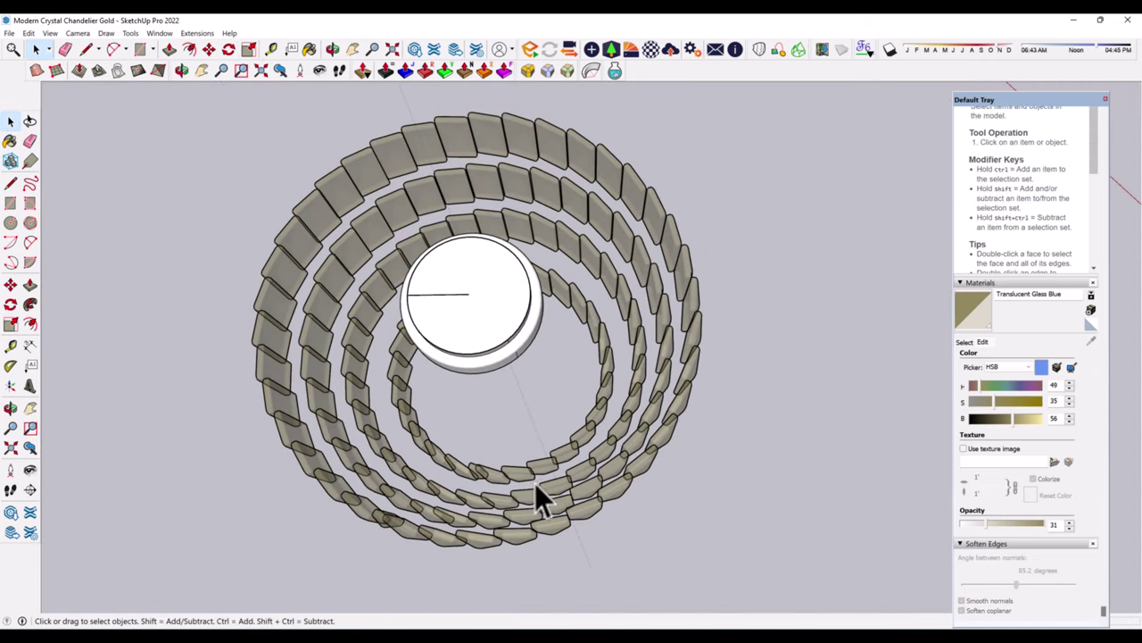
pyautogui.moveTo(535, 483)
pyautogui.mouseDown(button='middle')
pyautogui.moveTo(511, 402)
pyautogui.moveTo(470, 486)
pyautogui.moveTo(467, 319)
pyautogui.mouseUp(button='middle')
pyautogui.scroll(-3, 469, 486)
pyautogui.scroll(-3, 399, 374)
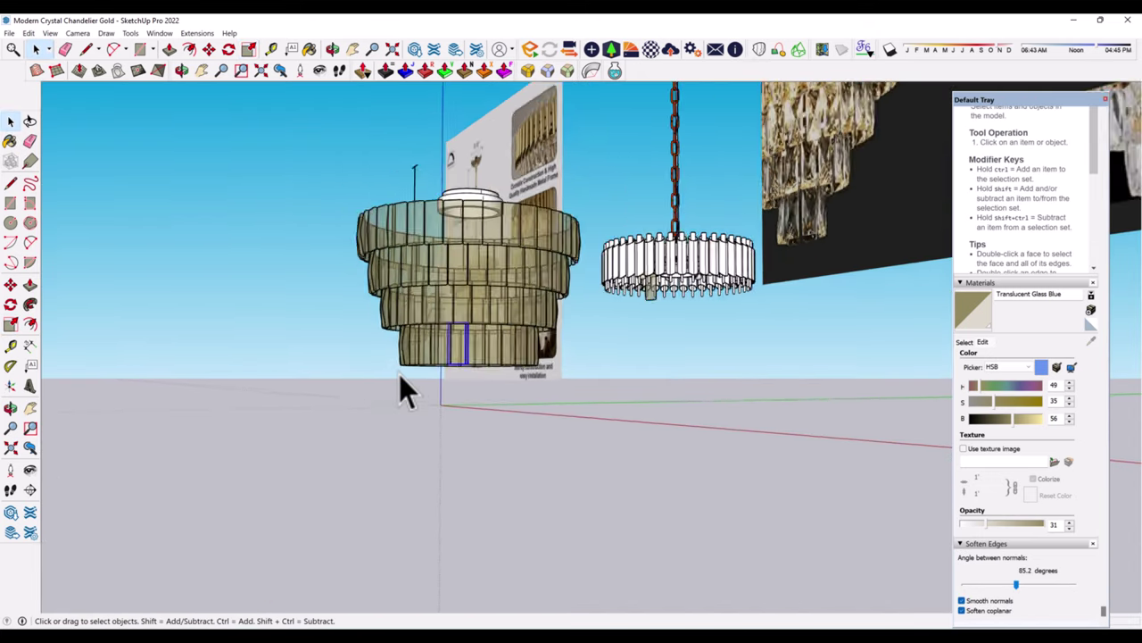
pyautogui.scroll(1, 448, 359)
pyautogui.scroll(1, 447, 357)
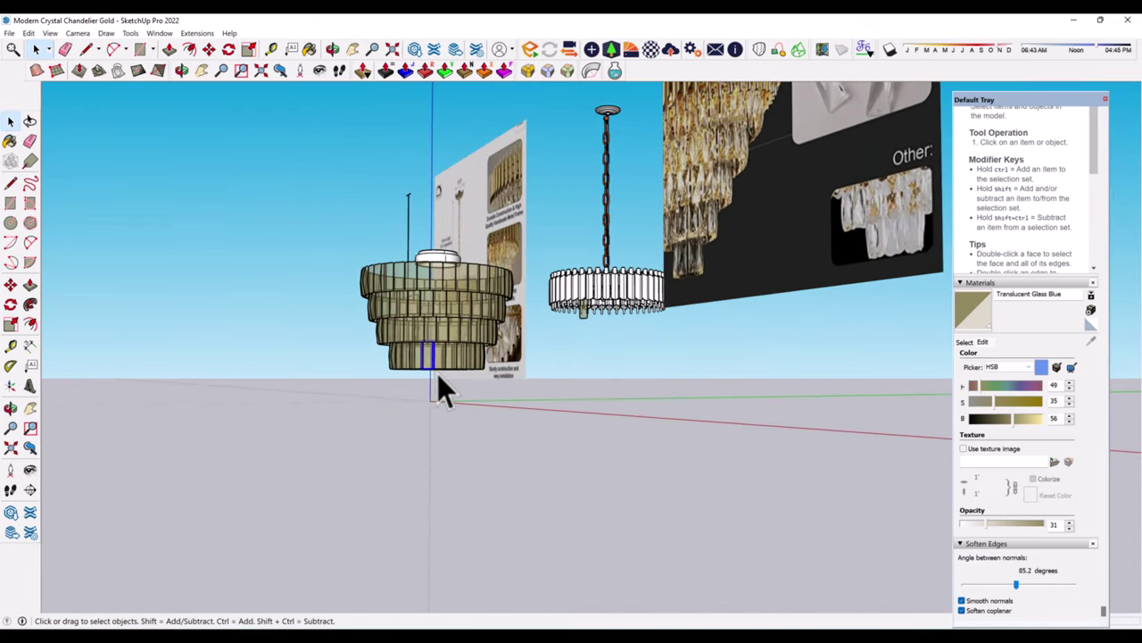
pyautogui.scroll(3, 443, 364)
# - Lower the resized piece below the tiers and begin a Ctrl copy
pyautogui.click(10, 284)
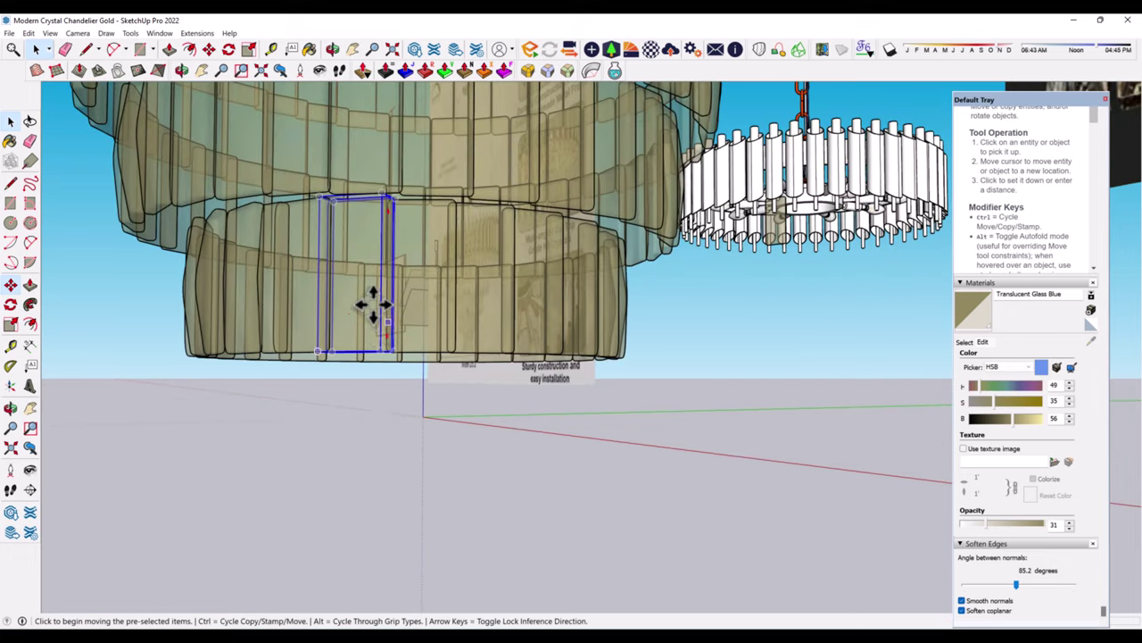
pyautogui.click(372, 300)
pyautogui.moveTo(362, 443)
pyautogui.mouseDown(button='middle')
pyautogui.moveTo(330, 543)
pyautogui.moveTo(548, 277)
pyautogui.moveTo(455, 365)
pyautogui.mouseUp(button='middle')
pyautogui.scroll(1, 438, 383)
pyautogui.press('ctrl')
# - Move the crystal piece into position for the innermost ring
pyautogui.click(414, 368)
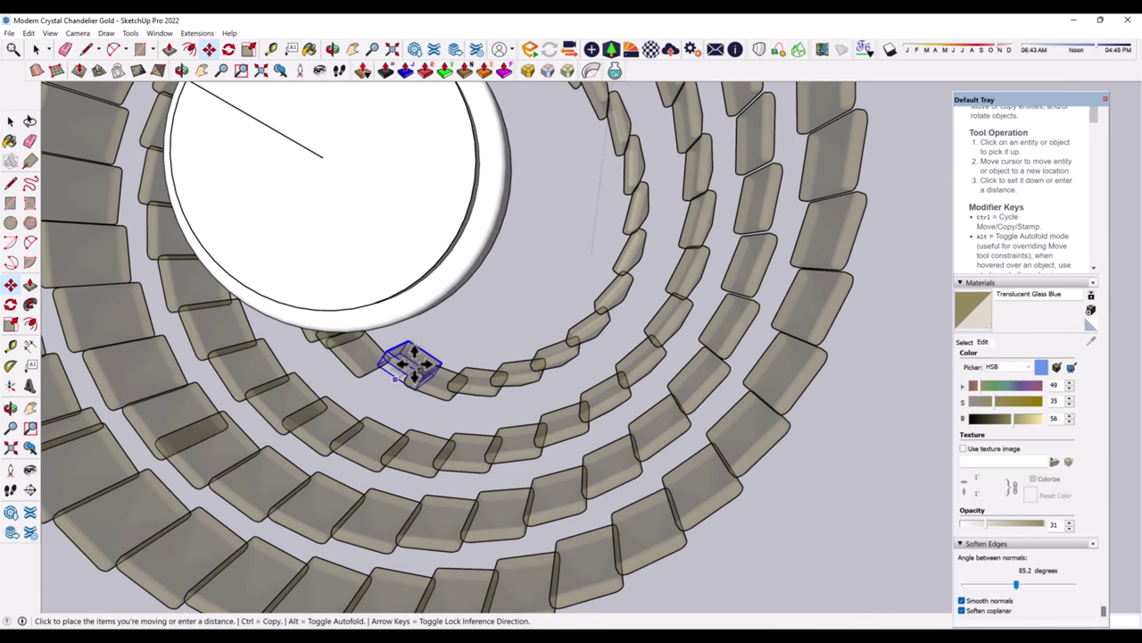
pyautogui.press('Escape')
pyautogui.moveTo(423, 356)
pyautogui.mouseDown(button='middle')
pyautogui.moveTo(485, 101)
pyautogui.moveTo(426, 388)
pyautogui.moveTo(441, 449)
pyautogui.moveTo(395, 459)
pyautogui.moveTo(408, 454)
pyautogui.mouseUp(button='middle')
pyautogui.click(393, 513)
pyautogui.scroll(5, 421, 319)
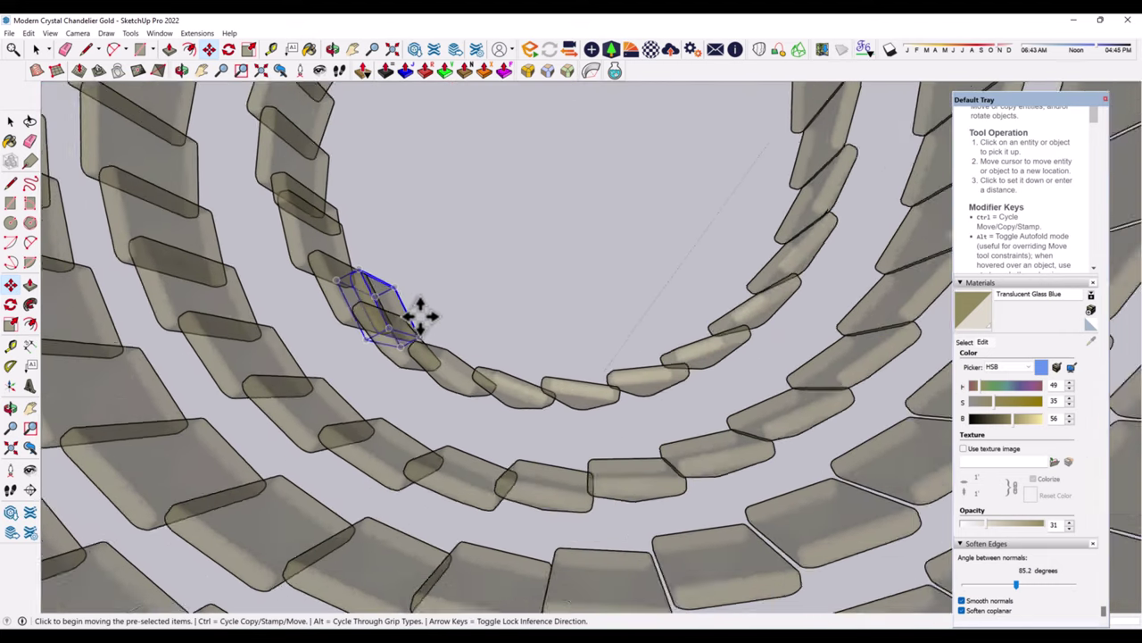
pyautogui.scroll(2, 484, 266)
pyautogui.moveTo(471, 230)
pyautogui.mouseDown(button='middle')
pyautogui.moveTo(318, 301)
pyautogui.moveTo(582, 271)
pyautogui.mouseUp(button='middle')
pyautogui.scroll(-3, 607, 271)
pyautogui.scroll(-2, 464, 351)
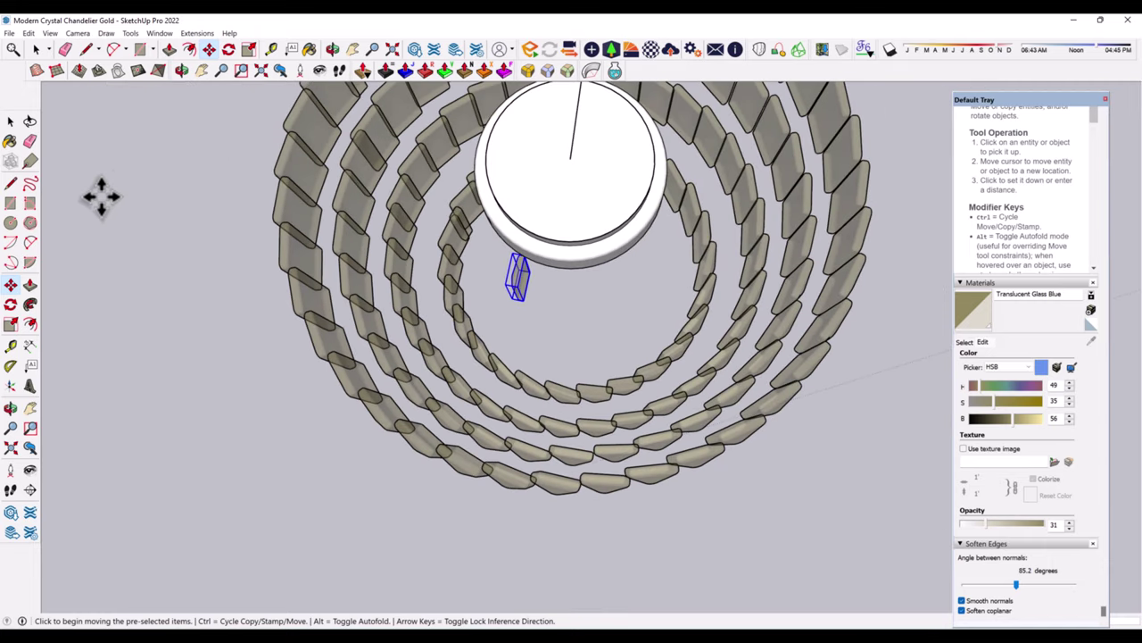
# - Rotate-copy the piece about the disc centre into a ring of 16 crystals
pyautogui.press('q')
pyautogui.click(570, 159)
pyautogui.click(518, 268)
pyautogui.press('ctrl')
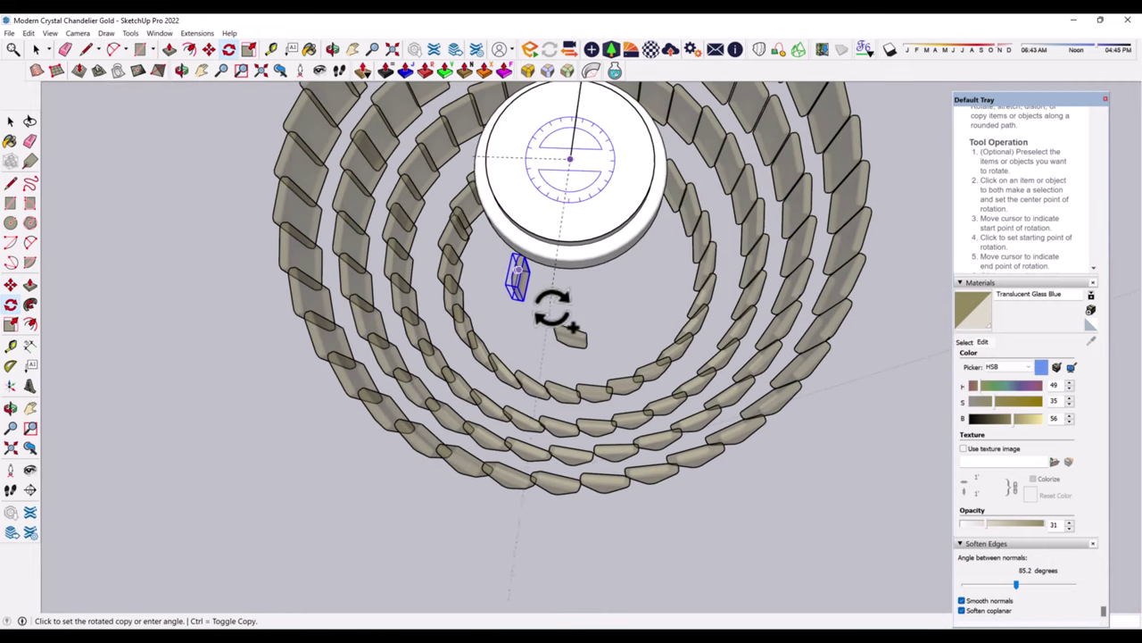
pyautogui.moveTo(518, 304)
pyautogui.mouseDown(button='middle')
pyautogui.moveTo(607, 268)
pyautogui.moveTo(523, 401)
pyautogui.mouseUp(button='middle')
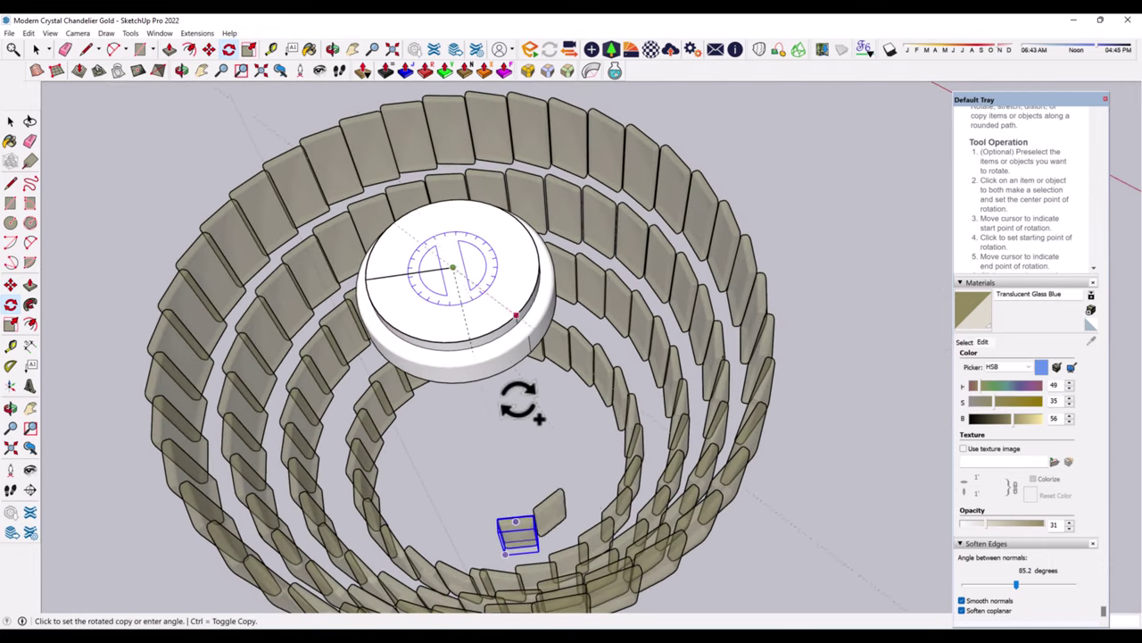
pyautogui.click(593, 406)
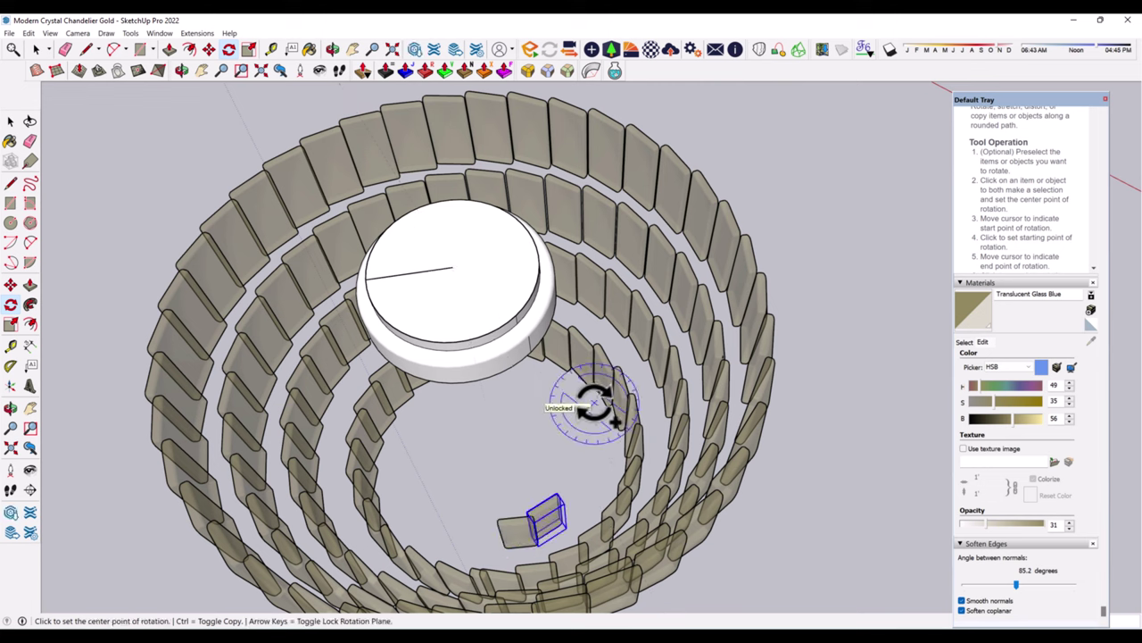
pyautogui.write('20x')
pyautogui.press('Return')
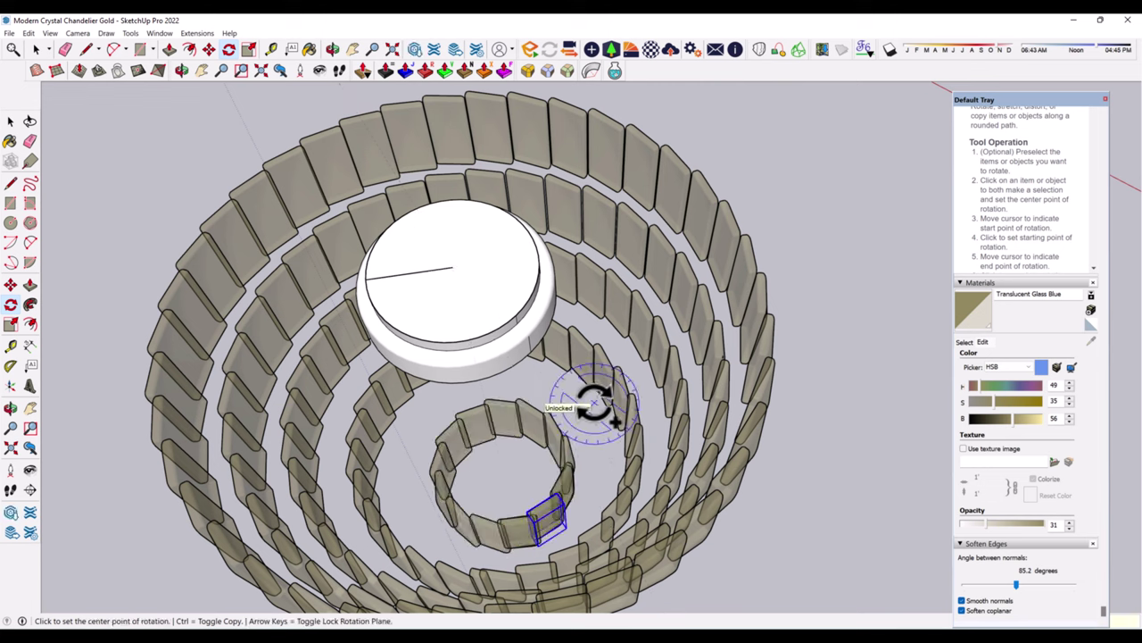
pyautogui.write('16x')
pyautogui.press('Return')
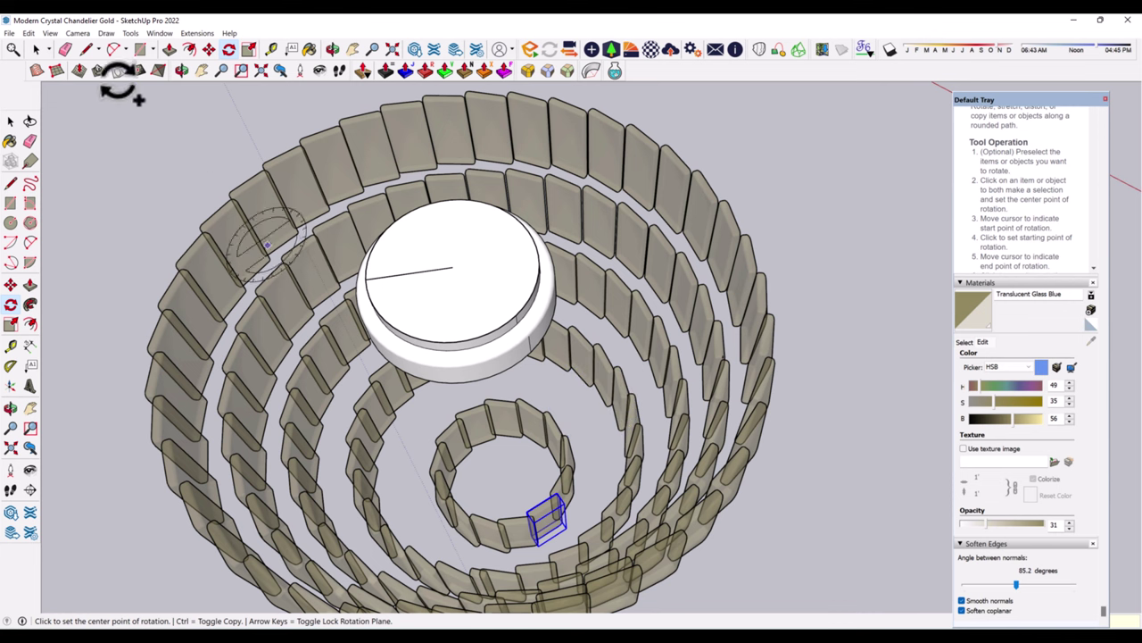
pyautogui.click(9, 120)
pyautogui.scroll(-5, 509, 396)
pyautogui.scroll(-3, 431, 310)
# - Box-select all the crystal tiers and make them one group
pyautogui.moveTo(389, 250); pyautogui.dragTo(585, 464)
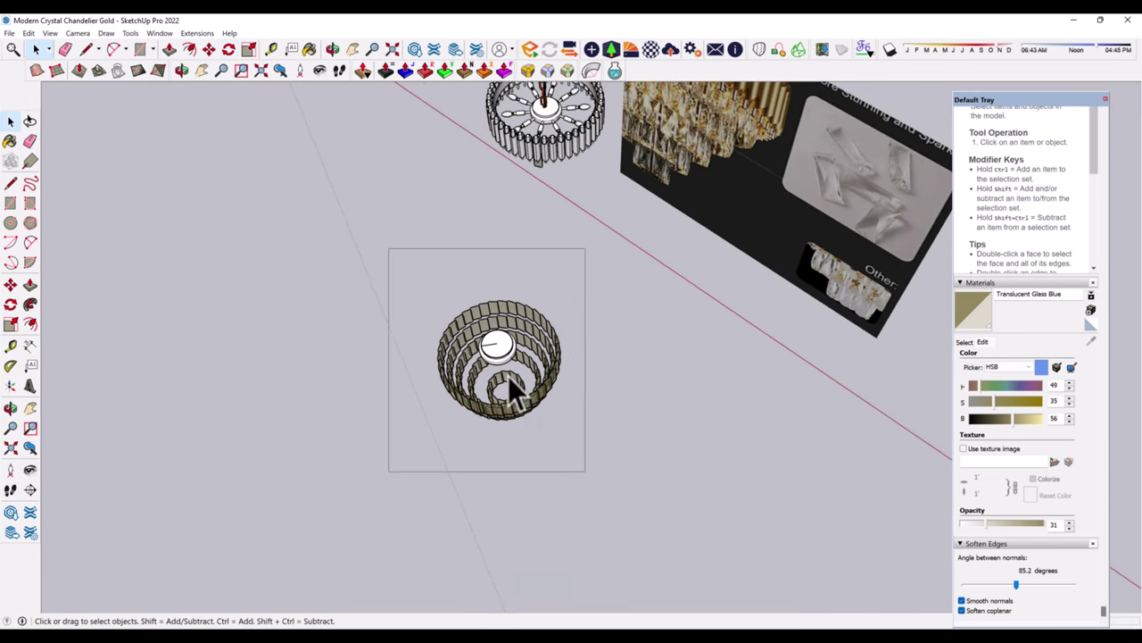
pyautogui.rightClick(508, 375)
pyautogui.click(554, 386)
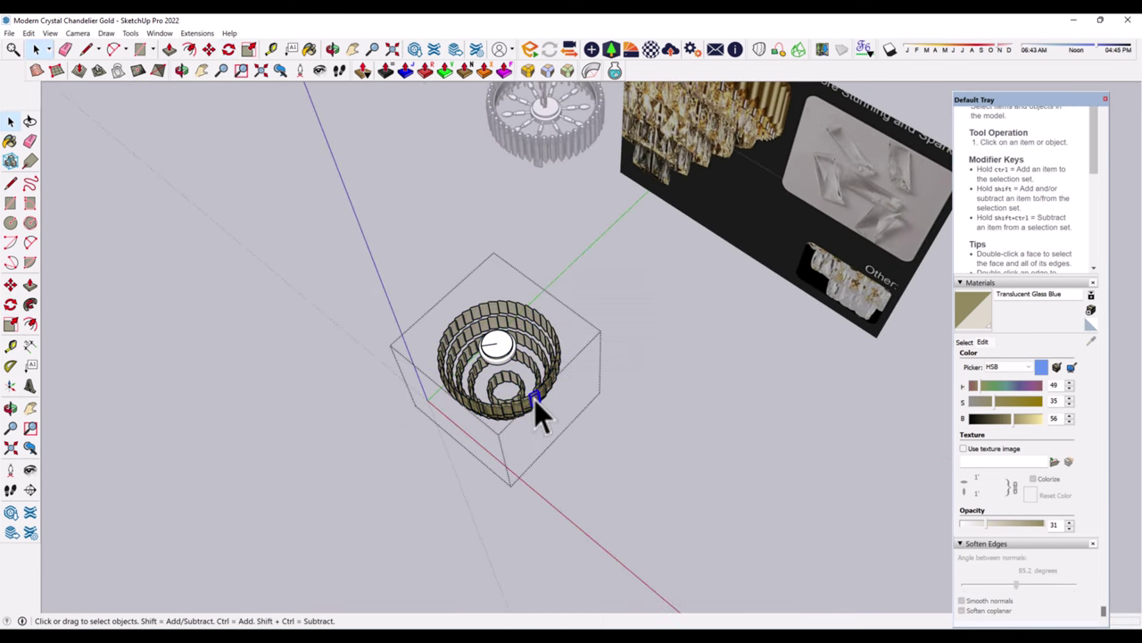
pyautogui.moveTo(690, 431); pyautogui.dragTo(548, 182, button='middle')
pyautogui.scroll(2, 548, 184)
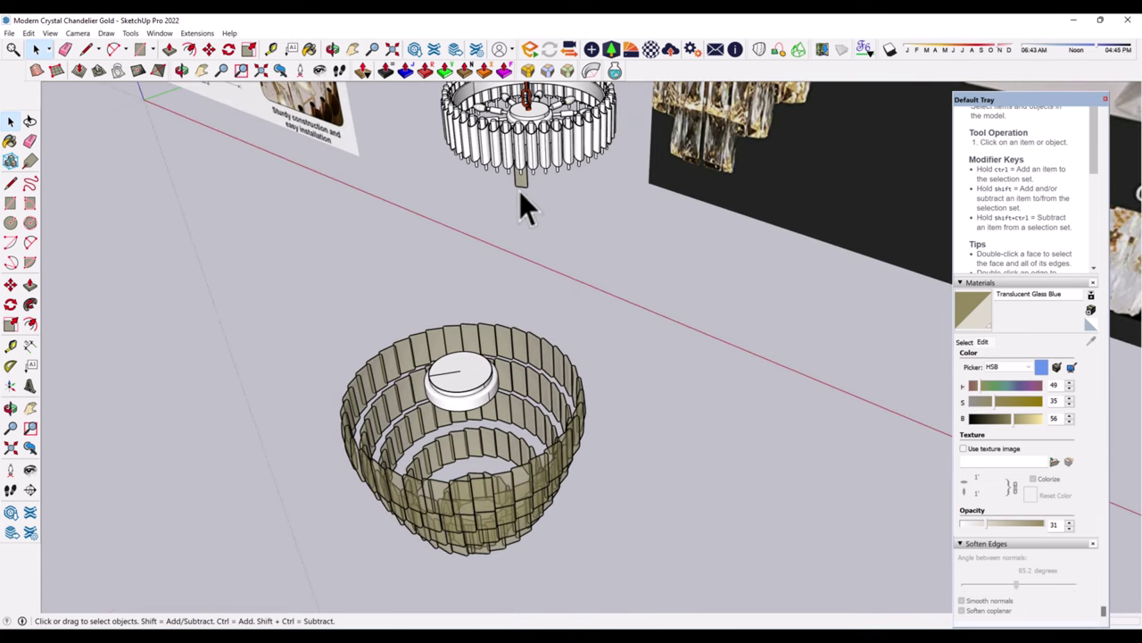
# - Move the crystal group up beneath the fixture's arms and tube ring
pyautogui.click(473, 379)
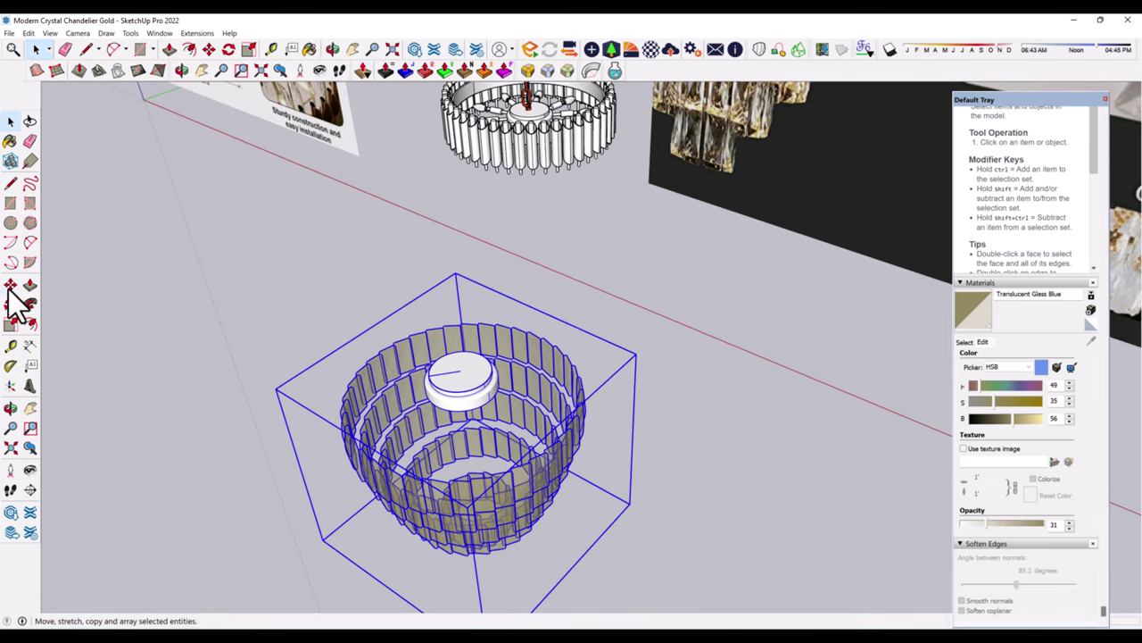
pyautogui.click(10, 285)
pyautogui.click(460, 373)
pyautogui.scroll(2, 523, 191)
pyautogui.scroll(2, 523, 236)
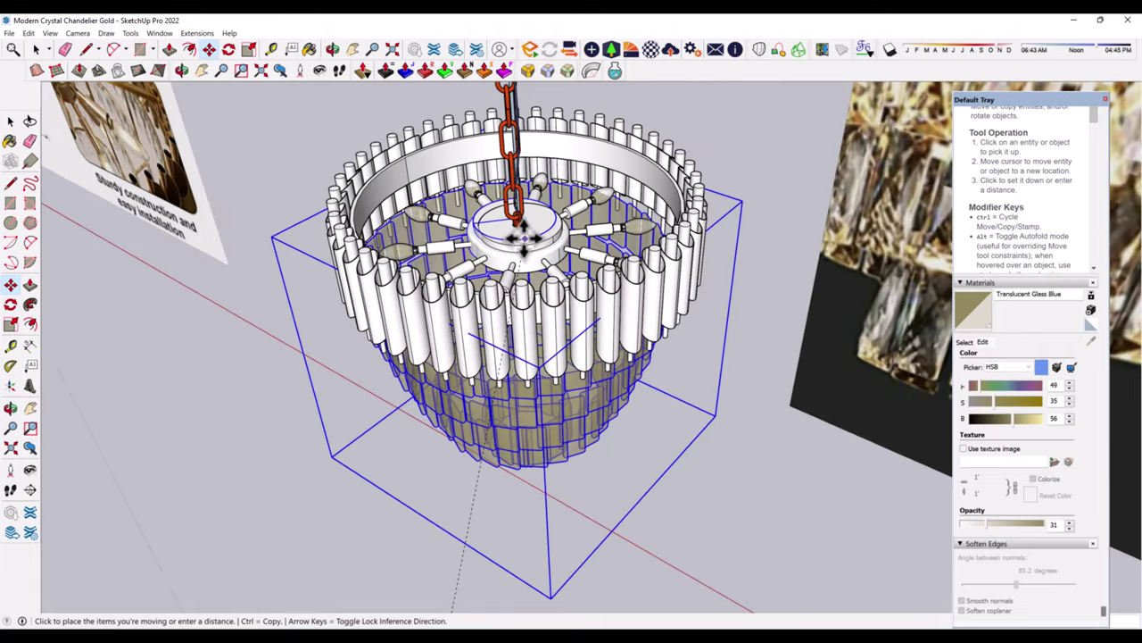
pyautogui.scroll(2, 522, 236)
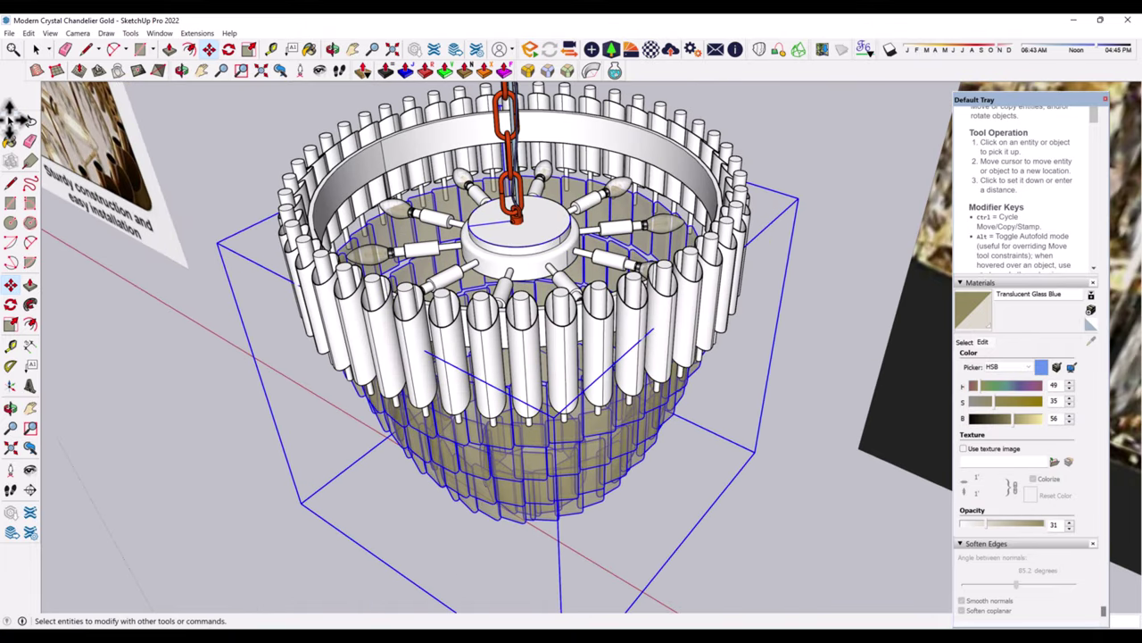
pyautogui.click(10, 121)
pyautogui.click(516, 254)
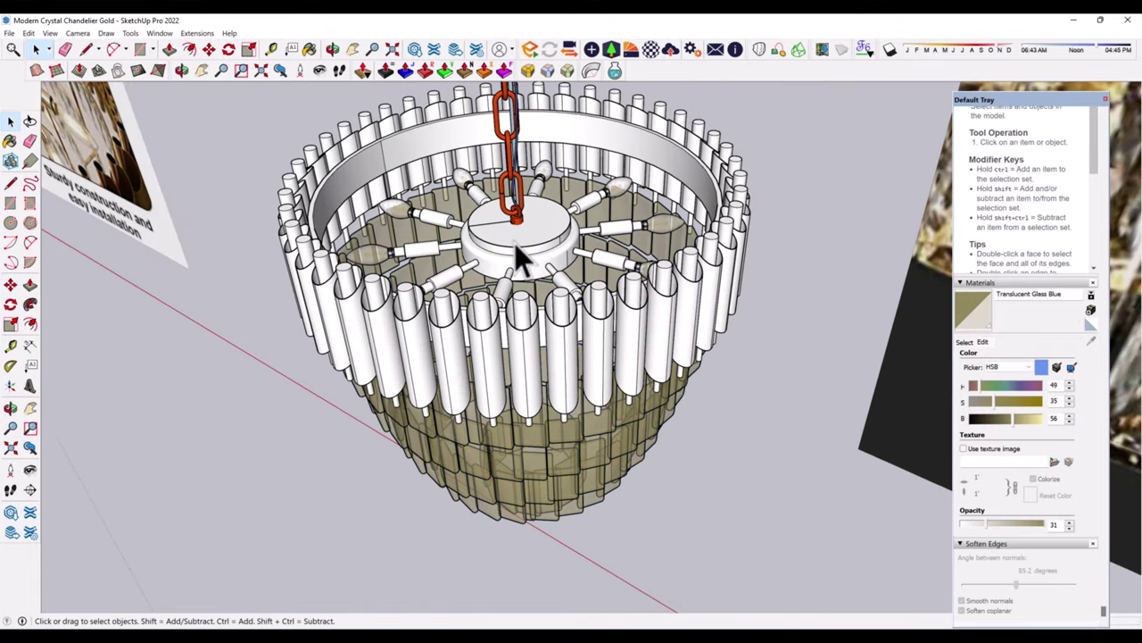
pyautogui.doubleClick(495, 237)
pyautogui.scroll(2, 489, 239)
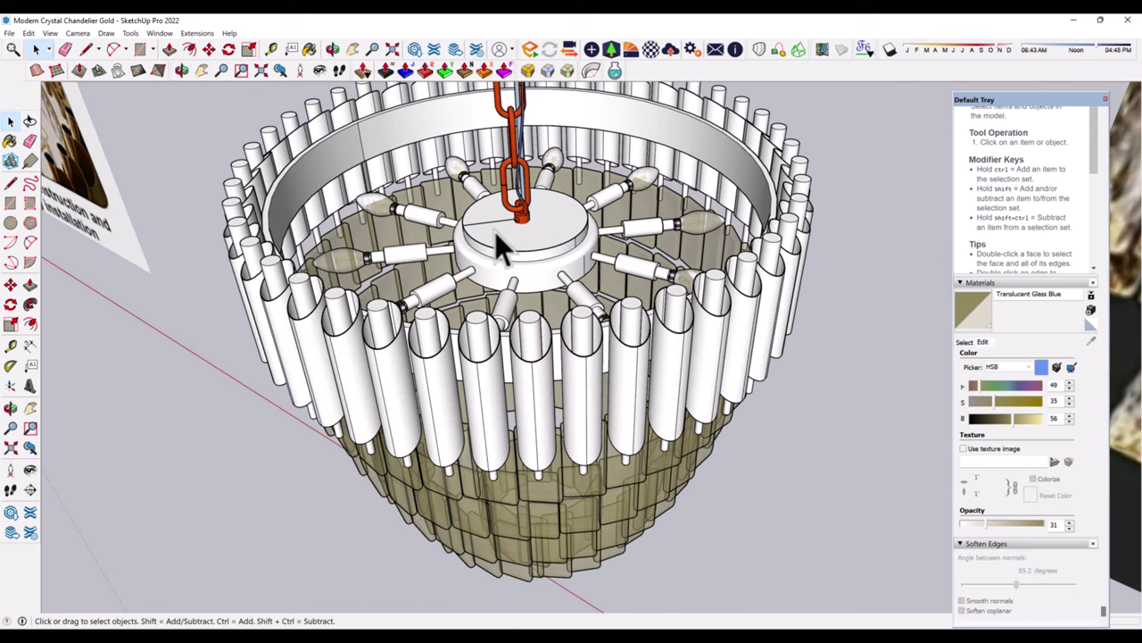
pyautogui.scroll(2, 486, 238)
pyautogui.scroll(2, 481, 236)
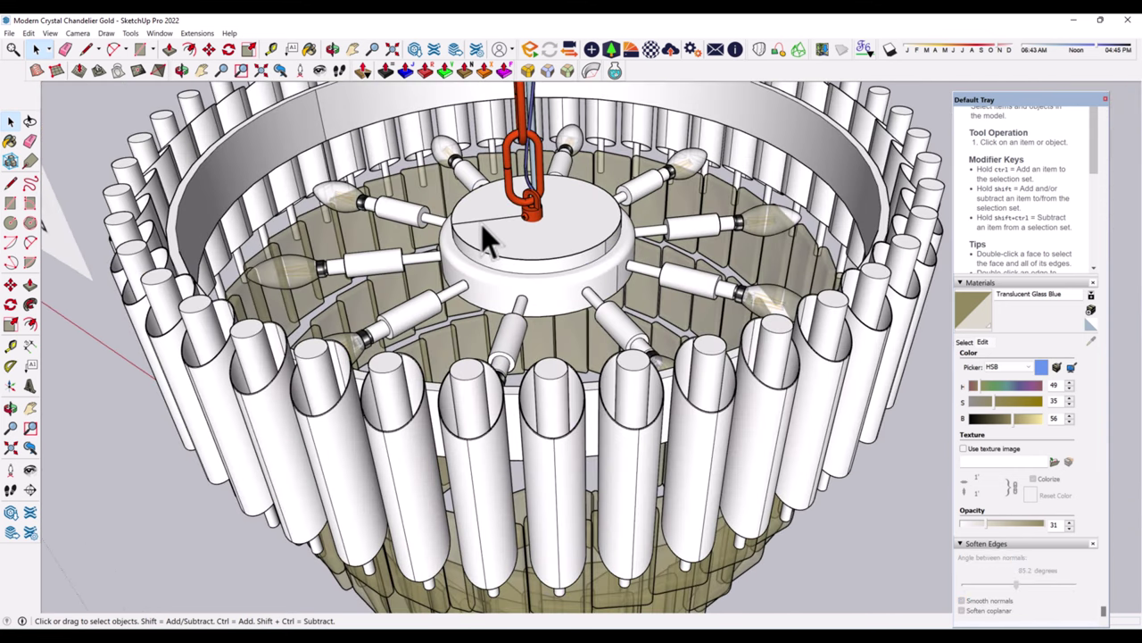
pyautogui.tripleClick(483, 229)
pyautogui.press('Delete')
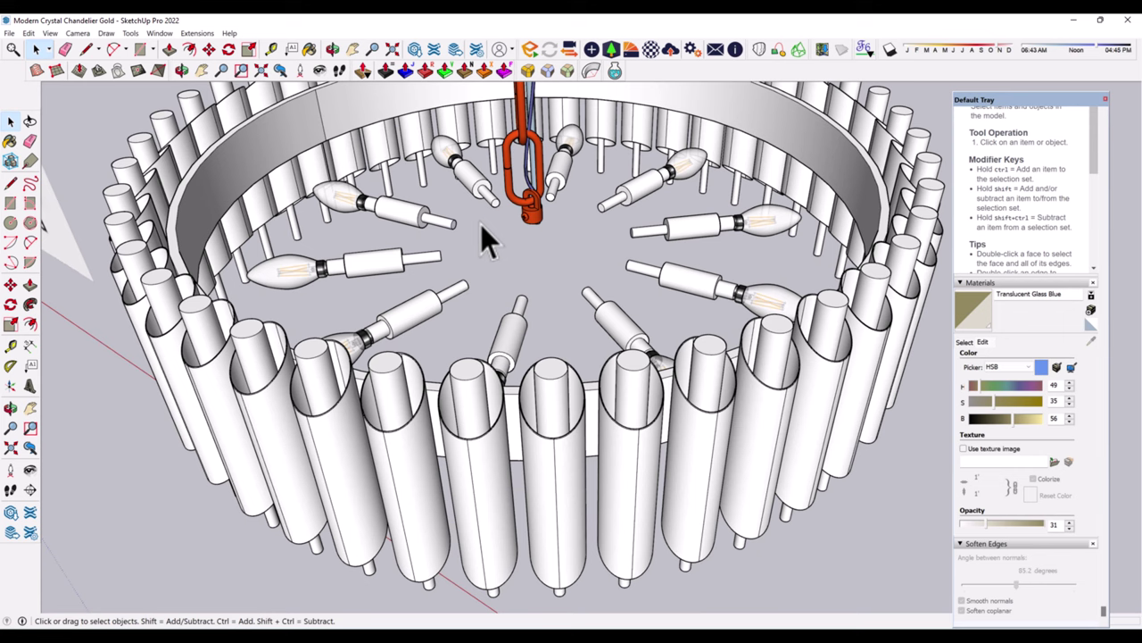
pyautogui.hotkey('ctrl', 'z')
pyautogui.rightClick(490, 239)
pyautogui.click(467, 604)
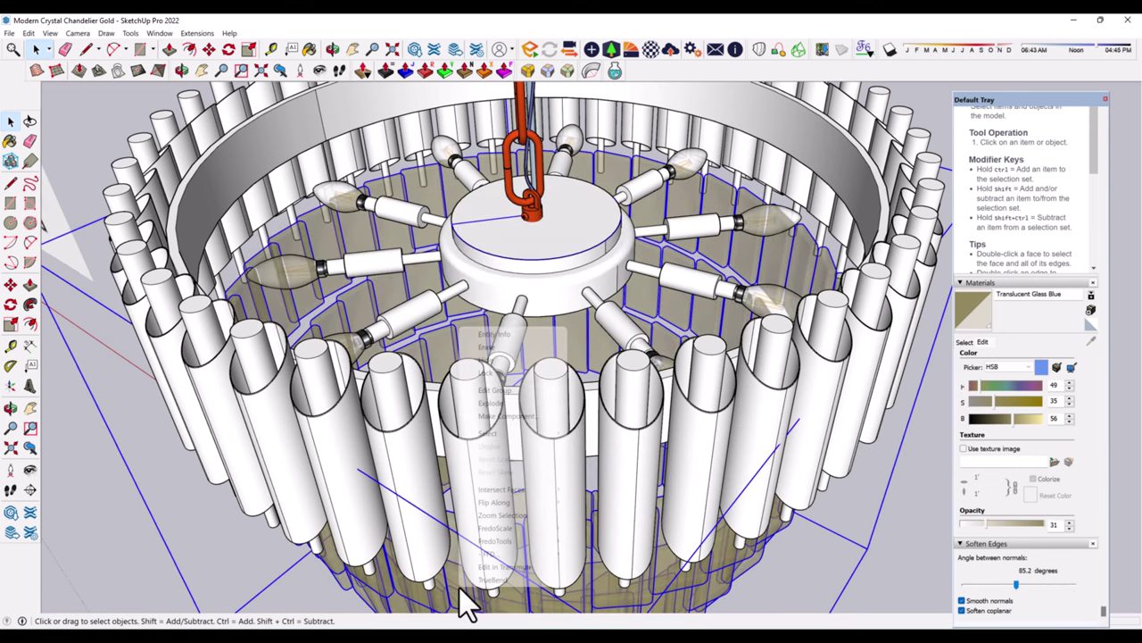
pyautogui.tripleClick(540, 285)
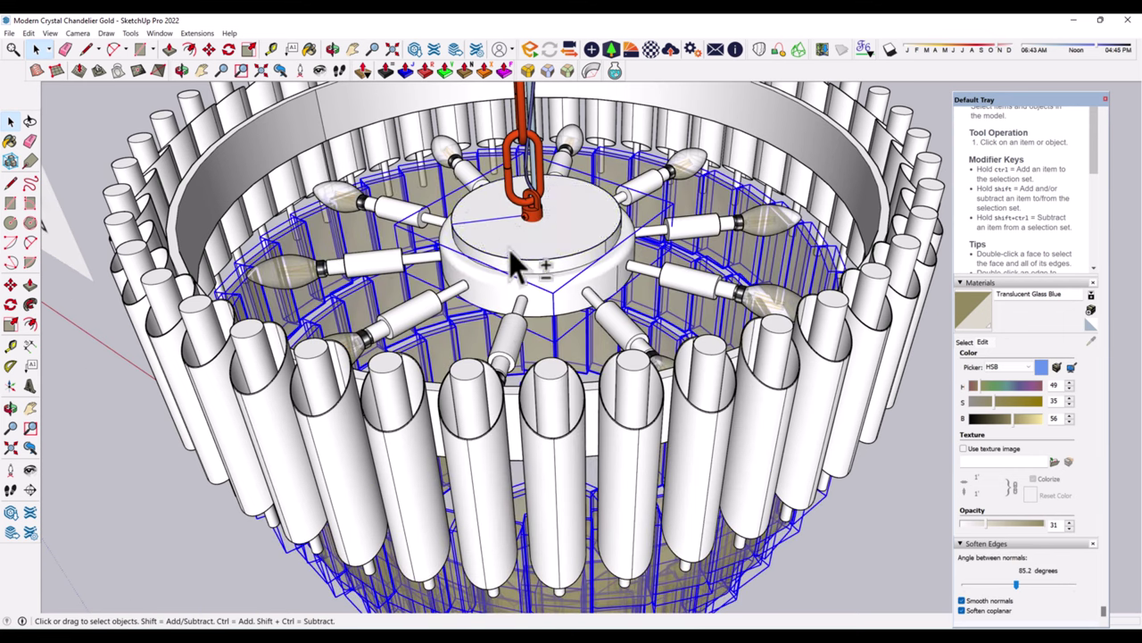
pyautogui.press('Escape')
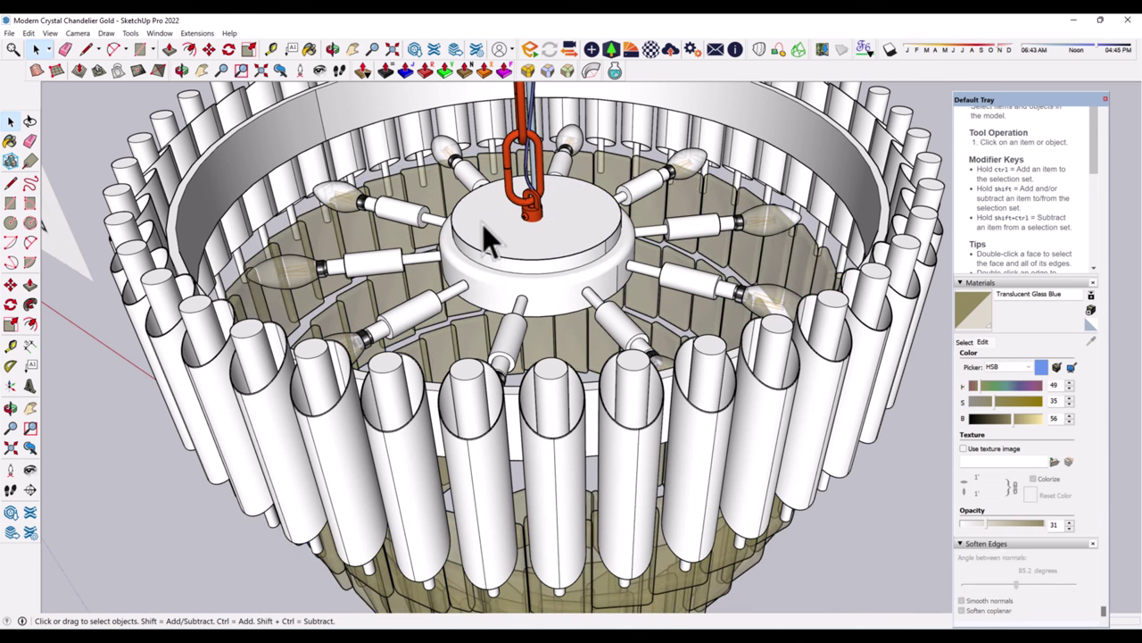
pyautogui.scroll(-5, 530, 255)
pyautogui.scroll(-4, 515, 509)
pyautogui.moveTo(515, 510); pyautogui.dragTo(612, 273, button='middle')
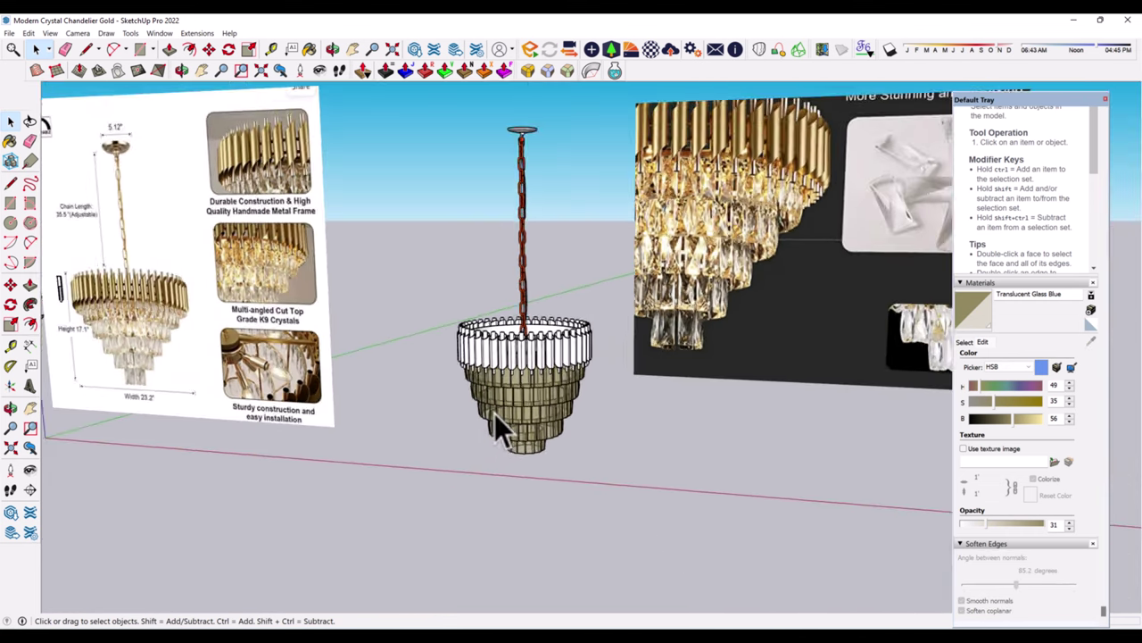
pyautogui.scroll(-5, 494, 413)
pyautogui.moveTo(495, 413); pyautogui.dragTo(455, 341, button='middle')
pyautogui.scroll(3, 454, 341)
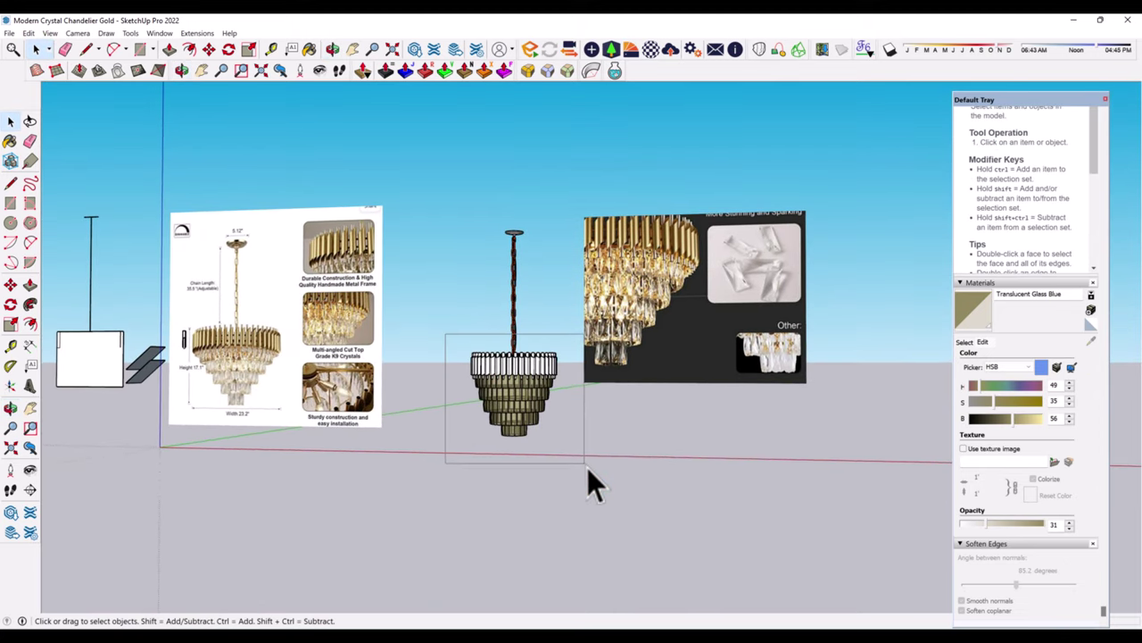
pyautogui.moveTo(587, 467); pyautogui.dragTo(587, 465)
pyautogui.moveTo(580, 533); pyautogui.dragTo(612, 502, button='middle')
pyautogui.scroll(-2, 756, 355)
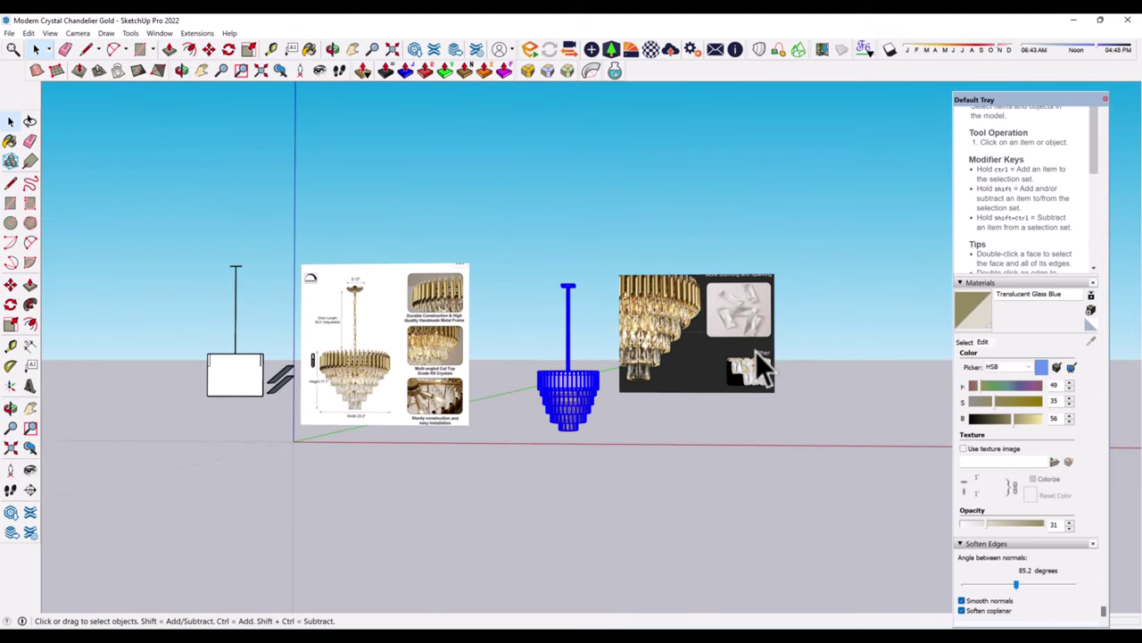
pyautogui.click(29, 284)
# - Move the white panel from the left to beside the chandelier
pyautogui.click(10, 121)
pyautogui.moveTo(121, 209); pyautogui.dragTo(269, 437)
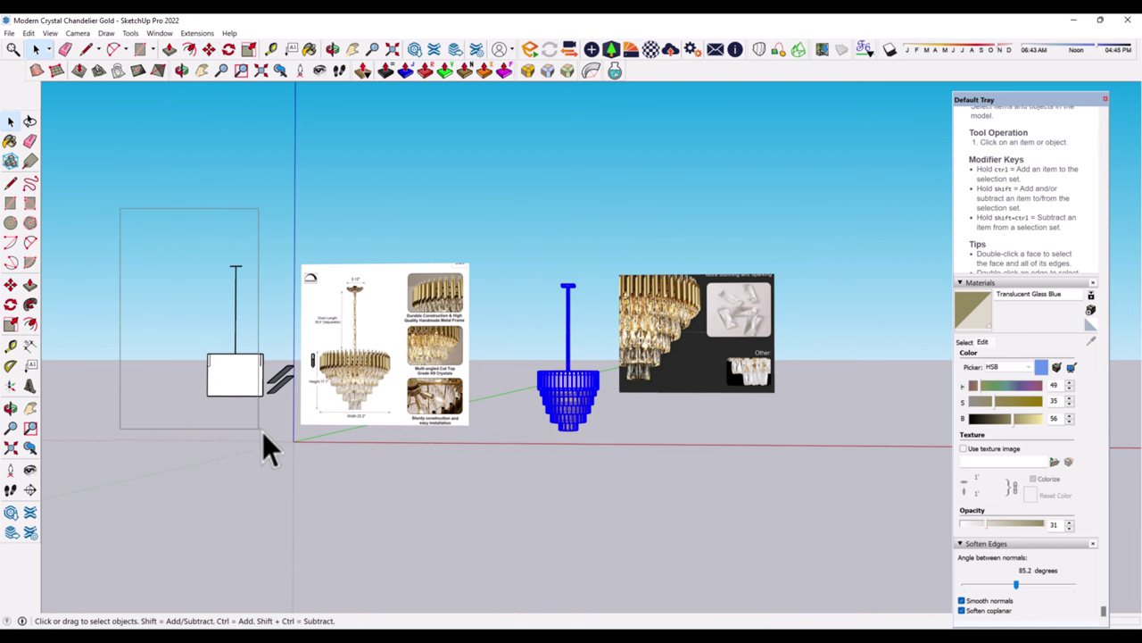
pyautogui.press('m')
pyautogui.click(224, 378)
pyautogui.scroll(1, 464, 418)
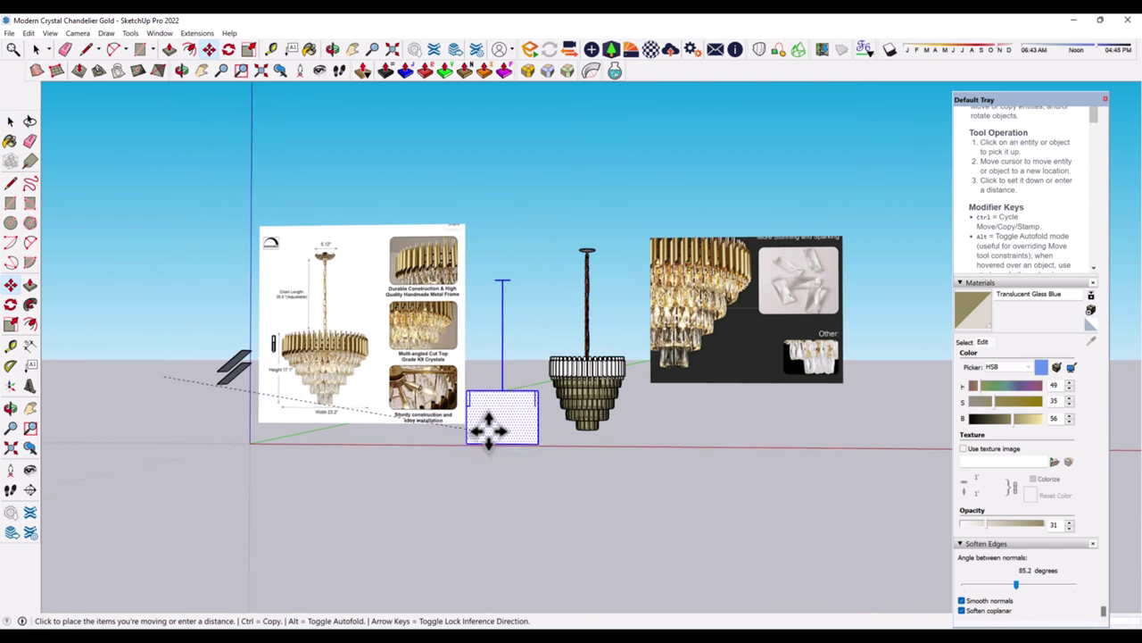
pyautogui.click(492, 395)
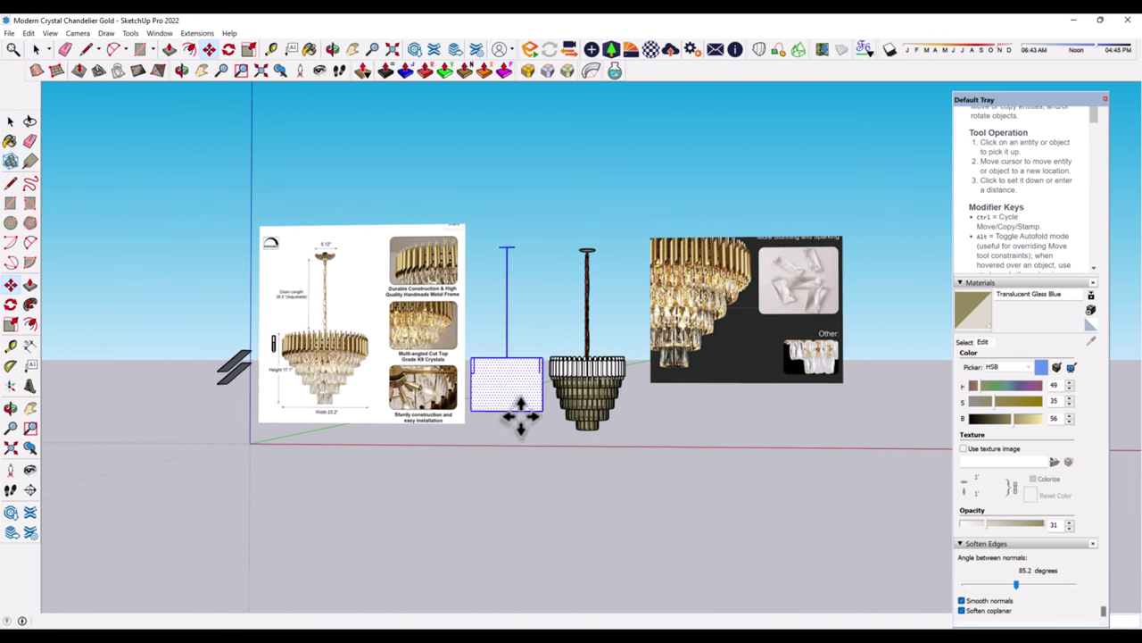
pyautogui.scroll(1, 518, 408)
# - Select the lower crystal tiers and group them
pyautogui.click(10, 120)
pyautogui.scroll(2, 589, 384)
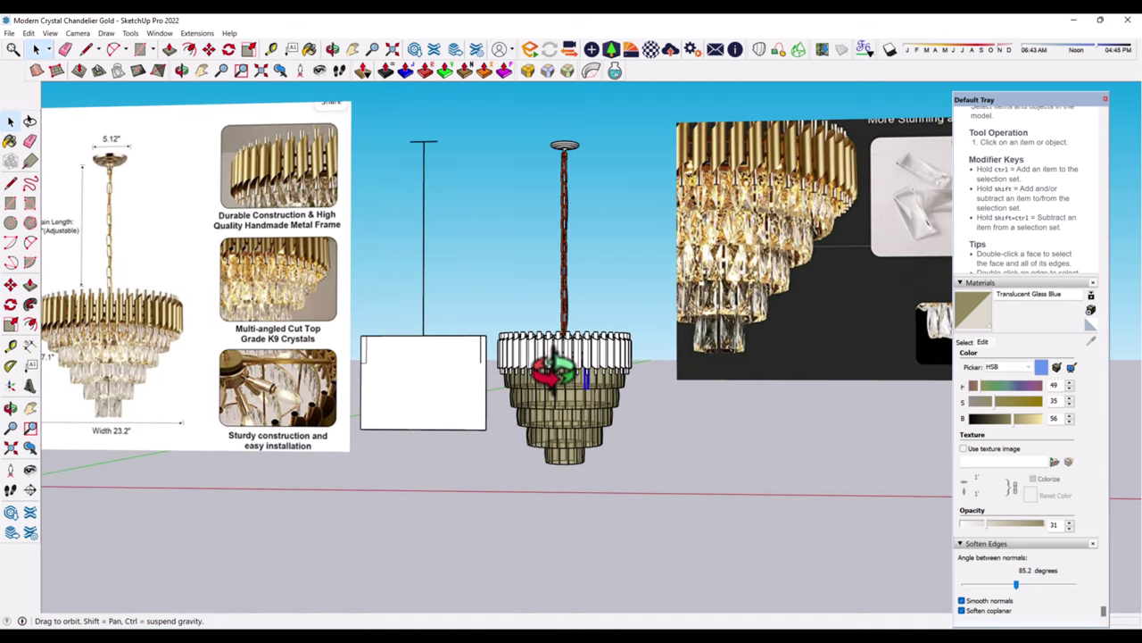
pyautogui.moveTo(589, 384); pyautogui.dragTo(493, 355, button='middle')
pyautogui.moveTo(493, 356)
pyautogui.mouseDown()
pyautogui.moveTo(658, 503)
pyautogui.moveTo(500, 381)
pyautogui.mouseUp()
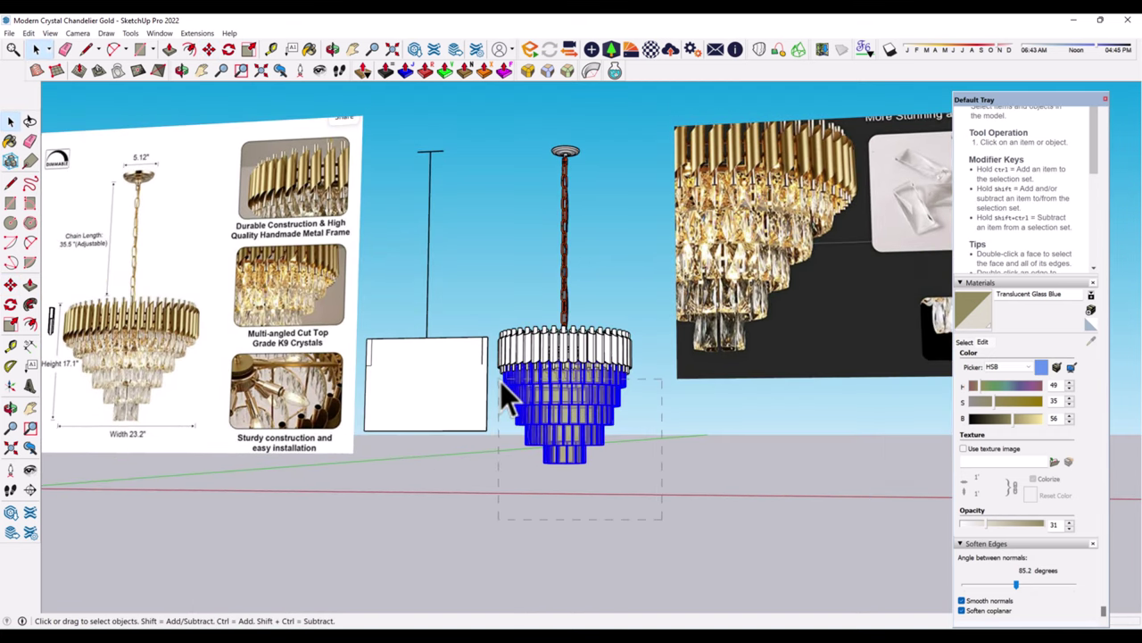
pyautogui.moveTo(500, 381)
pyautogui.mouseDown(button='middle')
pyautogui.moveTo(583, 625)
pyautogui.moveTo(543, 380)
pyautogui.mouseUp(button='middle')
pyautogui.rightClick(543, 134)
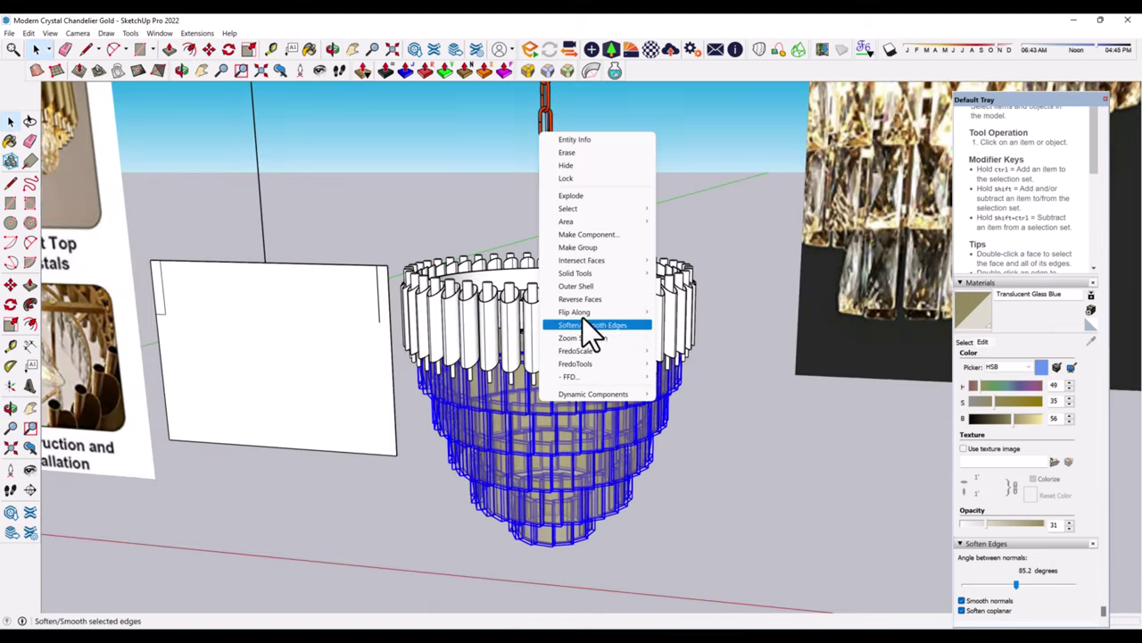
pyautogui.click(579, 247)
# - Try squashing the crystal tiers vertically, then undo the scale
pyautogui.moveTo(578, 268); pyautogui.dragTo(495, 330, button='middle')
pyautogui.scroll(2, 495, 330)
pyautogui.press('s')
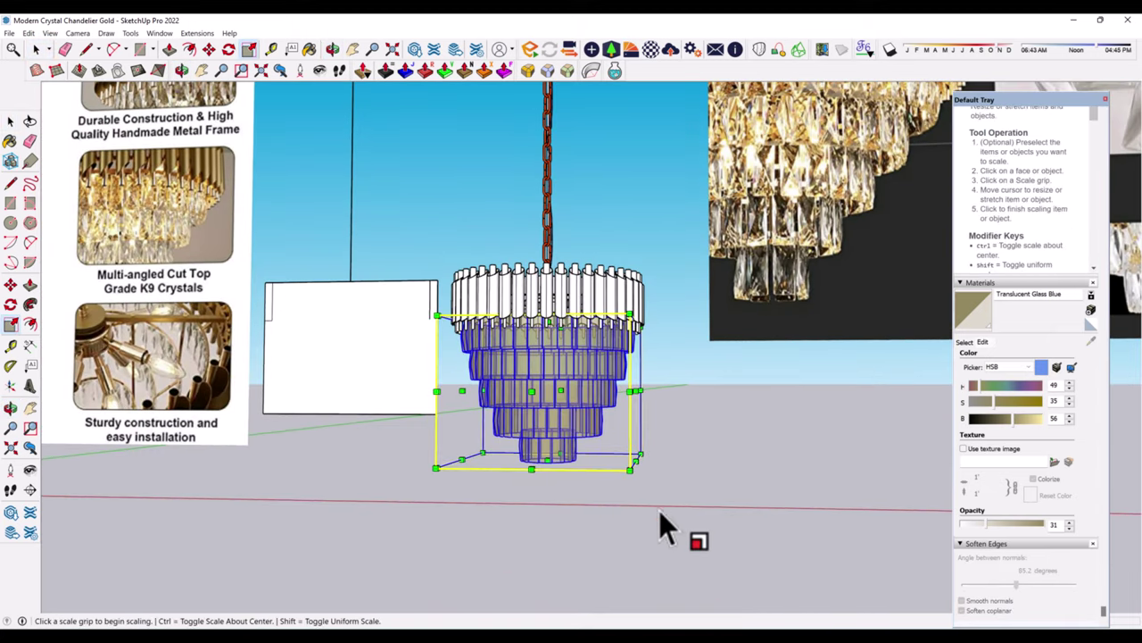
pyautogui.scroll(-2, 548, 451)
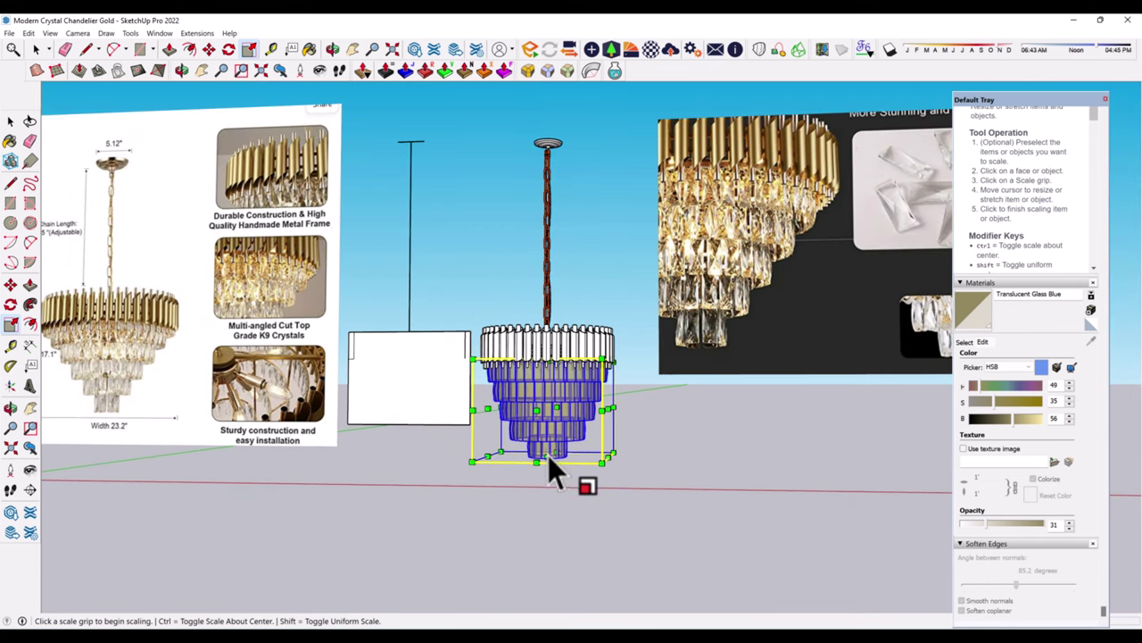
pyautogui.click(548, 457)
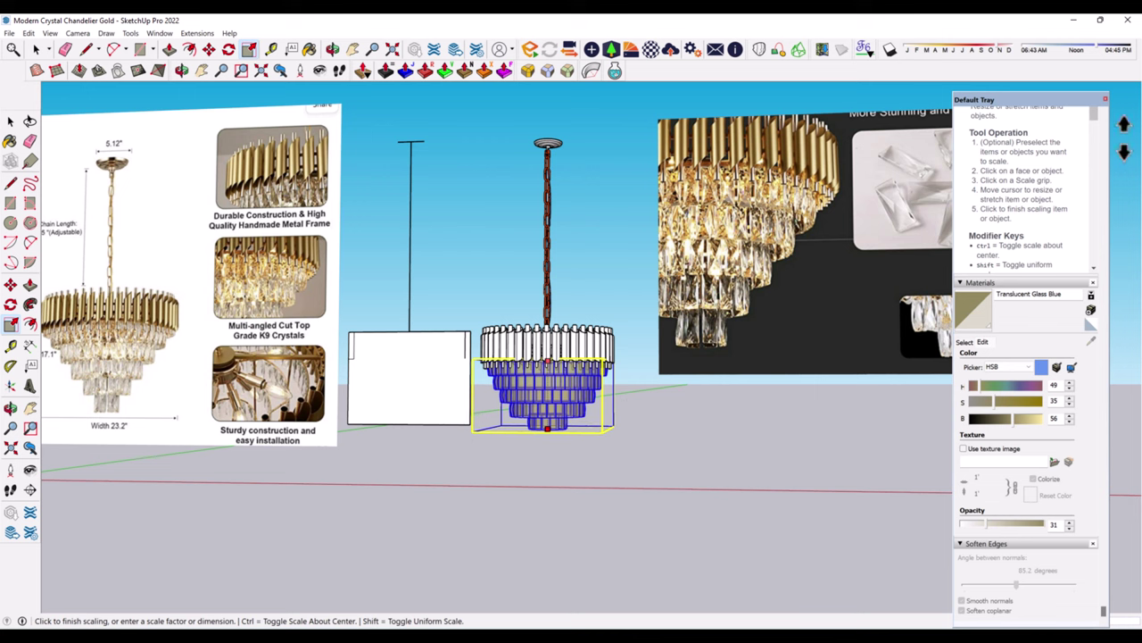
pyautogui.moveTo(1067, 99); pyautogui.dragTo(1010, 77)
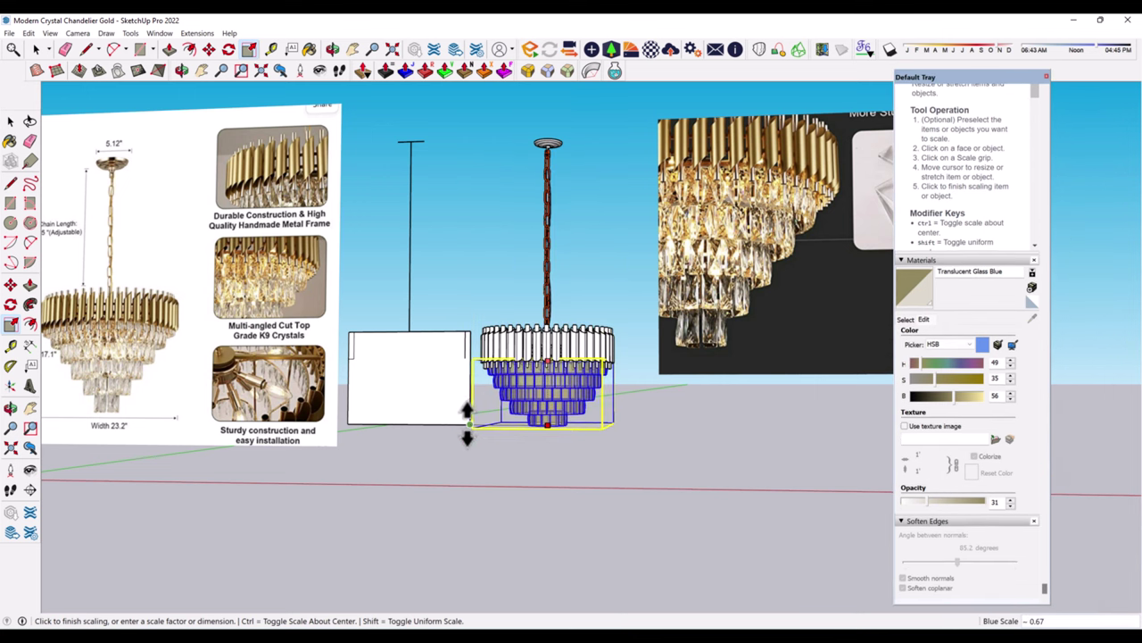
pyautogui.click(442, 473)
pyautogui.write('.75')
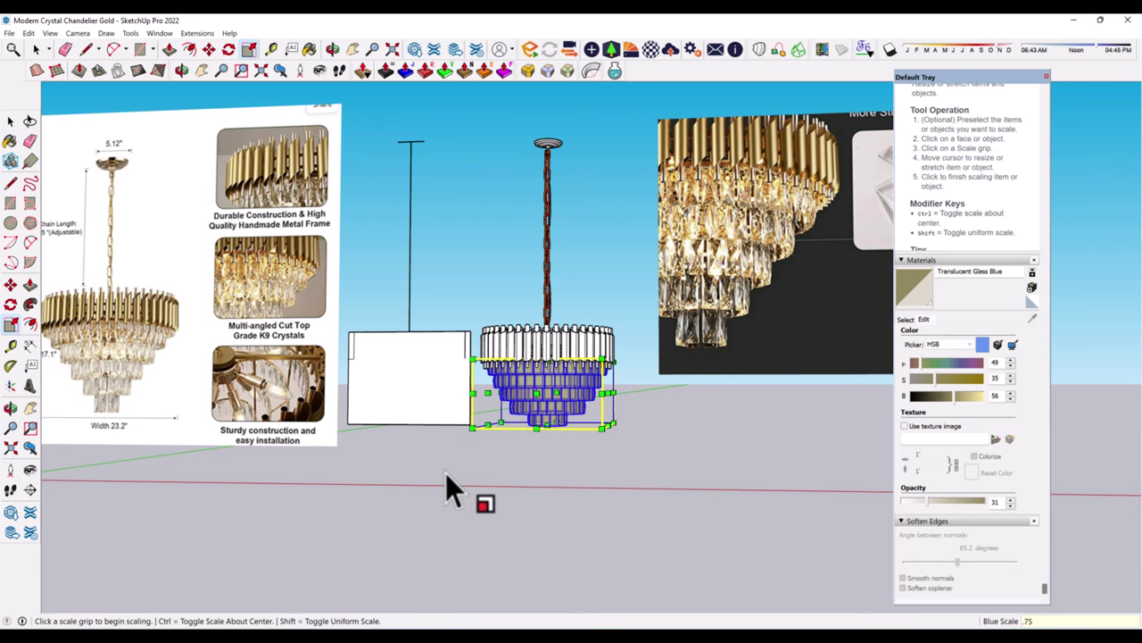
pyautogui.hotkey('ctrl', 'z')
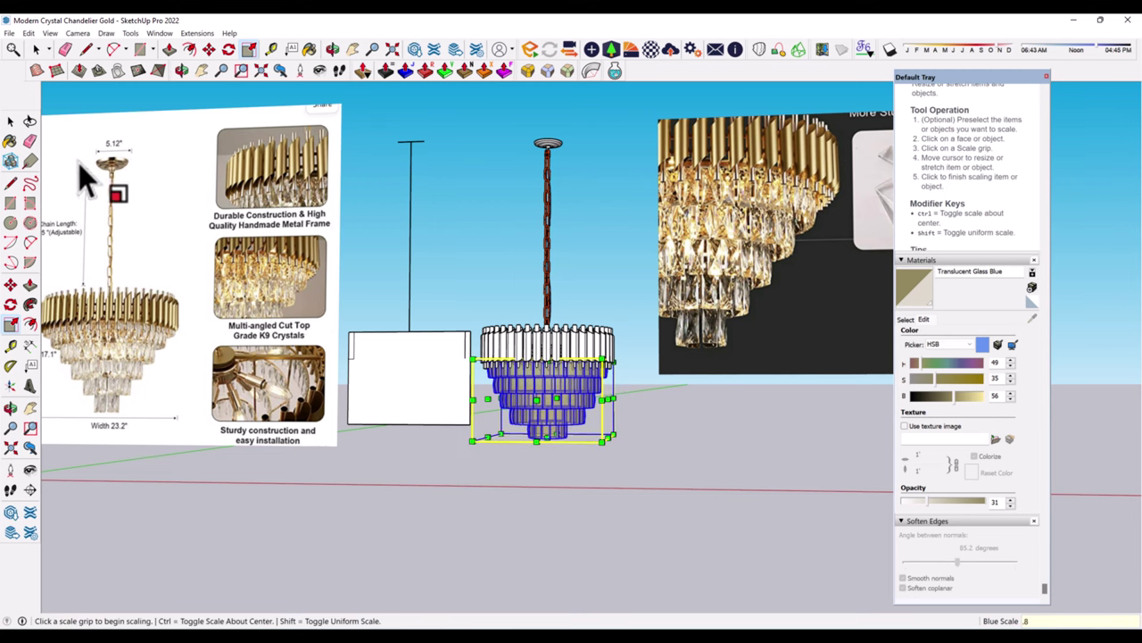
# - Group the top ring of tubes
pyautogui.click(11, 121)
pyautogui.click(544, 361)
pyautogui.moveTo(544, 362)
pyautogui.mouseDown(button='middle')
pyautogui.moveTo(554, 360)
pyautogui.moveTo(548, 501)
pyautogui.mouseUp(button='middle')
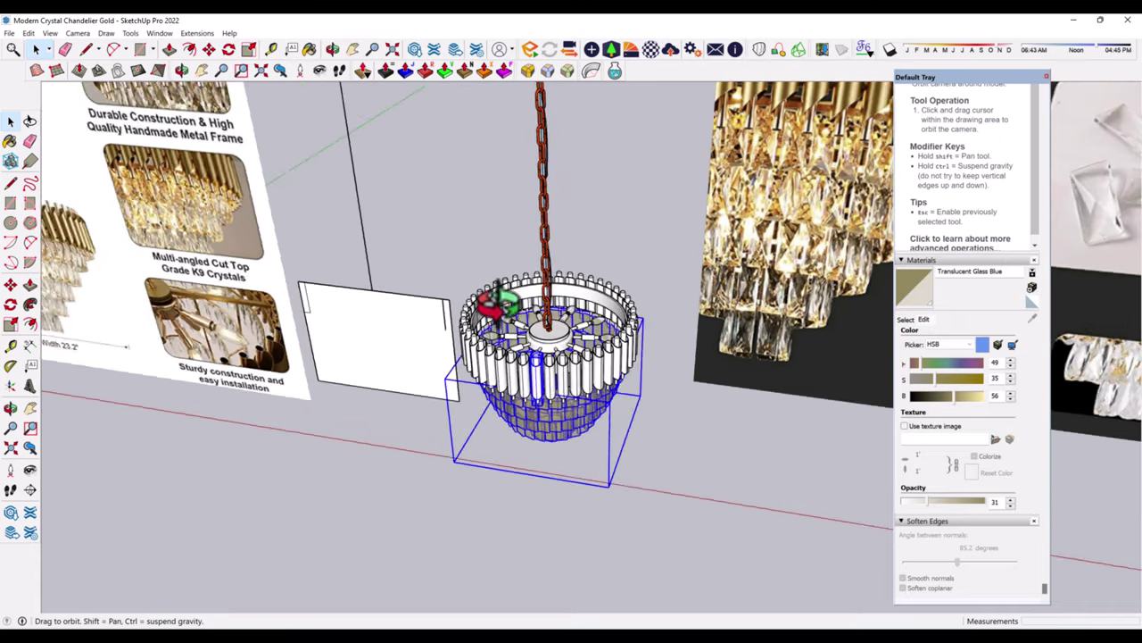
pyautogui.scroll(5, 536, 401)
pyautogui.rightClick(488, 379)
pyautogui.click(546, 494)
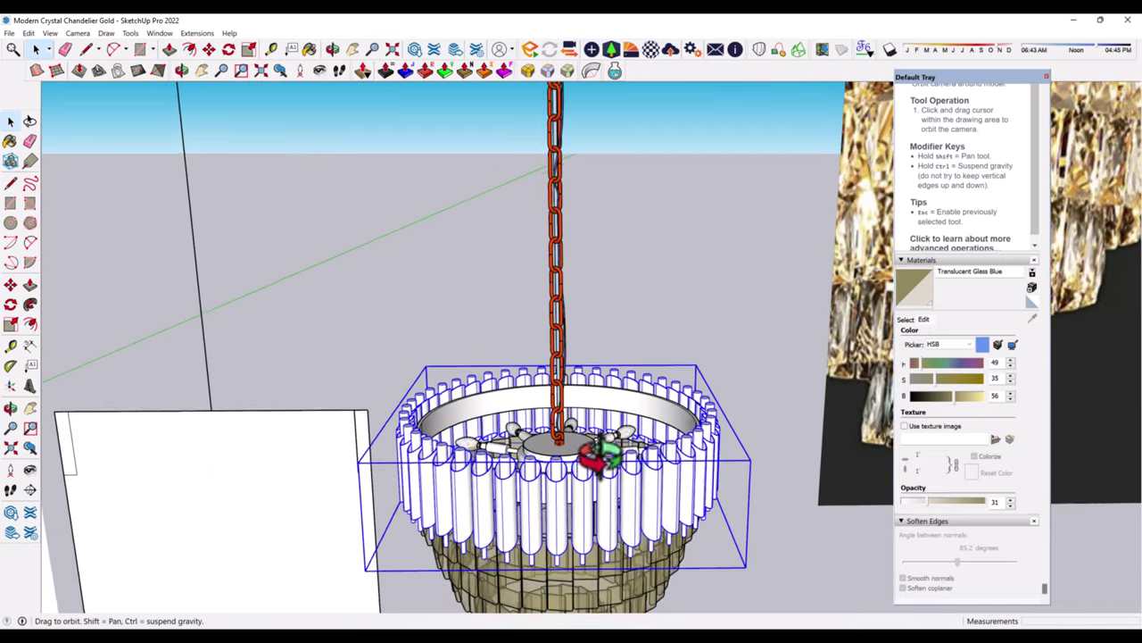
# - Scale the chandelier vertically to make it slightly shorter
pyautogui.moveTo(546, 496); pyautogui.dragTo(536, 524, button='middle')
pyautogui.scroll(-3, 531, 428)
pyautogui.moveTo(527, 344); pyautogui.dragTo(484, 357, button='middle')
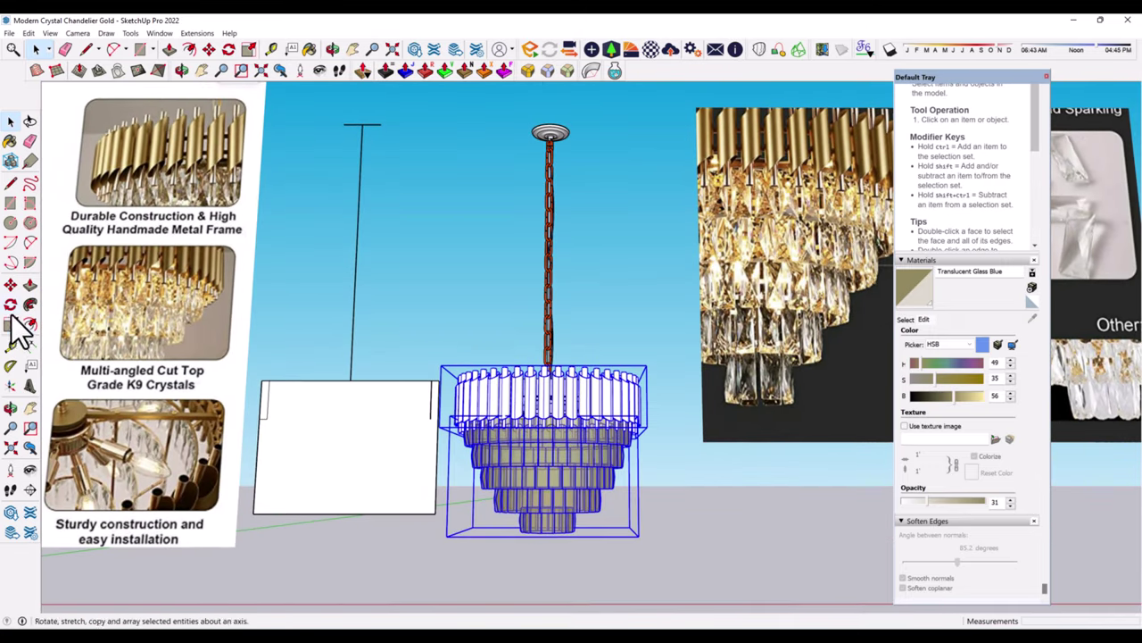
pyautogui.click(11, 324)
pyautogui.click(546, 533)
pyautogui.scroll(-2, 427, 522)
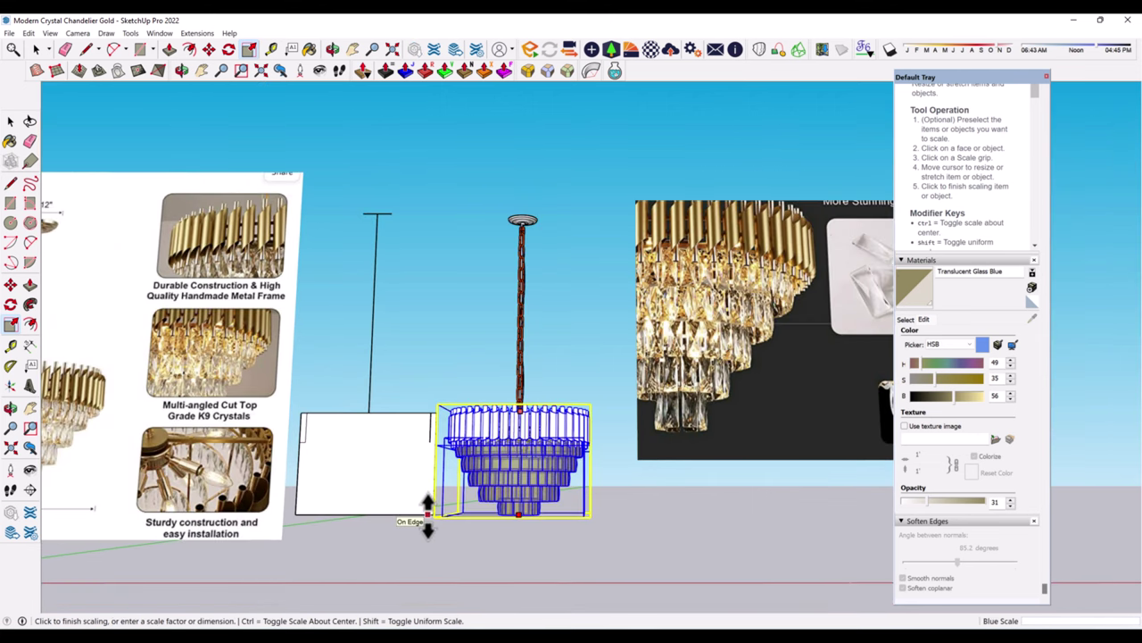
pyautogui.scroll(-2, 428, 516)
pyautogui.scroll(-2, 428, 516)
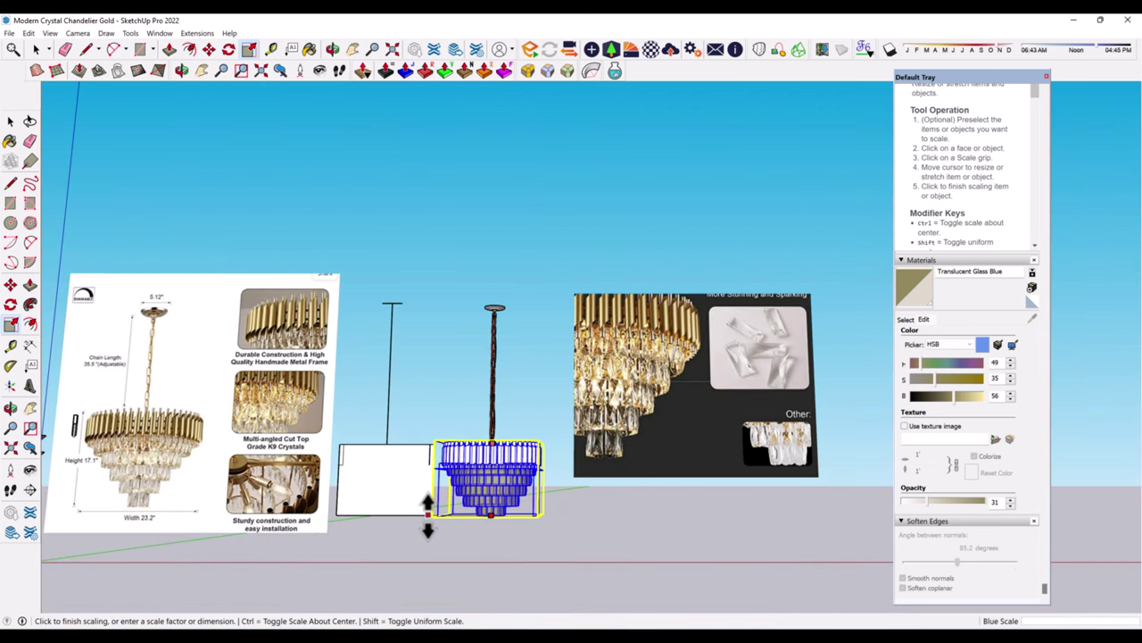
pyautogui.press('space')
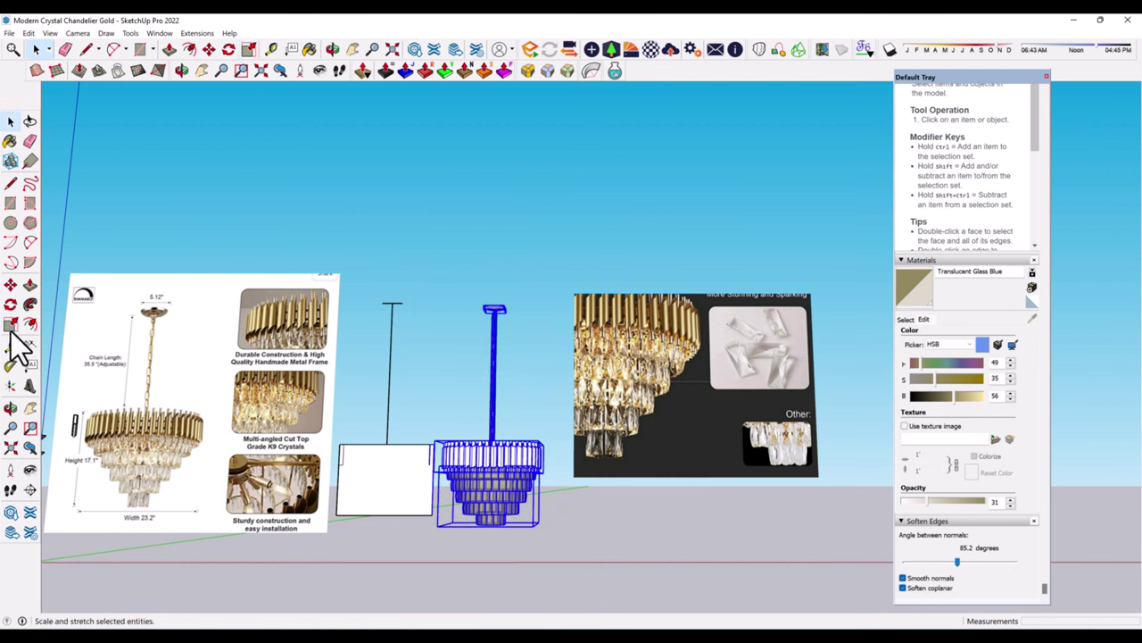
pyautogui.press('s')
pyautogui.click(489, 525)
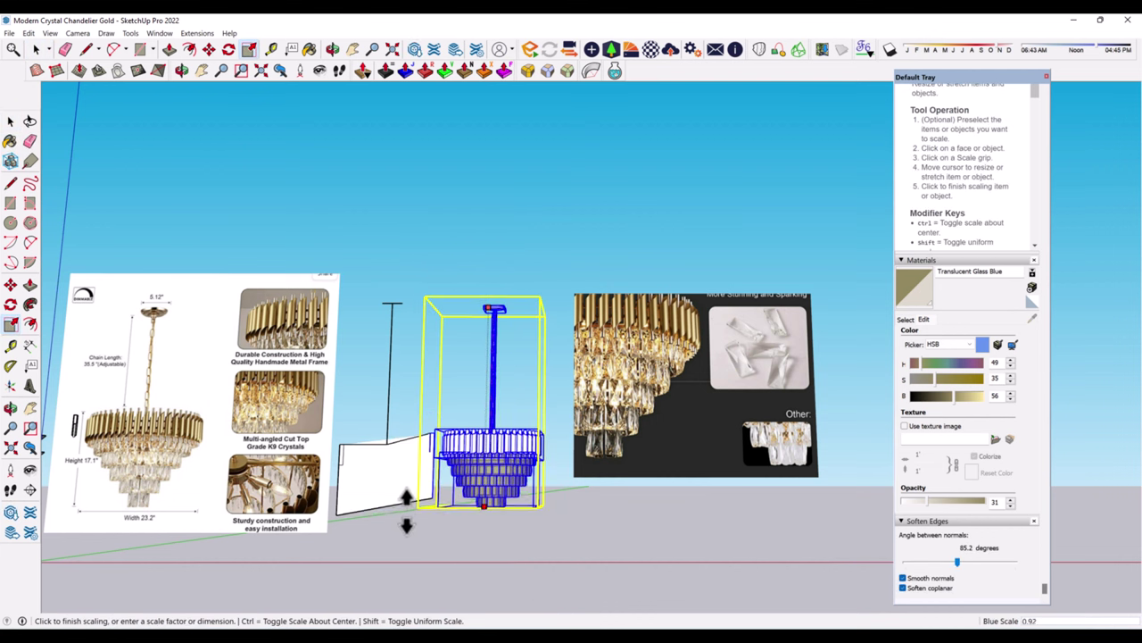
pyautogui.click(482, 516)
pyautogui.press('space')
# - Rescale the chandelier's height from its bottom scale handle
pyautogui.moveTo(464, 383); pyautogui.dragTo(477, 359, button='middle')
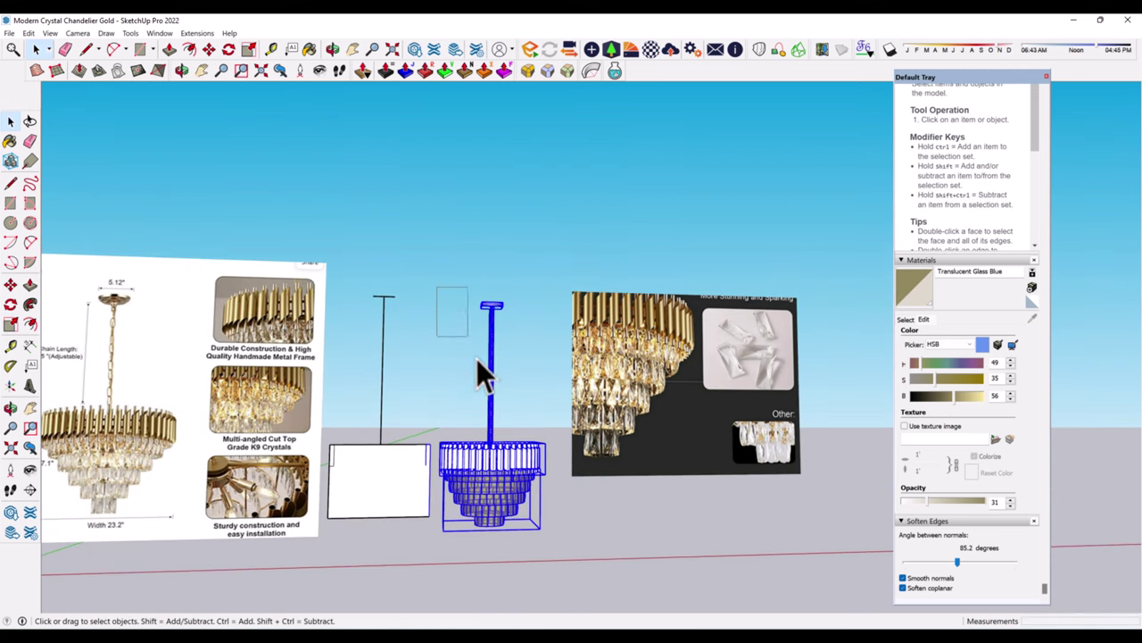
pyautogui.rightClick(458, 494)
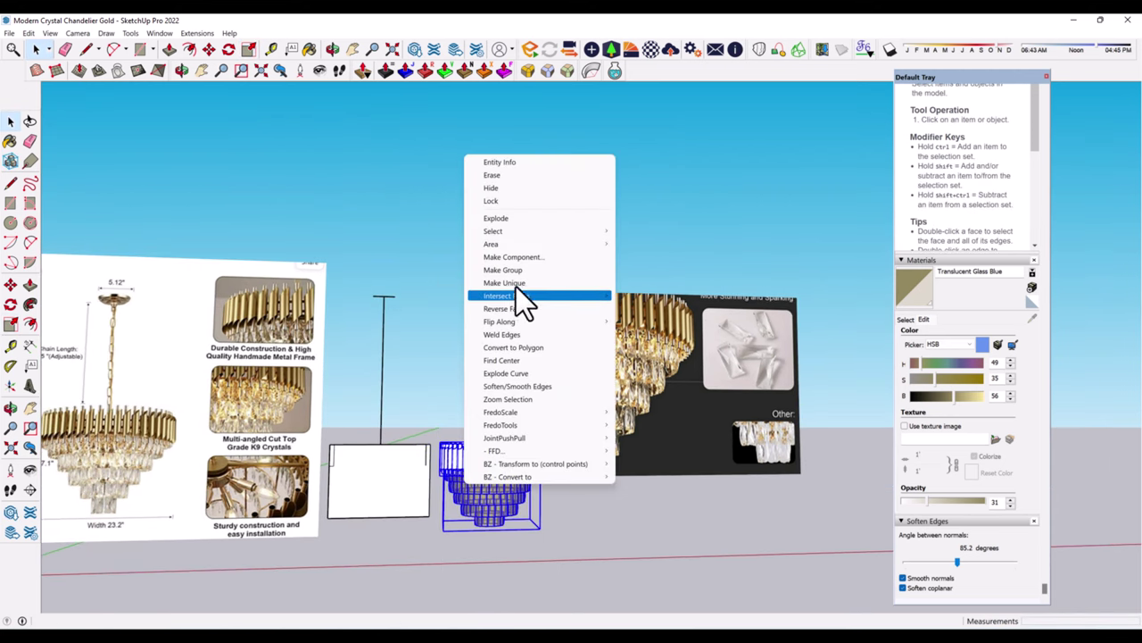
pyautogui.click(348, 458)
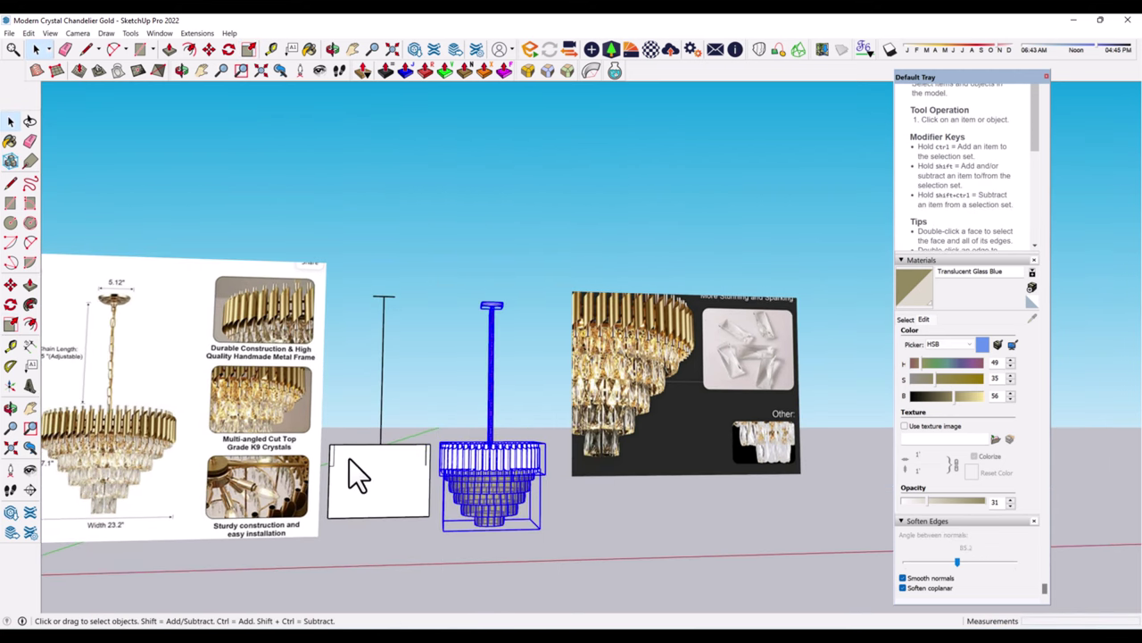
pyautogui.press('s')
pyautogui.click(484, 529)
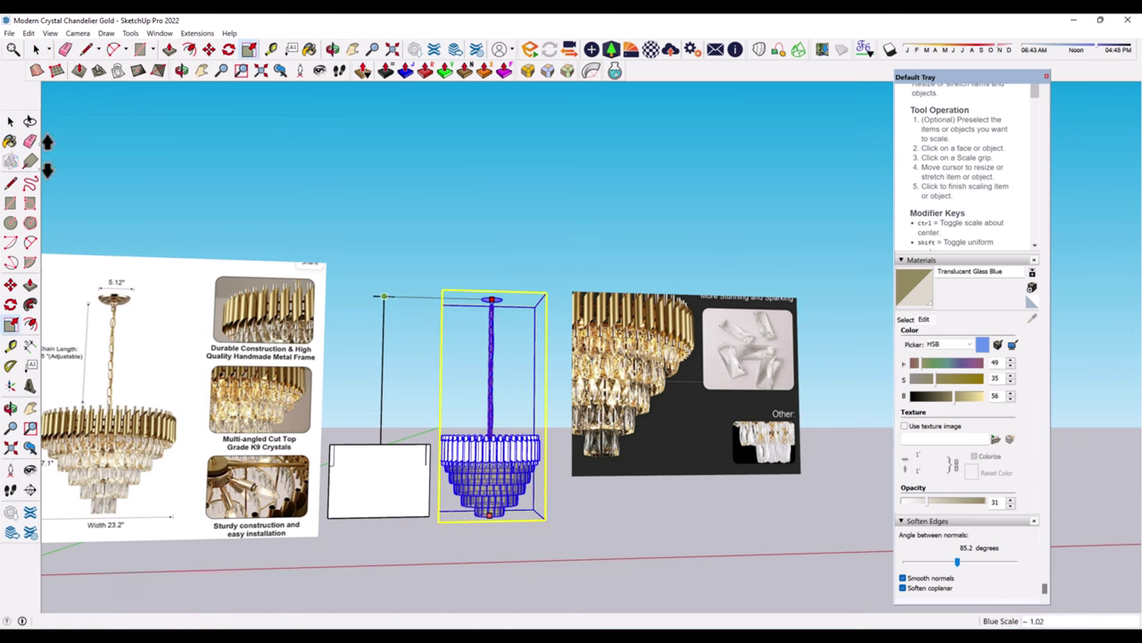
pyautogui.click(490, 515)
pyautogui.press('space')
# - Delete the extra box with the blue line and the dark photo panel
pyautogui.moveTo(505, 438)
pyautogui.mouseDown(button='middle')
pyautogui.moveTo(455, 387)
pyautogui.moveTo(462, 409)
pyautogui.moveTo(542, 460)
pyautogui.moveTo(539, 434)
pyautogui.moveTo(433, 436)
pyautogui.mouseUp(button='middle')
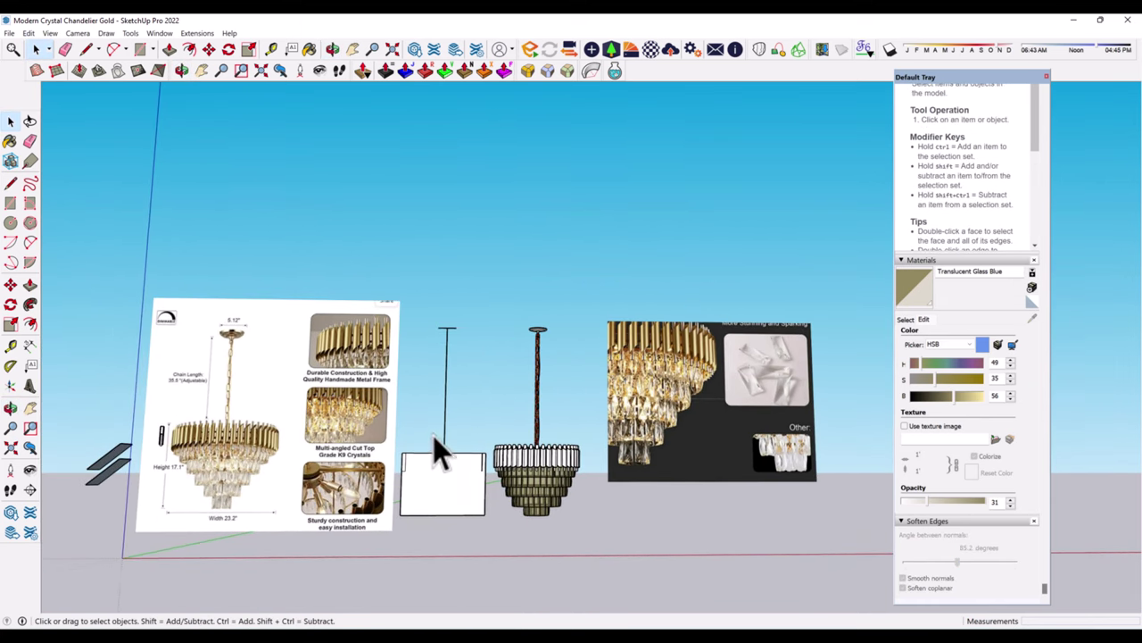
pyautogui.press('Delete')
pyautogui.click(721, 429)
pyautogui.press('Delete')
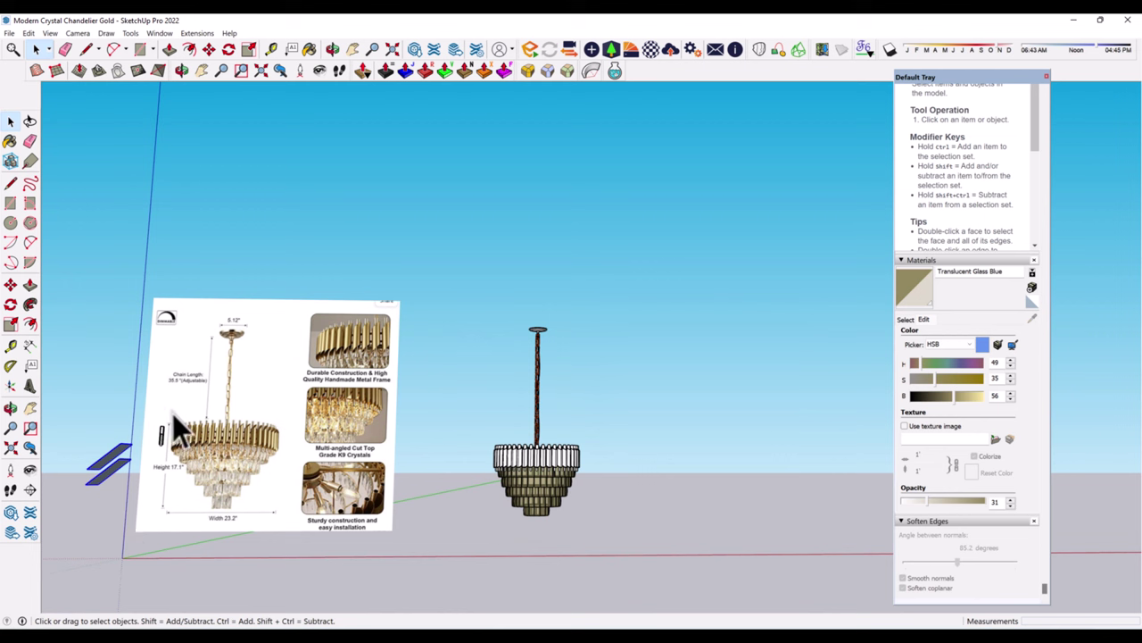
# - Explode the reference image and scale it slightly narrower
pyautogui.moveTo(302, 373); pyautogui.dragTo(501, 375, button='middle')
pyautogui.rightClick(376, 367)
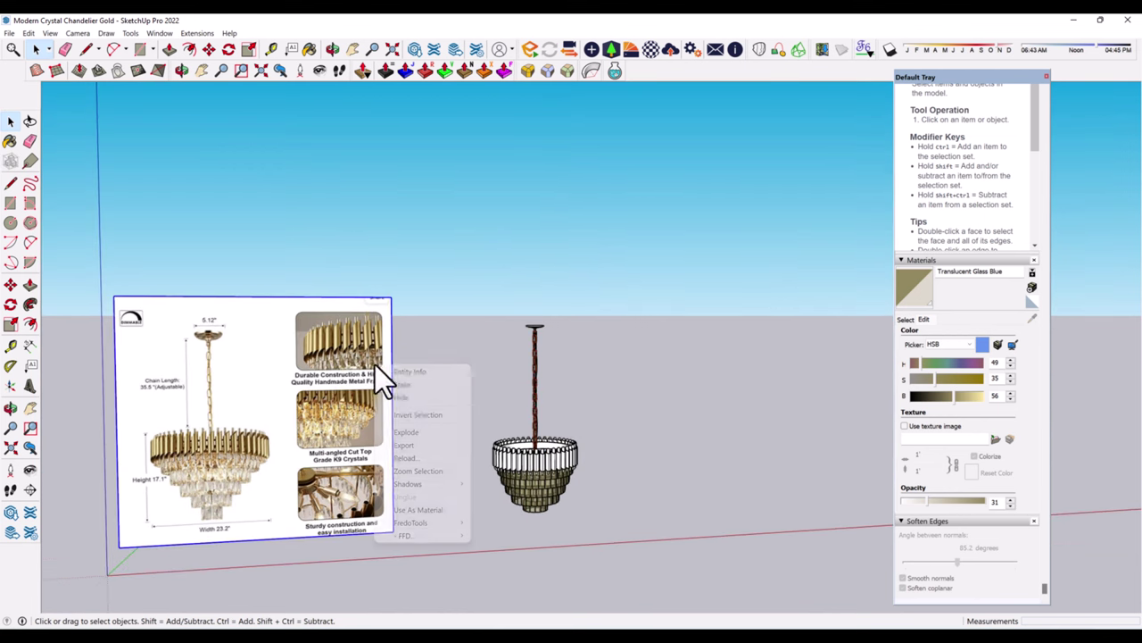
pyautogui.click(418, 435)
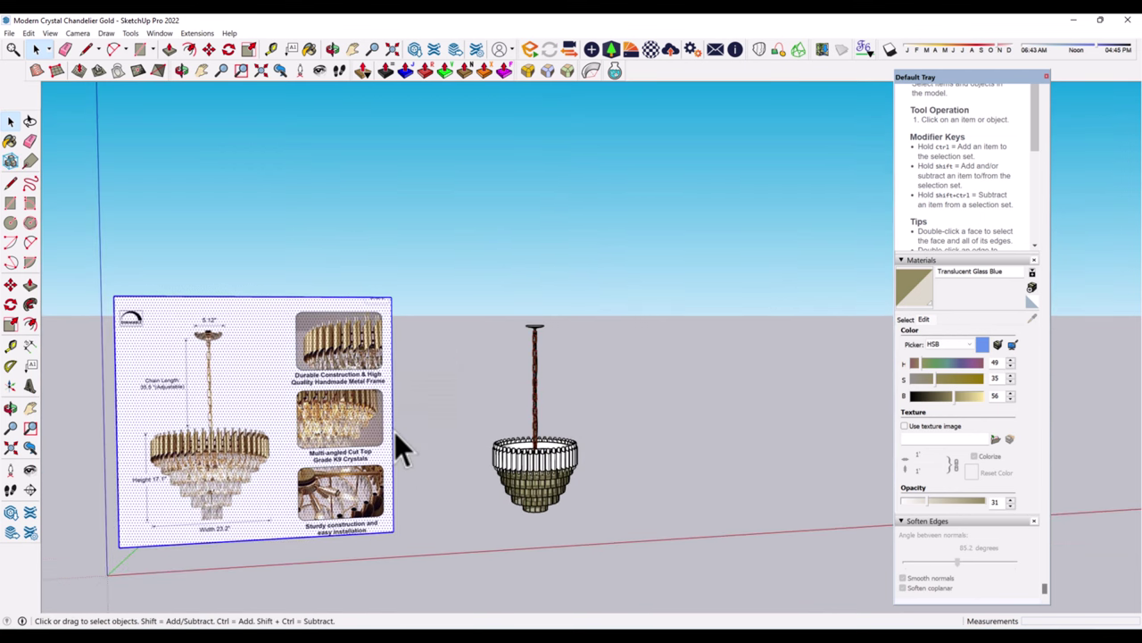
pyautogui.press('s')
pyautogui.moveTo(392, 416); pyautogui.dragTo(385, 416)
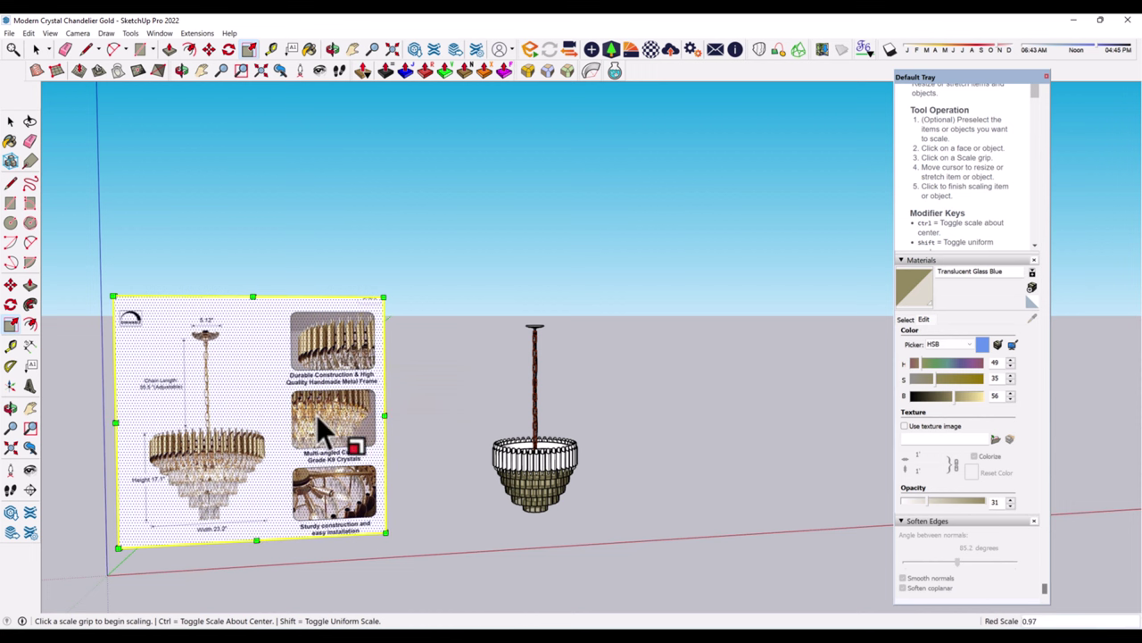
# - Crop the reference image by drawing a dividing line and erasing the detail-photo half
pyautogui.click(10, 183)
pyautogui.click(273, 298)
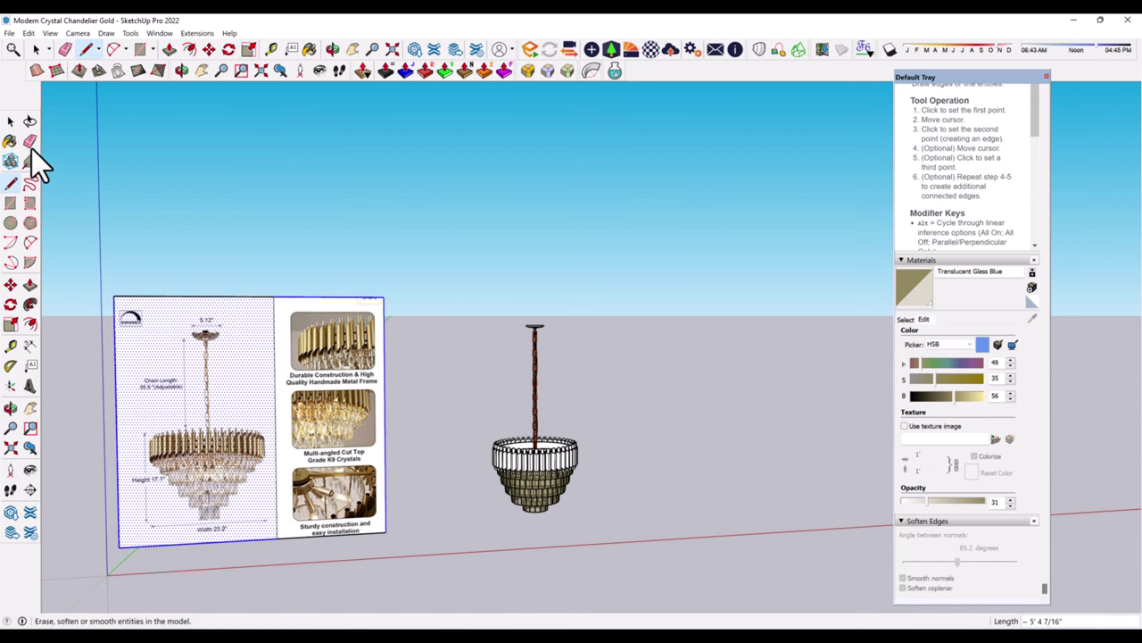
pyautogui.click(30, 145)
pyautogui.click(384, 510)
pyautogui.click(11, 120)
pyautogui.click(228, 367)
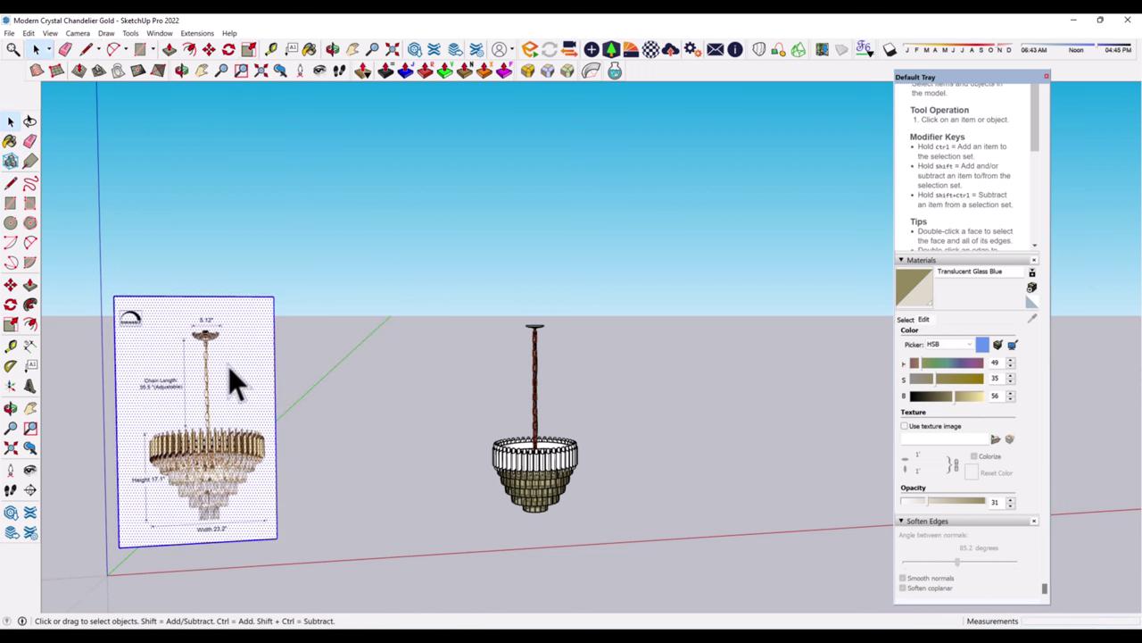
pyautogui.rightClick(229, 367)
pyautogui.click(270, 214)
pyautogui.scroll(-2, 500, 384)
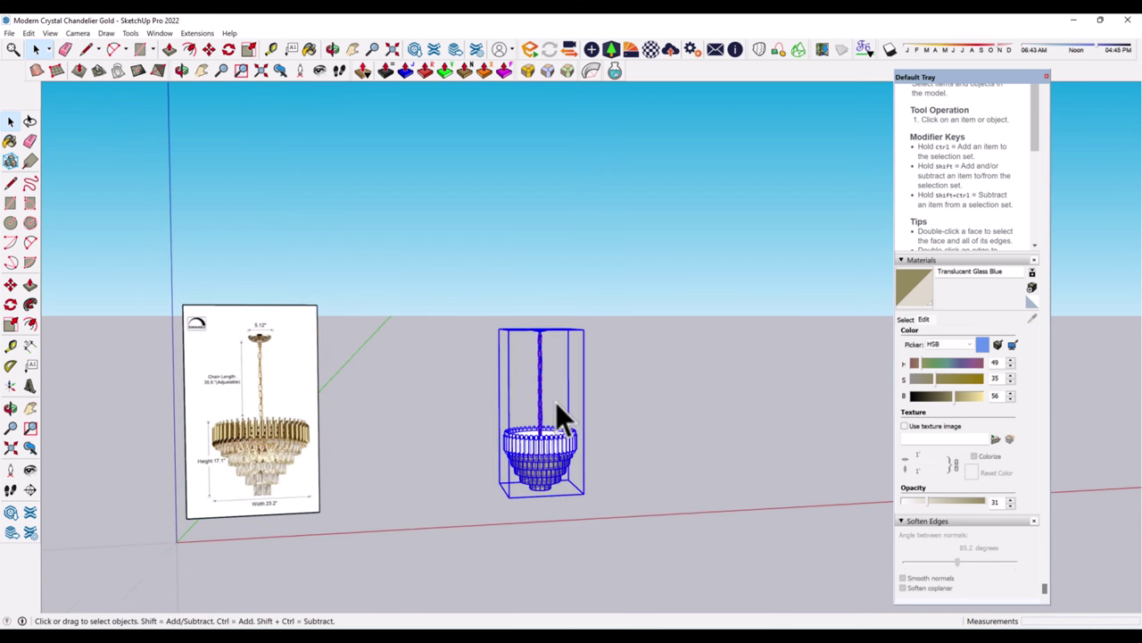
pyautogui.scroll(1, 557, 413)
# - Move the chandelier model beside the cropped reference image
pyautogui.click(10, 283)
pyautogui.click(541, 527)
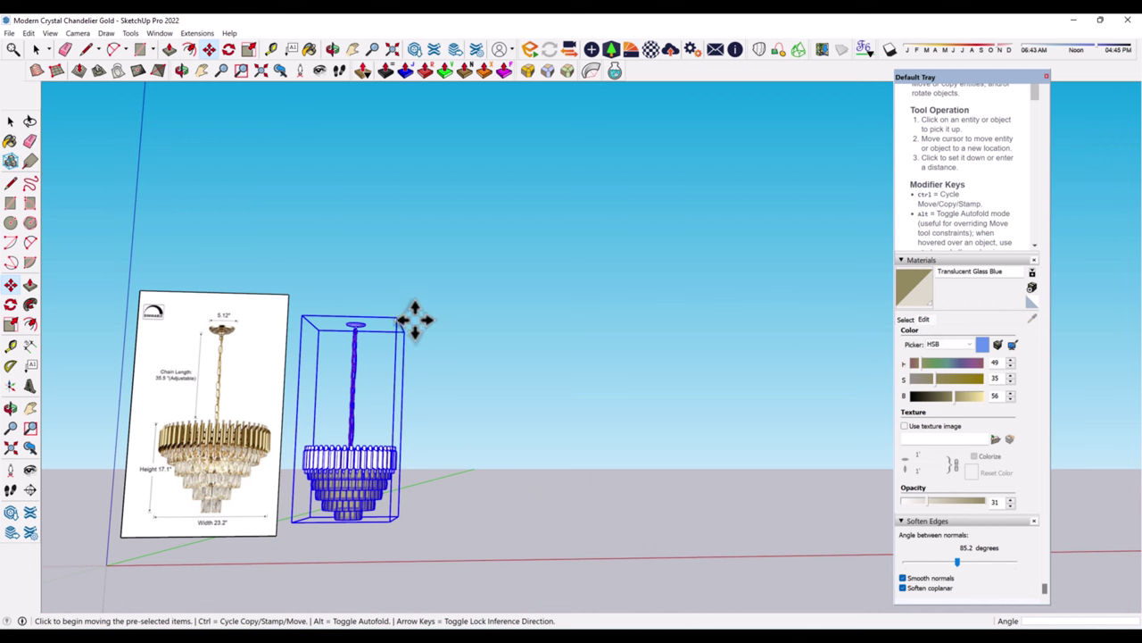
pyautogui.click(11, 120)
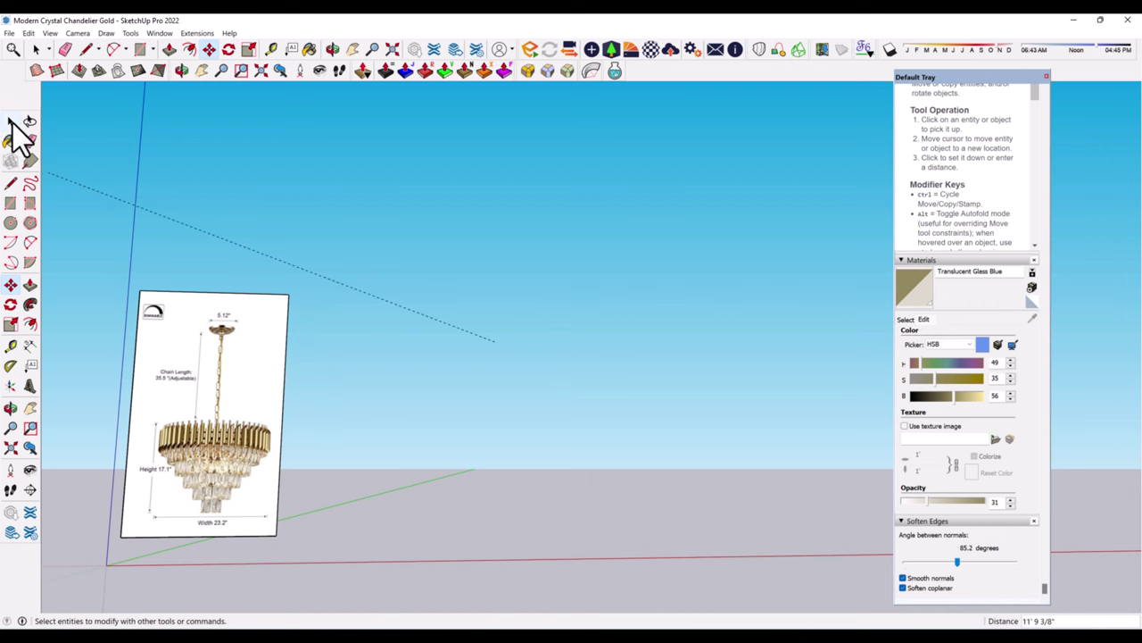
pyautogui.click(477, 365)
pyautogui.scroll(2, 339, 443)
pyautogui.scroll(2, 339, 443)
# - Browse the Metal material library and pick the Metal Silver material
pyautogui.click(905, 321)
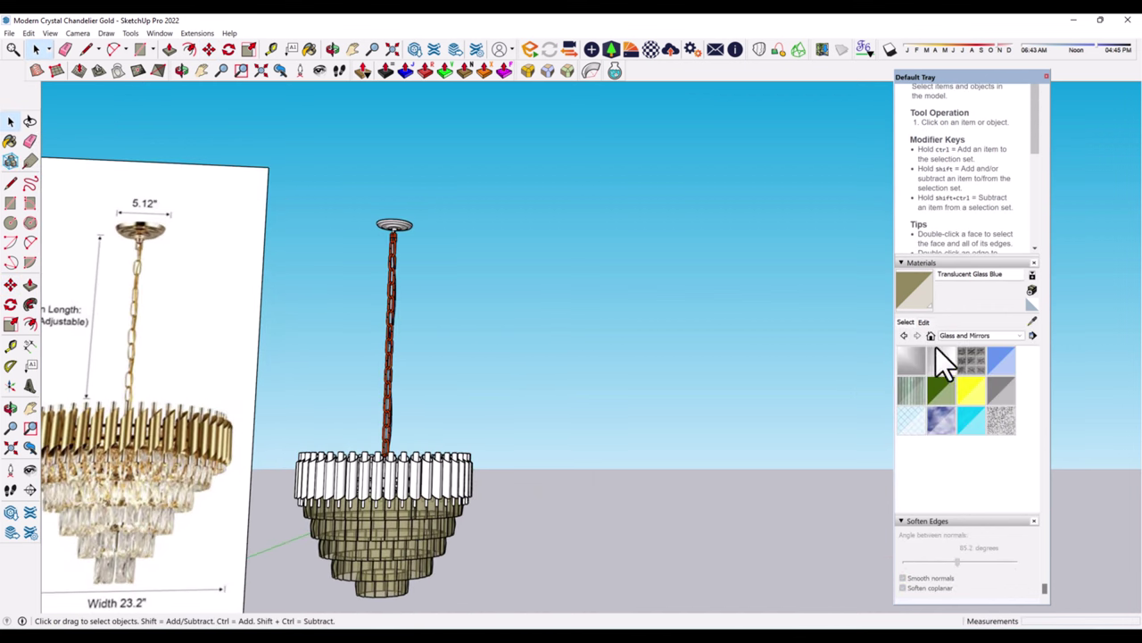
pyautogui.click(977, 335)
pyautogui.click(972, 413)
pyautogui.click(998, 397)
pyautogui.press('space')
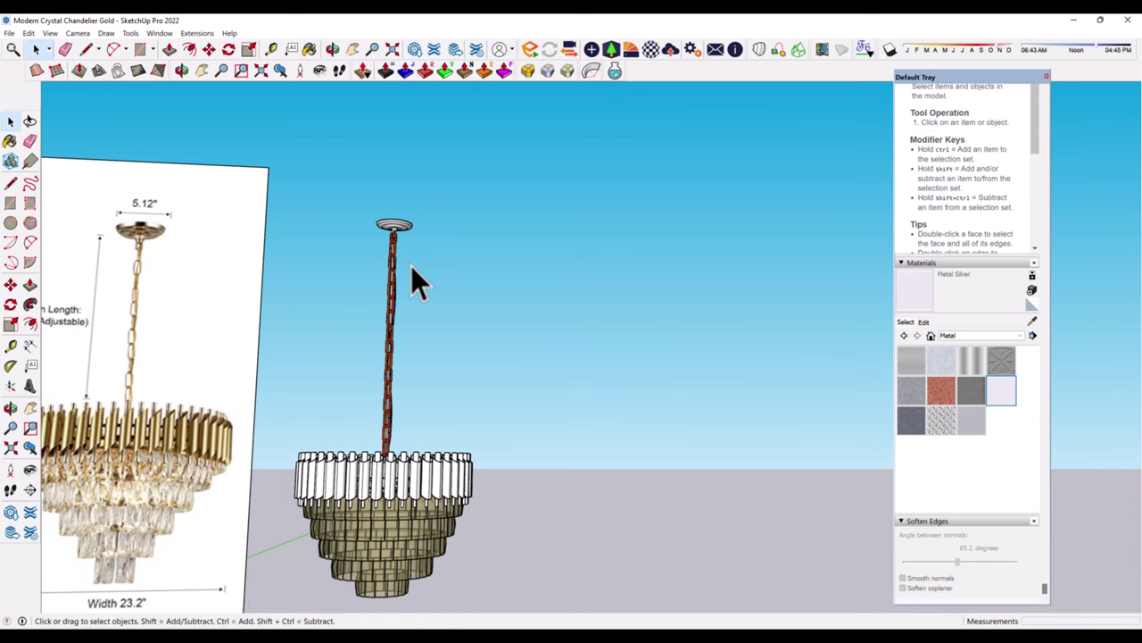
pyautogui.scroll(3, 402, 250)
pyautogui.scroll(2, 393, 235)
# - Sample the chain's orange material and edit its HSB to gold (42, 43, 67)
pyautogui.click(1033, 321)
pyautogui.click(399, 233)
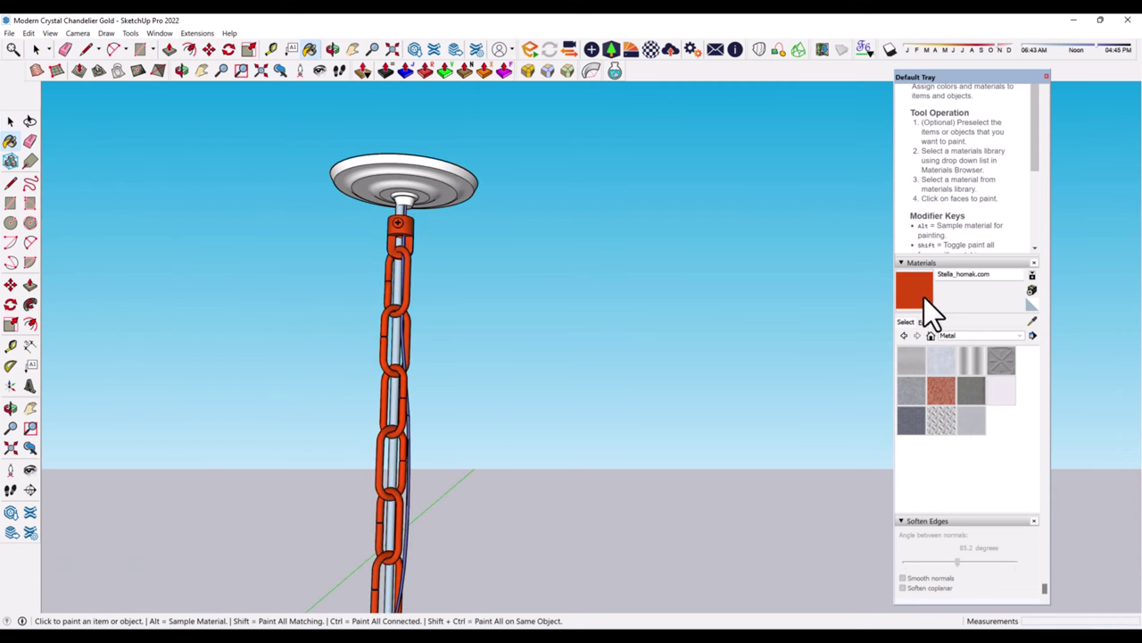
pyautogui.click(923, 322)
pyautogui.click(922, 366)
pyautogui.click(939, 381)
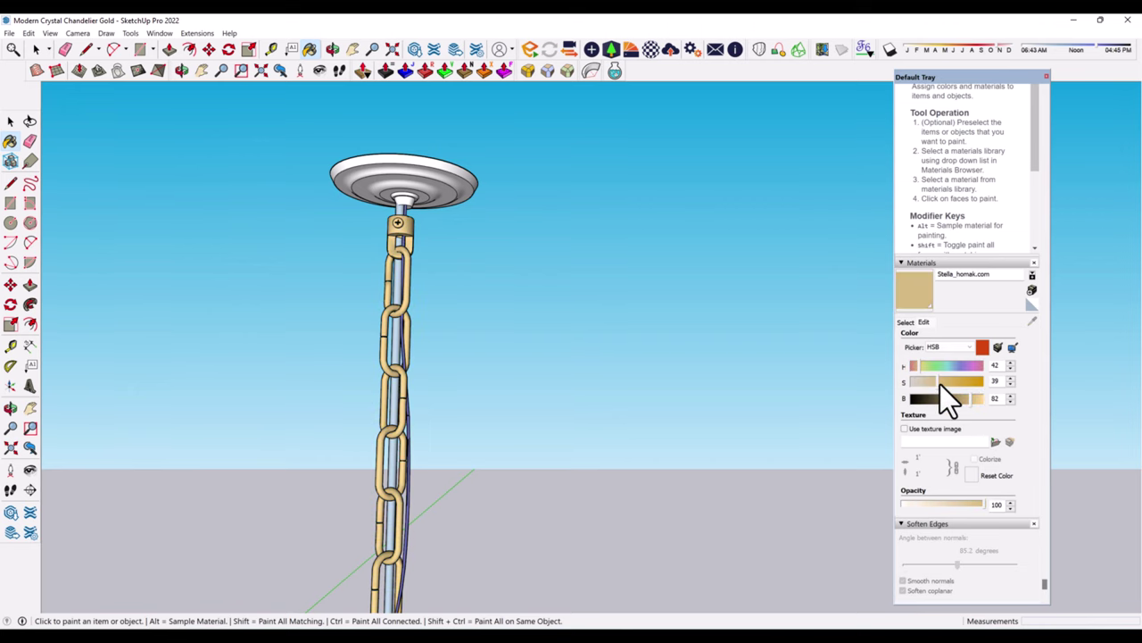
pyautogui.click(952, 398)
pyautogui.click(960, 398)
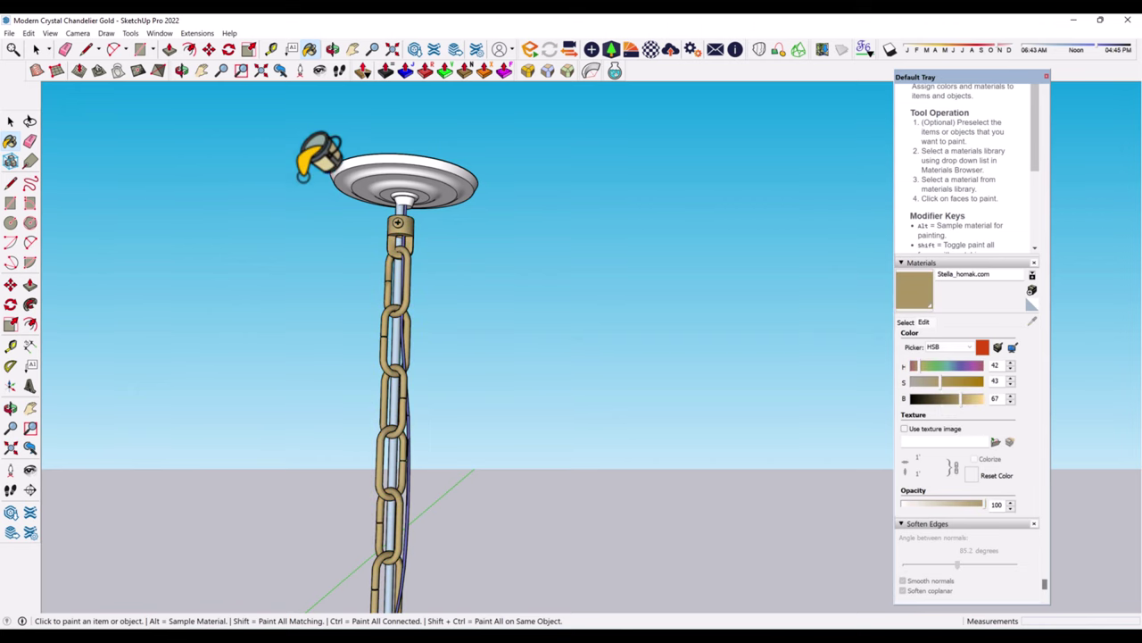
pyautogui.press('space')
# - Move the ceiling canopy slightly into its final position beside the chain
pyautogui.scroll(2, 408, 205)
pyautogui.scroll(2, 439, 211)
pyautogui.scroll(2, 407, 201)
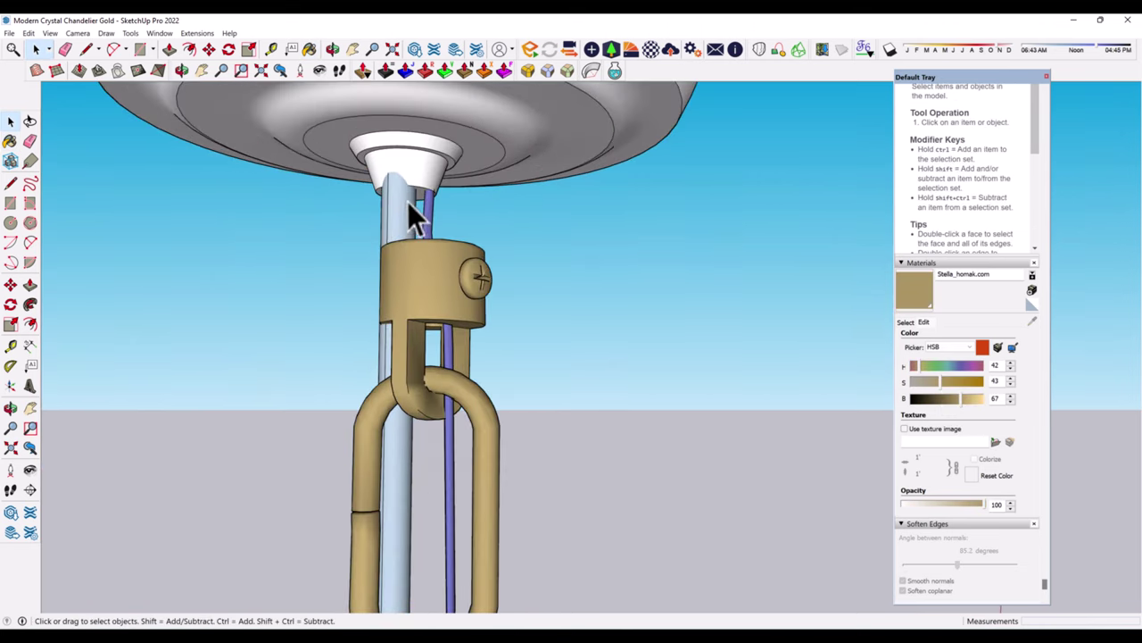
pyautogui.click(463, 160)
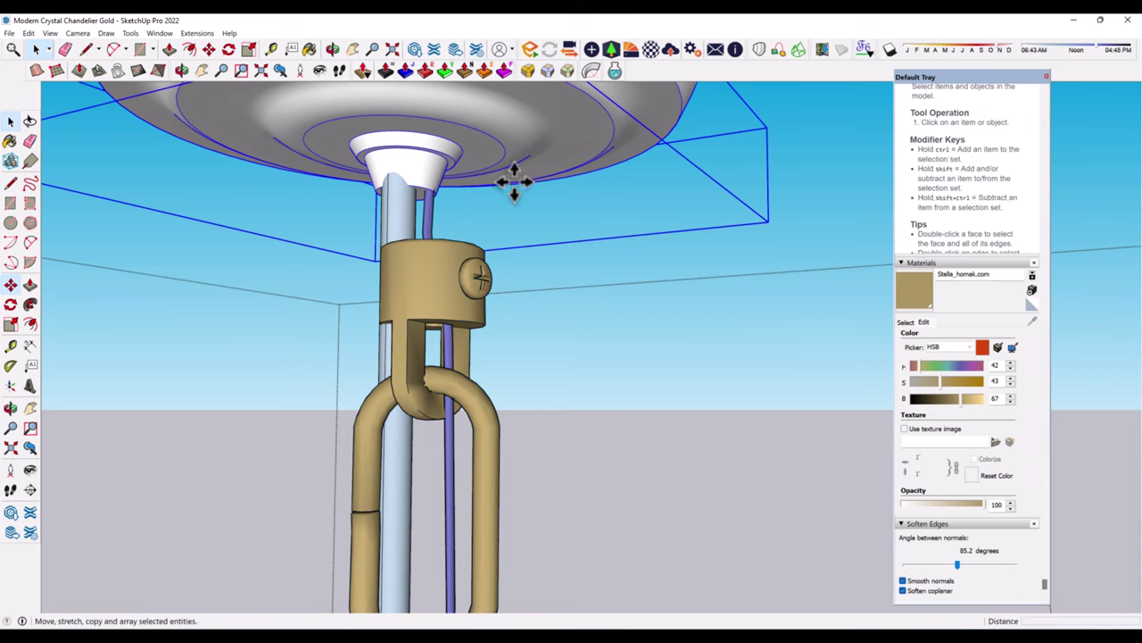
pyautogui.moveTo(514, 181); pyautogui.dragTo(370, 119, button='middle')
pyautogui.click(369, 166)
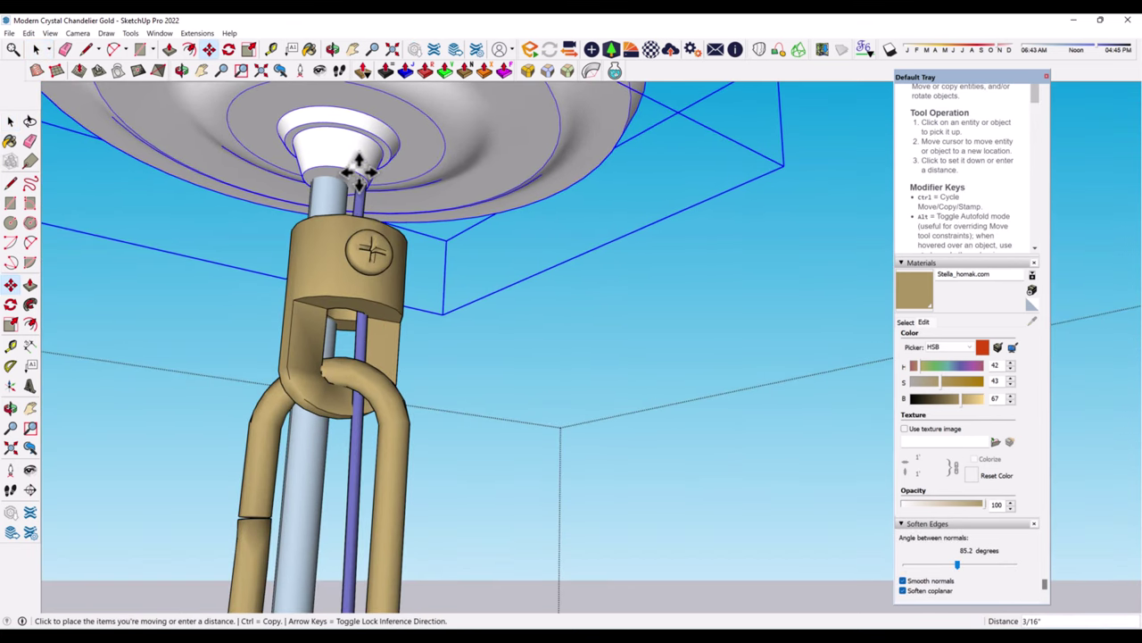
pyautogui.click(359, 169)
pyautogui.moveTo(359, 169); pyautogui.dragTo(456, 105, button='middle')
pyautogui.click(418, 112)
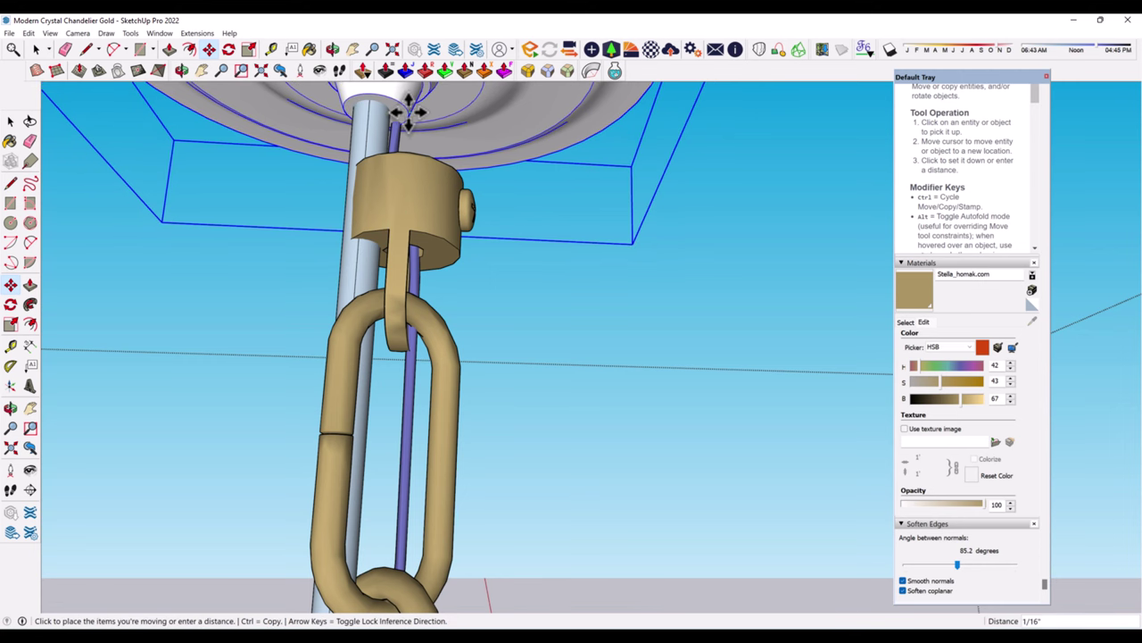
pyautogui.moveTo(404, 111); pyautogui.dragTo(306, 166, button='middle')
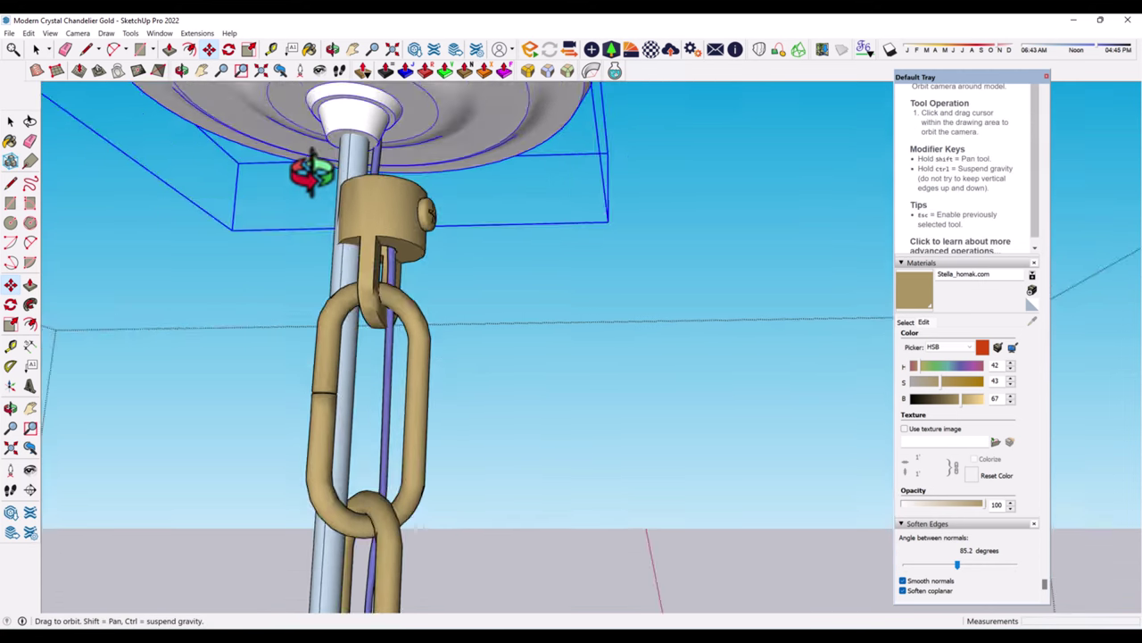
pyautogui.click(205, 146)
pyautogui.scroll(3, 281, 215)
pyautogui.press('space')
pyautogui.scroll(-2, 367, 184)
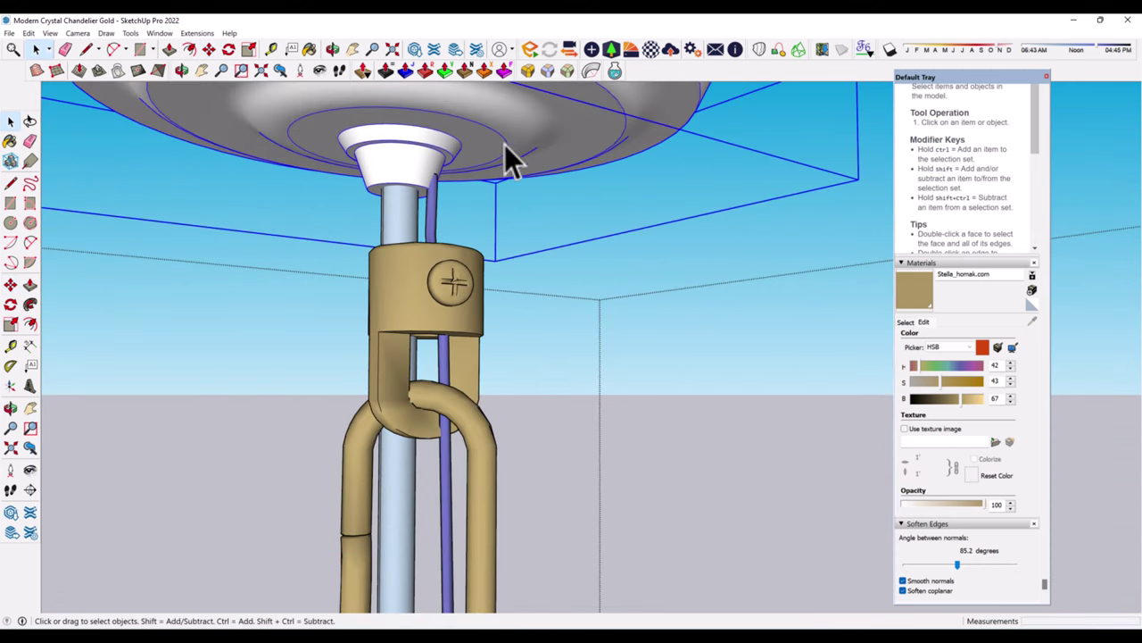
# - Paint the ceiling canopy with the gold material
pyautogui.press('b')
pyautogui.scroll(1, 334, 125)
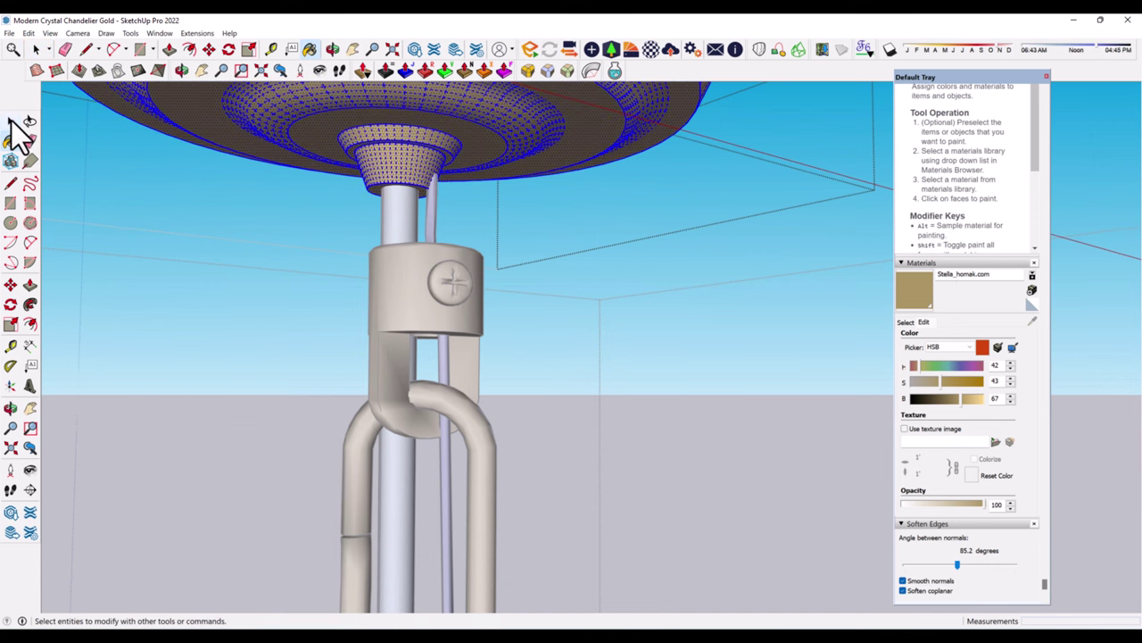
pyautogui.click(10, 121)
pyautogui.click(390, 208)
pyautogui.press('b')
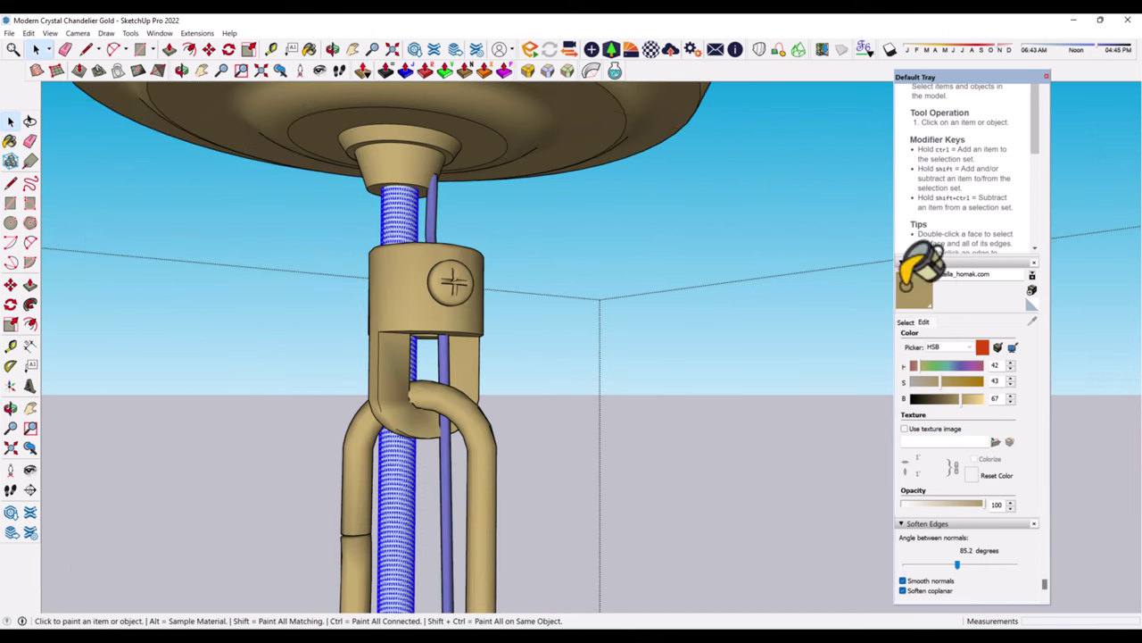
pyautogui.press('space')
# - Apply the gold material to the central rod and the thin wire of the chain
pyautogui.click(425, 224)
pyautogui.doubleClick(431, 228)
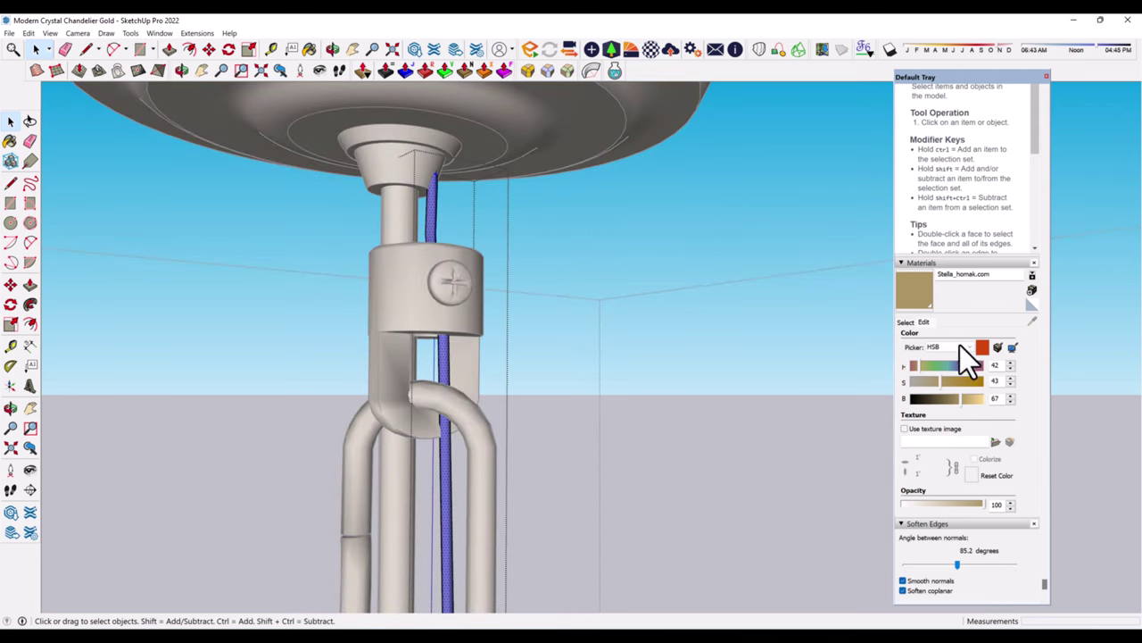
pyautogui.press('b')
pyautogui.press('space')
pyautogui.scroll(-5, 475, 281)
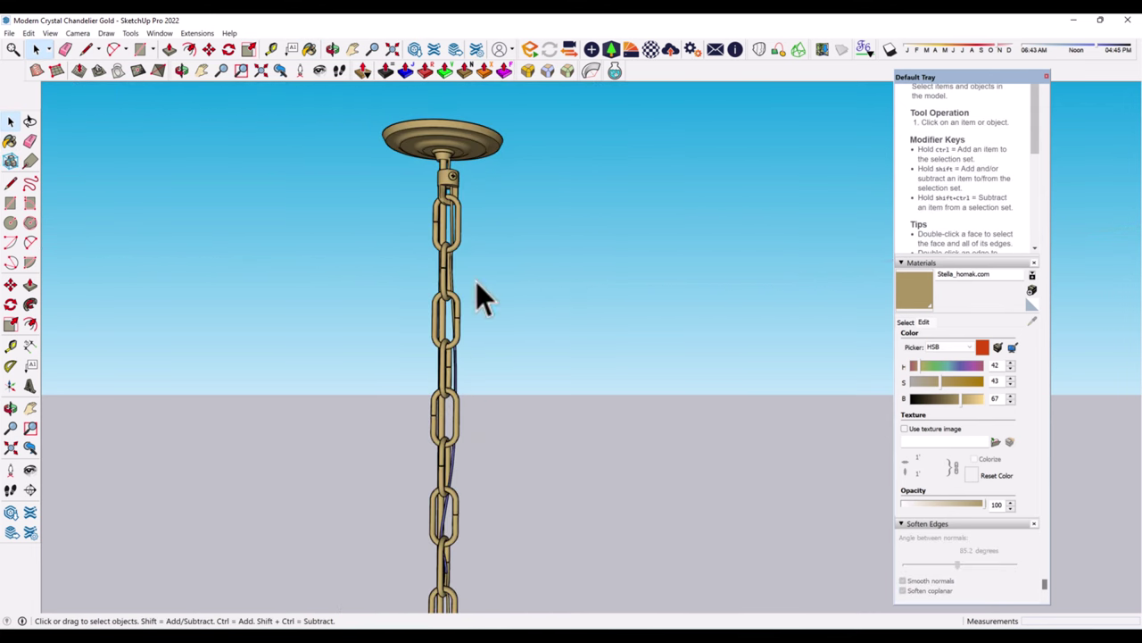
pyautogui.scroll(5, 450, 369)
pyautogui.click(450, 369)
# - Paint the central hub gold inside its group
pyautogui.press('b')
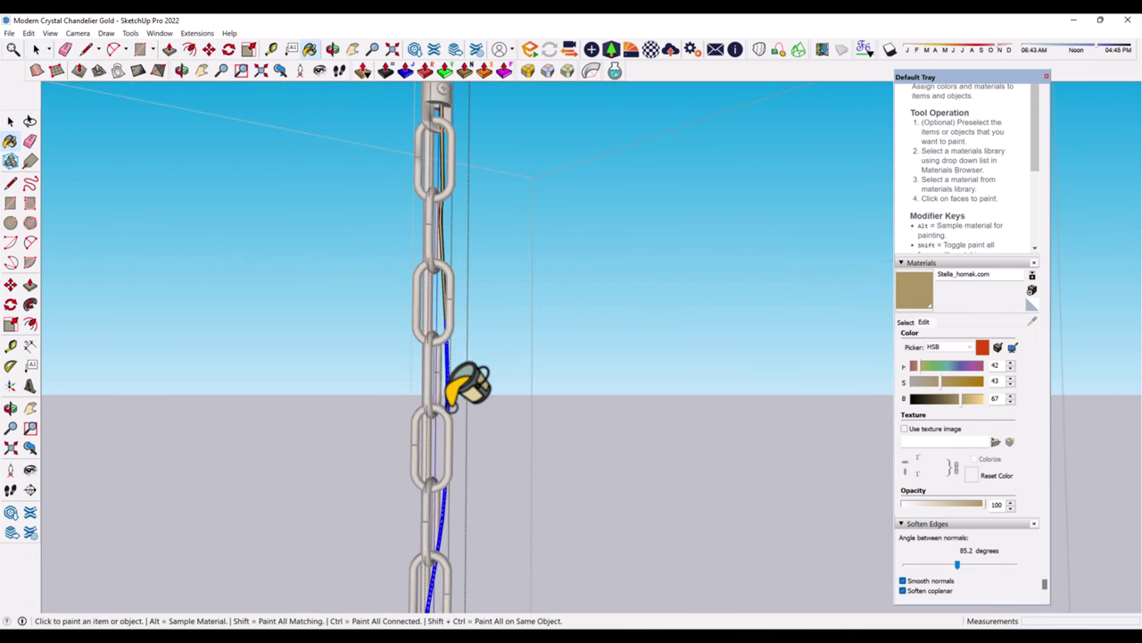
pyautogui.scroll(-3, 447, 204)
pyautogui.scroll(-3, 451, 523)
pyautogui.scroll(2, 508, 298)
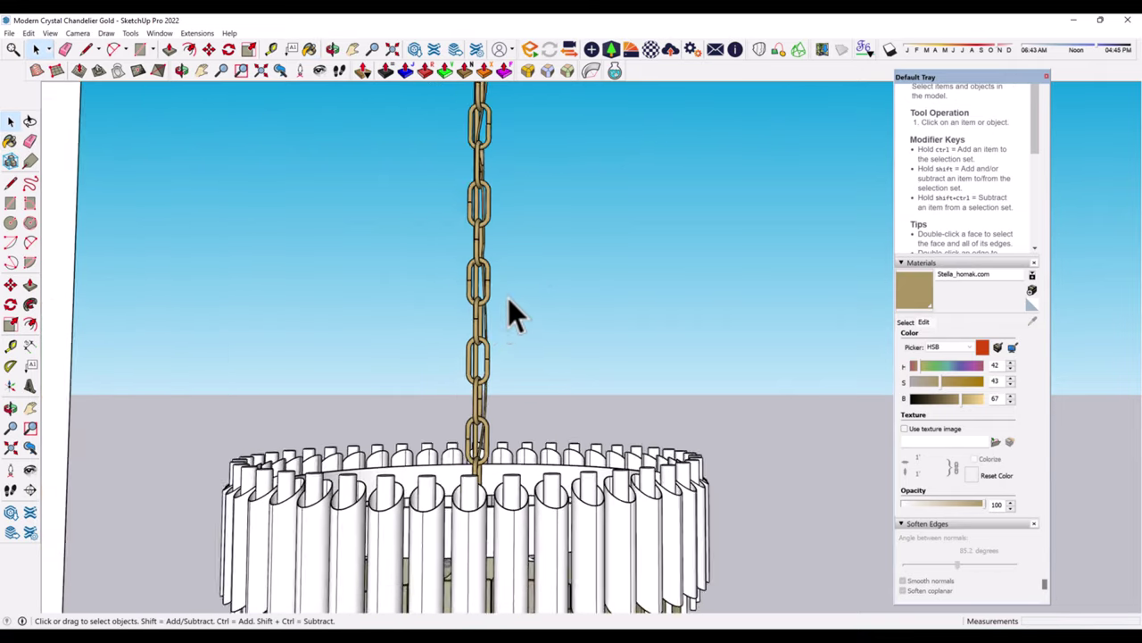
pyautogui.moveTo(508, 298); pyautogui.dragTo(385, 522, button='middle')
pyautogui.scroll(2, 589, 339)
pyautogui.scroll(2, 510, 378)
pyautogui.scroll(2, 586, 319)
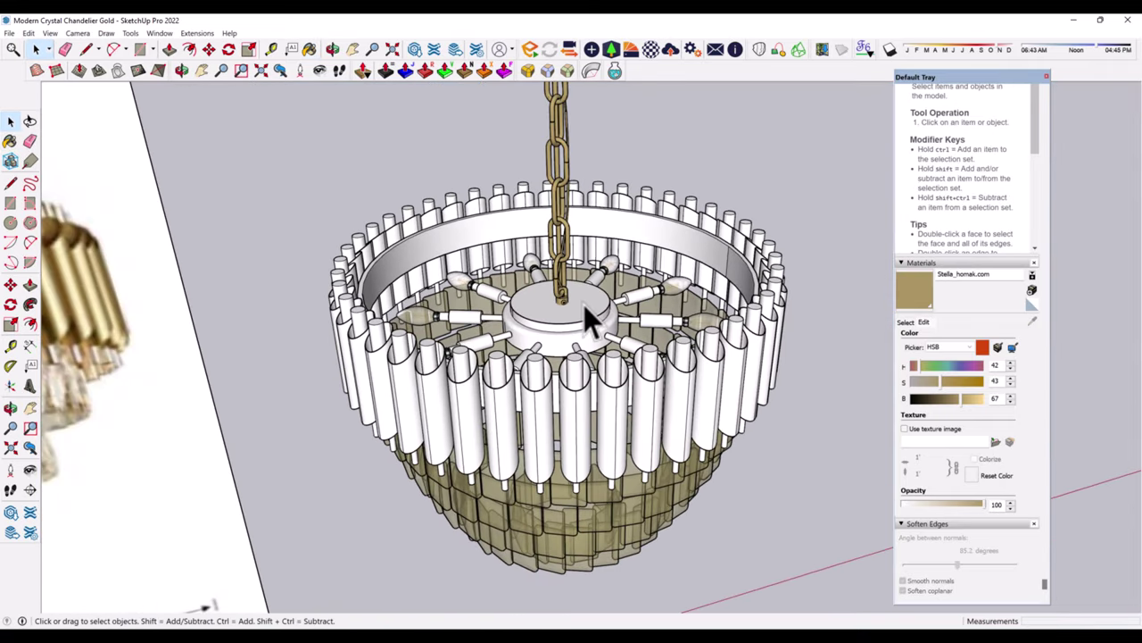
pyautogui.scroll(2, 575, 334)
pyautogui.click(576, 335)
pyautogui.doubleClick(576, 335)
pyautogui.press('b')
pyautogui.click(562, 311)
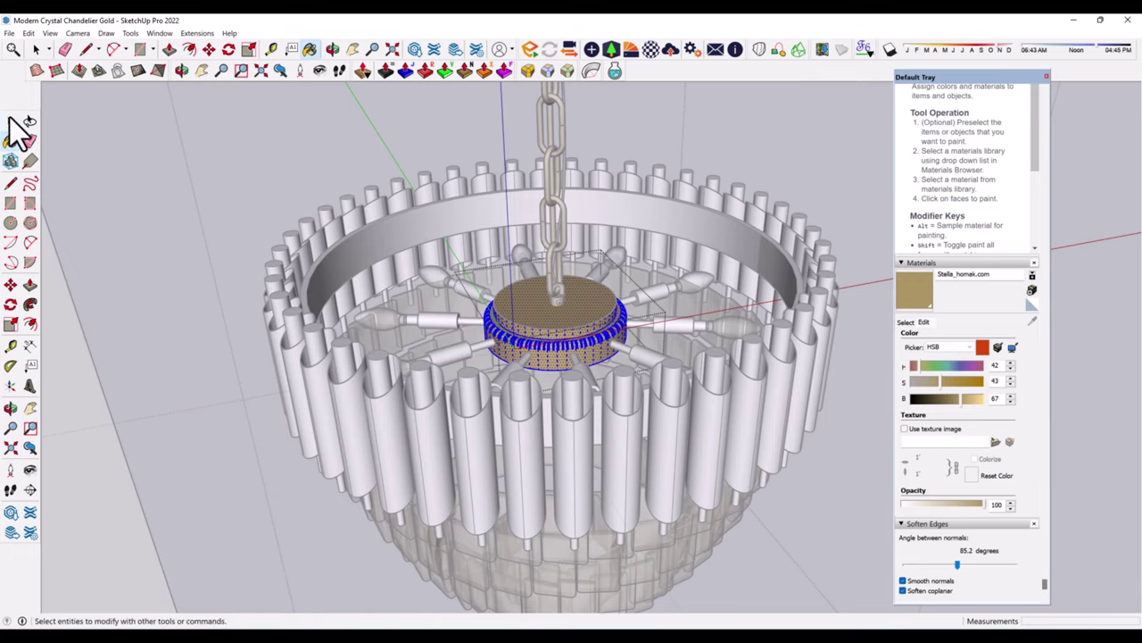
# - Paint the chandelier's arm pieces gold
pyautogui.click(17, 125)
pyautogui.scroll(3, 637, 369)
pyautogui.moveTo(637, 369); pyautogui.dragTo(651, 406, button='middle')
pyautogui.scroll(2, 656, 446)
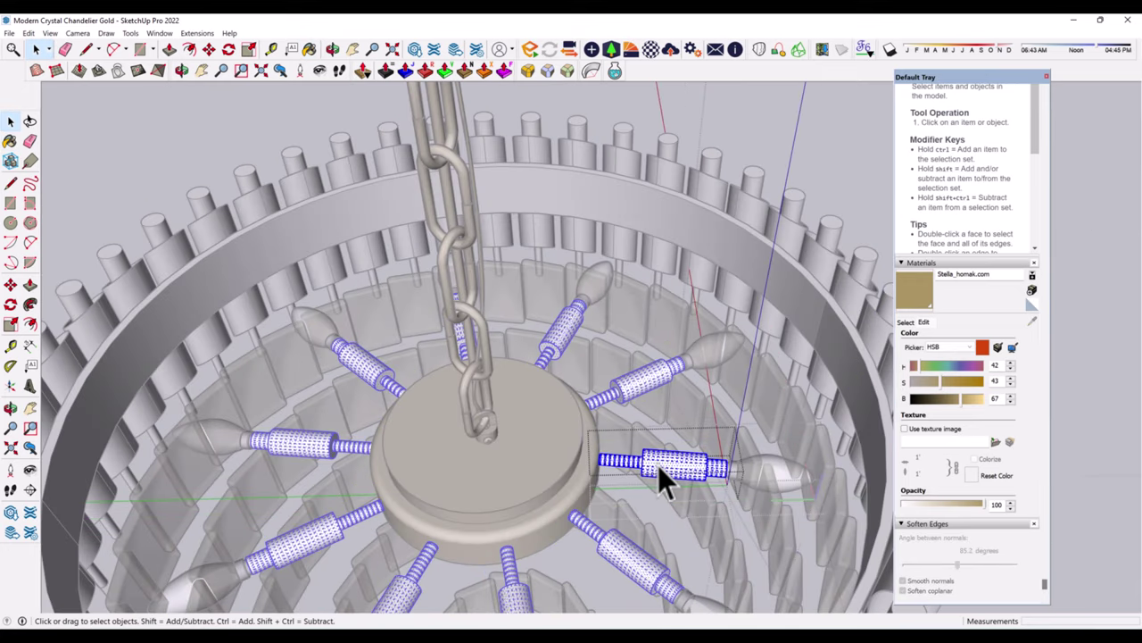
pyautogui.press('b')
pyautogui.click(650, 462)
pyautogui.press('space')
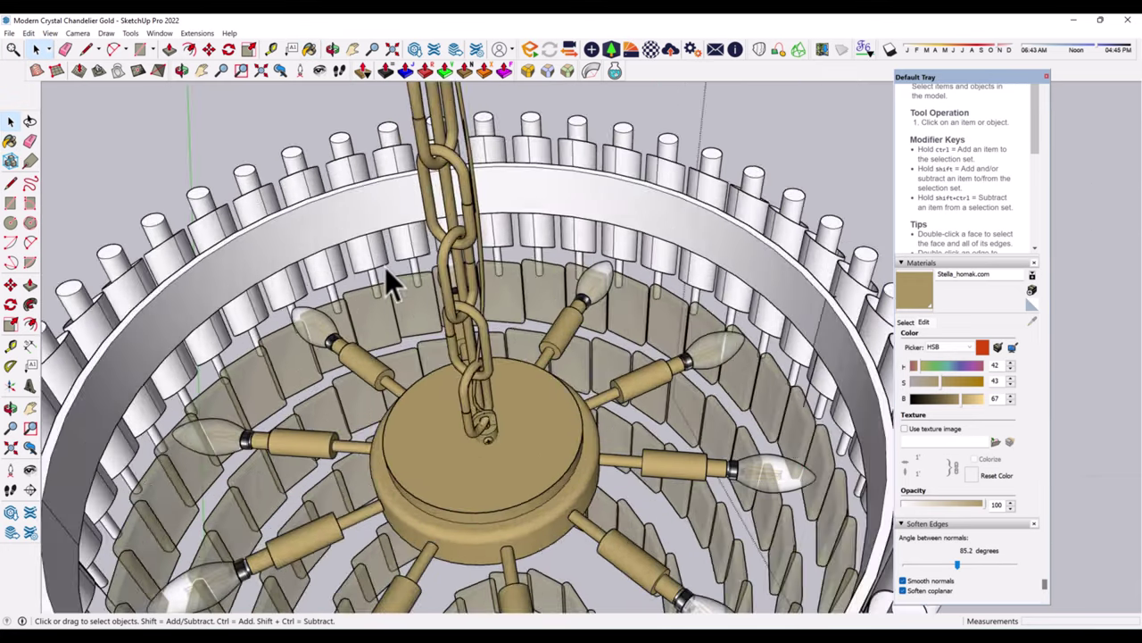
# - Select the entire outer ring of tubes and paint it tan
pyautogui.scroll(-4, 385, 266)
pyautogui.moveTo(385, 267); pyautogui.dragTo(577, 529, button='middle')
pyautogui.tripleClick(577, 529)
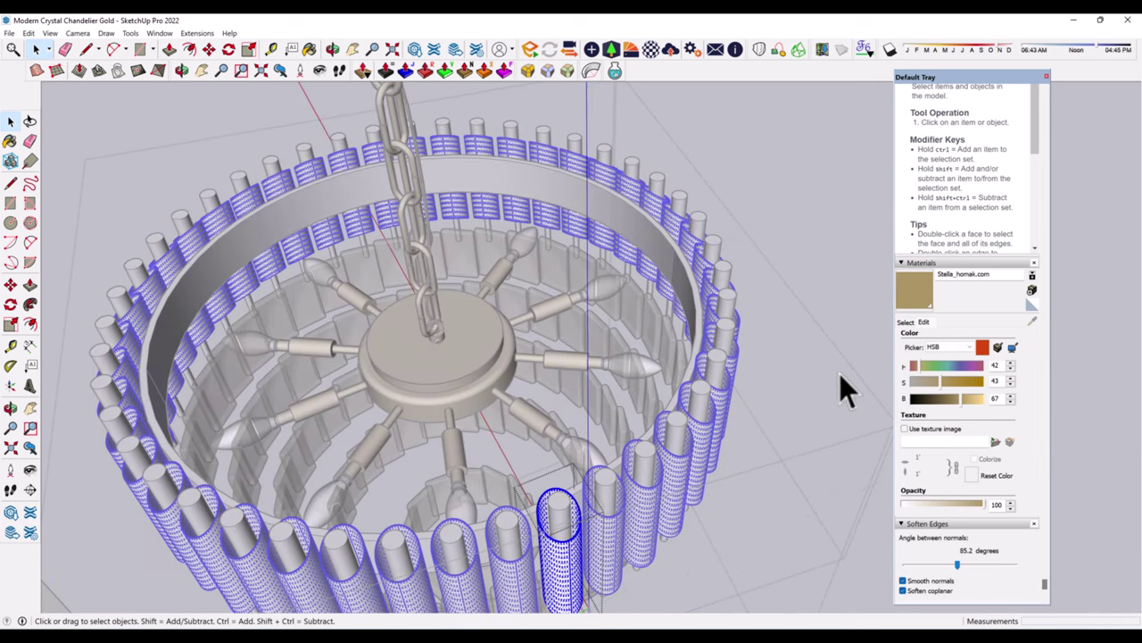
pyautogui.press('b')
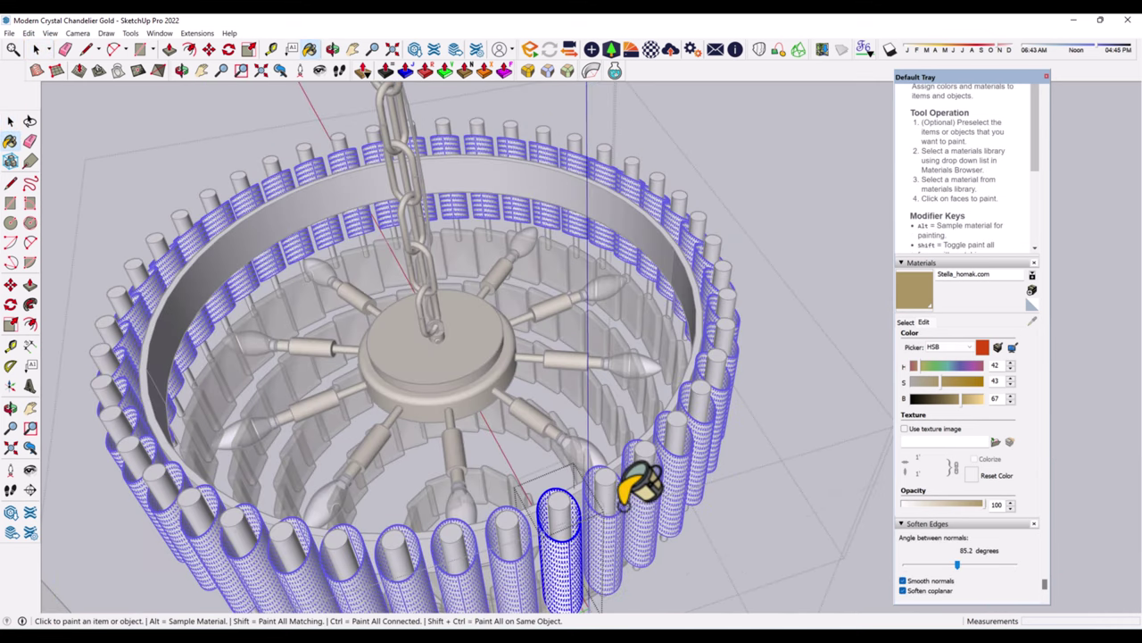
pyautogui.press('space')
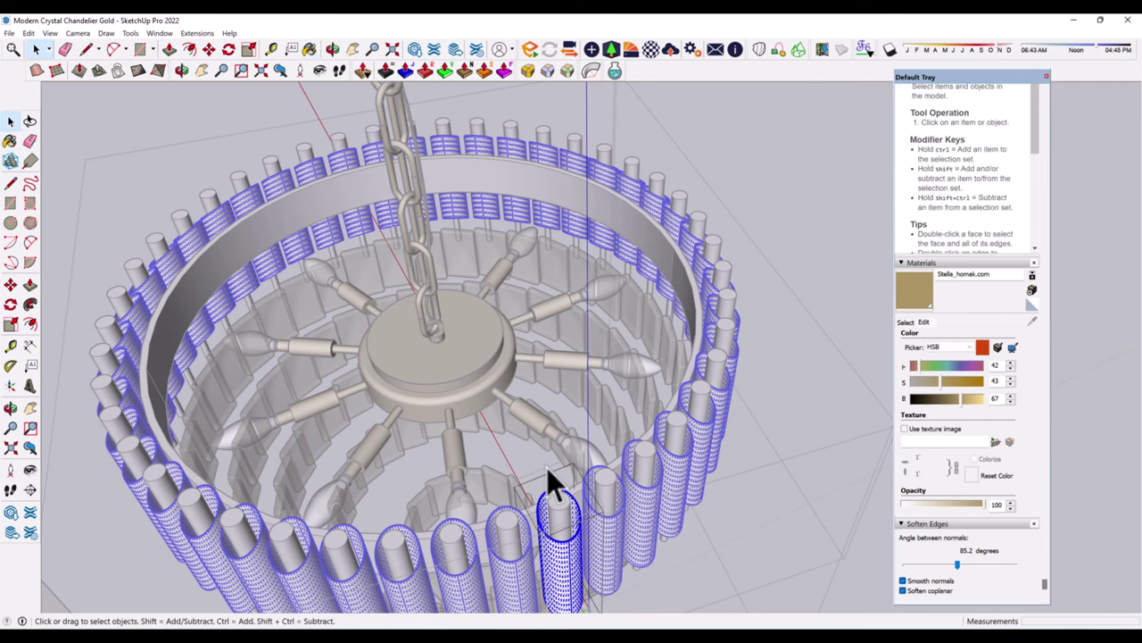
pyautogui.scroll(2, 553, 540)
pyautogui.scroll(1, 547, 553)
pyautogui.scroll(-3, 705, 366)
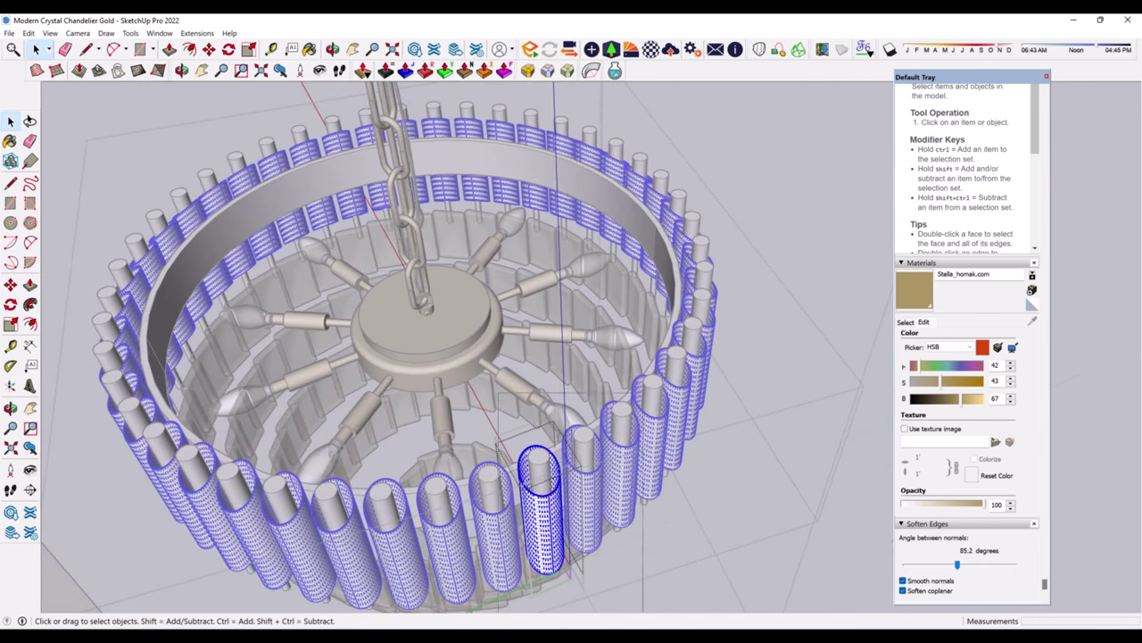
pyautogui.press('b')
pyautogui.click(561, 482)
pyautogui.press('space')
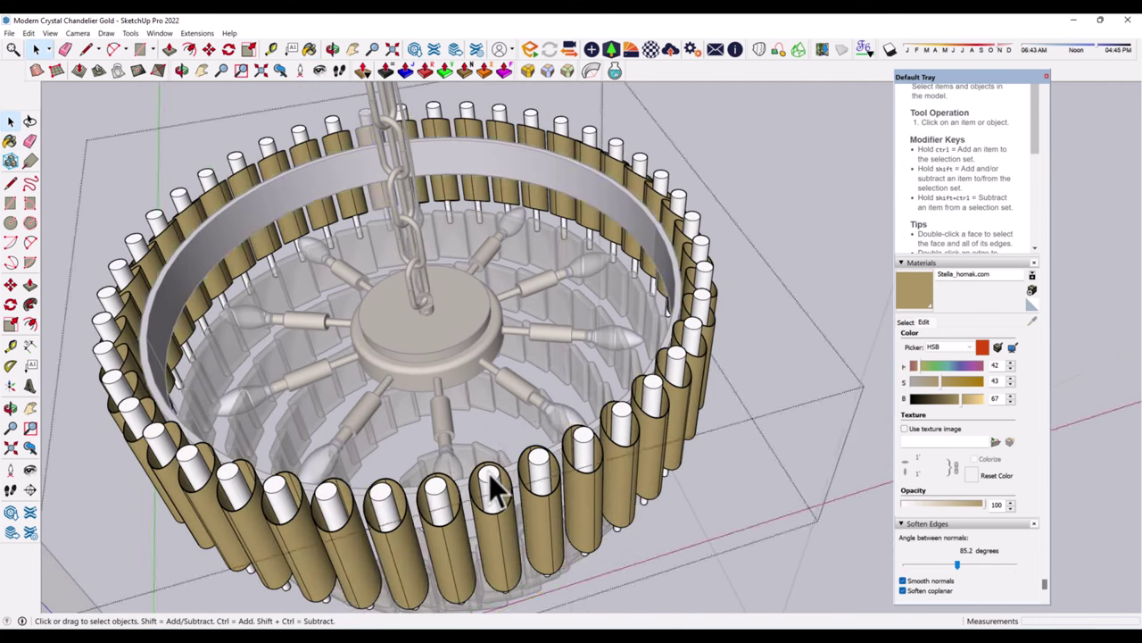
# - Paint all the tube tops tan inside the tube component
pyautogui.click(544, 469)
pyautogui.doubleClick(544, 468)
pyautogui.press('b')
pyautogui.click(546, 451)
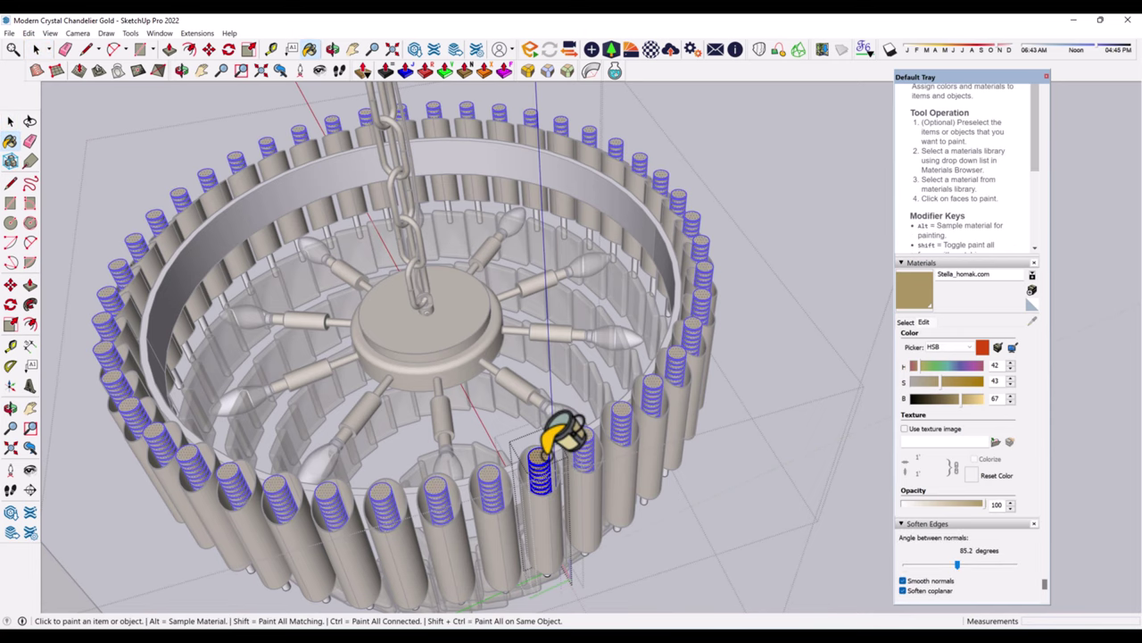
pyautogui.click(9, 122)
pyautogui.press('Escape')
# - Paint the inner band tan inside its group
pyautogui.moveTo(395, 224); pyautogui.dragTo(424, 246, button='middle')
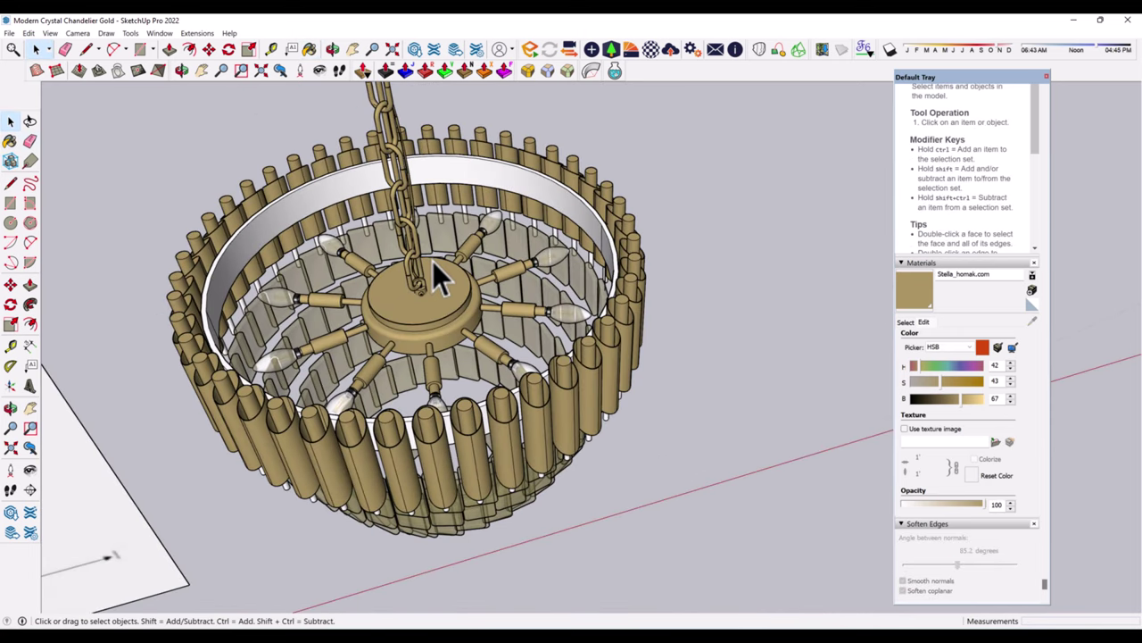
pyautogui.scroll(1, 350, 431)
pyautogui.scroll(-2, 351, 431)
pyautogui.scroll(-2, 287, 244)
pyautogui.doubleClick(325, 196)
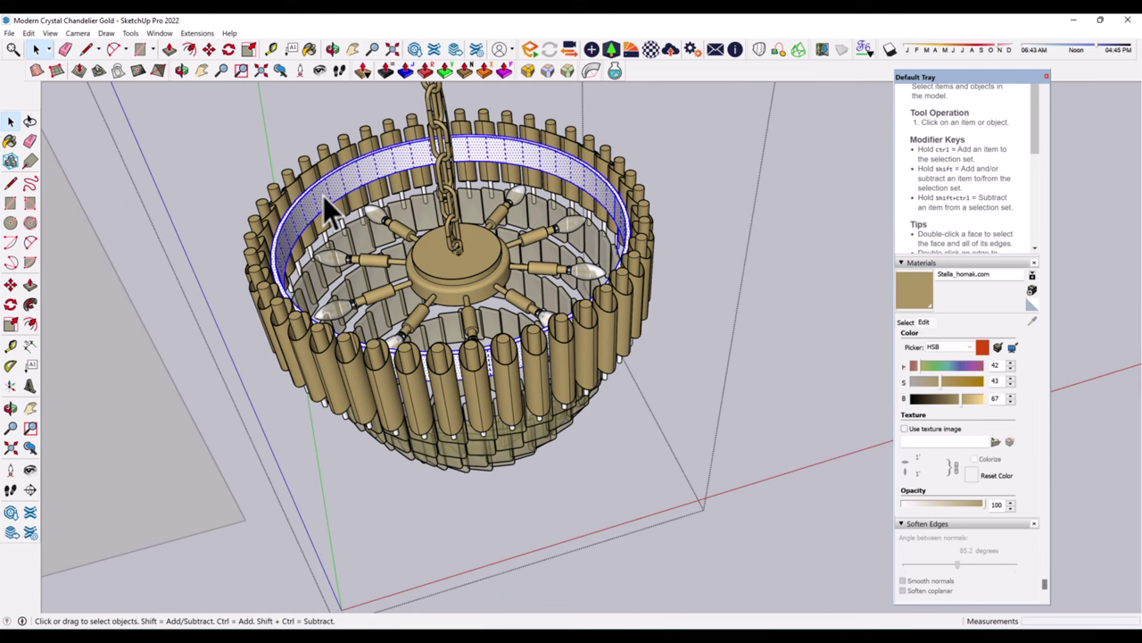
pyautogui.press('b')
pyautogui.rightClick(532, 146)
pyautogui.click(586, 289)
pyautogui.press('space')
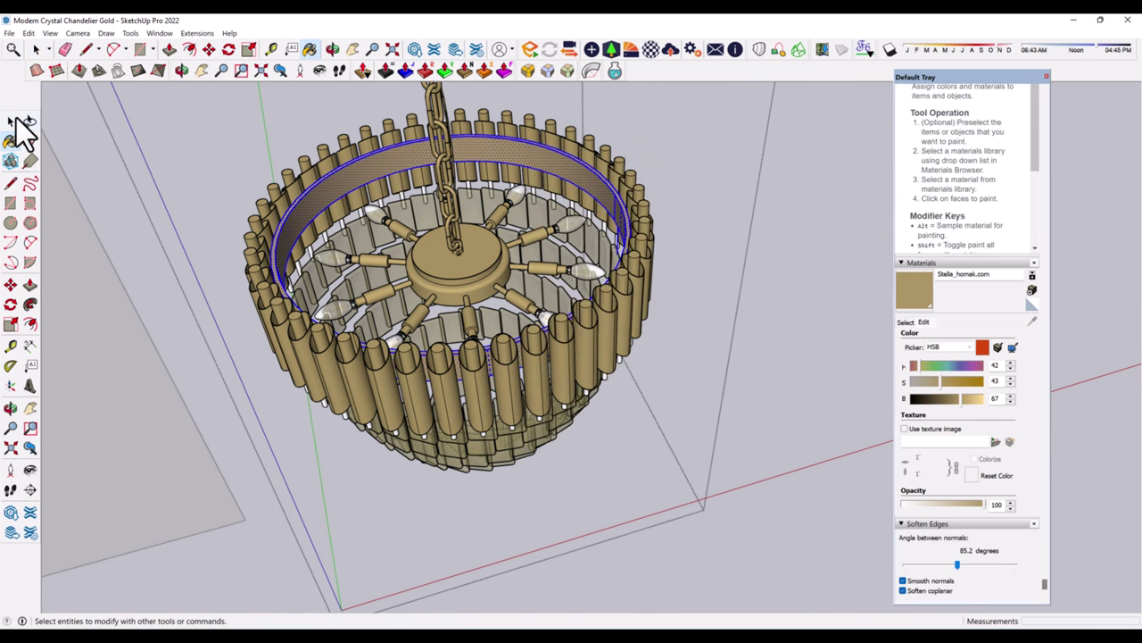
# - Reopen the inner band and check its context menu, leaving it unchanged
pyautogui.doubleClick(340, 178)
pyautogui.doubleClick(339, 182)
pyautogui.rightClick(340, 181)
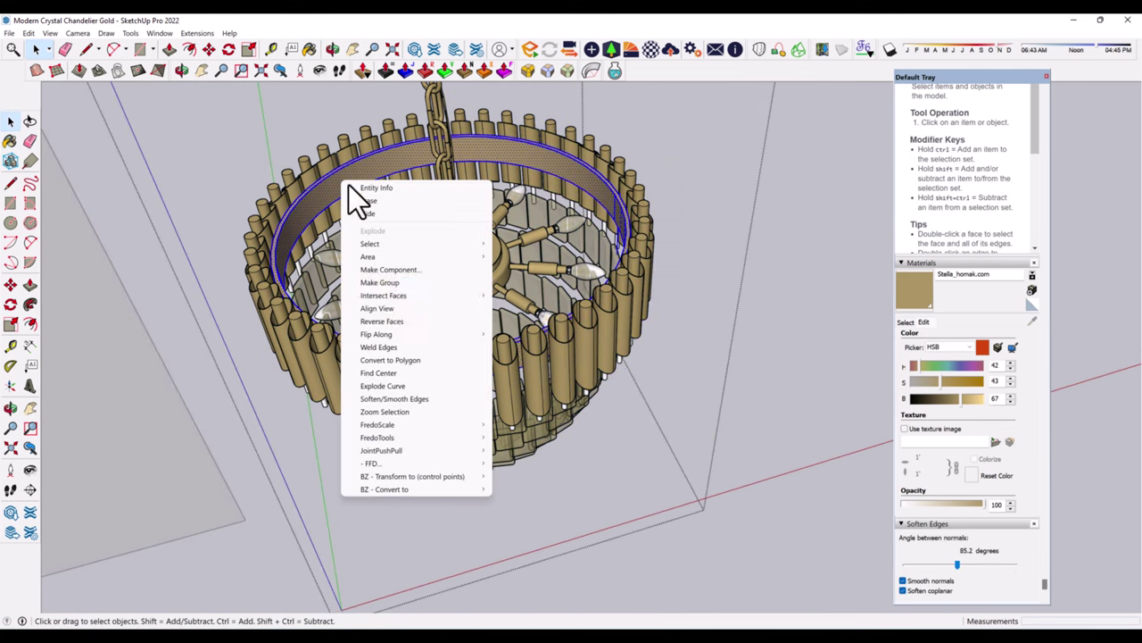
pyautogui.click(363, 279)
pyautogui.moveTo(223, 183)
pyautogui.mouseDown(button='middle')
pyautogui.moveTo(645, 375)
pyautogui.moveTo(817, 397)
pyautogui.mouseUp(button='middle')
# - Sample the gold material and change its HSB to saturation 35 and brightness 56
pyautogui.click(907, 323)
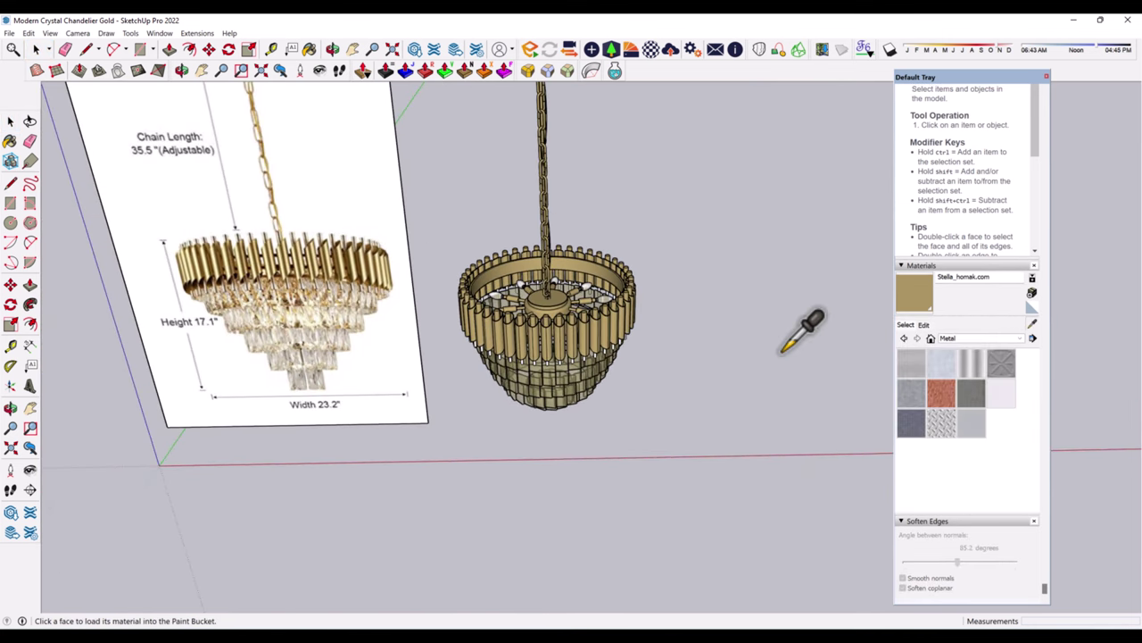
pyautogui.click(573, 380)
pyautogui.click(924, 325)
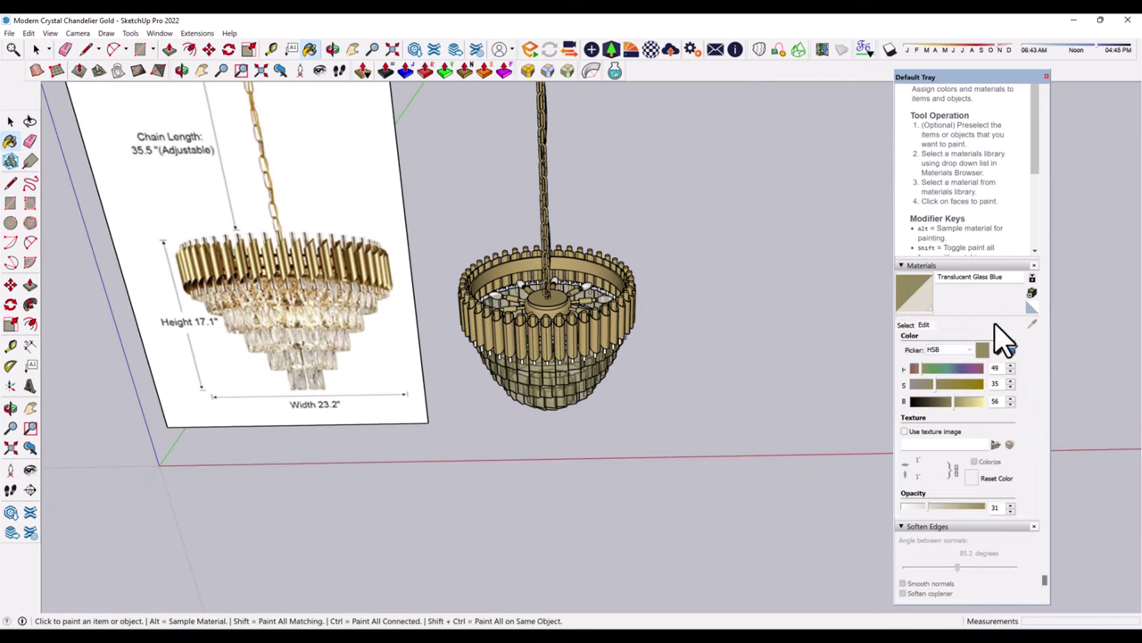
pyautogui.keyDown('alt'); pyautogui.click(633, 311); pyautogui.keyUp('alt')
pyautogui.click(924, 327)
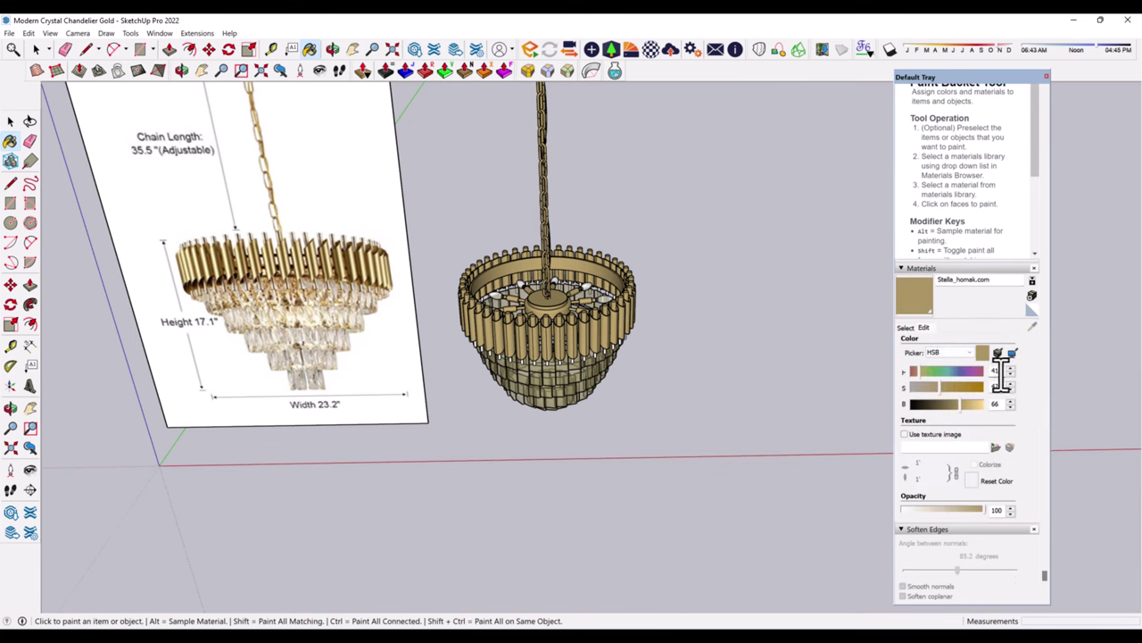
pyautogui.write('49')
pyautogui.write('35')
pyautogui.press('Tab')
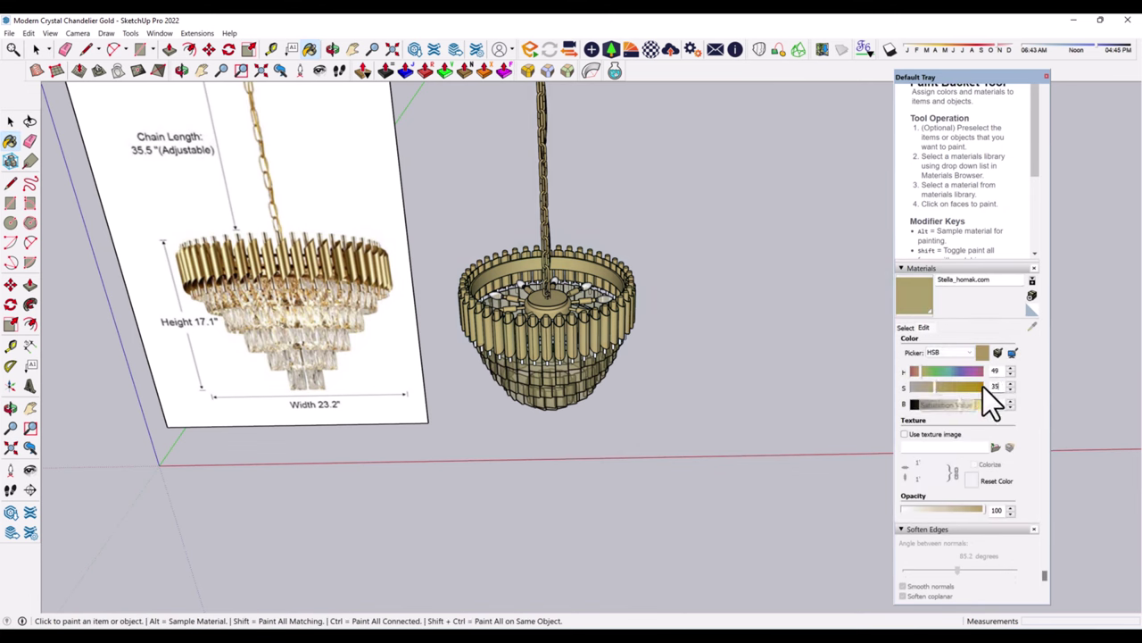
pyautogui.write('56')
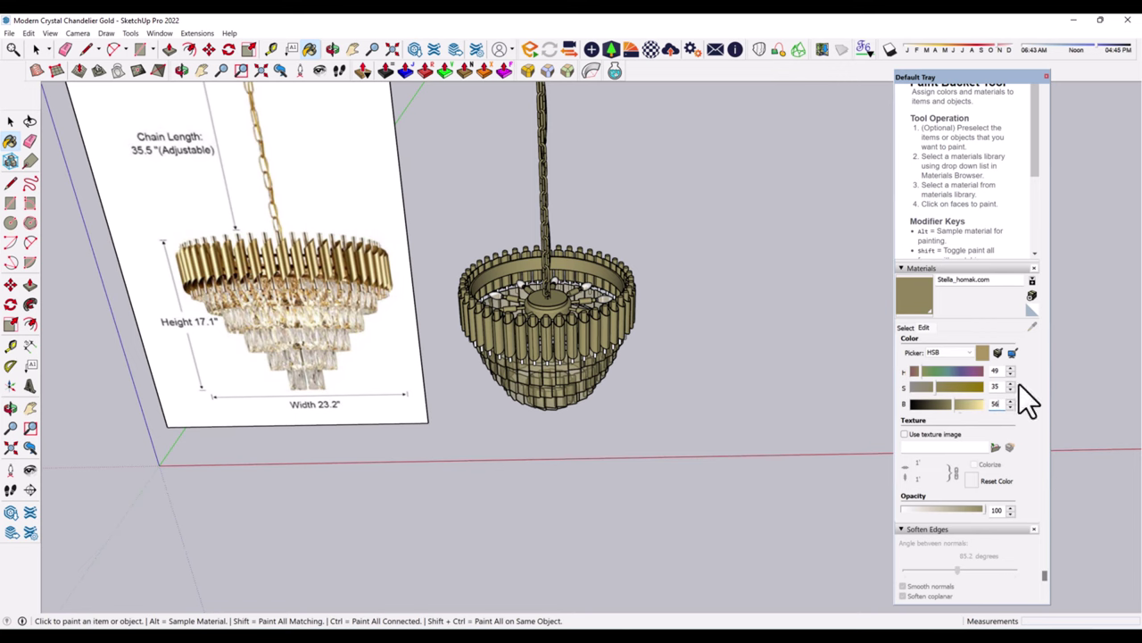
pyautogui.click(921, 370)
pyautogui.press('space')
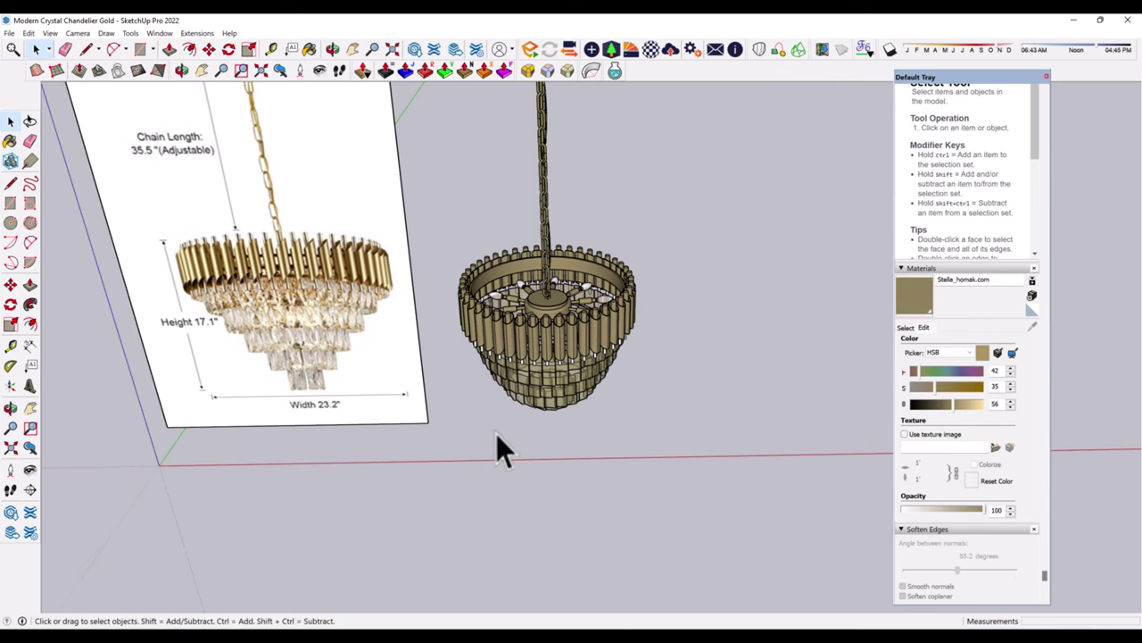
pyautogui.moveTo(497, 446); pyautogui.dragTo(532, 243, button='middle')
# - Tilt the view up under the chandelier and open its group for editing
pyautogui.press('space')
pyautogui.scroll(2, 520, 470)
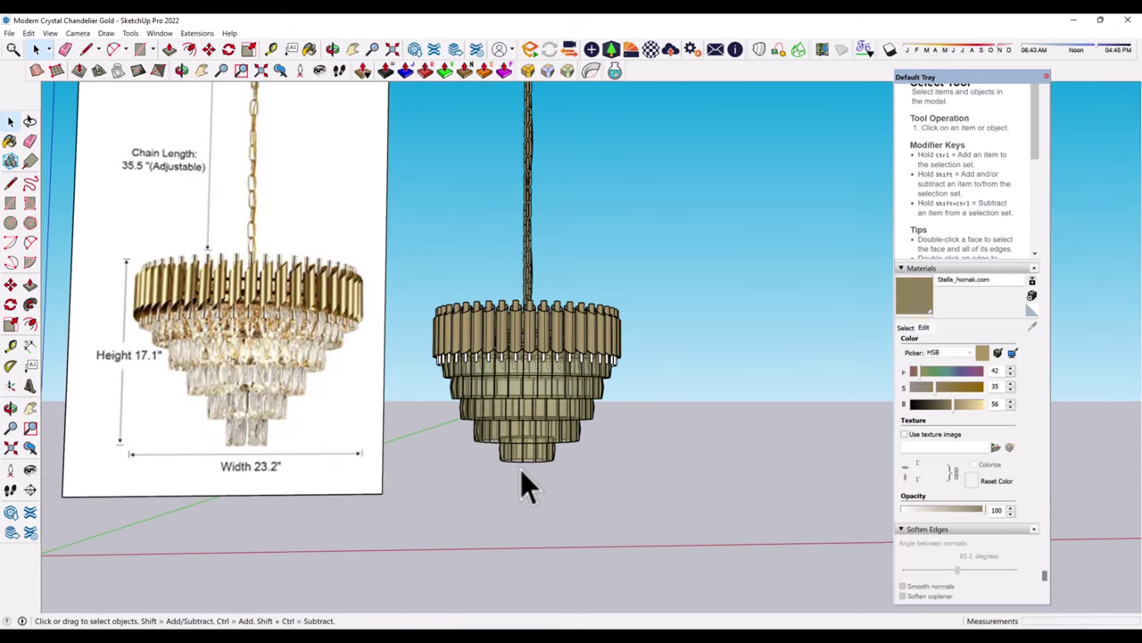
pyautogui.moveTo(520, 469); pyautogui.dragTo(447, 331, button='middle')
pyautogui.scroll(5, 536, 383)
pyautogui.moveTo(536, 383); pyautogui.dragTo(500, 295, button='middle')
pyautogui.click(530, 323)
pyautogui.doubleClick(530, 323)
pyautogui.scroll(2, 533, 321)
pyautogui.scroll(3, 536, 312)
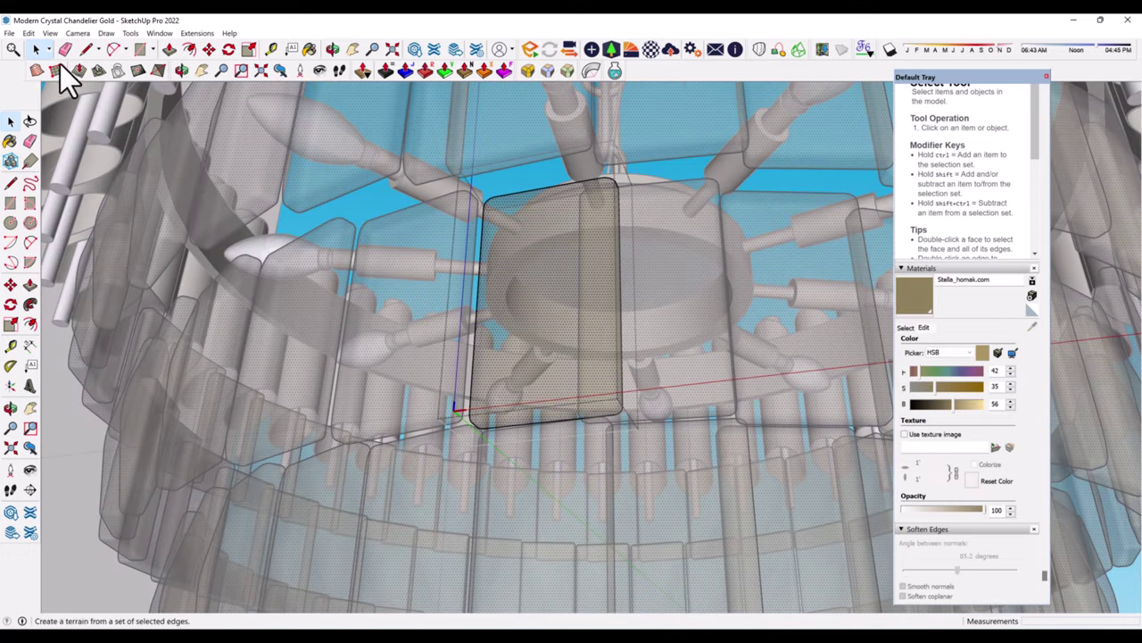
# - Turn on Hidden Geometry to inspect the crystal panels with the whole chandelier in view
pyautogui.click(51, 33)
pyautogui.click(74, 77)
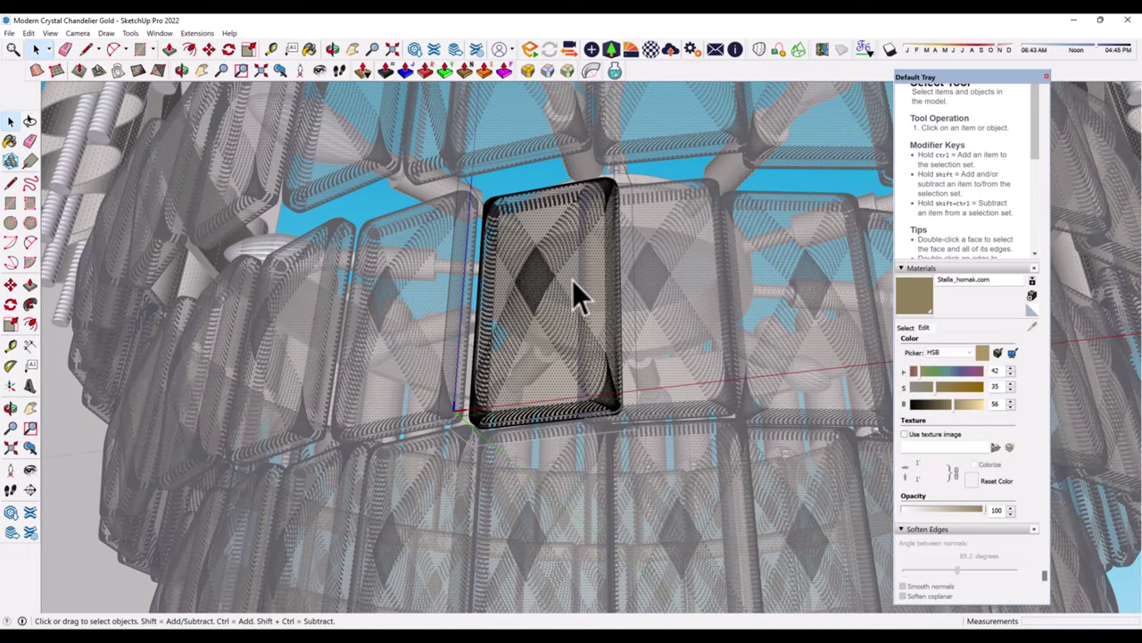
pyautogui.moveTo(477, 322); pyautogui.dragTo(544, 340, button='middle')
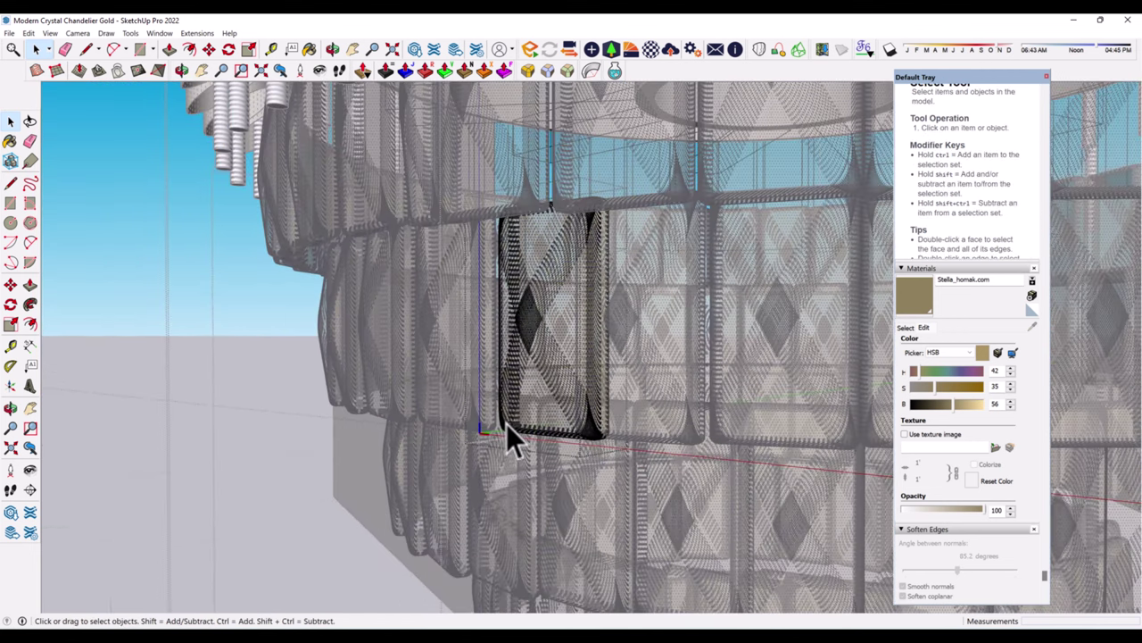
pyautogui.hotkey('shift', 'z')
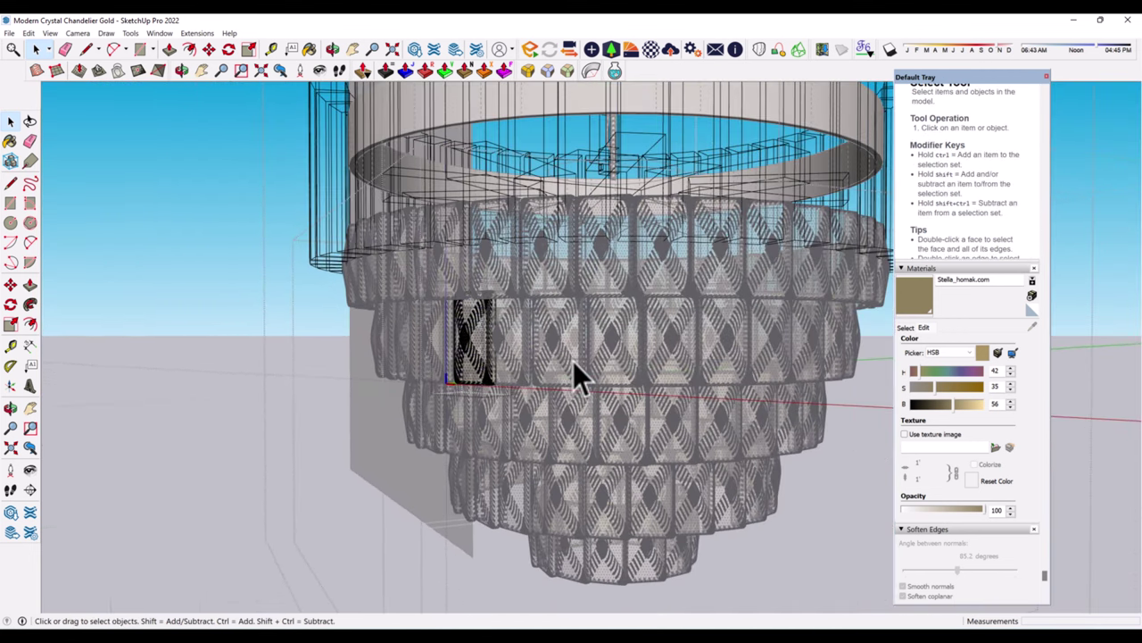
# - Hide hidden geometry, close the Default Tray, and face the reference board
pyautogui.click(50, 33)
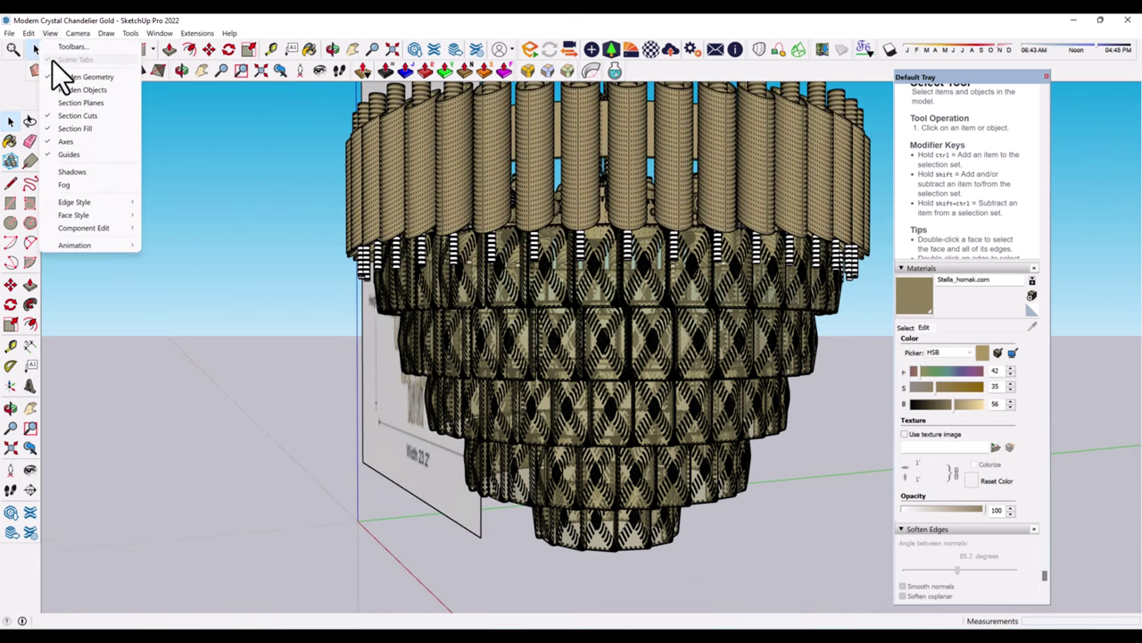
pyautogui.click(169, 211)
pyautogui.scroll(-3, 277, 266)
pyautogui.click(1046, 77)
pyautogui.moveTo(477, 321)
pyautogui.mouseDown(button='middle')
pyautogui.moveTo(669, 344)
pyautogui.moveTo(632, 410)
pyautogui.moveTo(622, 404)
pyautogui.mouseUp(button='middle')
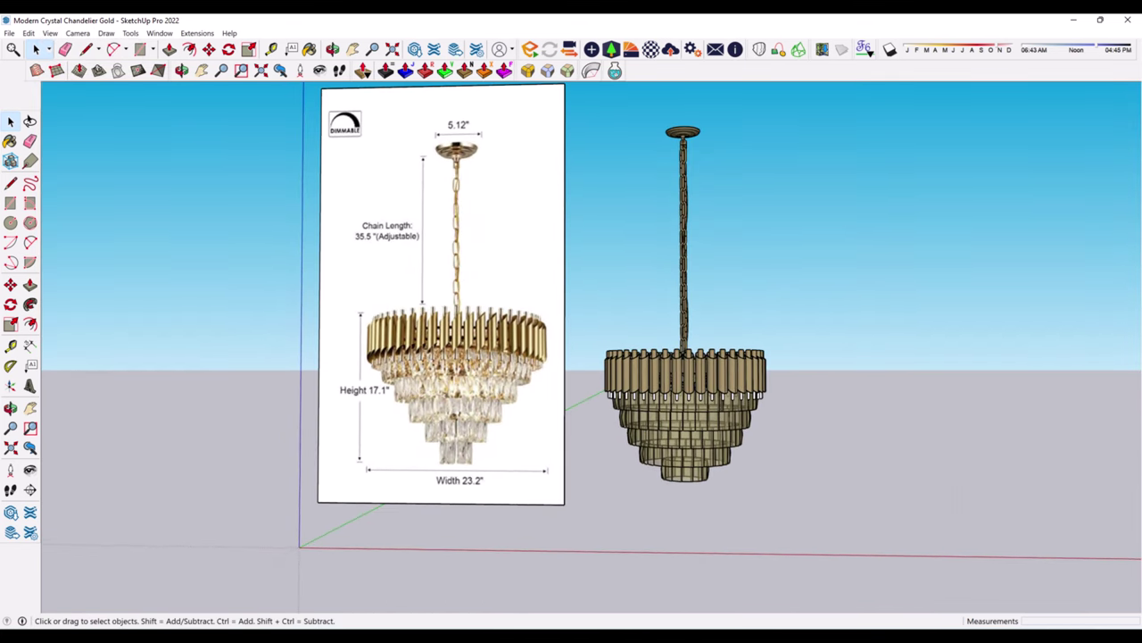